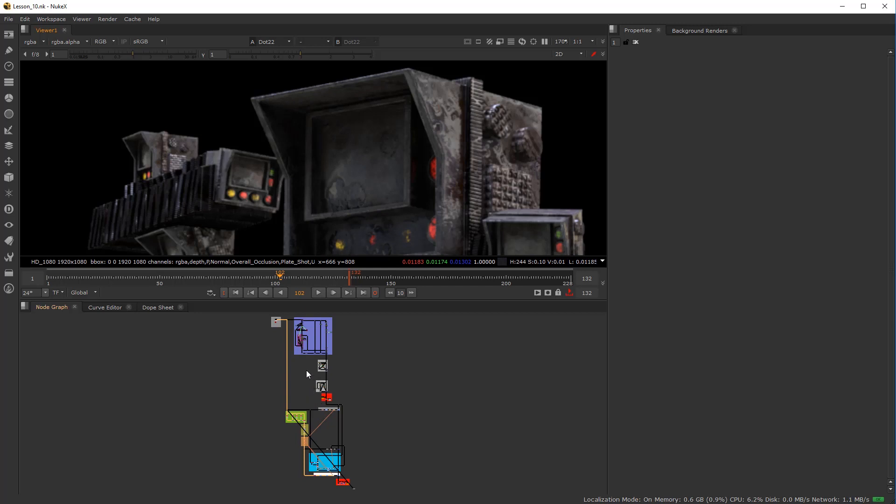
Examine the CRT MONITORS, Occlusion Overall and OUTPUT sections at the end of the node graph
scroll(258, 401, down, 3)
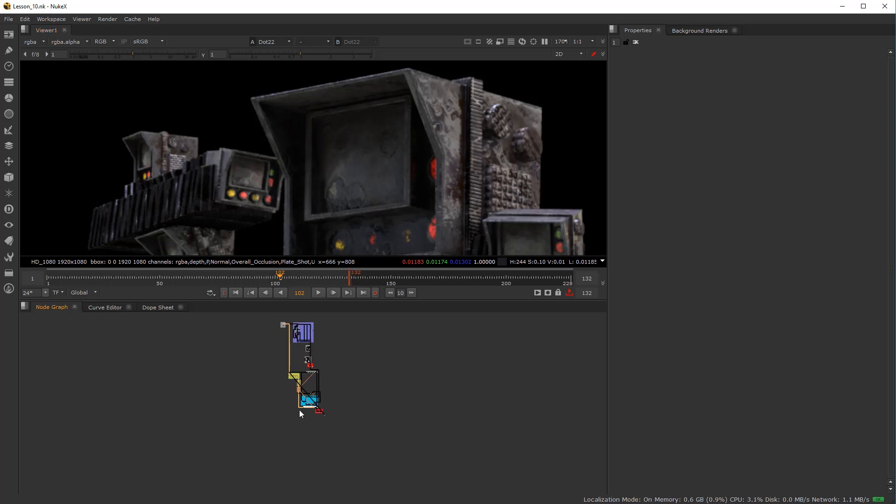
scroll(299, 410, up, 5)
scroll(363, 475, up, 6)
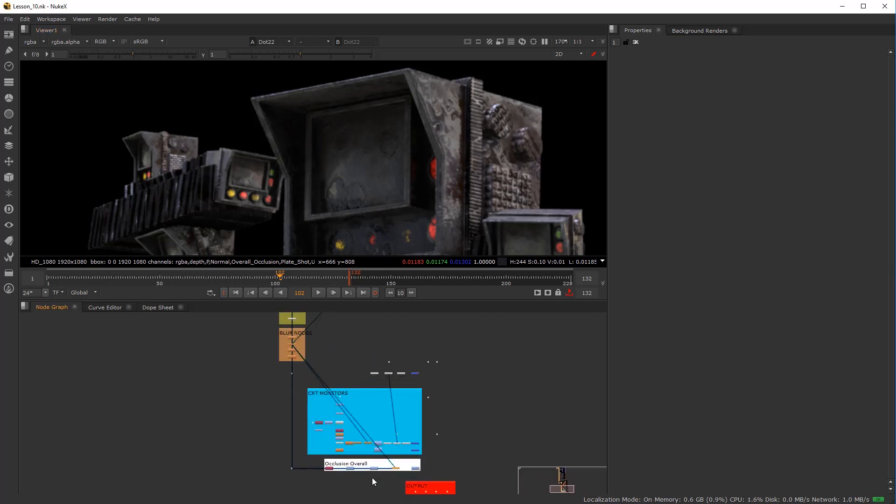
key(space)
scroll(363, 345, up, 6)
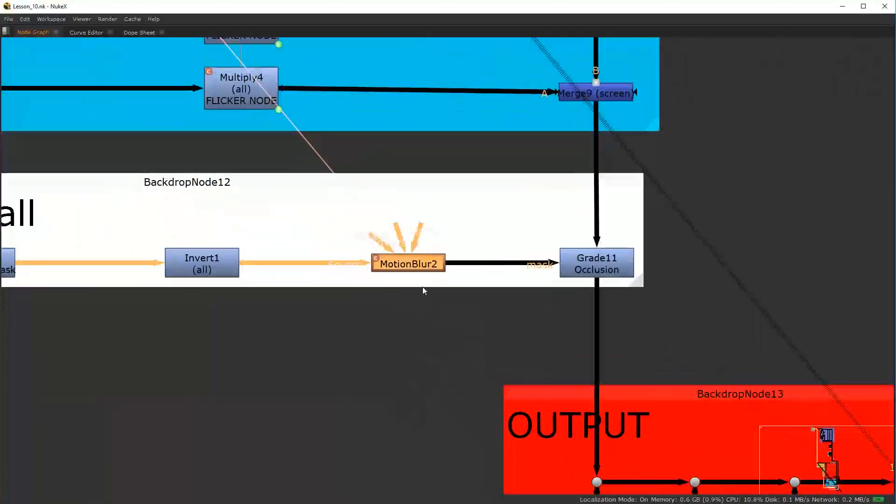
scroll(384, 296, up, 2)
scroll(500, 330, down, 4)
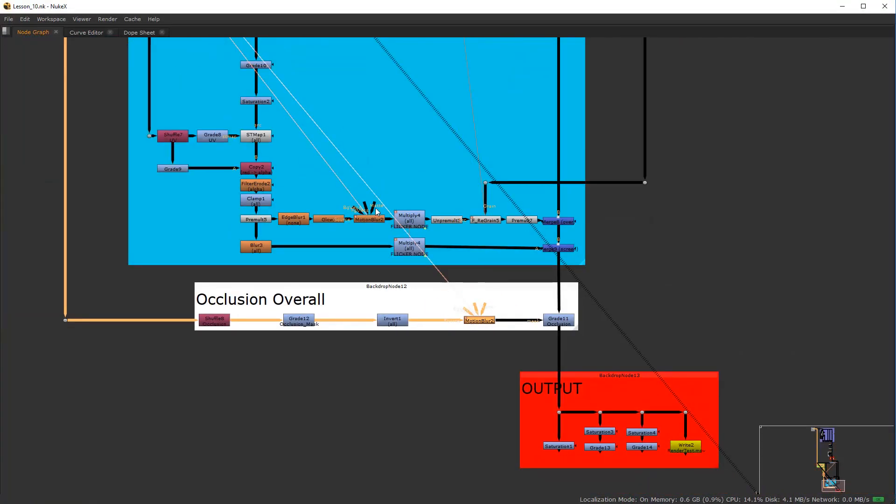
scroll(484, 314, up, 1)
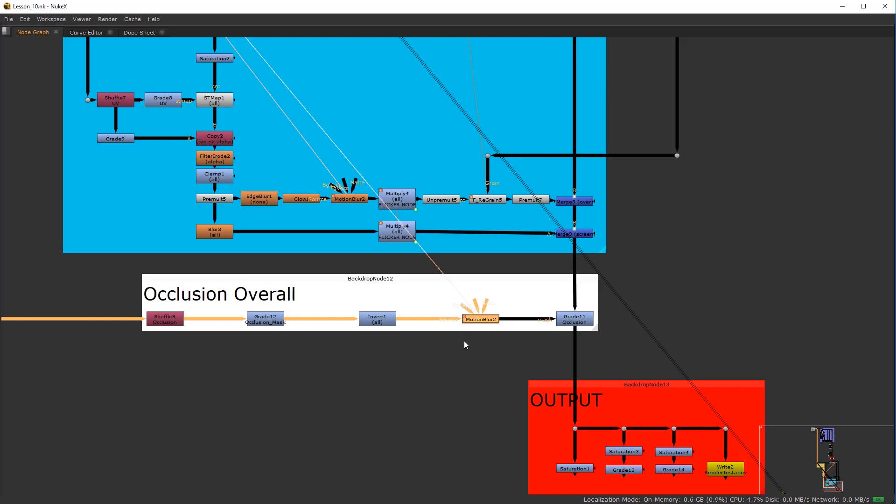
scroll(397, 343, down, 4)
scroll(304, 327, up, 3)
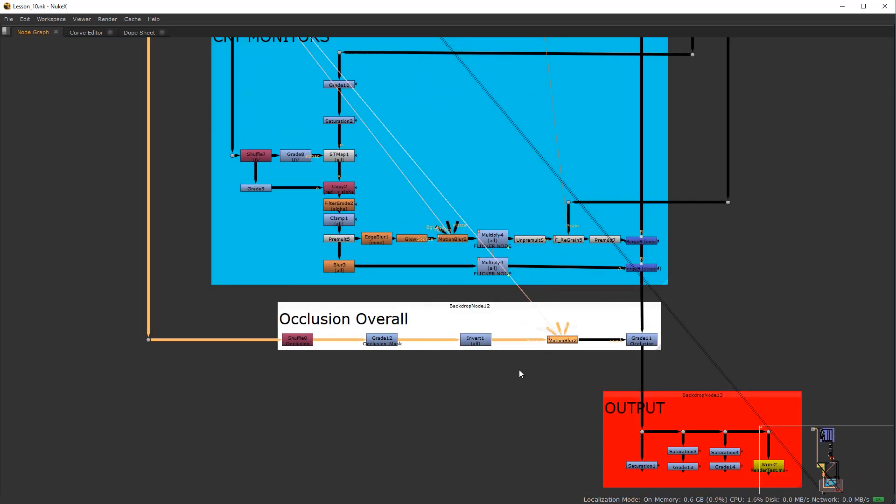
scroll(569, 330, up, 3)
scroll(537, 322, down, 8)
Add a Dot beside the Beauty Pass CG backdrop and connect its input to the CG pipe's Dot just above that backdrop
drag(344, 189, 388, 287)
drag(395, 65, 457, 334)
scroll(446, 211, up, 8)
scroll(469, 261, down, 4)
drag(468, 259, 521, 317)
drag(554, 387, 476, 178)
drag(495, 388, 486, 185)
drag(466, 140, 492, 347)
drag(504, 397, 462, 168)
drag(472, 354, 457, 155)
drag(475, 352, 480, 186)
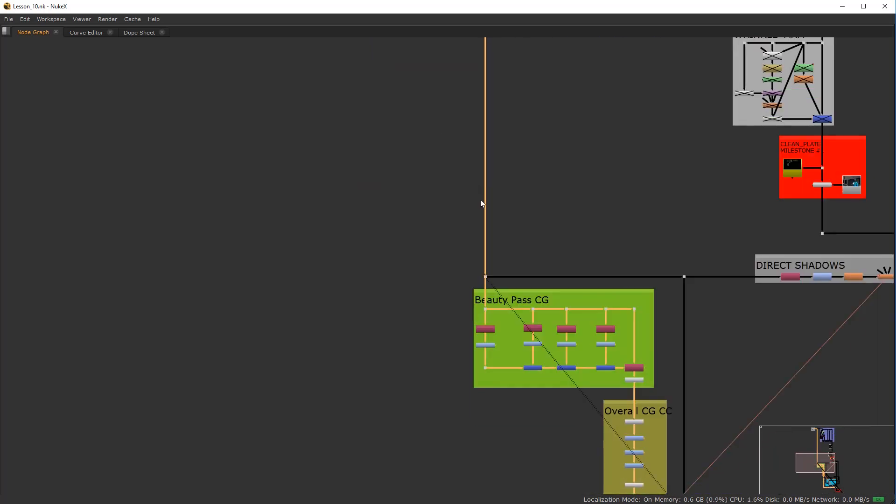
scroll(462, 210, up, 5)
key(period)
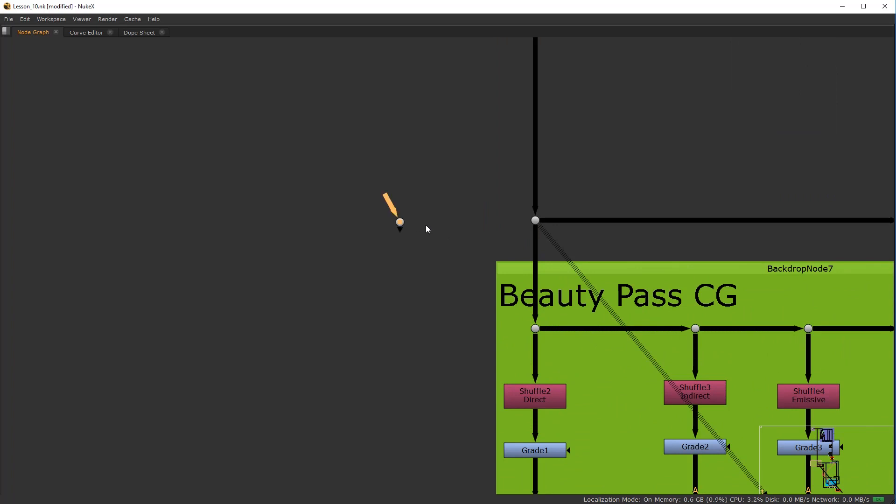
scroll(428, 229, up, 2)
drag(374, 189, 584, 220)
scroll(620, 250, down, 3)
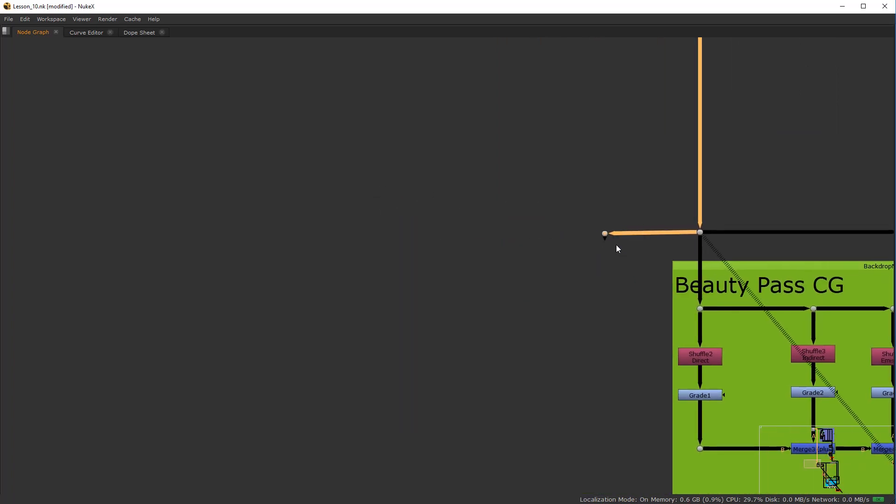
Move the new Dot farther out from the CG pipe, level with the Dot that feeds it
scroll(618, 246, up, 2)
click(567, 225)
drag(605, 229, 424, 229)
scroll(424, 257, down, 5)
drag(421, 288, 378, 283)
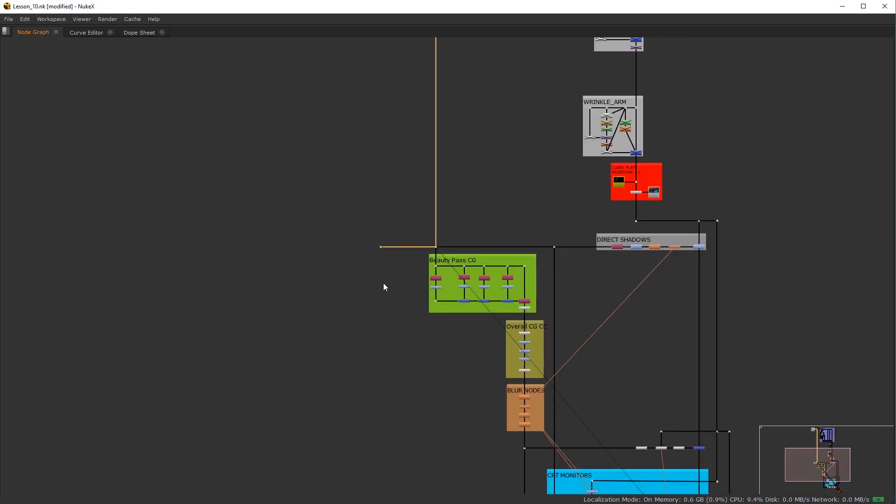
Return the node graph to its normal layout and update the list of all plugins
key(alt+Tab)
key(space)
scroll(289, 377, down, 3)
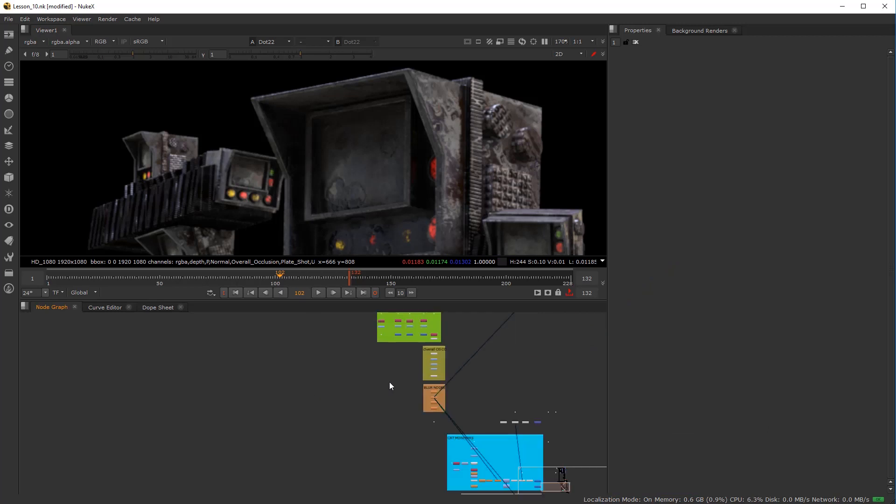
drag(388, 381, 266, 372)
scroll(265, 371, up, 2)
click(8, 288)
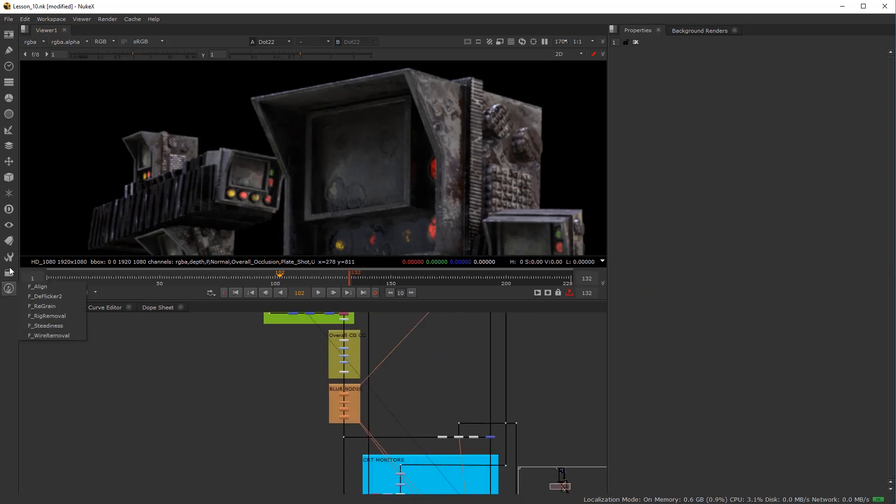
click(9, 273)
mouse_move(83, 464)
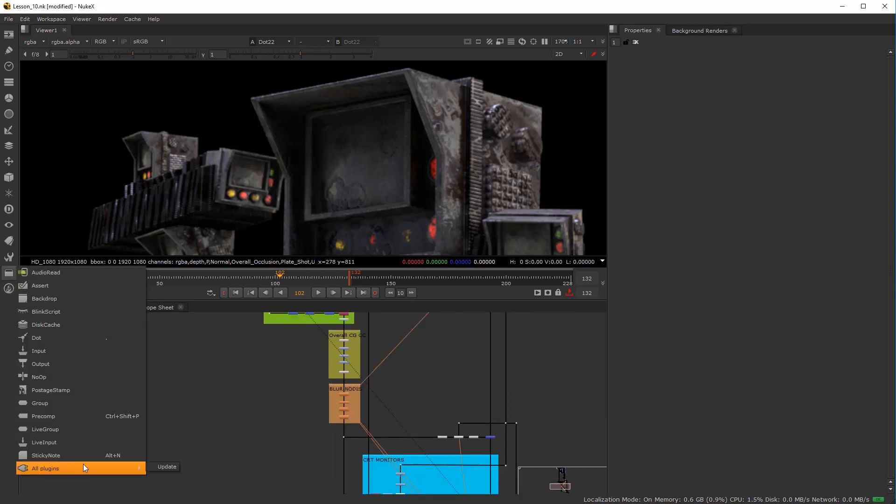
click(159, 467)
Add a PositionToPoints [Geometry] node, connect it to the new side Dot and place it in line with that Dot
scroll(280, 421, down, 4)
scroll(323, 447, up, 8)
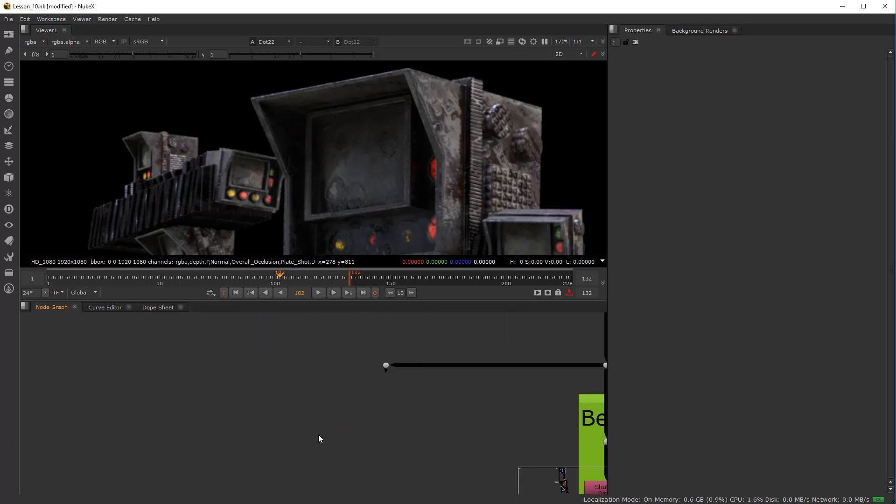
key(Tab)
text(p)
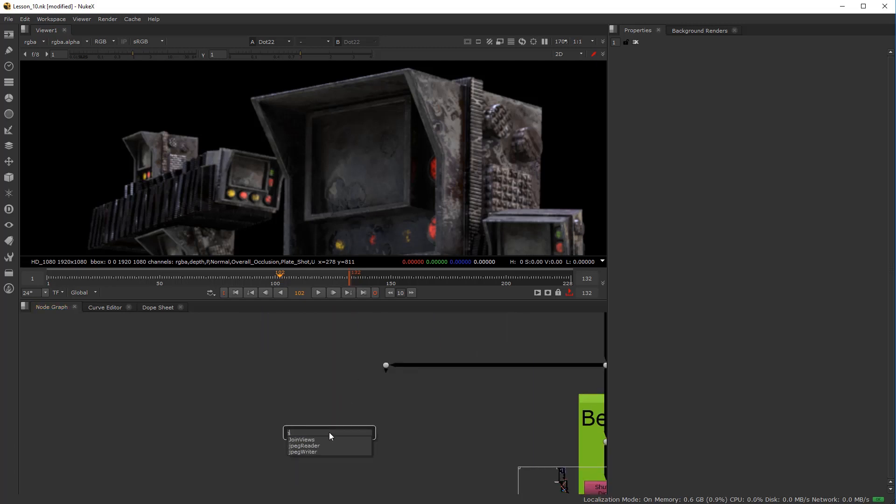
text(os)
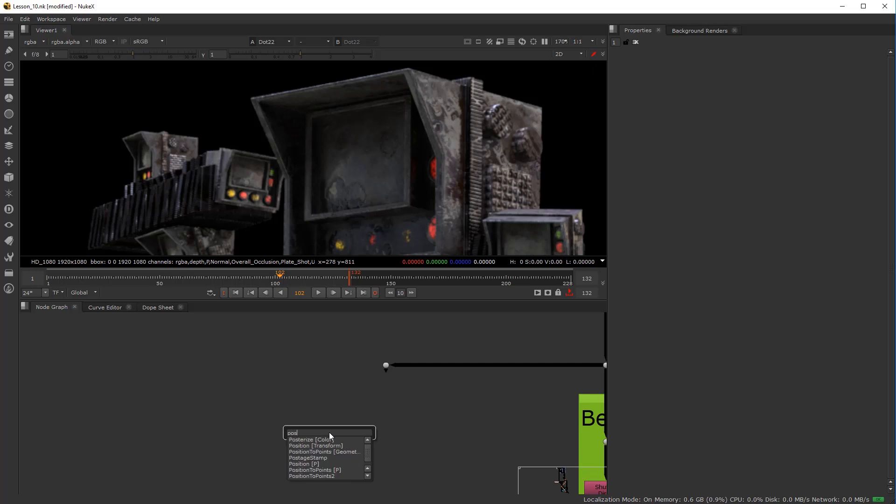
text(it)
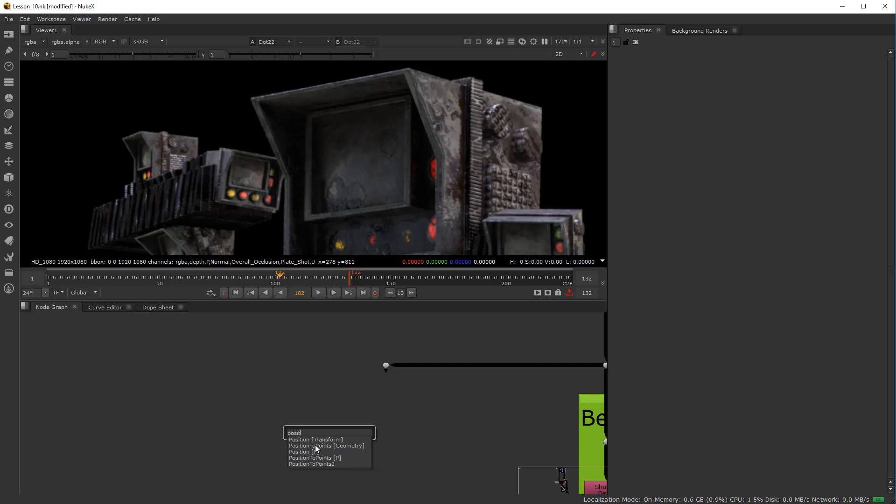
click(315, 445)
drag(391, 404, 386, 365)
drag(405, 423, 296, 365)
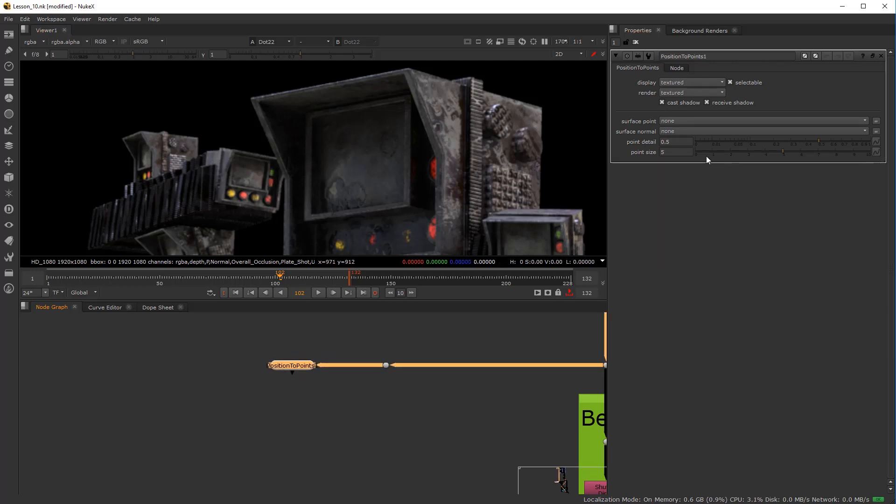
Set the PositionToPoints node's surface point to P and its surface normal to Normal
click(683, 120)
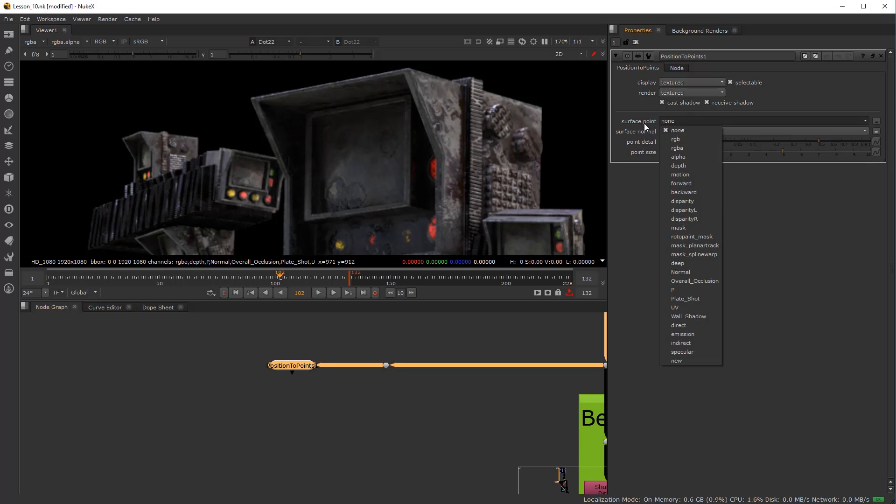
click(683, 289)
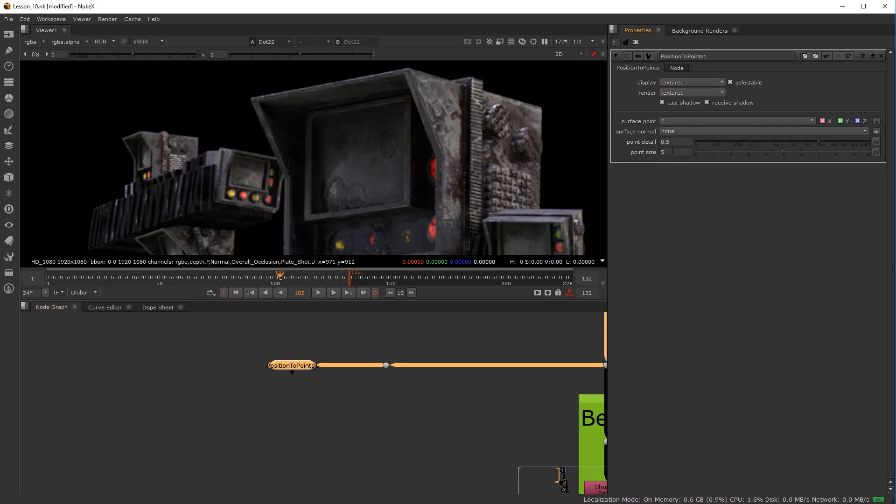
click(674, 131)
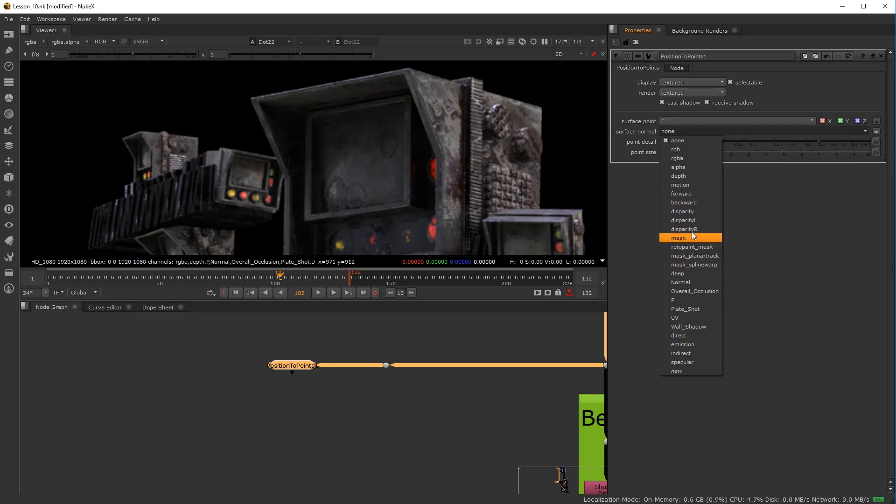
click(694, 283)
Space the PositionToPoints node farther from its Dot, show it in the viewer and inspect the 3D point cloud
drag(294, 363, 270, 363)
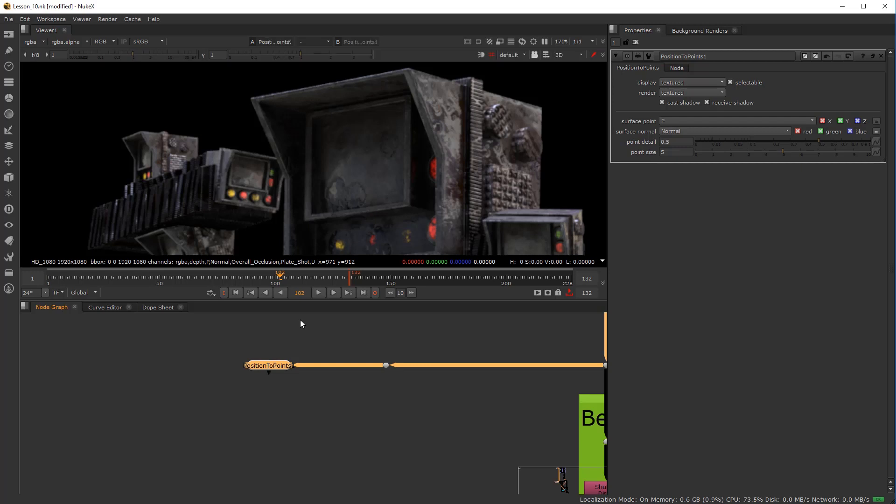
key(1)
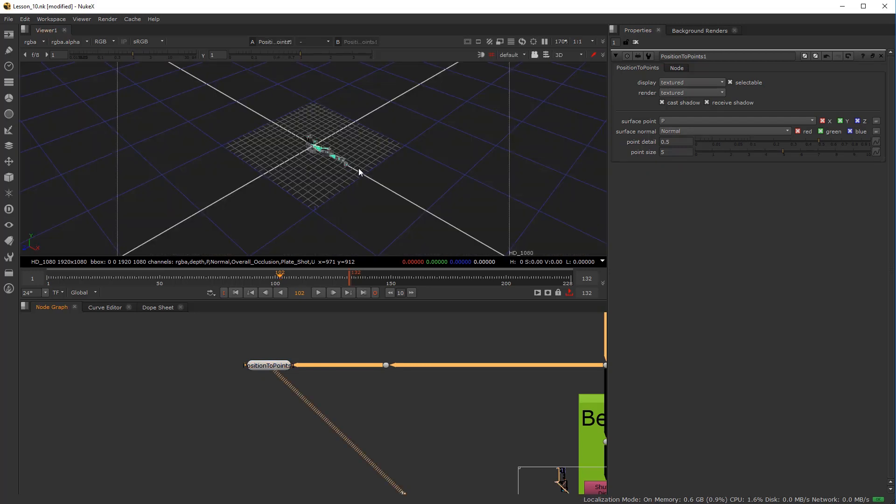
drag(402, 192, 348, 145)
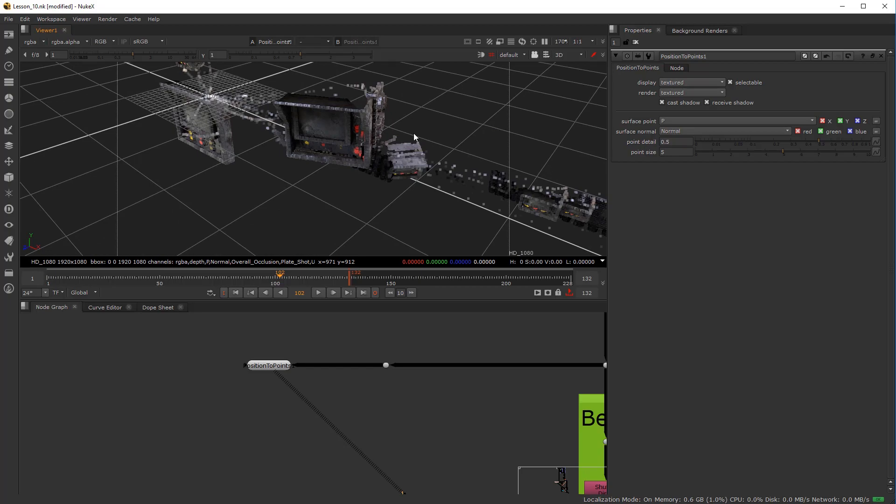
drag(283, 161, 399, 165)
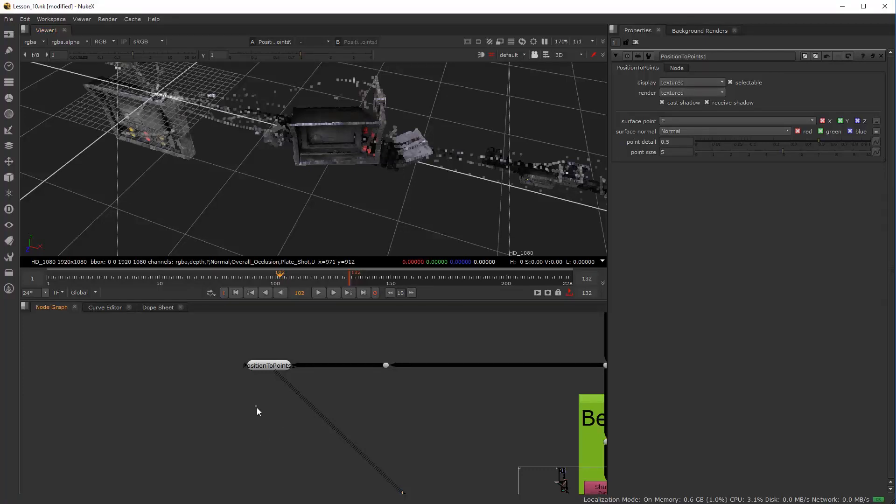
Add a Scene node, connect it to PositionToPoints and place it directly below that node
key(Tab)
text(scene)
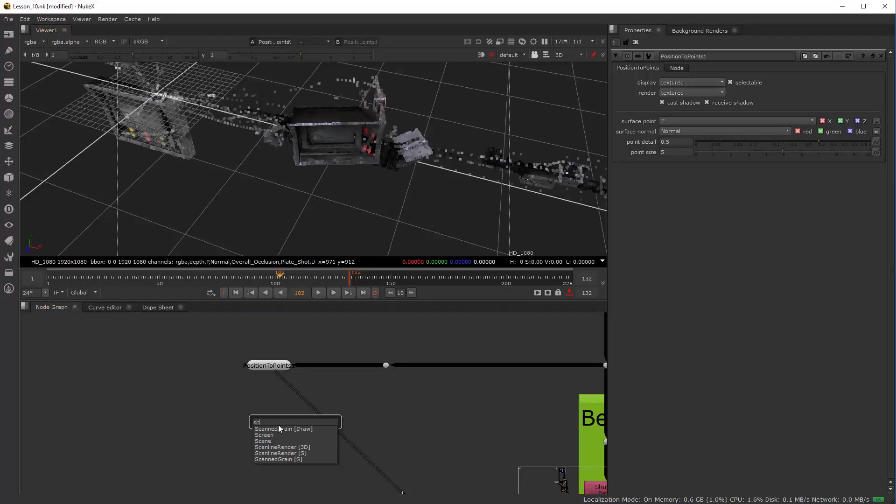
key(Return)
drag(296, 424, 382, 432)
mouse_move(385, 376)
mouse_down()
mouse_move(389, 415)
mouse_move(386, 366)
mouse_up()
mouse_move(386, 468)
mouse_down()
mouse_move(372, 455)
mouse_move(399, 448)
mouse_move(386, 445)
mouse_up()
drag(364, 416, 269, 365)
drag(381, 447, 267, 449)
Move the Shot_Cam_From_Maya camera node out of the CLASS_CONTENT backdrop into the empty area beside it
drag(150, 422, 206, 411)
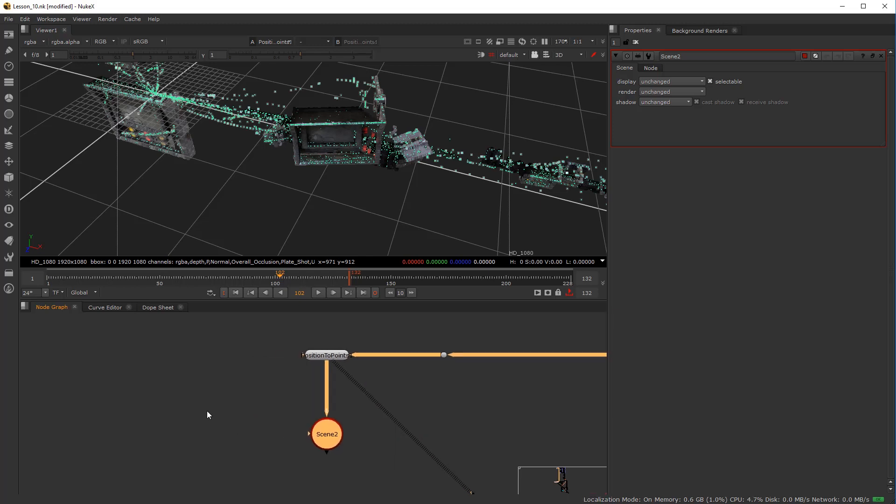
scroll(206, 411, up, 1)
scroll(360, 410, down, 12)
scroll(349, 386, down, 1)
drag(348, 386, 347, 467)
drag(334, 358, 336, 453)
scroll(357, 358, up, 12)
click(235, 390)
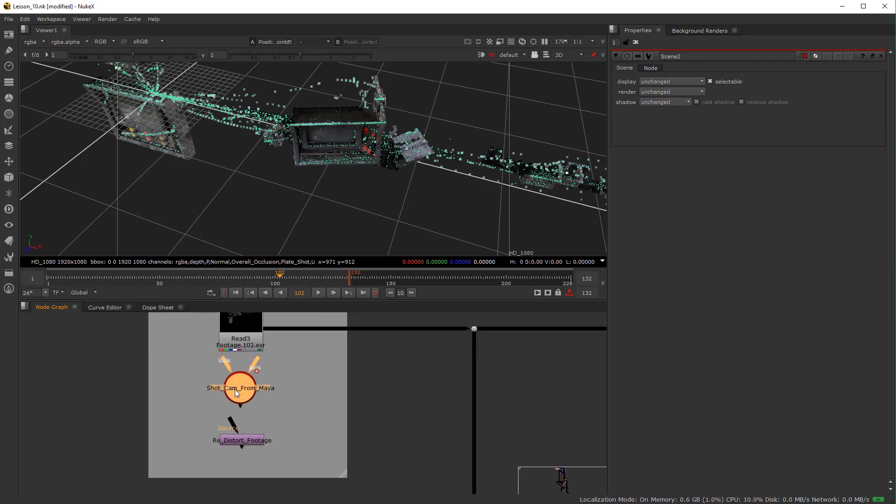
scroll(285, 403, down, 3)
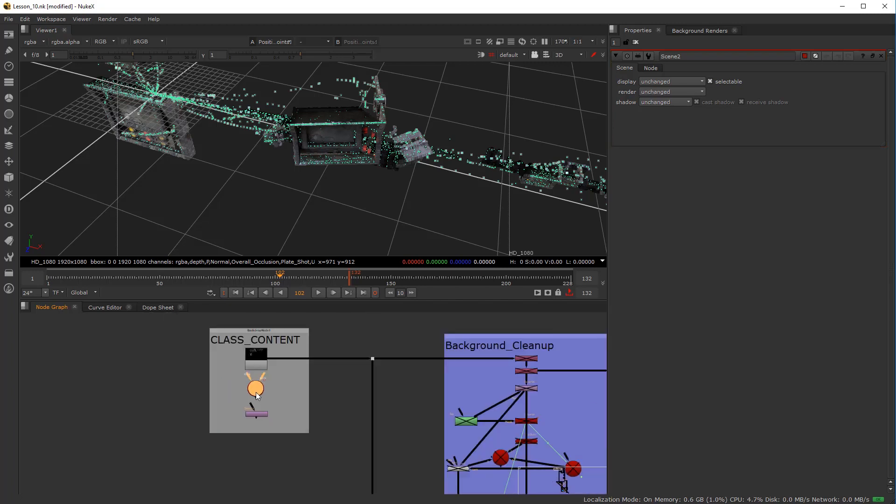
drag(263, 392, 160, 443)
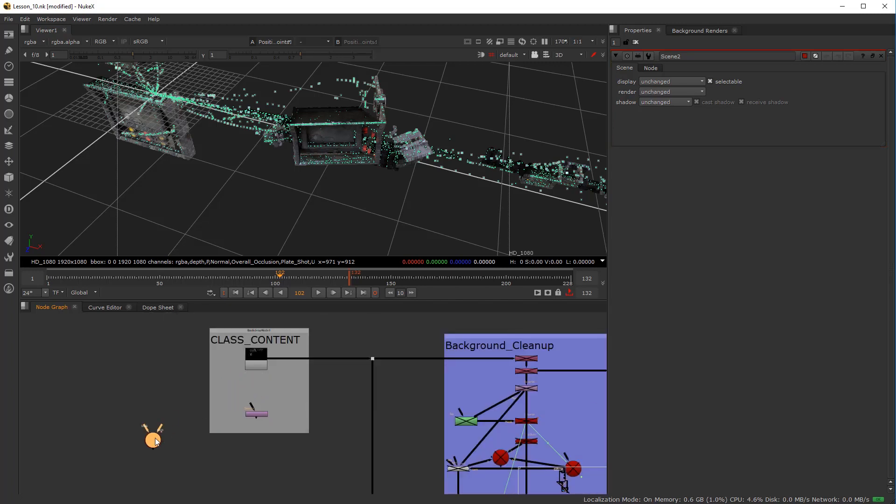
scroll(163, 437, down, 3)
drag(177, 476, 312, 405)
drag(294, 363, 256, 432)
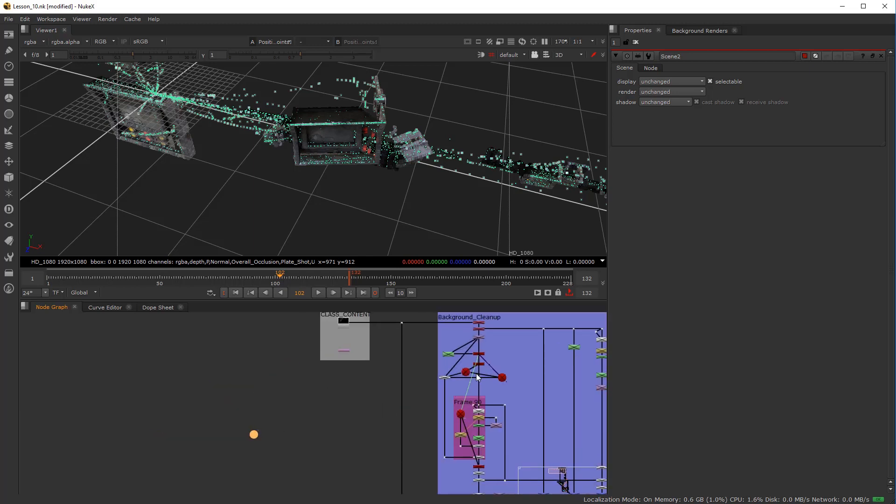
Move the Shot_Cam_From_Maya camera down the graph and place it beside the new Scene node
scroll(452, 367, up, 5)
scroll(486, 405, down, 4)
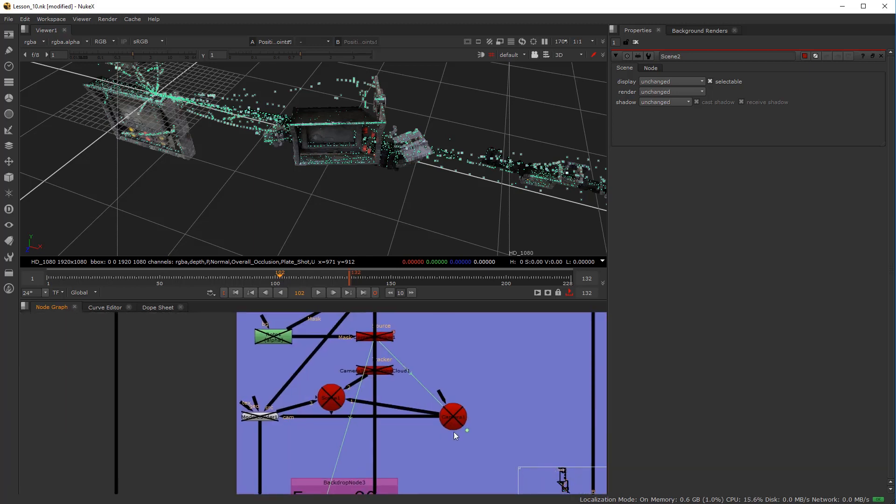
scroll(308, 424, down, 5)
scroll(348, 377, up, 2)
drag(112, 481, 417, 382)
scroll(319, 377, down, 5)
scroll(385, 435, down, 1)
scroll(415, 381, up, 5)
drag(385, 353, 400, 462)
drag(401, 461, 395, 425)
scroll(394, 425, up, 5)
click(364, 422)
click(375, 435)
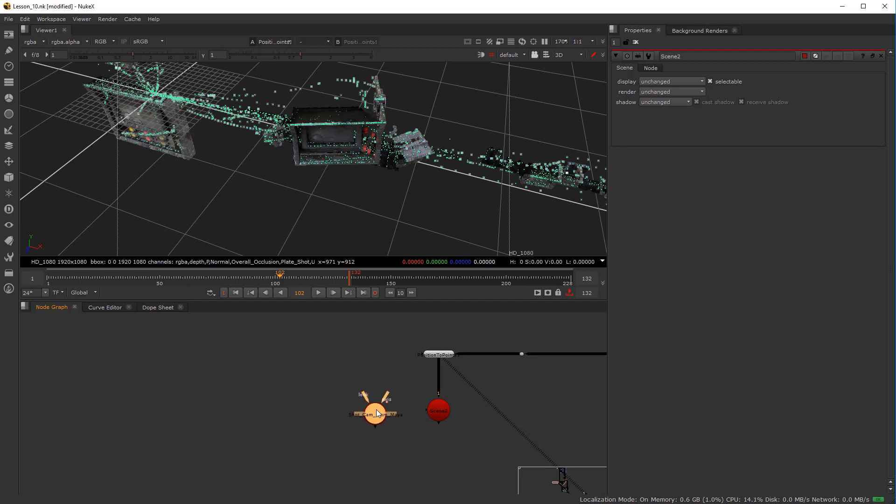
scroll(427, 413, up, 3)
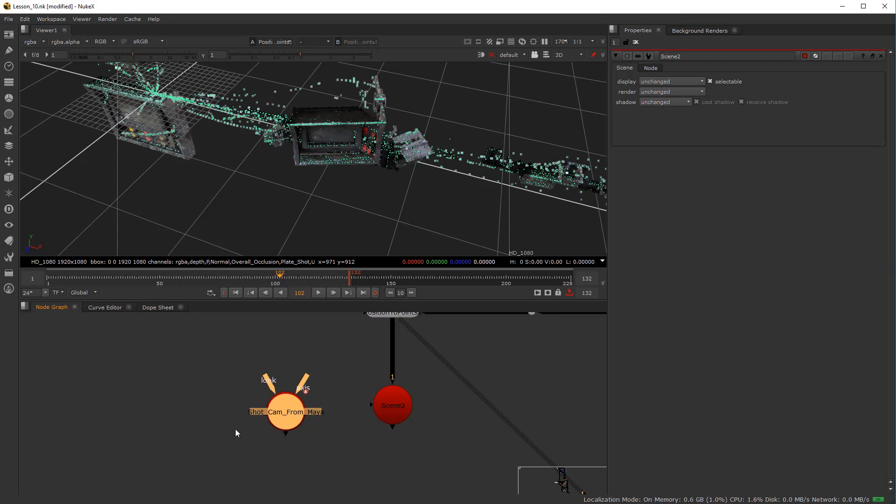
drag(288, 416, 265, 414)
scroll(371, 178, down, 6)
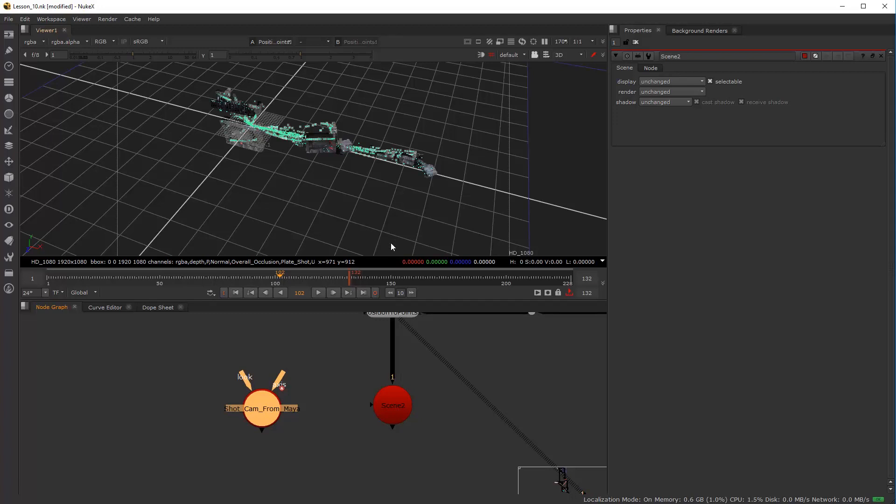
Connect the Shot_Cam_From_Maya camera to the Scene2 node as its second input
scroll(391, 413, up, 3)
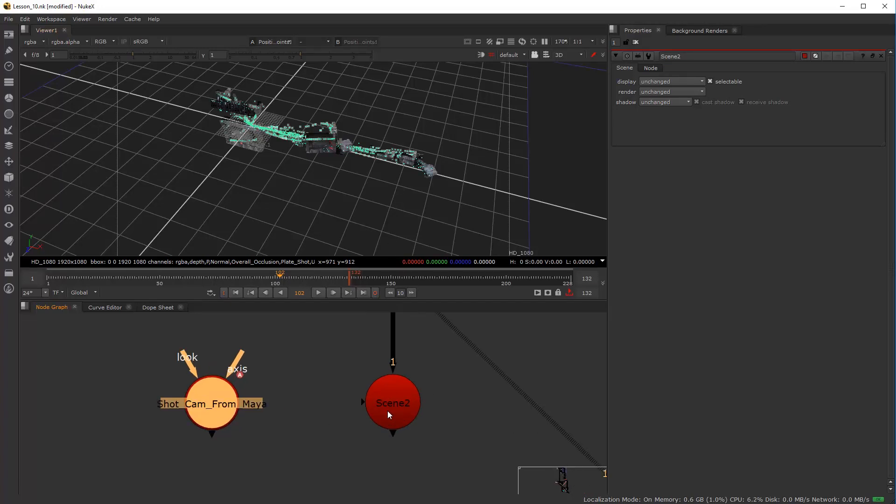
drag(360, 402, 220, 408)
scroll(363, 151, down, 6)
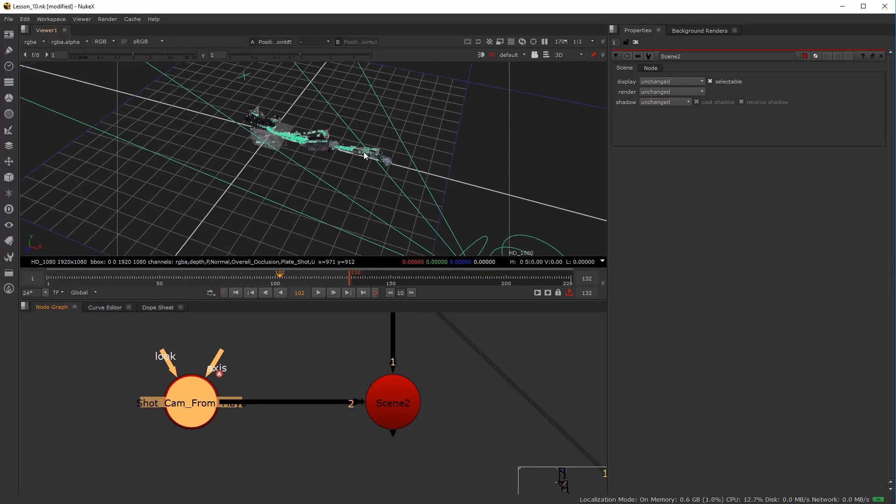
Look through the Shot_Cam_From_Maya camera with the 3D view locked to it and examine the point cloud in its frame
click(517, 54)
click(528, 72)
click(534, 55)
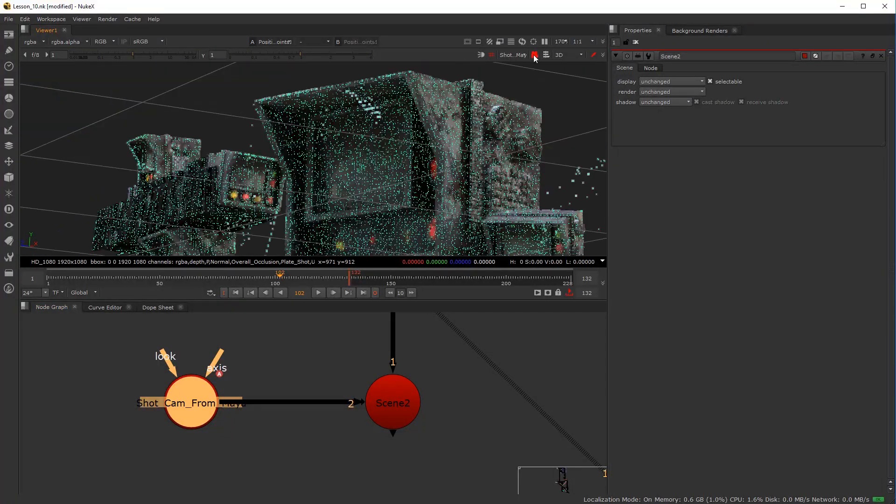
scroll(329, 180, down, 8)
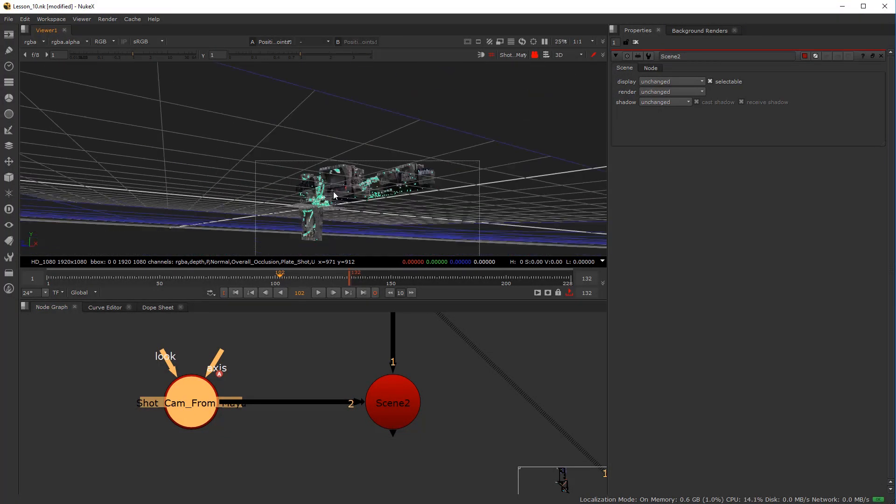
drag(312, 166, 338, 172)
scroll(313, 165, up, 2)
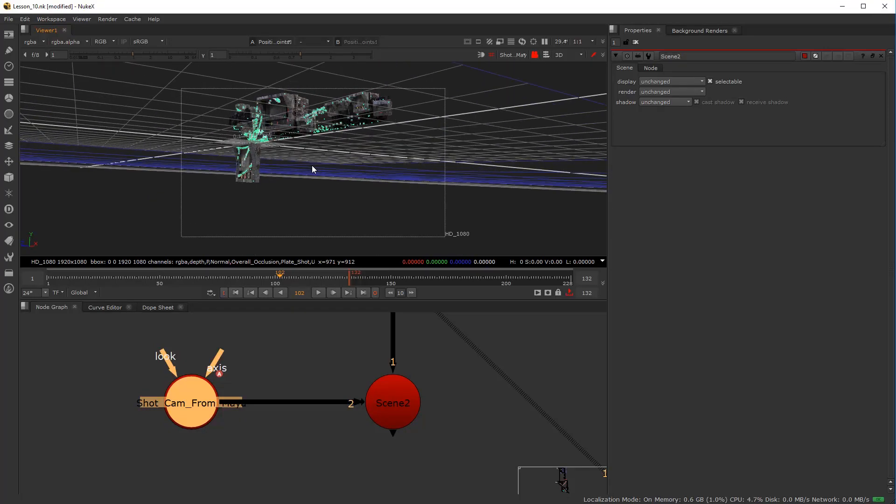
Go to frame 121 and return the 3D view to the unlocked default camera
click(324, 278)
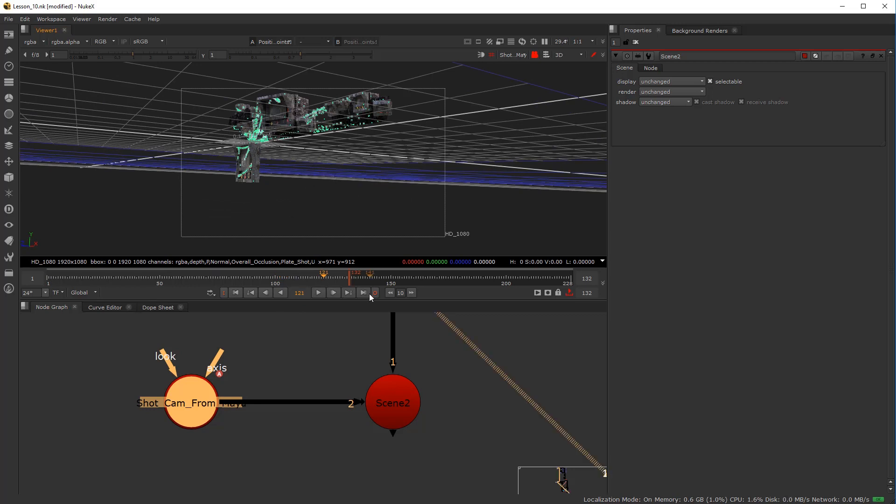
click(300, 364)
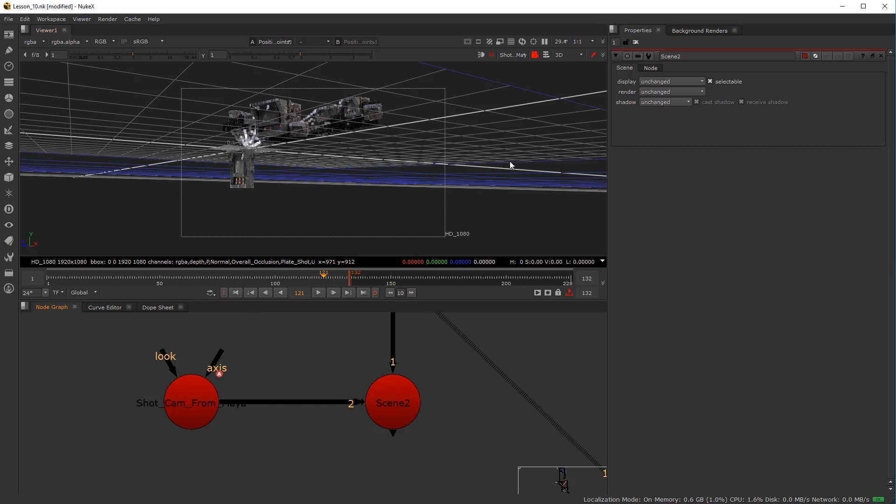
click(519, 54)
click(528, 62)
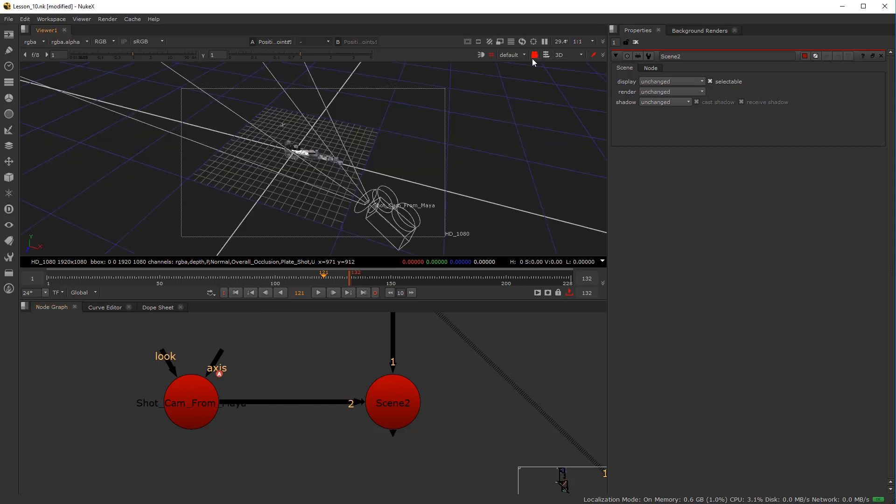
click(535, 55)
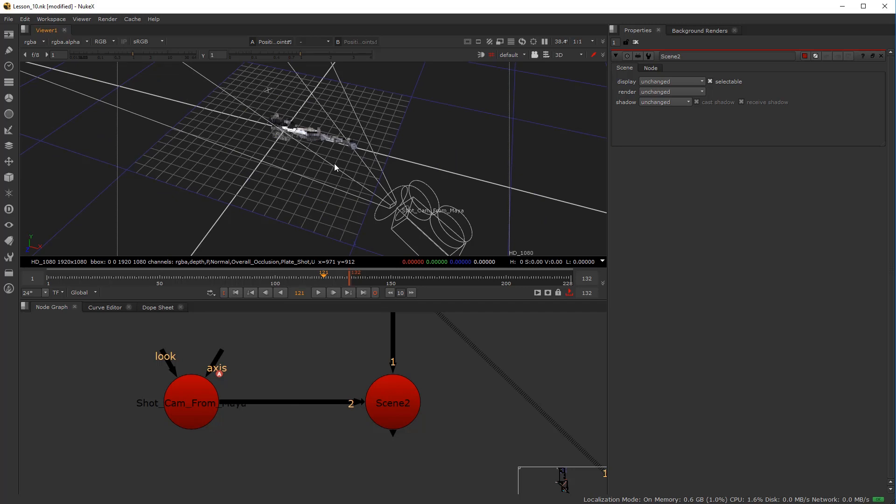
Add a Point light node and place it above the connection between the shot camera and Scene2
drag(250, 376, 337, 396)
scroll(339, 397, down, 1)
key(Tab)
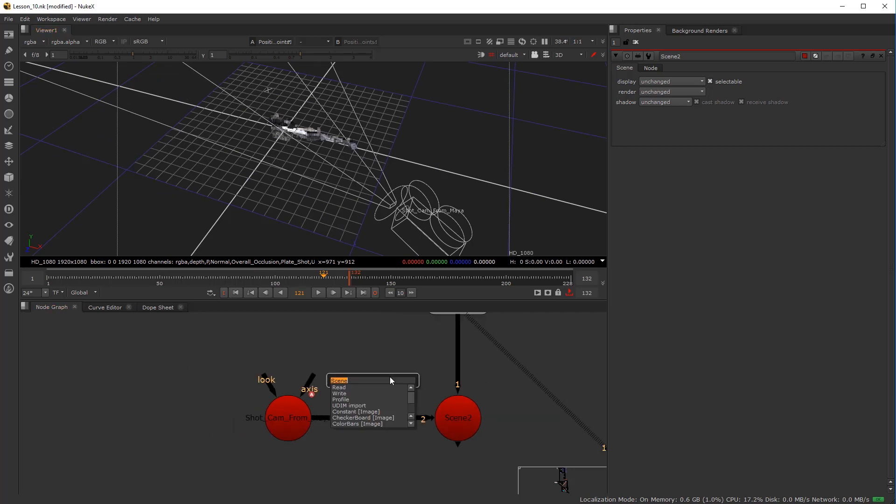
text(poi)
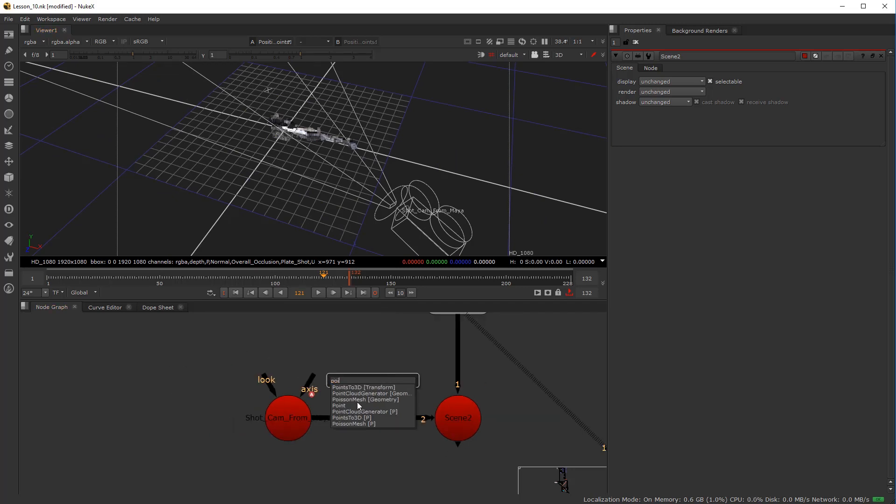
click(352, 406)
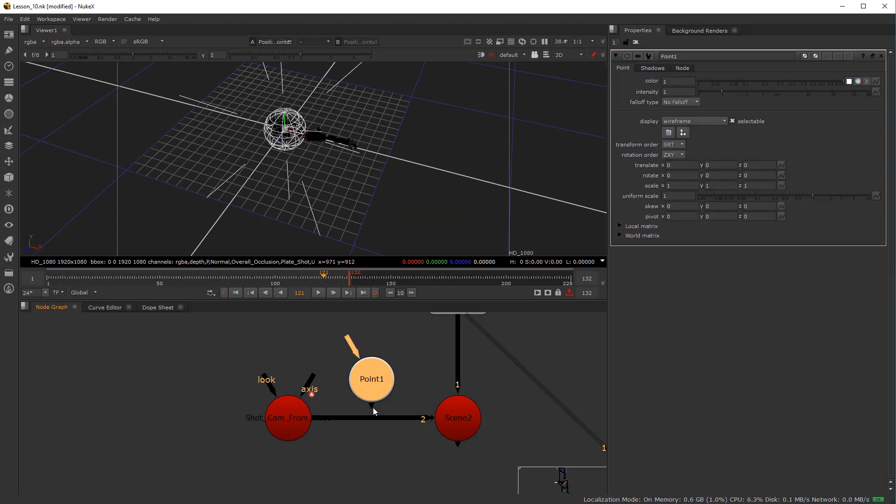
drag(373, 390, 343, 349)
Connect the Point1 light to the Scene2 node as its third input
scroll(327, 154, up, 6)
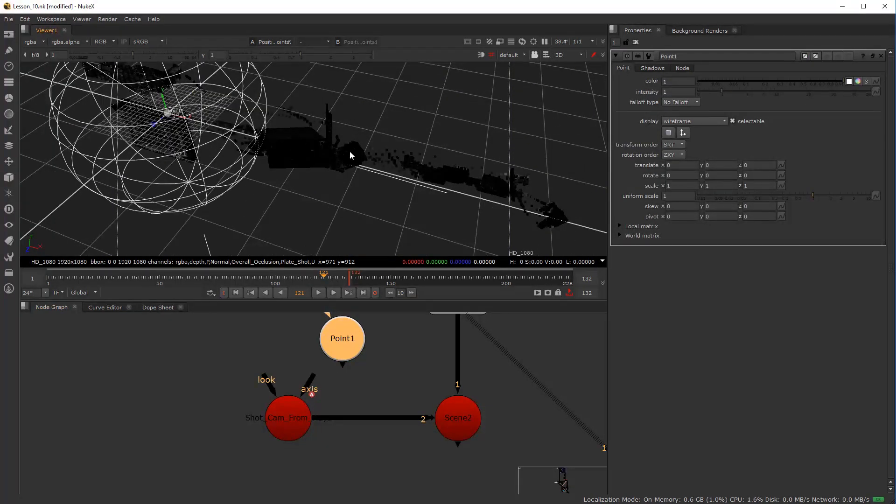
drag(361, 345, 388, 339)
drag(441, 426, 469, 425)
click(381, 337)
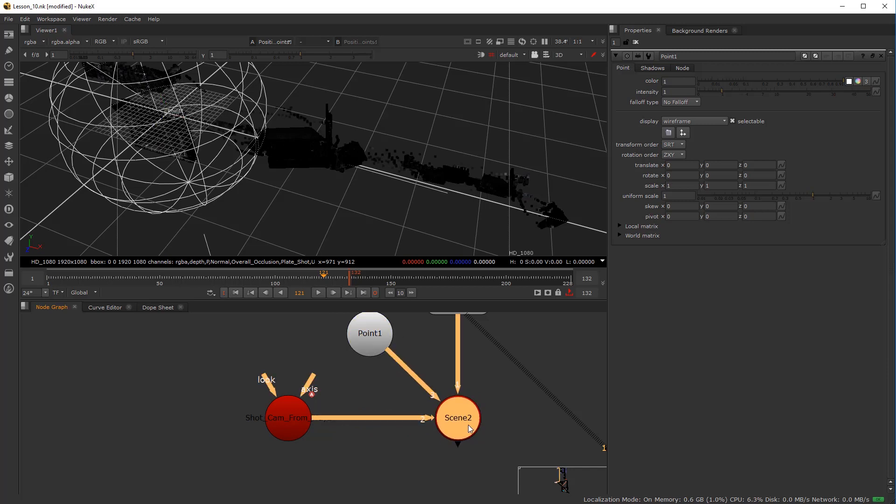
Set the Point1 light's falloff type to Cubic
click(374, 341)
click(688, 103)
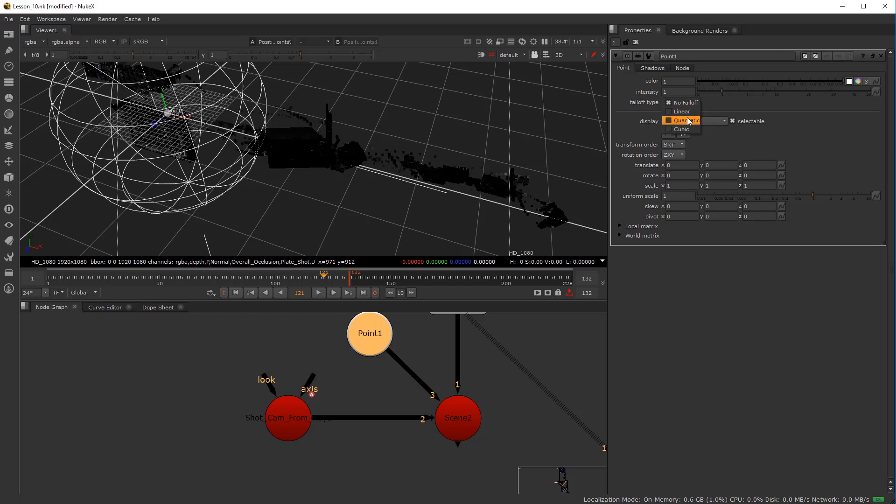
click(688, 119)
click(681, 101)
click(685, 112)
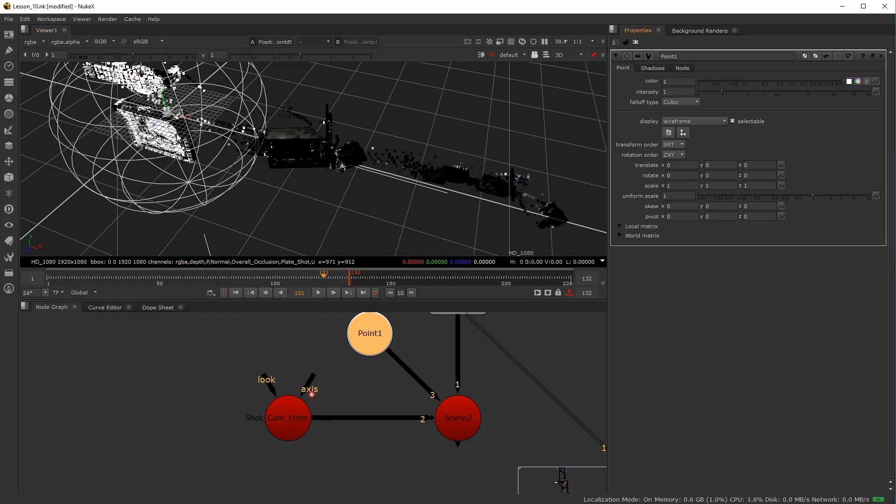
Move the Point1 light to about x -0.0575, y -0.057, z 0.1434 and set its uniform scale to 0.078
drag(382, 151, 301, 210)
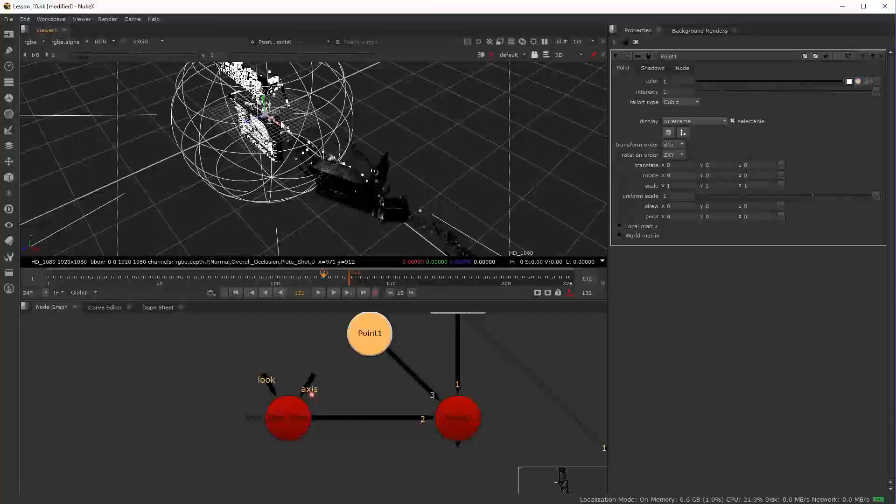
drag(264, 115, 197, 148)
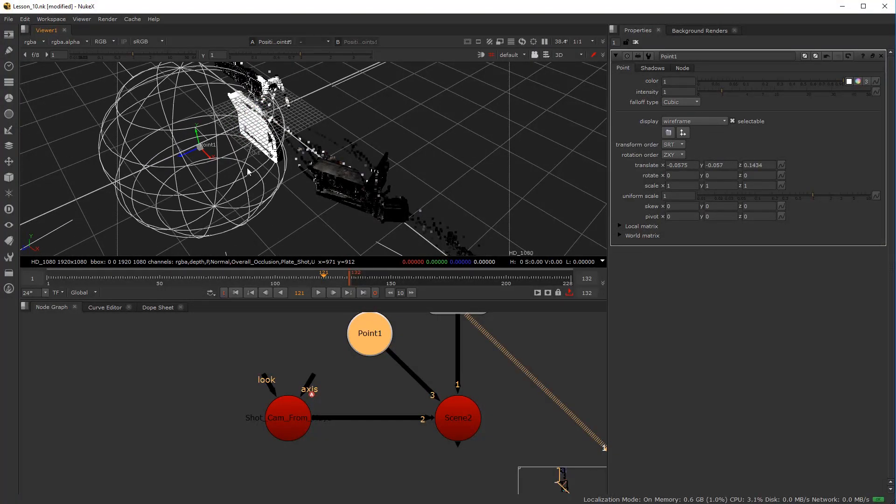
mouse_move(758, 197)
mouse_down()
mouse_move(731, 196)
mouse_move(749, 200)
mouse_up()
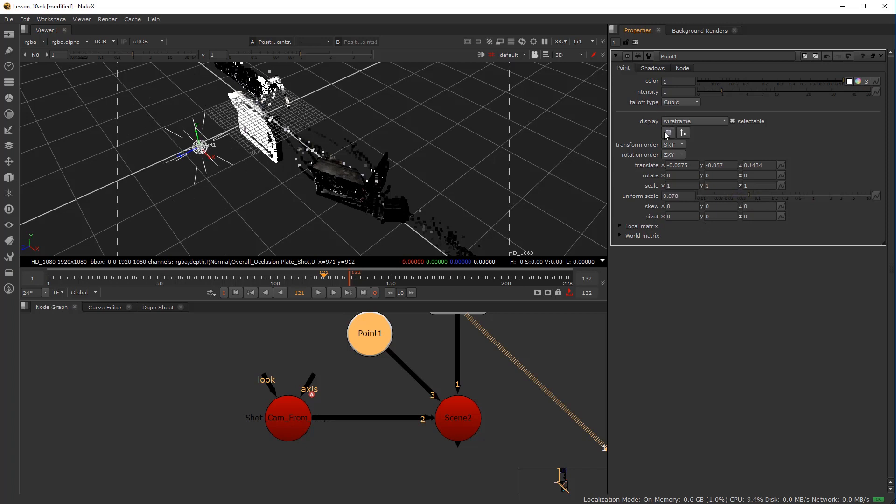
Set the Point1 light's intensity to 0.01 and move it close to the nearest screen, about x -0.03, y -0.0256, z 0.0528
click(700, 92)
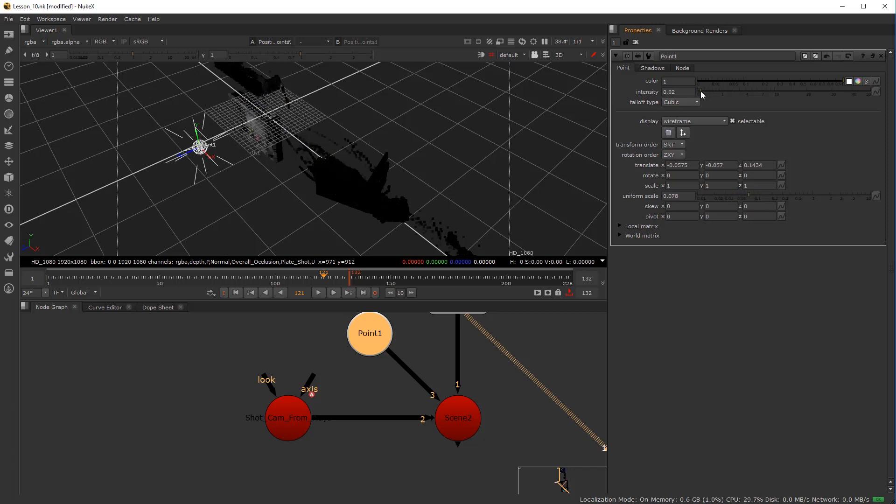
click(673, 91)
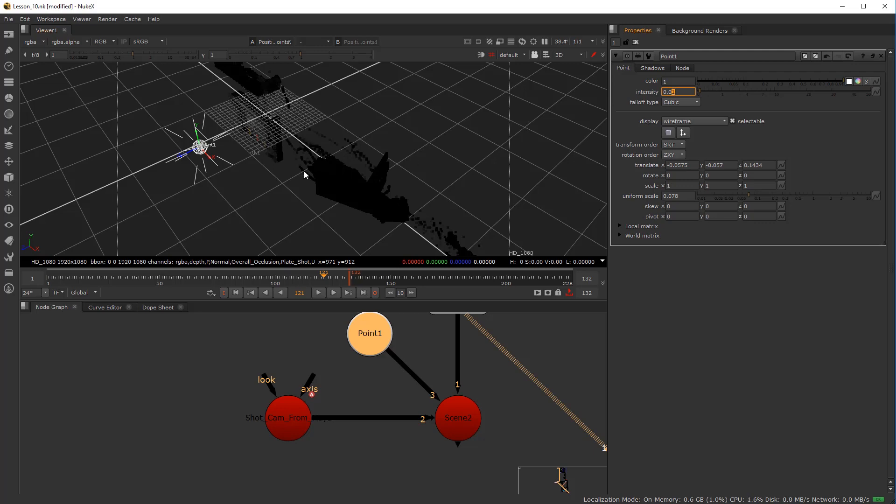
drag(188, 155, 336, 177)
drag(335, 139, 362, 108)
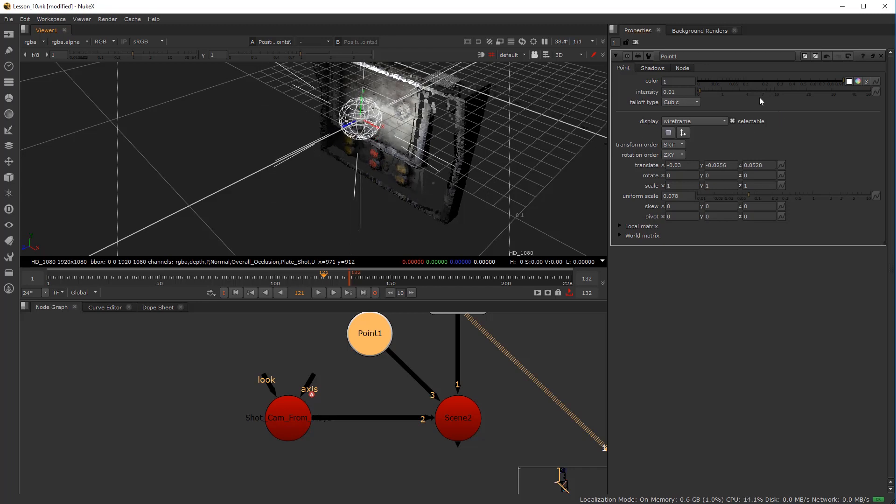
Tint the Point1 light slightly blue with colour values of red 0.94, green 1 and blue 1.06
click(849, 82)
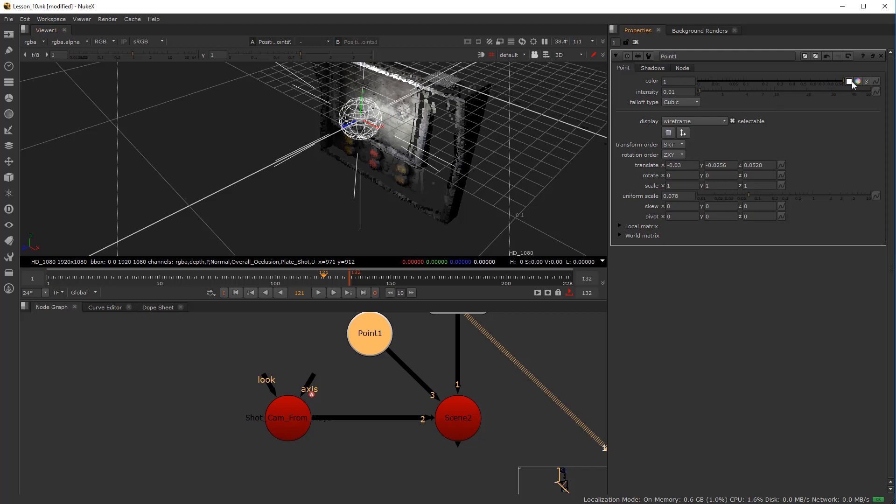
click(857, 81)
drag(860, 109, 861, 102)
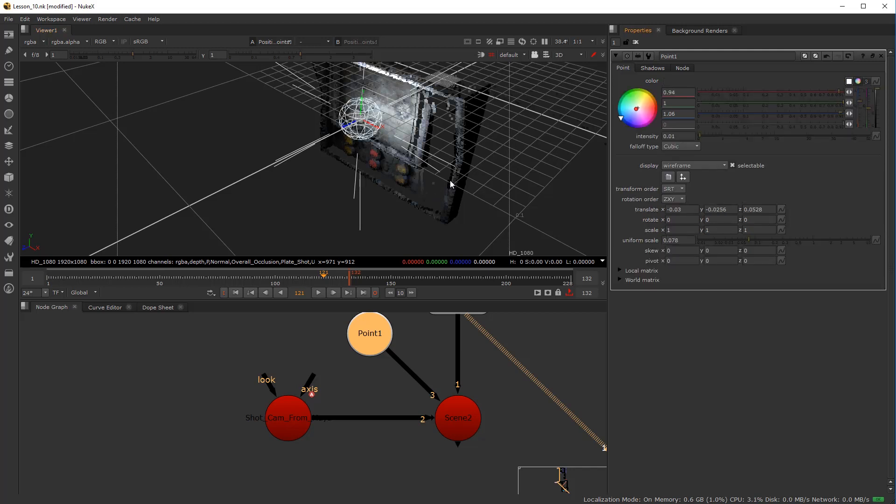
Move the Point1 node farther from Scene2, to the empty area above the shot camera node
scroll(441, 173, down, 3)
drag(441, 174, 330, 193)
scroll(376, 154, down, 4)
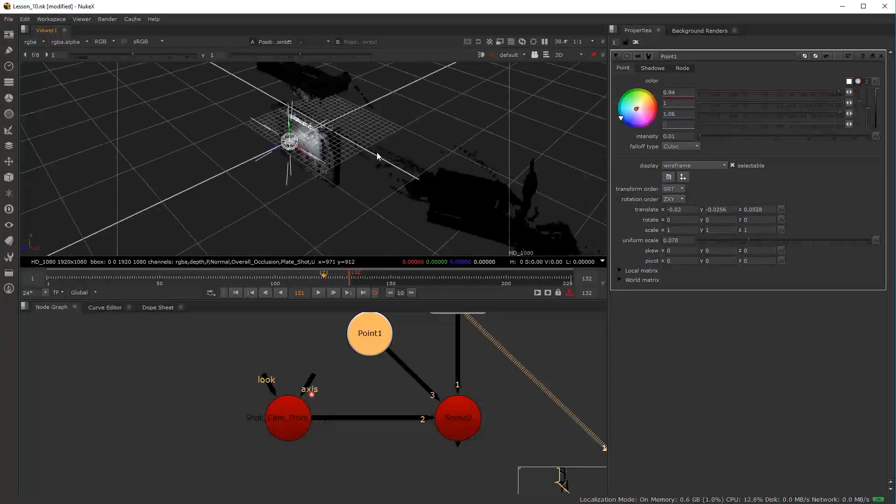
scroll(344, 361, down, 2)
drag(334, 392, 298, 363)
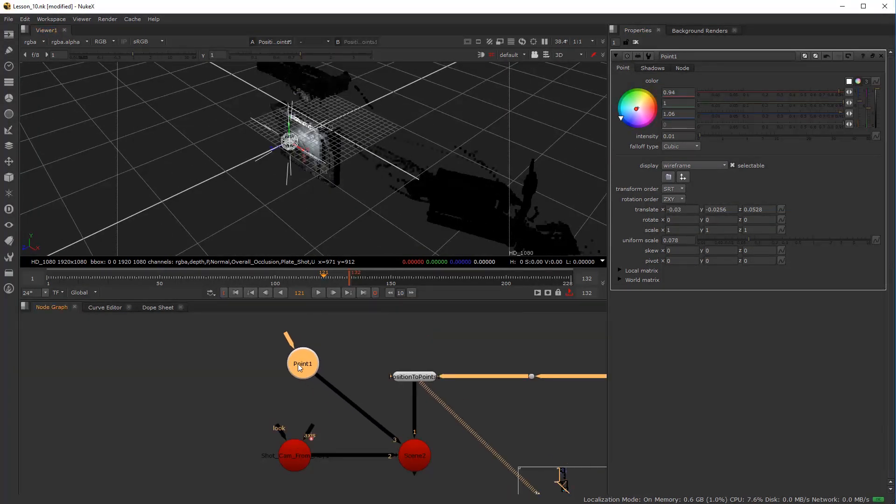
Duplicate the Point1 light just below the original and connect the copy to Scene2 as its fourth input
key(ctrl+c)
click(322, 420)
key(ctrl+v)
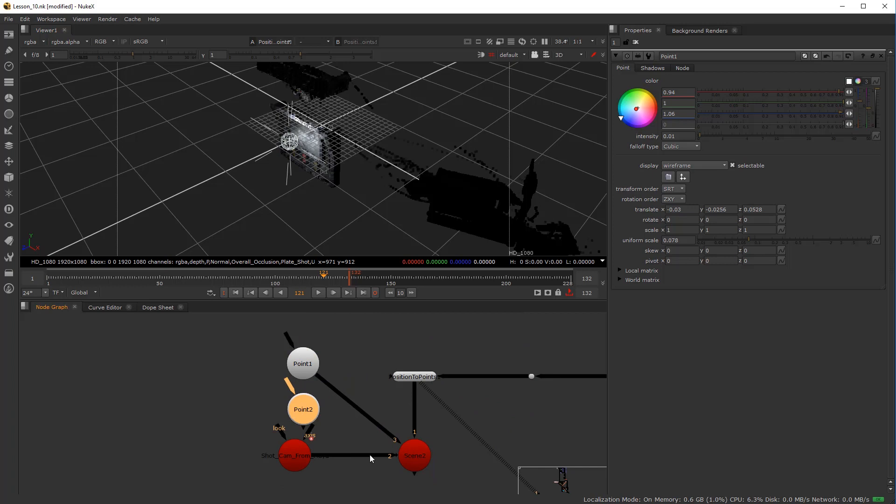
scroll(376, 455, up, 2)
mouse_move(425, 466)
mouse_down()
mouse_move(424, 492)
mouse_move(318, 433)
mouse_move(280, 400)
mouse_move(432, 472)
mouse_move(432, 464)
mouse_up()
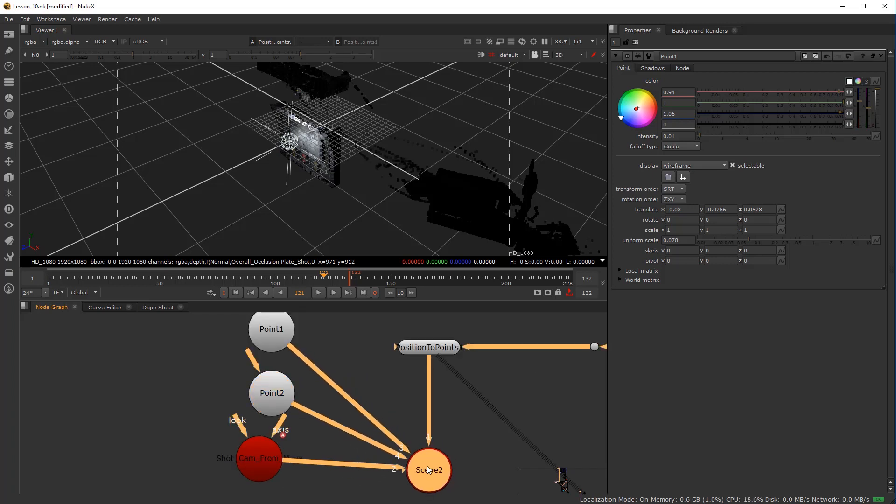
Move the Point2 light in front of the second screen in the point cloud, about x 0.338, y 0.068, z 0.084
drag(283, 402, 277, 399)
double_click(277, 398)
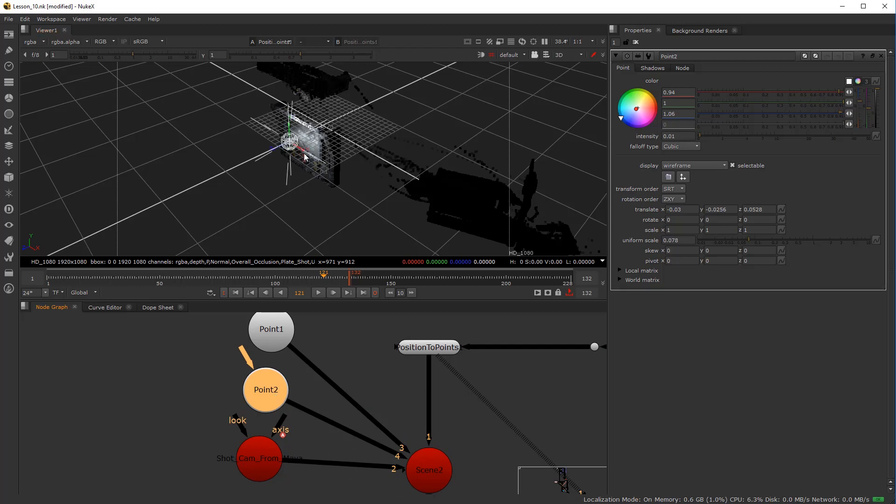
drag(303, 154, 367, 111)
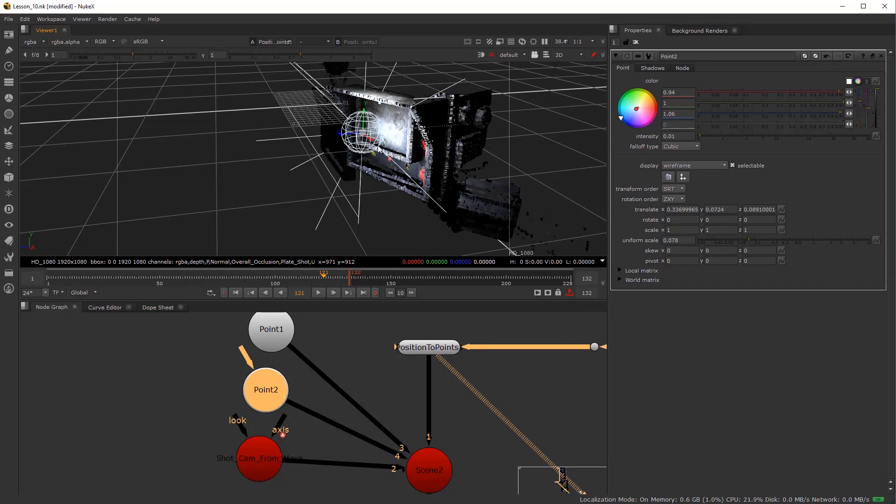
drag(374, 144, 336, 143)
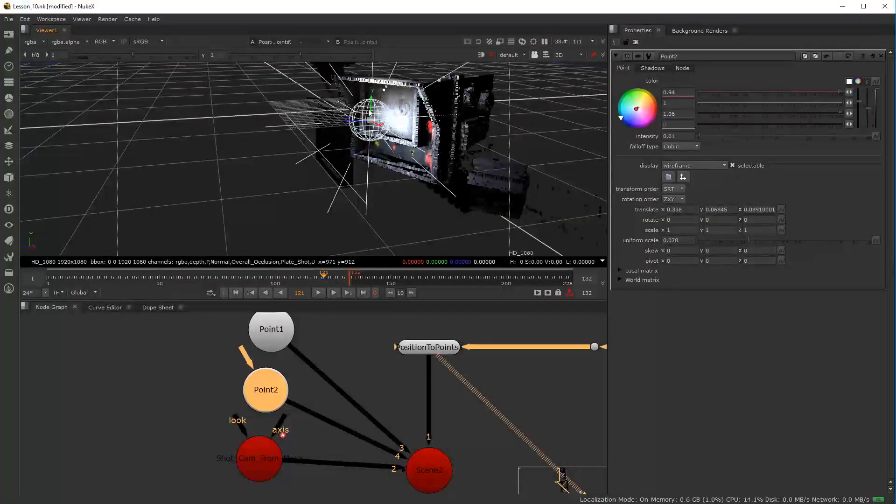
drag(354, 122, 358, 124)
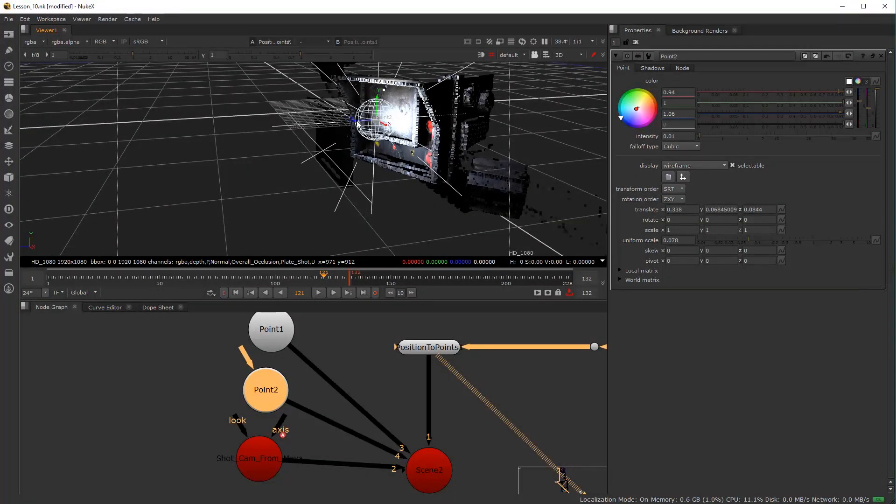
Enable cast shadows on the Point2 light and check its effect on the point cloud
click(652, 68)
click(677, 81)
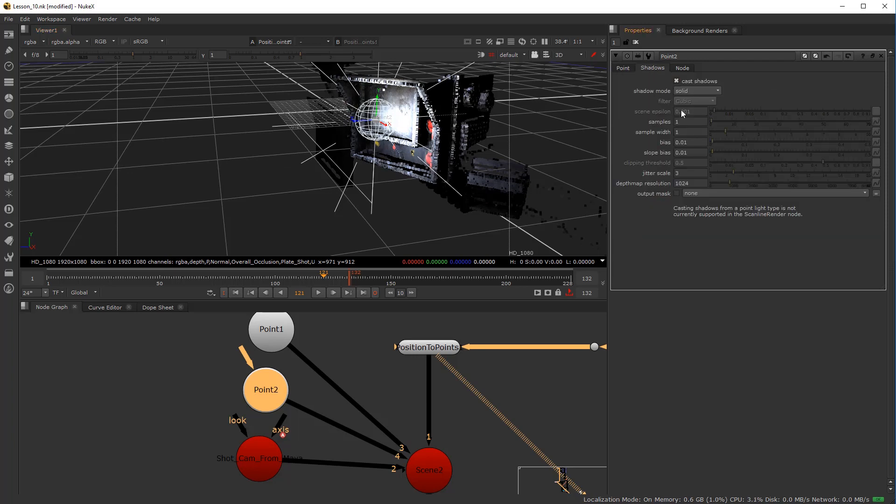
drag(290, 126, 304, 232)
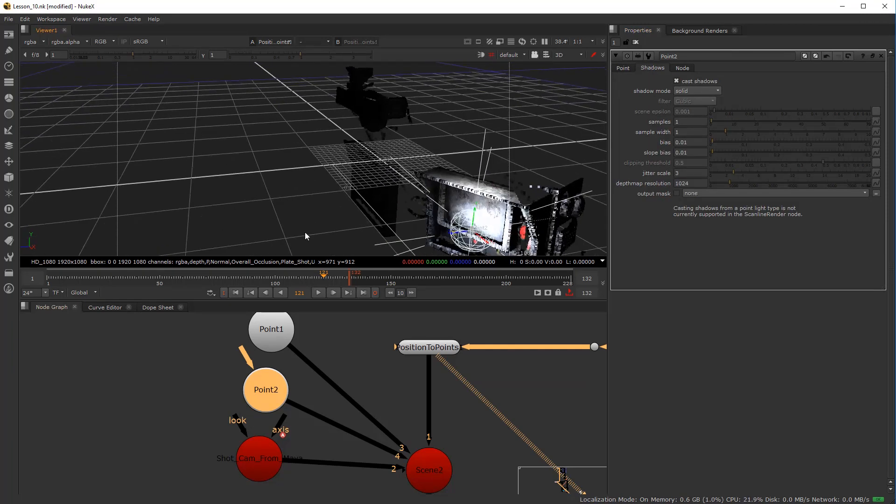
Enable cast shadows on the Point1 light, keep the shadow mode at solid and set its samples to 2
click(285, 332)
click(653, 70)
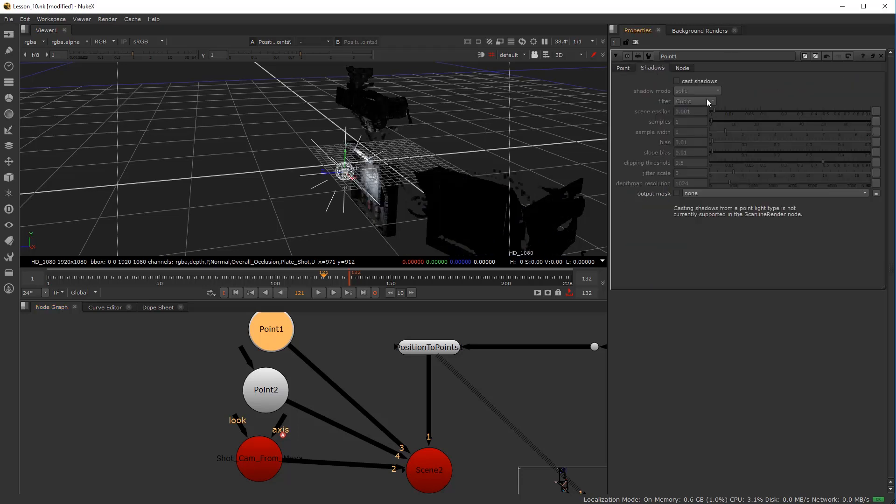
click(677, 81)
click(696, 91)
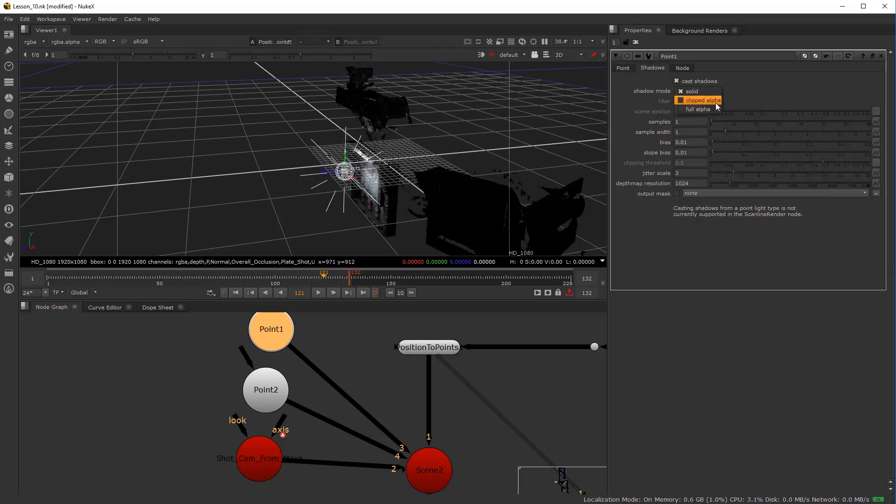
click(713, 108)
click(703, 89)
click(712, 69)
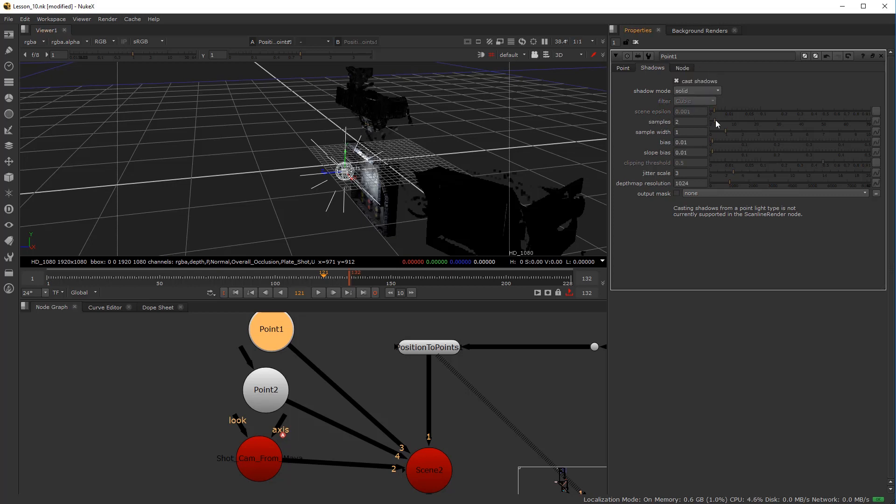
Raise the shadow samples of the Point2 light to 2 and check the lit screen in the point cloud
click(279, 401)
drag(711, 122, 714, 122)
drag(288, 223, 275, 180)
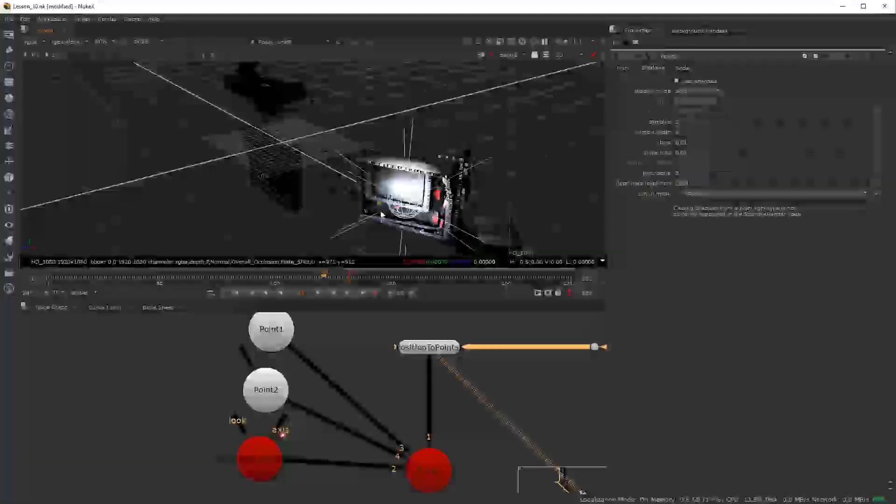
Add a ReLight node in the empty area below Scene2
scroll(384, 444, down, 2)
drag(372, 464, 328, 399)
scroll(328, 403, down, 1)
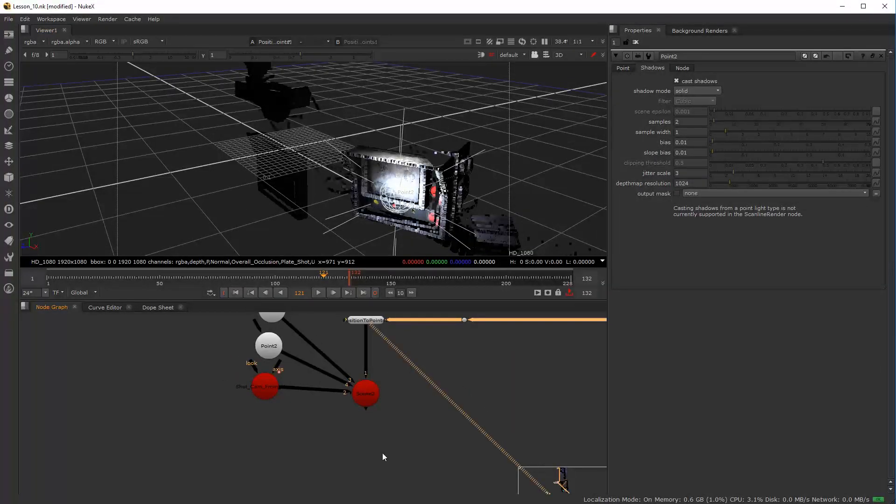
key(Tab)
text(re)
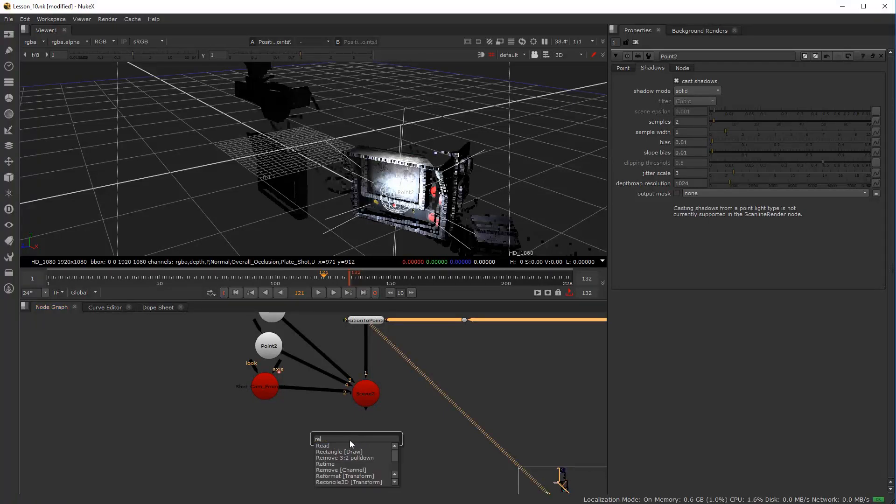
click(281, 437)
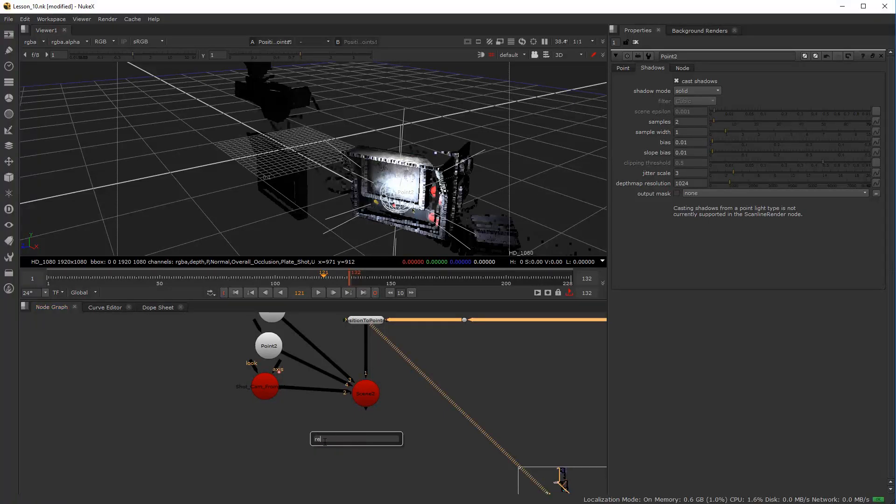
text(Rell)
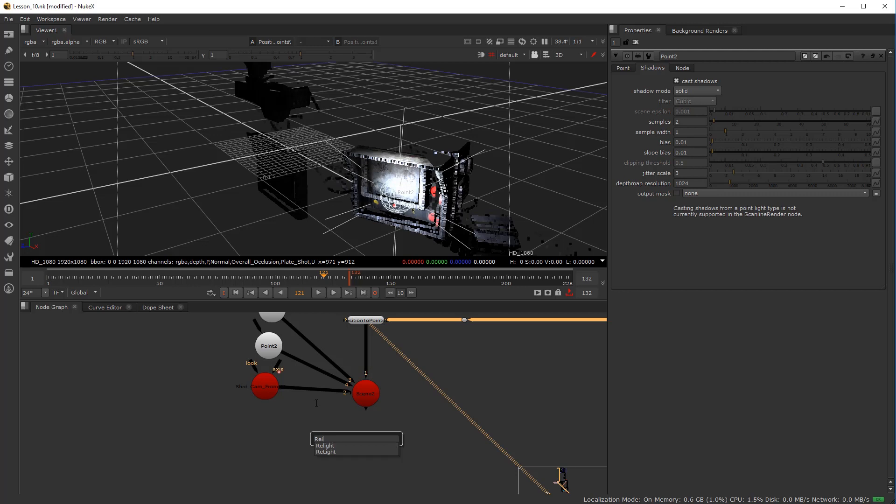
text(ght)
click(329, 453)
drag(364, 439, 368, 448)
scroll(376, 400, up, 1)
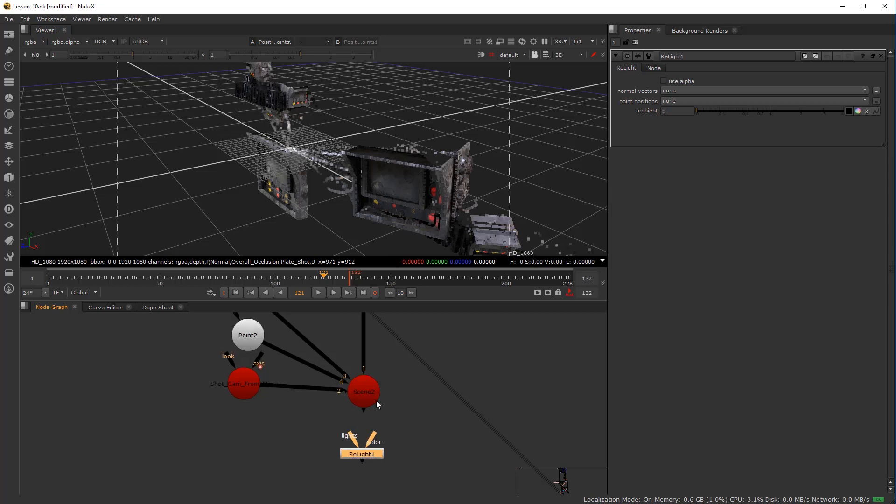
Connect ReLight1's color input to the dot feeding PositionToPoints and its lights input to Scene2
drag(396, 395, 378, 399)
scroll(363, 442, down, 3)
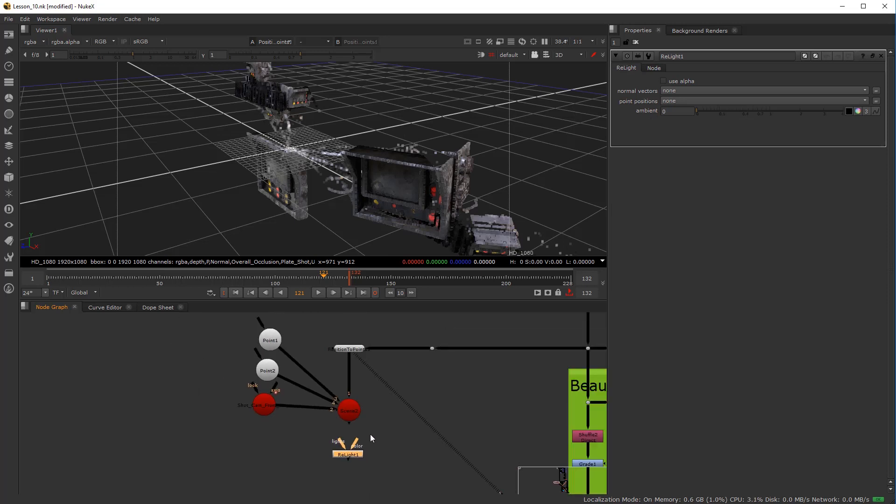
drag(362, 454, 410, 341)
scroll(436, 441, up, 1)
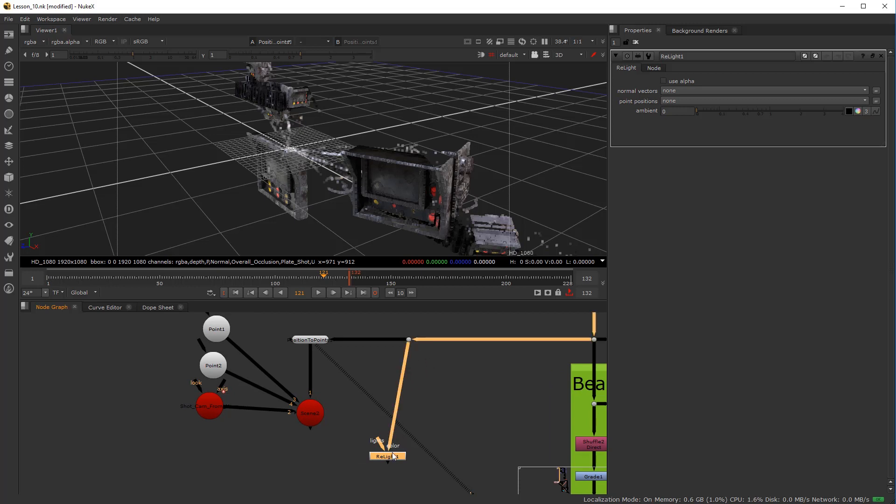
drag(387, 453, 314, 414)
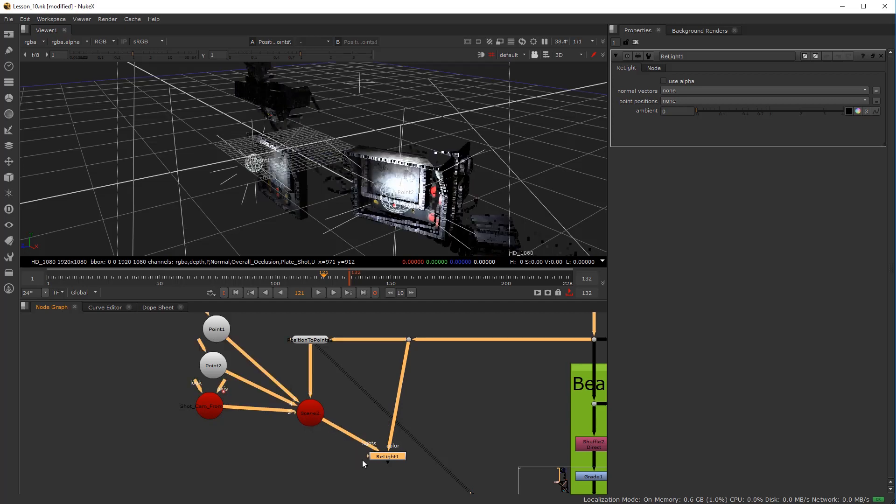
drag(392, 458, 415, 464)
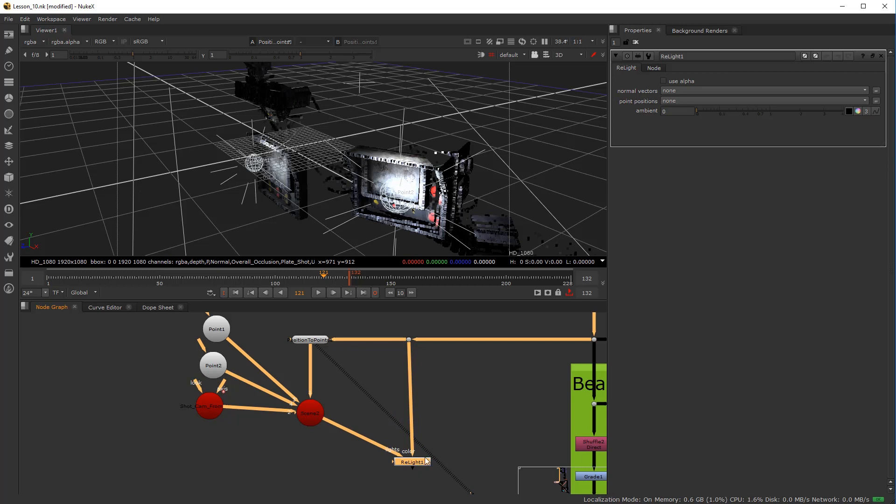
Connect ReLight1's cam input to the shot camera and place the node closer beneath Scene2
scroll(422, 456, up, 4)
drag(378, 461, 74, 374)
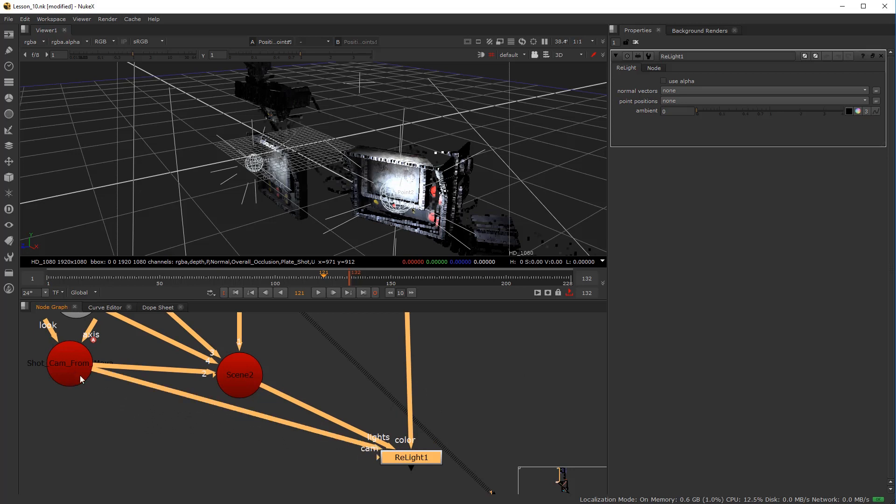
drag(401, 459, 313, 481)
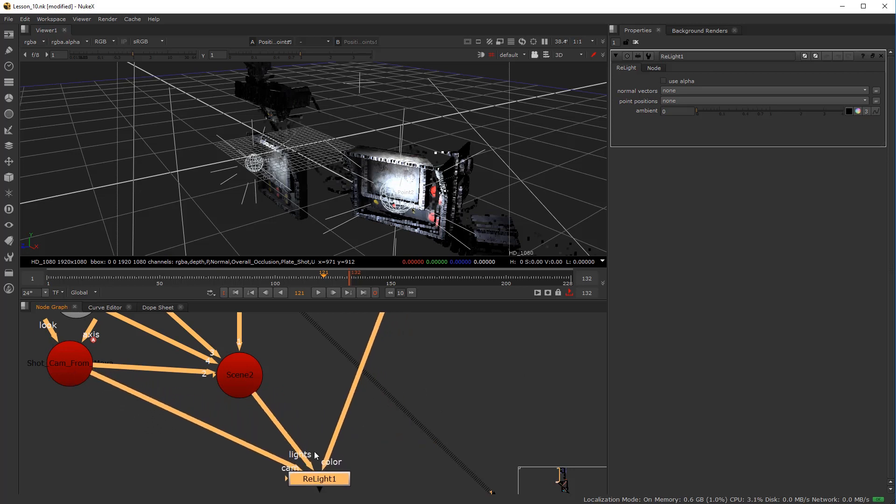
Shift the dot on the PositionToPoints line so that it sits directly above ReLight1's color input
scroll(327, 366, down, 2)
drag(331, 360, 332, 431)
scroll(332, 430, down, 1)
drag(375, 370, 332, 369)
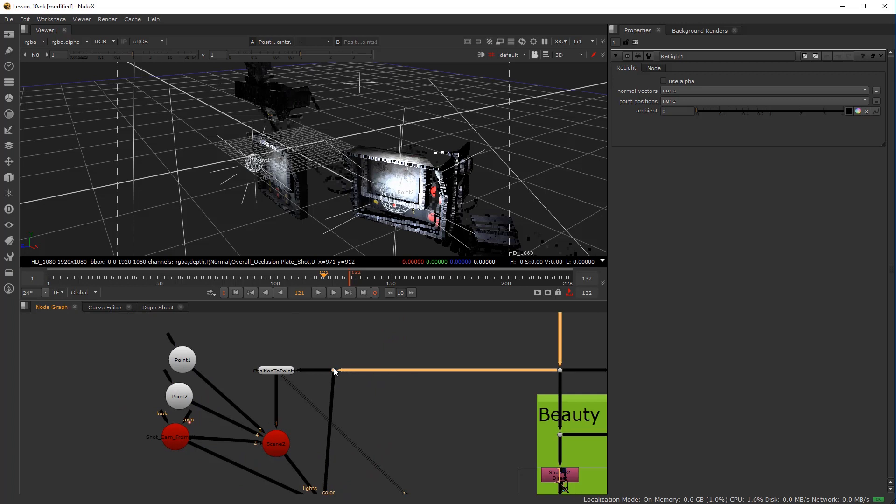
drag(326, 370, 327, 371)
drag(386, 468, 416, 366)
scroll(323, 405, up, 3)
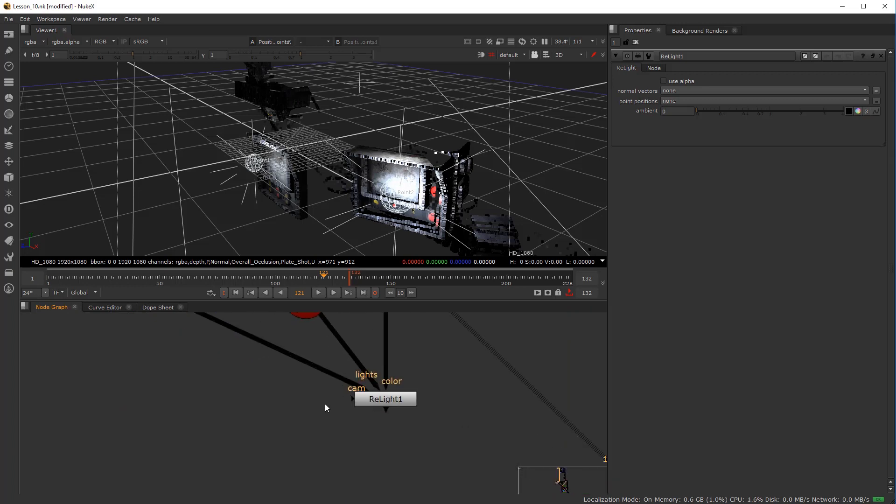
Add a Phong shader node in the empty area between ReLight1 and the Beauty Pass backdrop
drag(355, 399, 255, 425)
scroll(417, 403, down, 2)
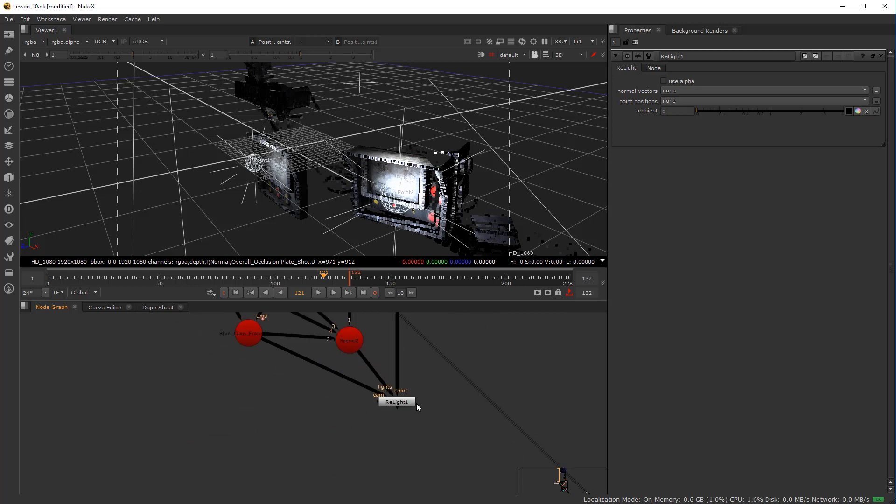
key(Tab)
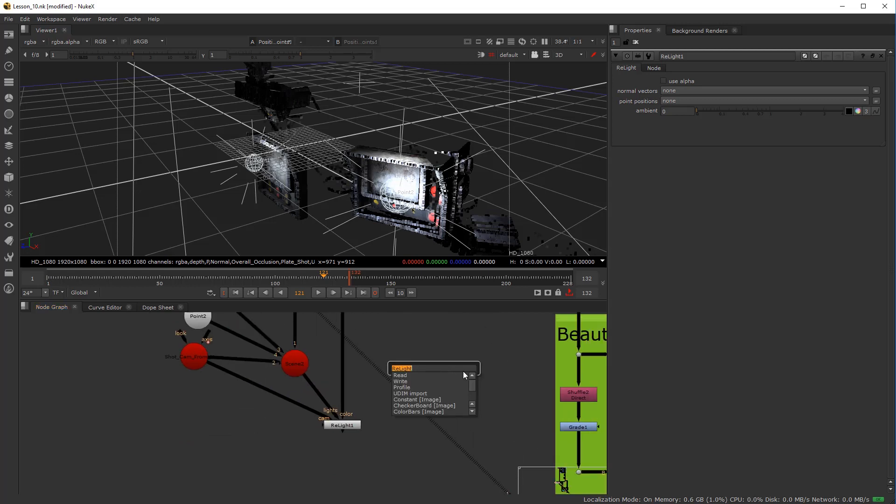
text(Pho)
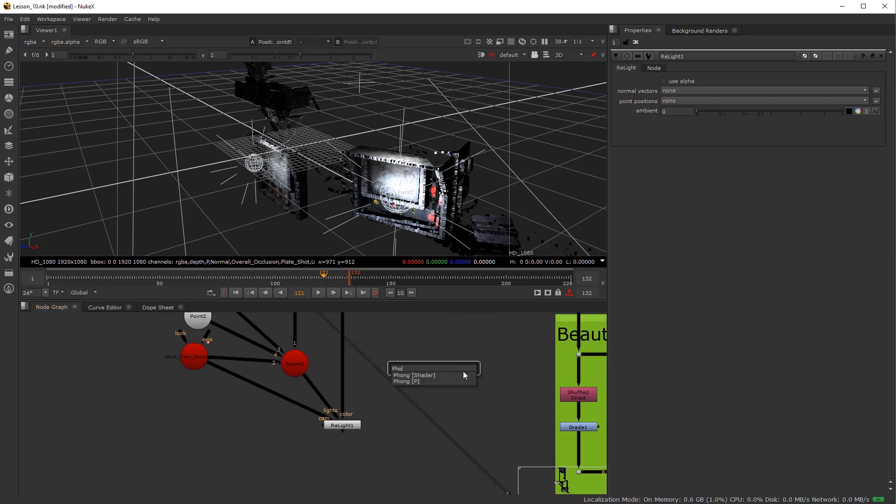
key(Return)
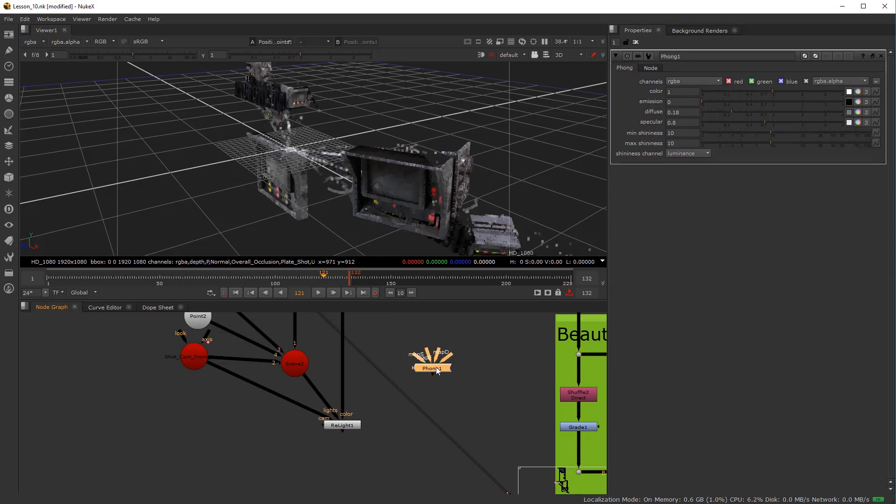
Connect ReLight1's material input to the Phong1 shader
scroll(396, 382, down, 5)
scroll(394, 377, up, 2)
drag(372, 427, 413, 315)
scroll(319, 400, down, 4)
scroll(293, 390, up, 10)
scroll(346, 446, up, 6)
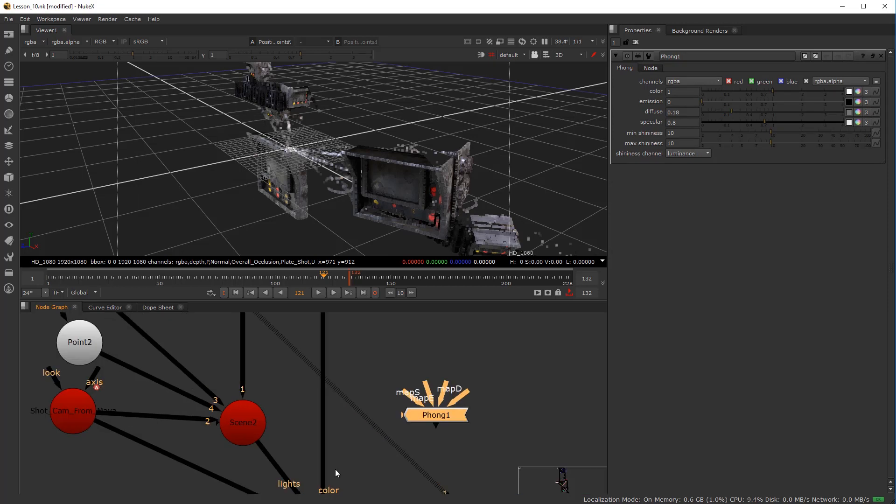
drag(300, 470, 442, 383)
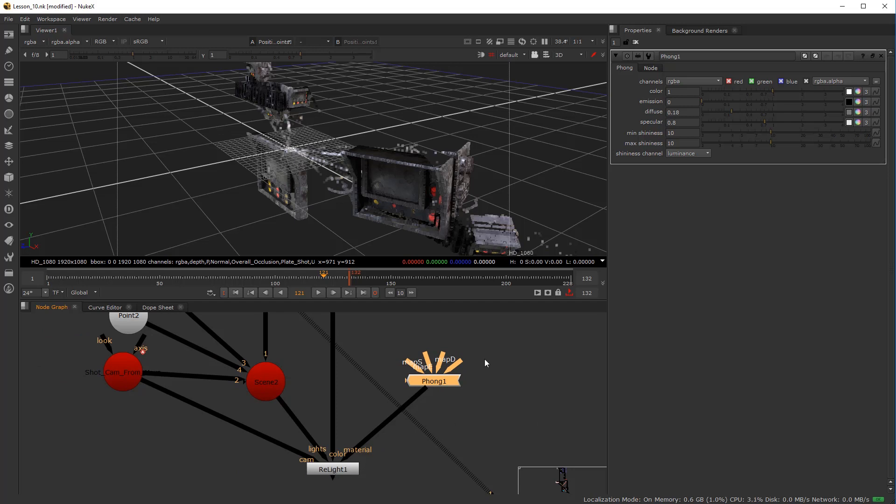
Show the output of ReLight1 in the viewer
scroll(342, 413, down, 4)
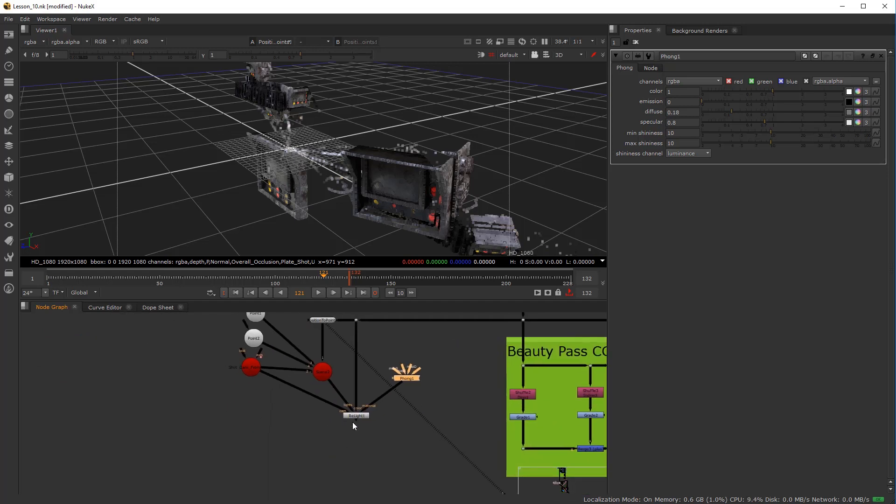
scroll(365, 428, up, 4)
scroll(380, 436, down, 1)
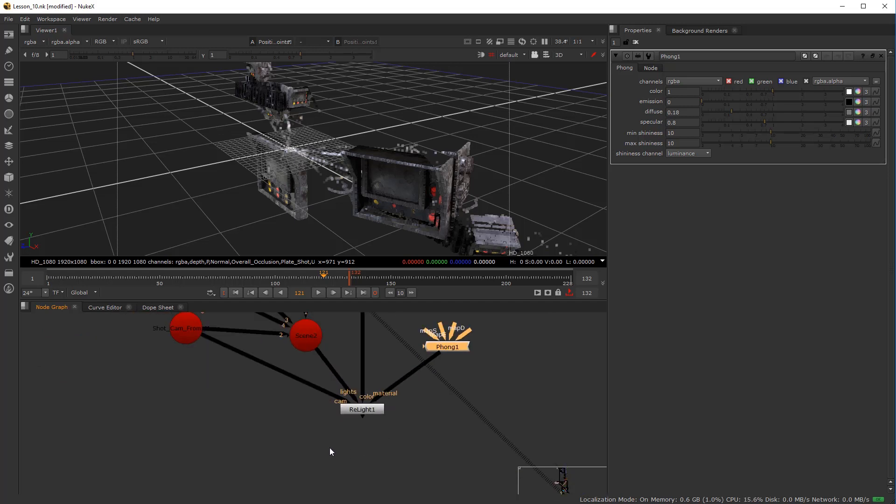
drag(371, 433, 287, 443)
scroll(287, 443, down, 1)
click(284, 426)
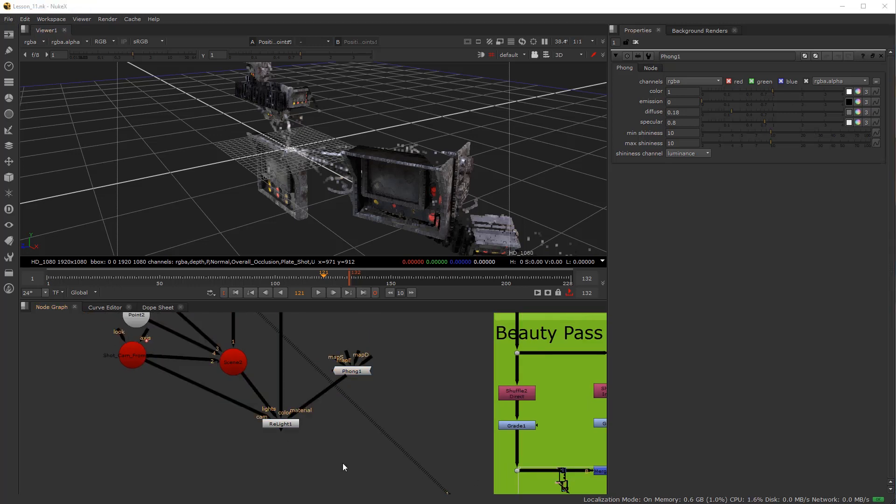
key(1)
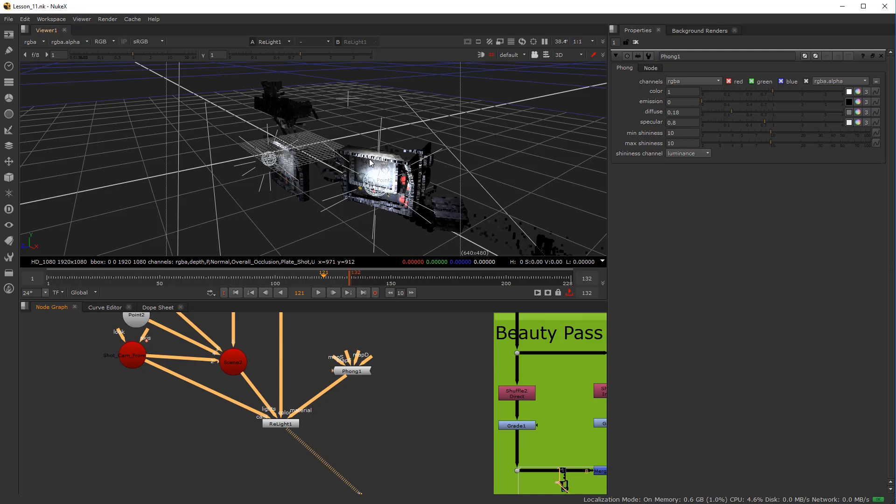
Switch the viewer to 2D to inspect the ReLight1 output and check the full size format in the project settings
key(Tab)
scroll(346, 158, down, 2)
scroll(347, 158, up, 1)
key(Tab)
key(Tab)
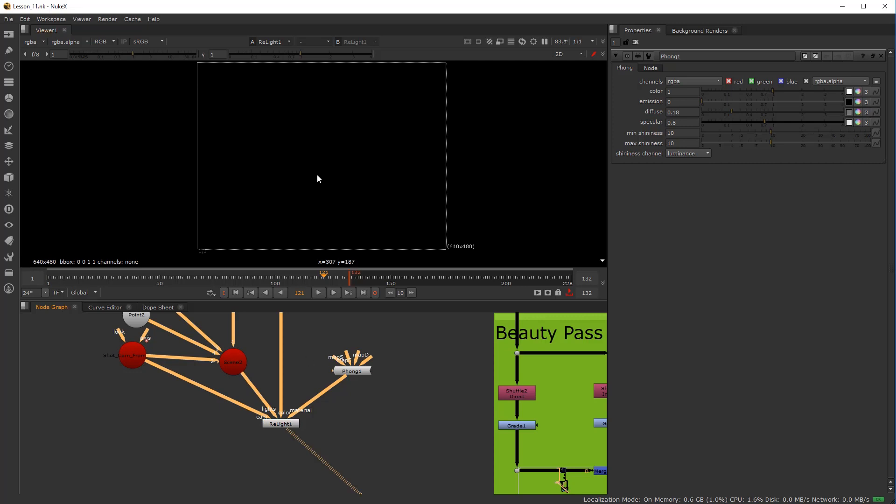
scroll(388, 144, down, 1)
scroll(388, 145, up, 1)
key(s)
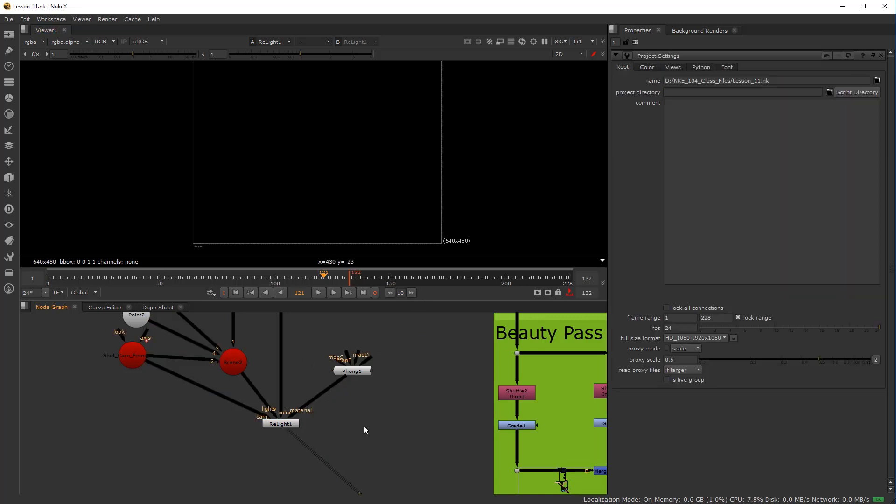
scroll(411, 188, down, 2)
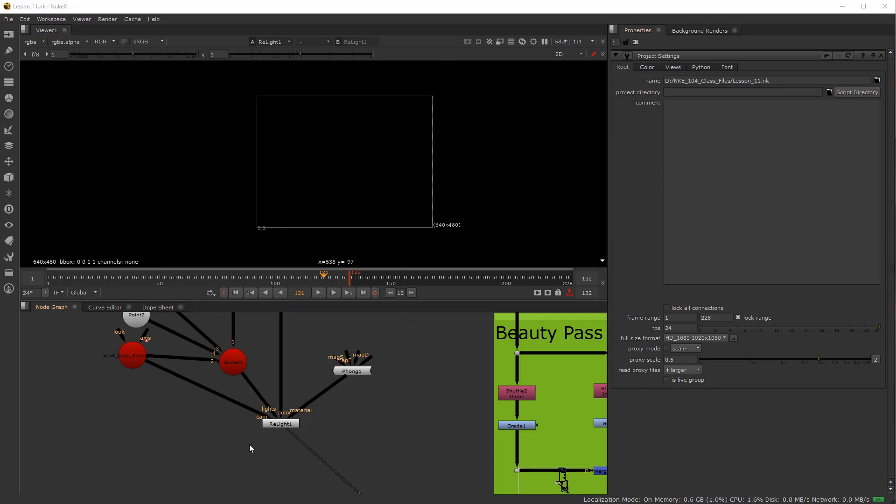
Set ReLight1's normal vectors to Normal and its point positions to P, and inspect the relit screens
scroll(280, 430, up, 2)
double_click(284, 421)
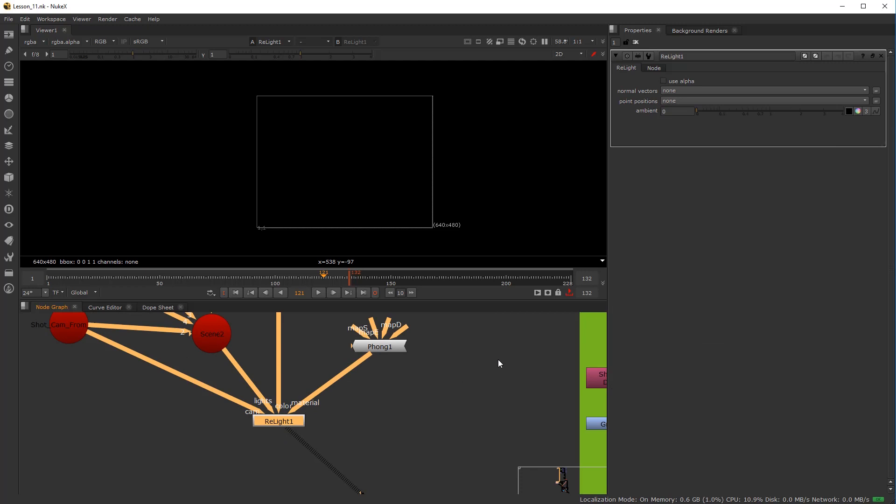
click(684, 90)
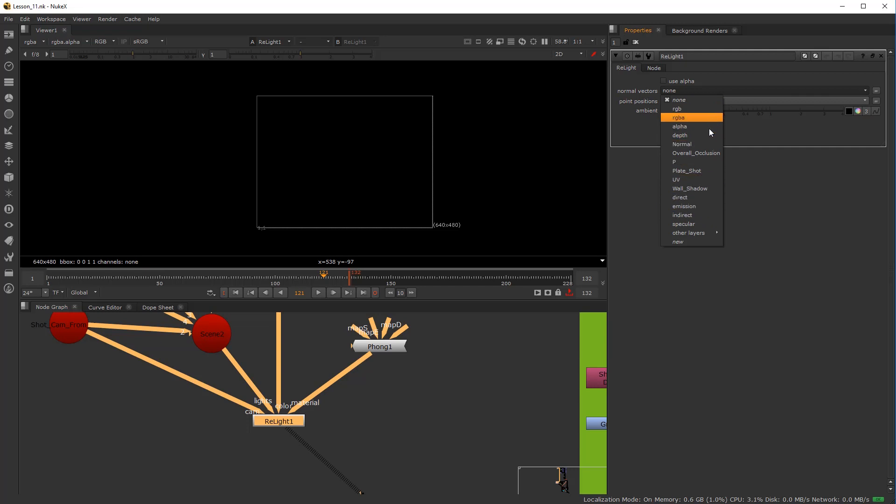
click(710, 144)
click(679, 101)
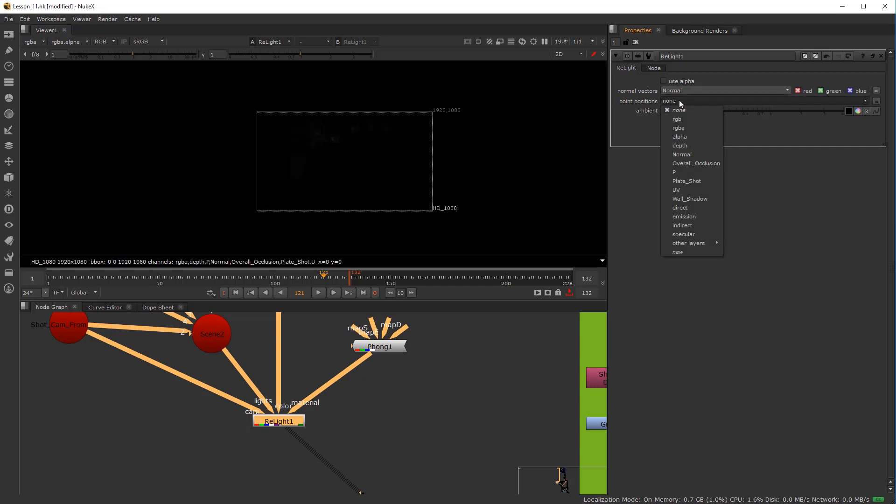
click(680, 173)
scroll(319, 129, up, 2)
scroll(317, 129, up, 3)
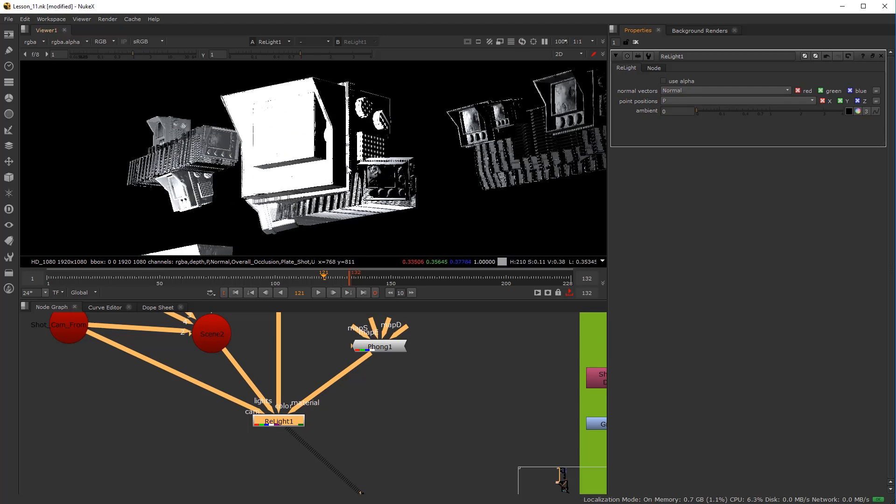
scroll(270, 405, down, 2)
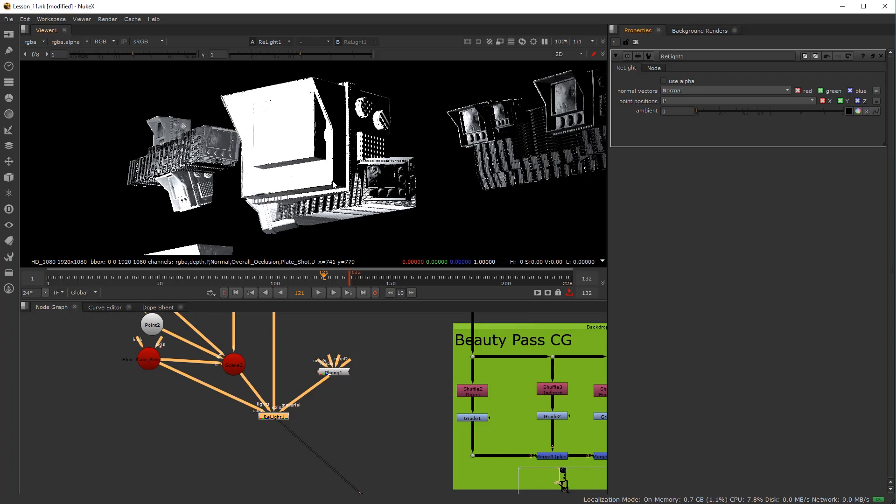
Open the shadow settings of the Point1 light and review its shadow mode options
scroll(333, 185, up, 2)
scroll(261, 378, down, 2)
scroll(268, 363, up, 4)
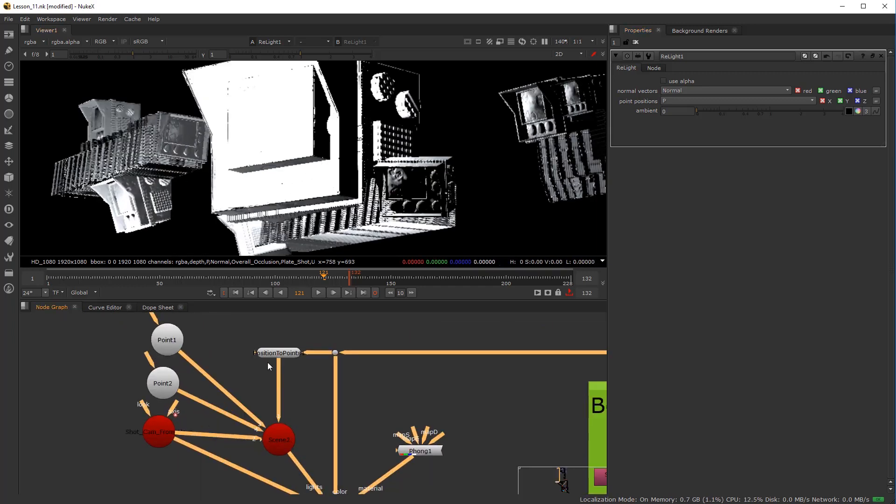
double_click(168, 336)
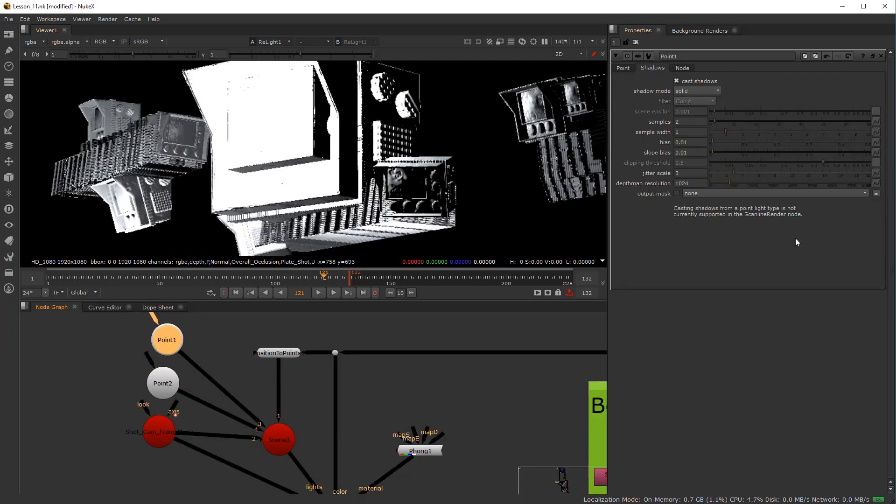
click(709, 91)
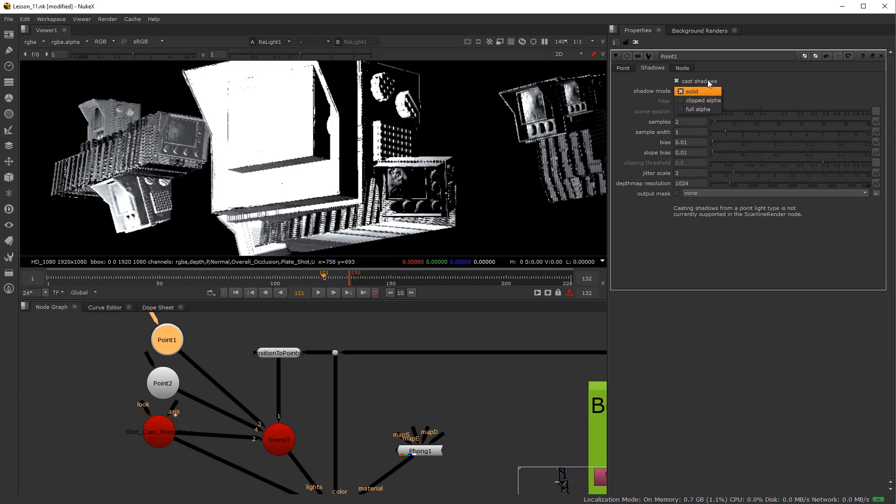
click(708, 80)
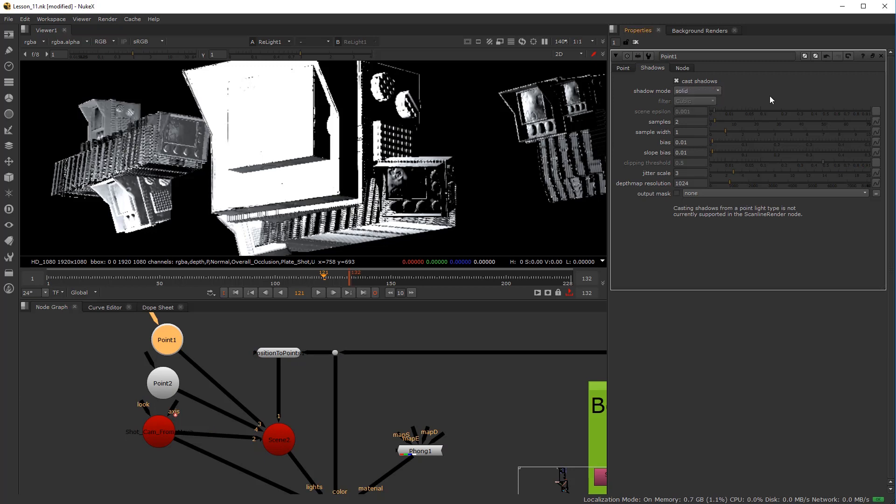
Turn cast shadows off and back on for Point1 to compare the relit result, and recheck the shadow mode choices
click(677, 81)
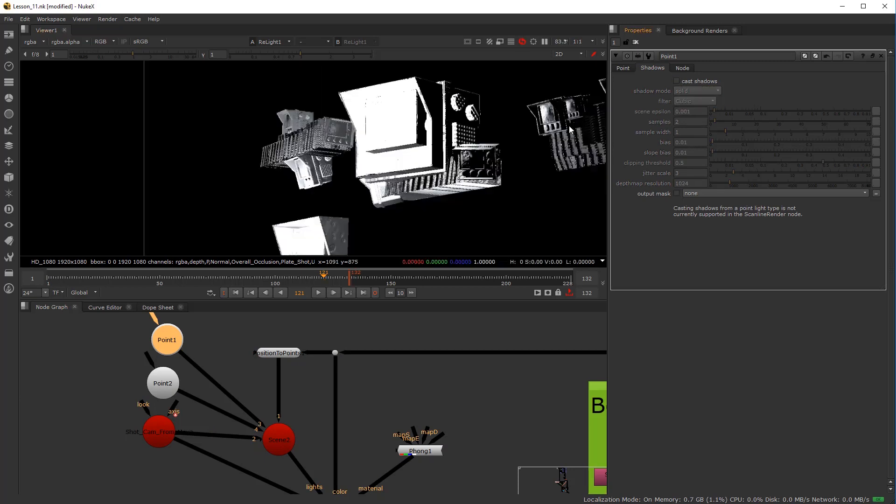
click(677, 81)
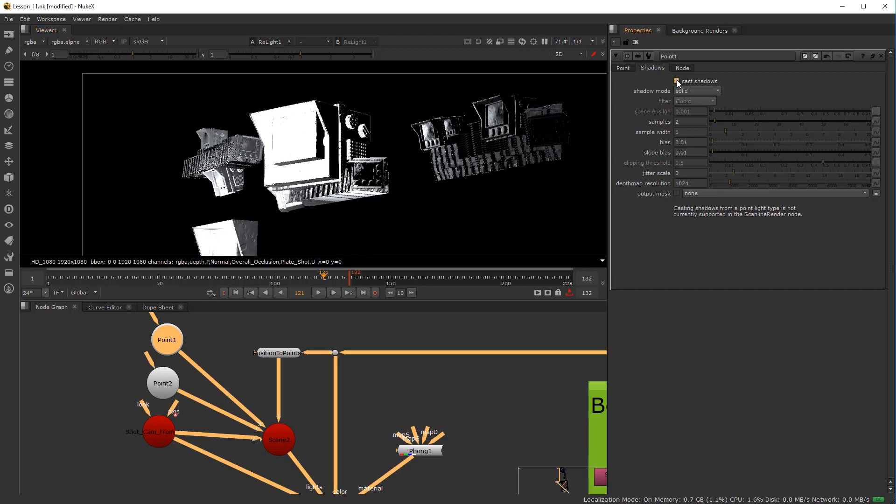
click(693, 90)
click(698, 103)
click(698, 90)
click(695, 82)
Nudge the Point2 and Point1 light nodes into line above the shot camera node
drag(264, 218, 313, 202)
scroll(270, 422, down, 2)
scroll(249, 350, up, 2)
drag(196, 387, 245, 351)
drag(245, 397, 242, 389)
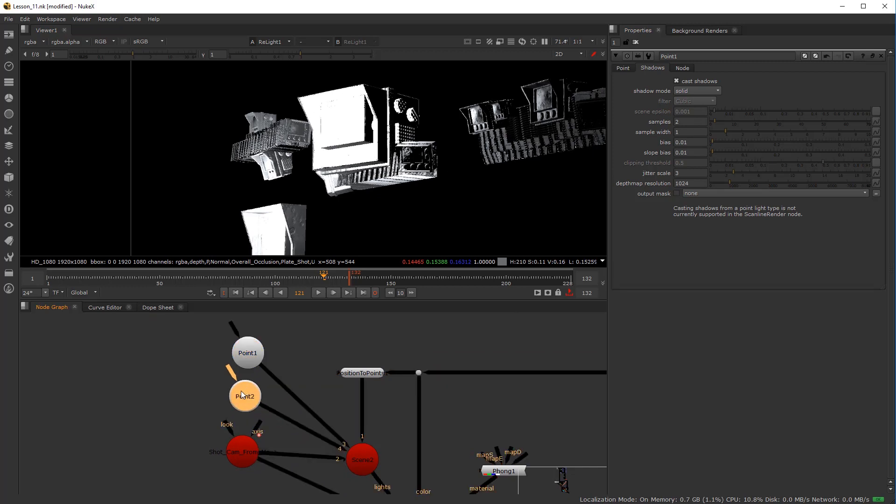
drag(249, 357, 244, 353)
Open the settings of the Phong1 shader that feeds ReLight1's material input
scroll(345, 439, down, 2)
drag(348, 440, 329, 361)
scroll(381, 423, up, 4)
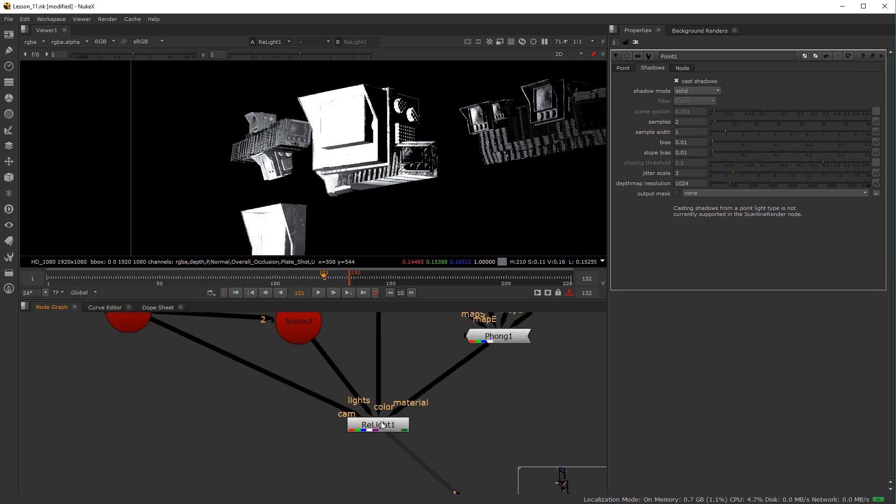
drag(510, 339, 441, 370)
click(391, 422)
click(441, 370)
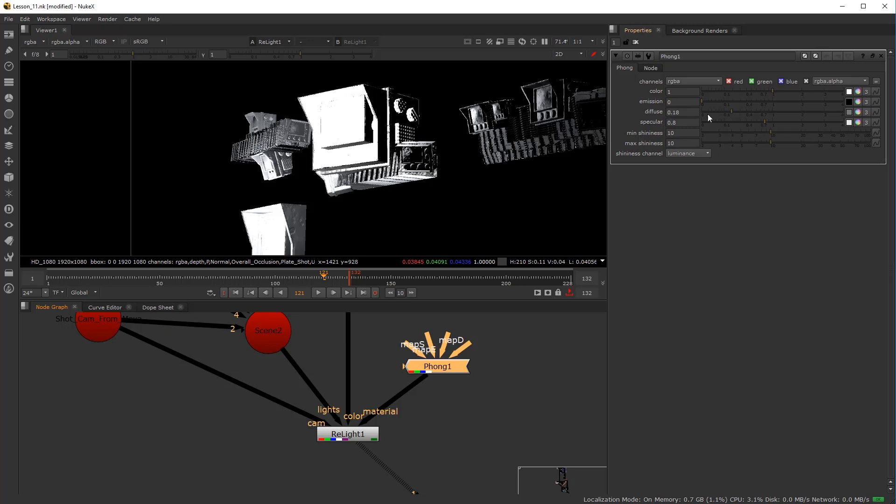
Set Phong1's diffuse to 0, its min shininess to 4.8 and its max shininess to 3.55
drag(726, 112, 677, 112)
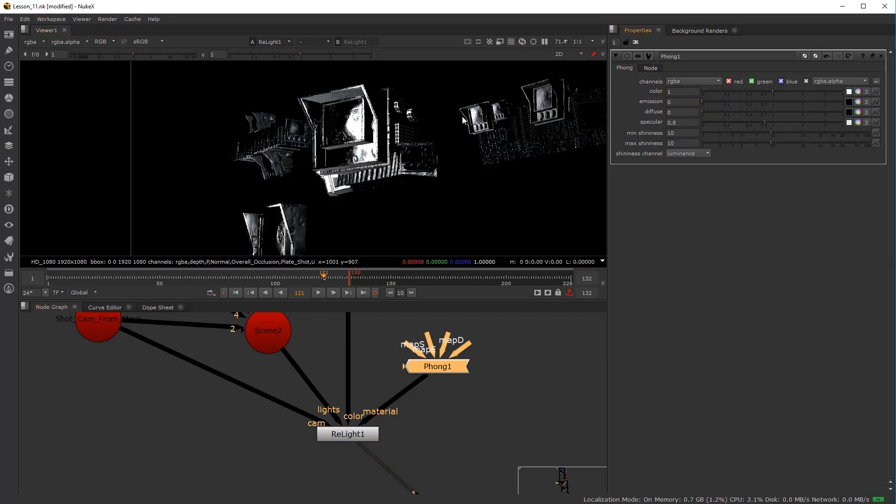
scroll(357, 131, up, 5)
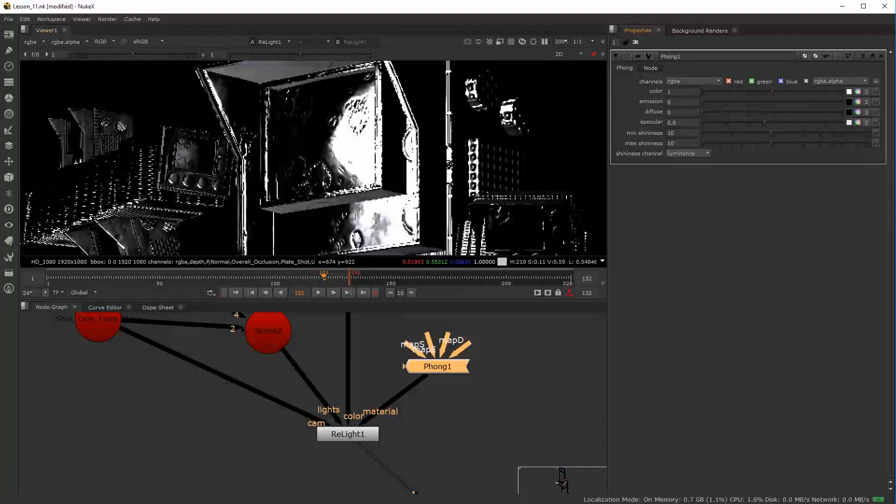
scroll(350, 143, down, 5)
scroll(350, 143, up, 2)
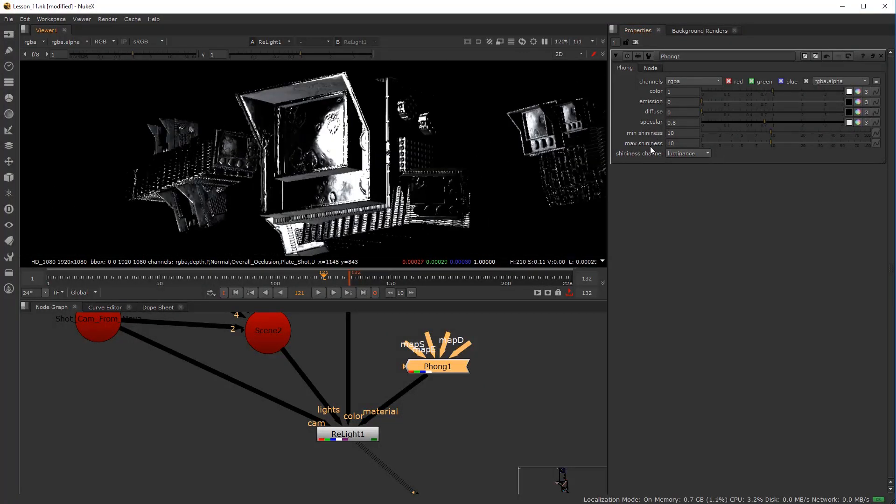
mouse_move(764, 143)
mouse_down()
mouse_move(782, 141)
mouse_move(751, 147)
mouse_move(793, 149)
mouse_move(775, 149)
mouse_move(770, 134)
mouse_move(705, 139)
mouse_move(715, 135)
mouse_up()
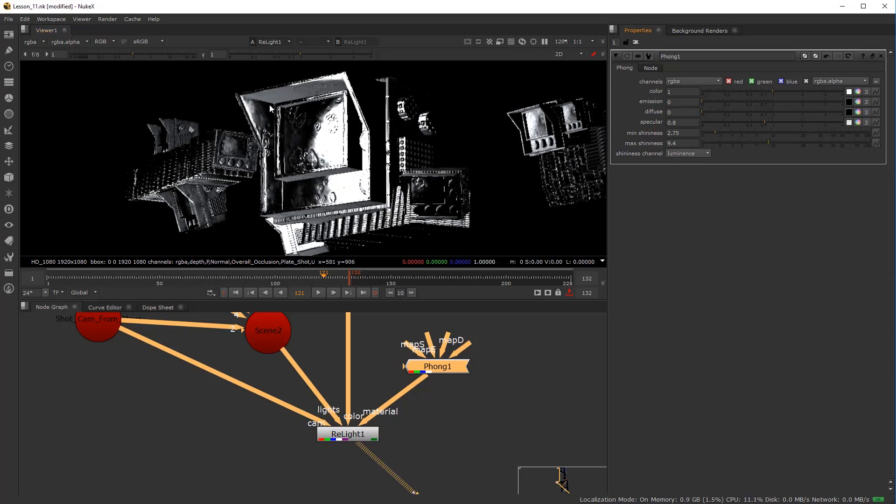
mouse_move(769, 143)
mouse_down()
mouse_move(713, 144)
mouse_move(742, 137)
mouse_up()
Try other shininess channels on Phong1, including blue, and return to luminance
click(686, 154)
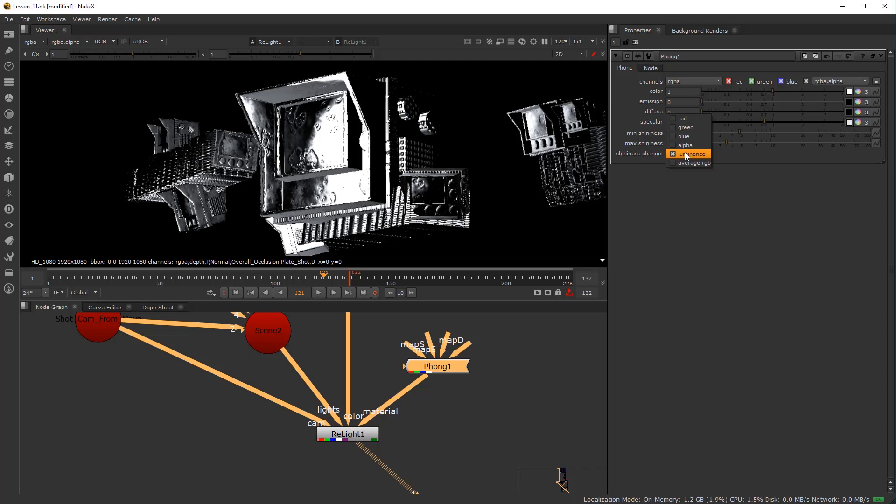
click(704, 145)
click(680, 155)
click(693, 146)
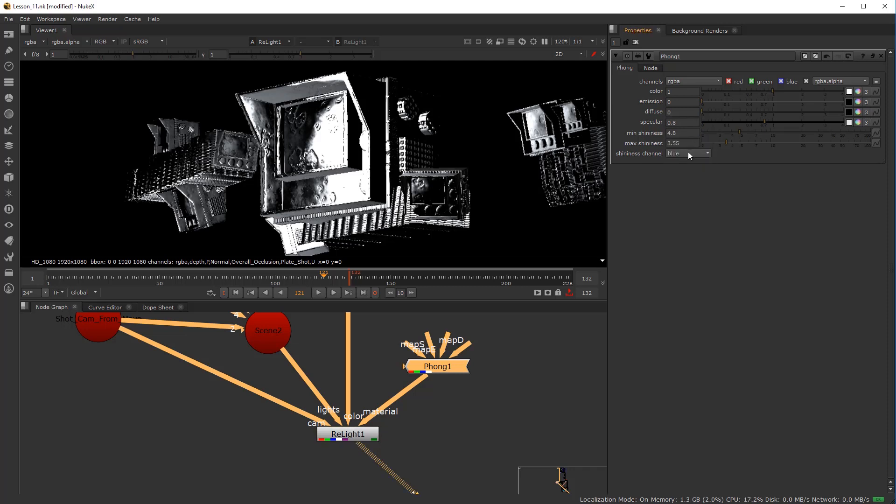
click(688, 153)
click(693, 182)
click(681, 155)
click(694, 145)
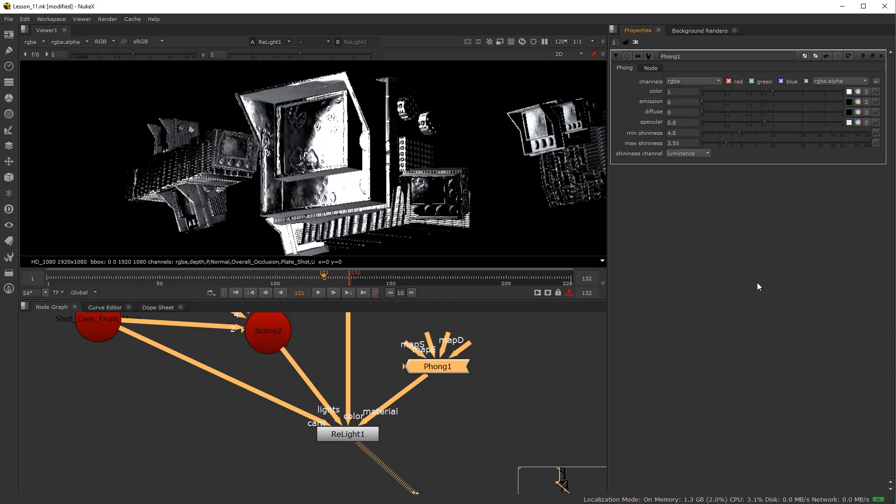
Lower Phong1's color to 0 while keeping its diffuse at 0
mouse_move(773, 89)
mouse_down()
mouse_move(729, 88)
mouse_move(763, 89)
mouse_up()
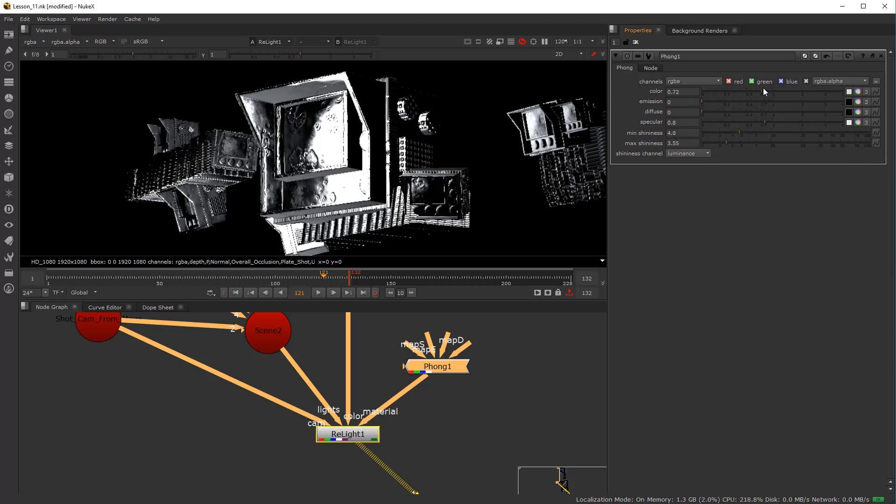
mouse_move(702, 111)
mouse_down()
mouse_move(726, 110)
mouse_move(692, 110)
mouse_up()
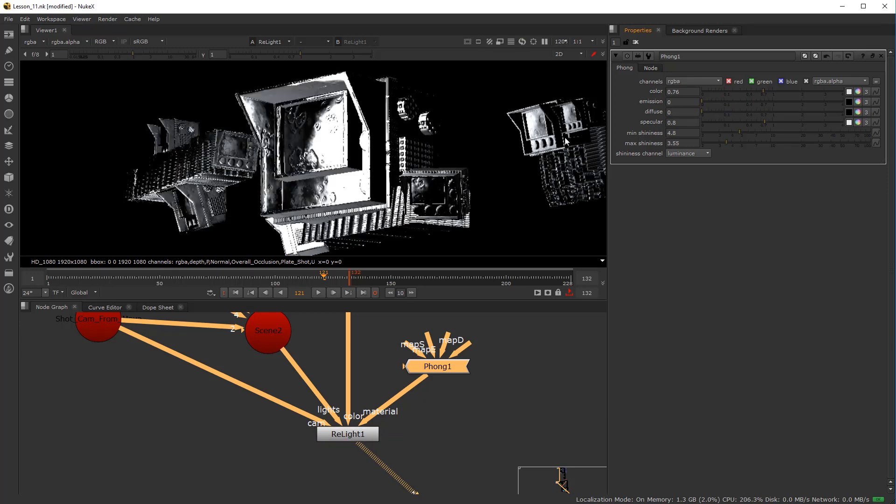
drag(746, 90, 703, 93)
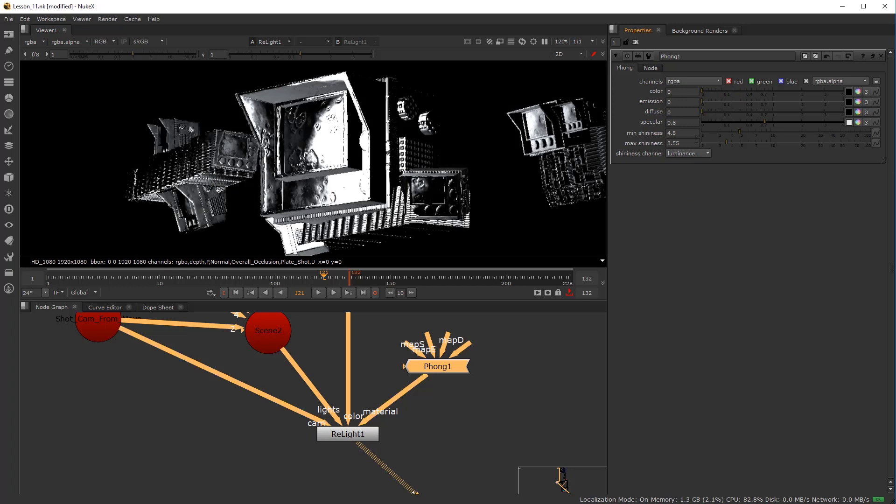
Set Phong1's specular to 0.47, its color to 0.115 and its diffuse to 0.09
mouse_move(754, 122)
mouse_down()
mouse_move(736, 122)
mouse_move(753, 121)
mouse_up()
drag(705, 88, 721, 113)
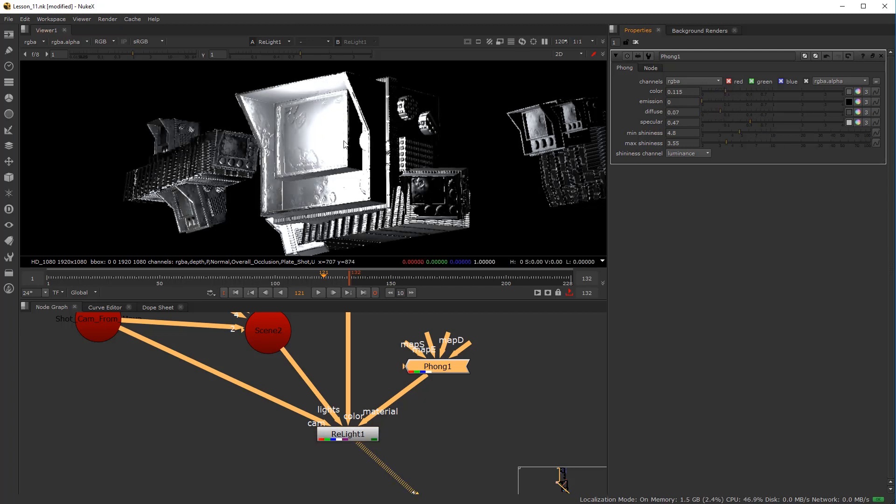
drag(719, 112, 726, 112)
click(727, 111)
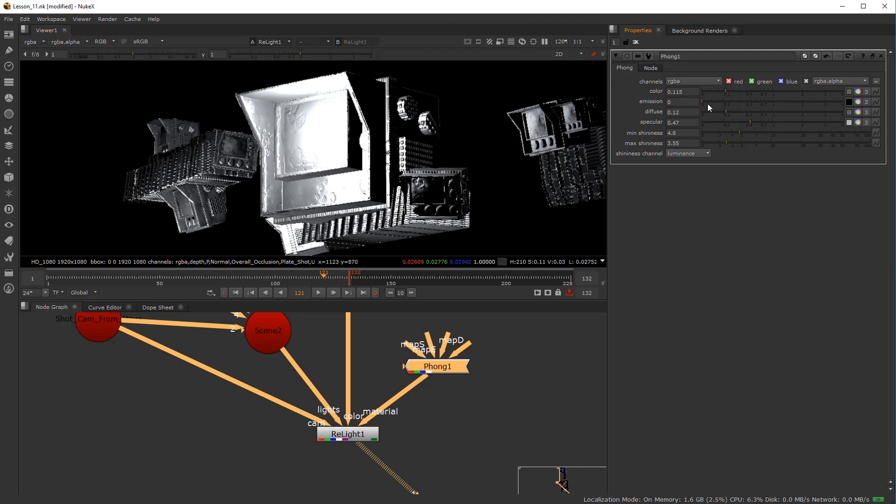
click(720, 110)
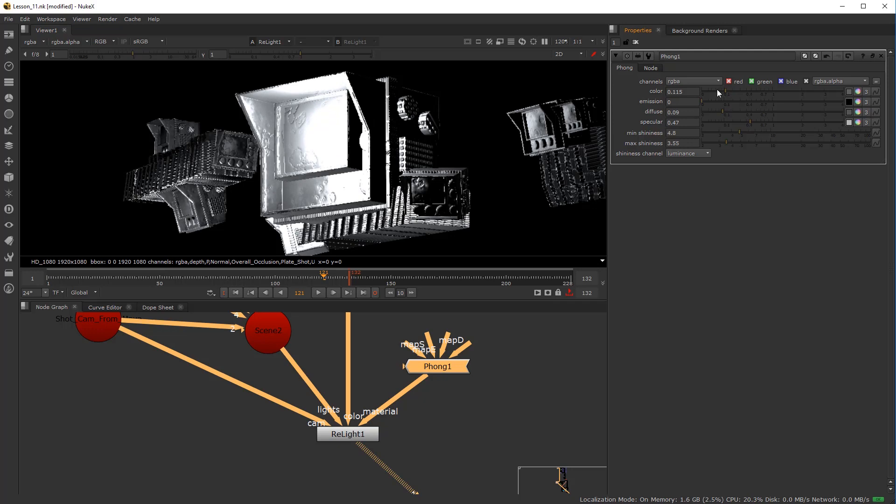
Lower Phong1's specular to 0, inspect the relit screens, and set it to 0.004
drag(722, 92, 701, 123)
scroll(322, 177, down, 5)
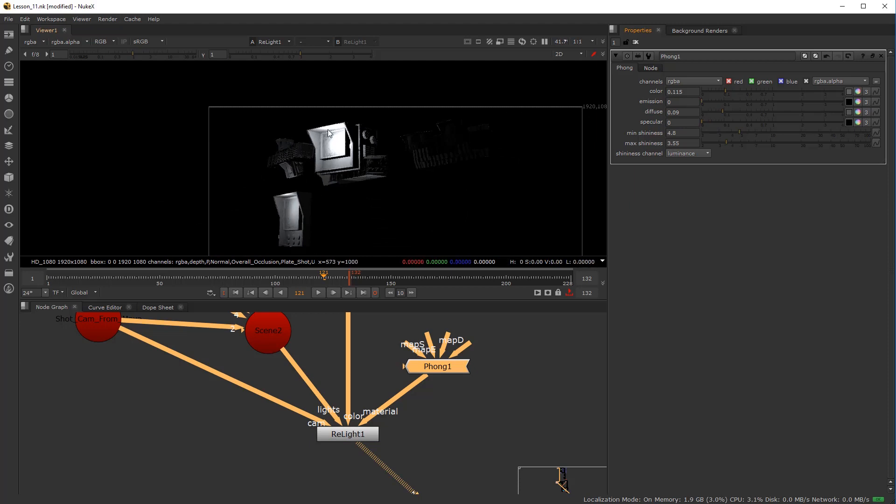
scroll(326, 132, up, 4)
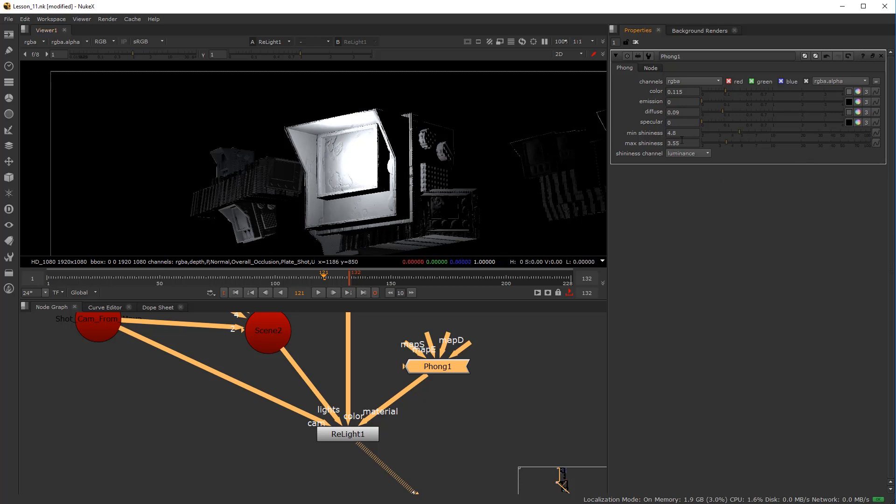
drag(702, 122, 706, 119)
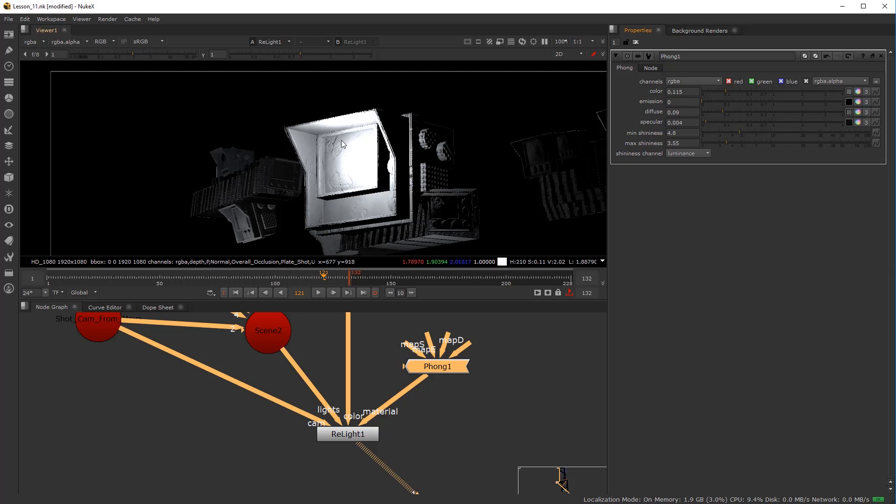
Examine the shading and edge detail of the relit screens against the node setup, and open ReLight1's settings
scroll(461, 395, down, 5)
drag(421, 449, 362, 434)
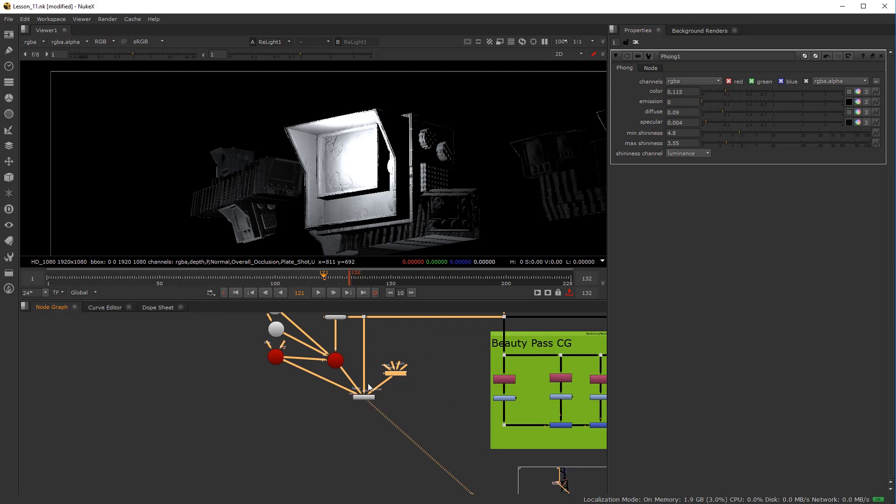
scroll(329, 173, up, 3)
scroll(363, 212, down, 3)
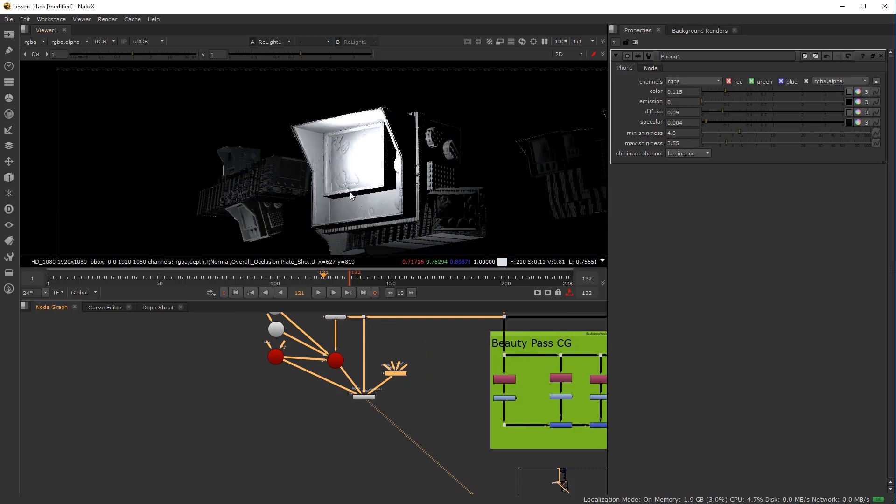
scroll(350, 191, up, 2)
scroll(343, 122, up, 1)
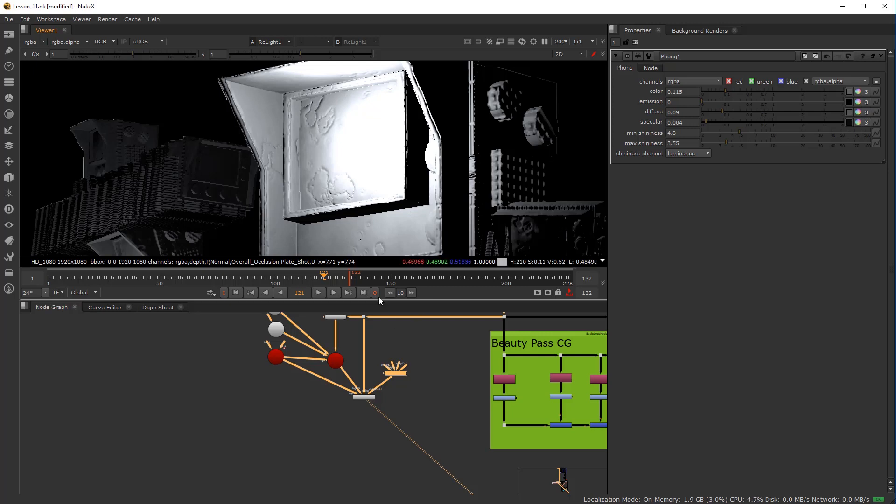
scroll(372, 441, down, 5)
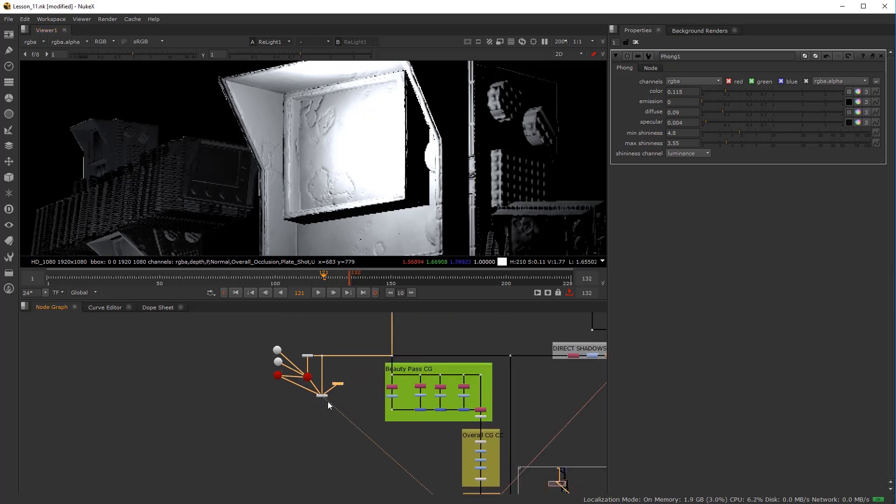
scroll(312, 230, up, 5)
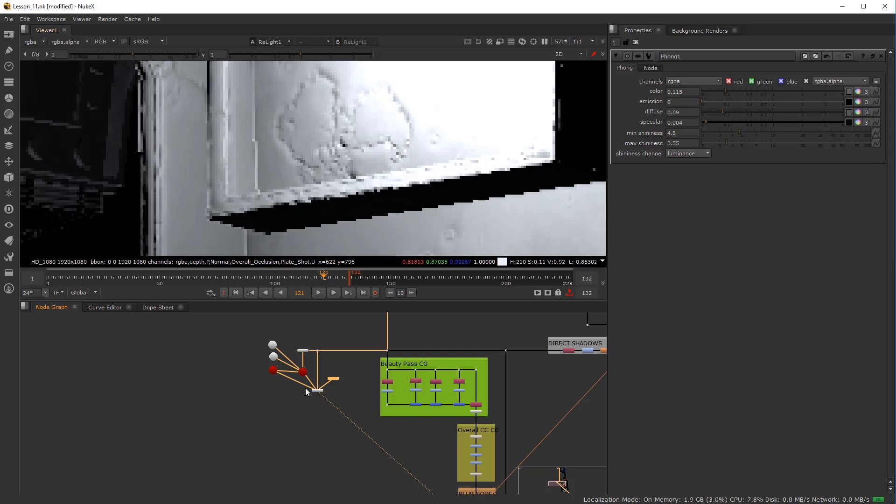
scroll(304, 388, up, 5)
scroll(325, 419, down, 3)
scroll(326, 375, up, 3)
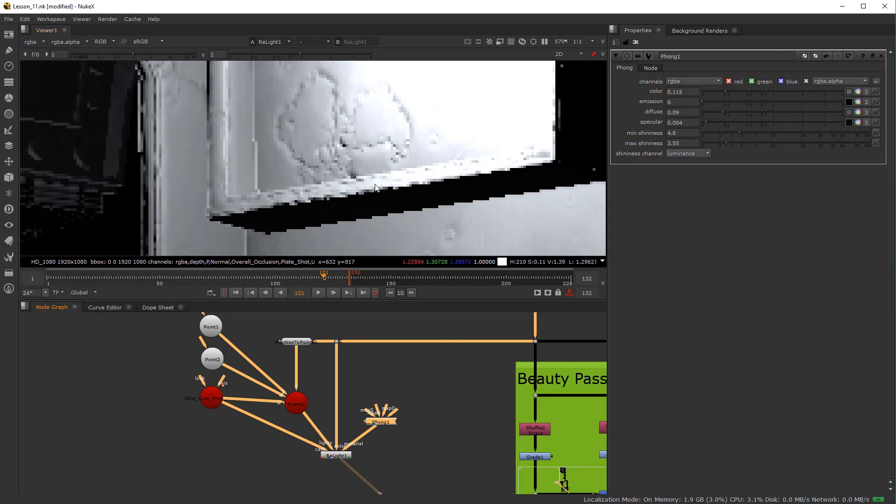
scroll(406, 187, down, 4)
scroll(436, 187, down, 3)
scroll(432, 190, up, 8)
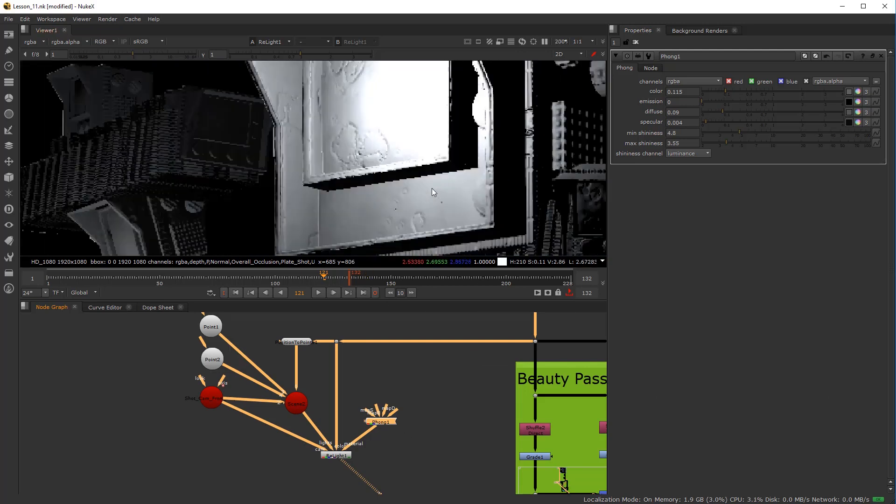
scroll(380, 191, down, 6)
scroll(378, 191, up, 5)
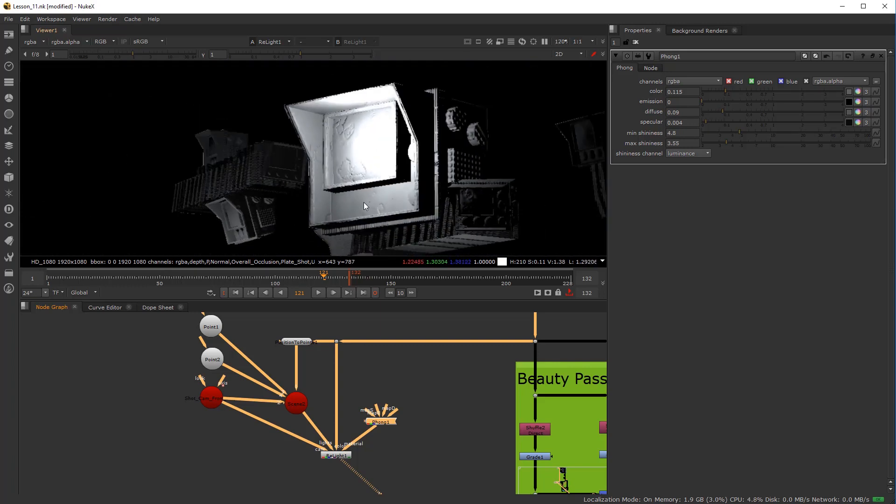
double_click(339, 456)
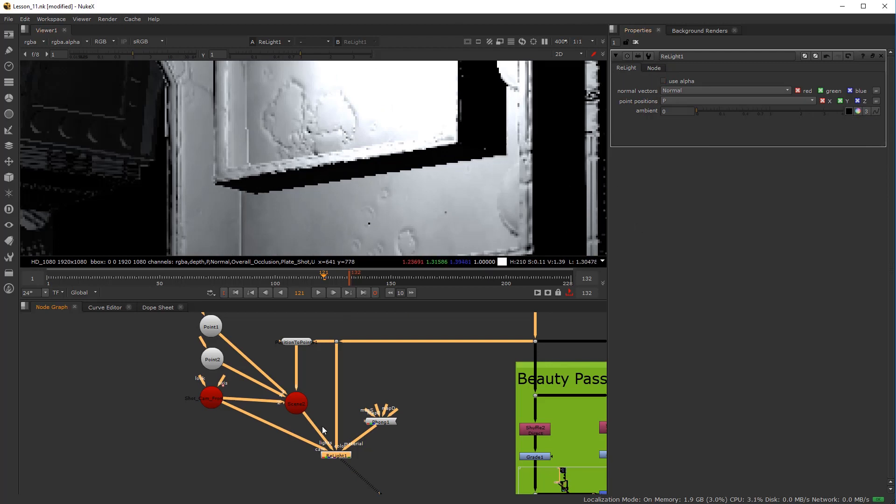
click(391, 380)
key(Tab)
text(sca)
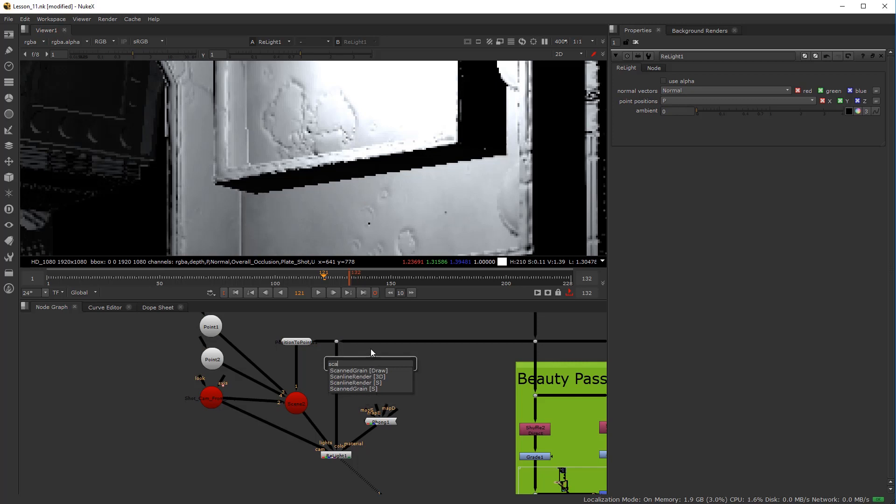
key(Escape)
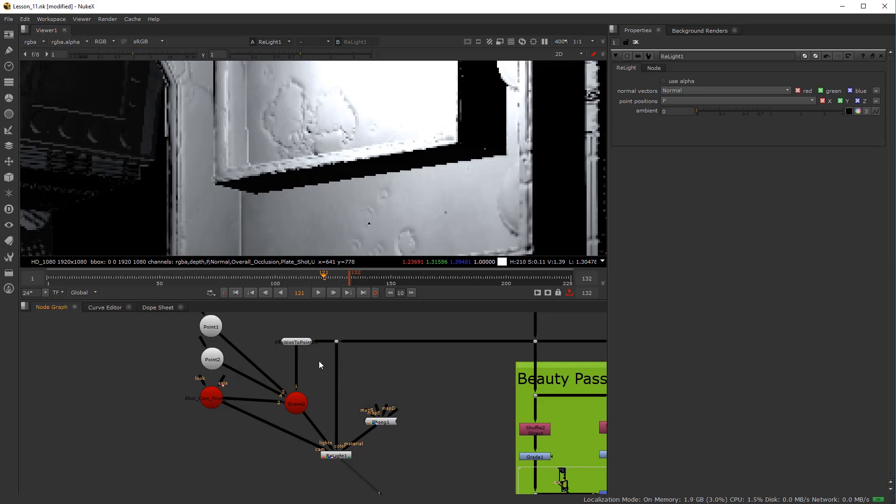
Insert a Reformat node into the connection feeding ReLight1's color input
key(Tab)
text(ref)
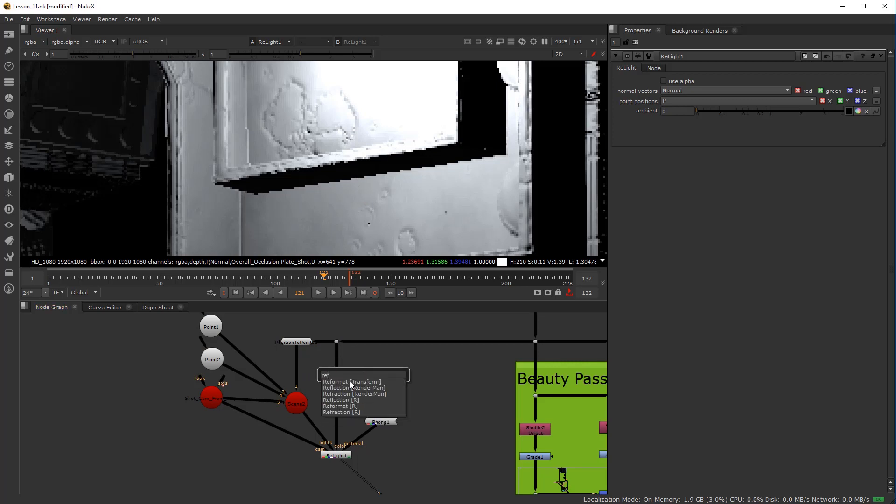
click(351, 382)
drag(333, 377, 343, 377)
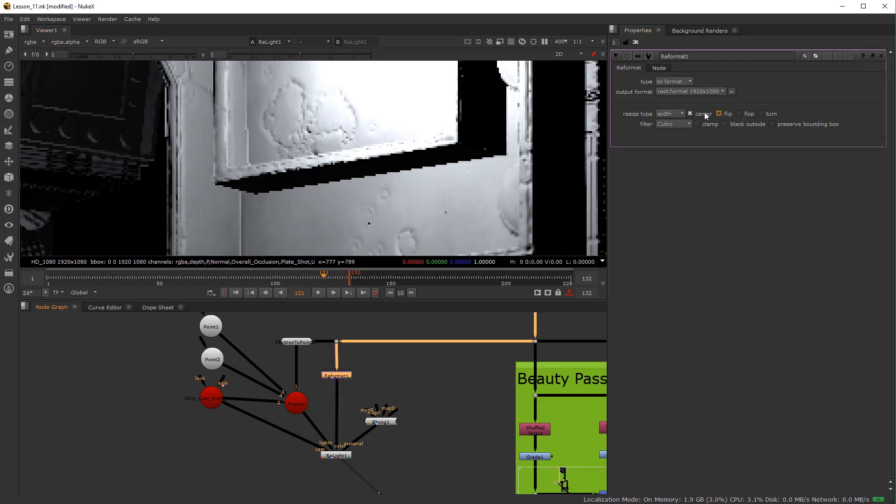
Change Reformat1's type to scale with a scale of 3
click(675, 114)
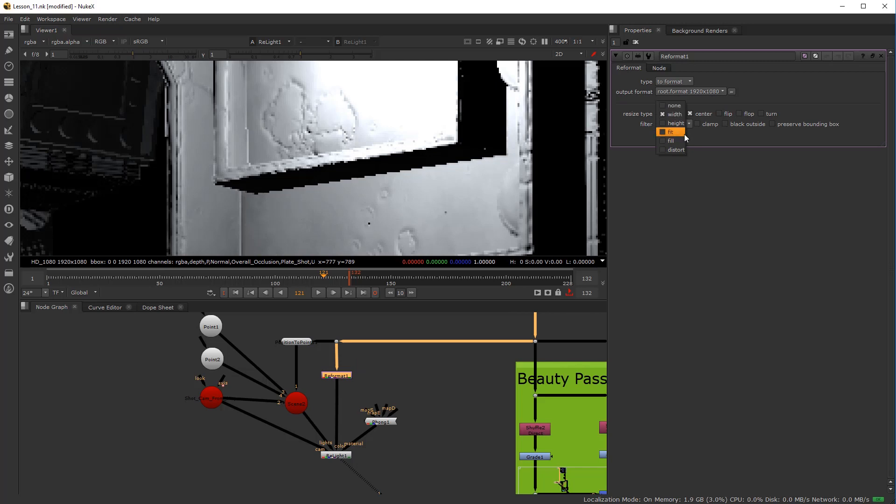
click(652, 114)
click(681, 80)
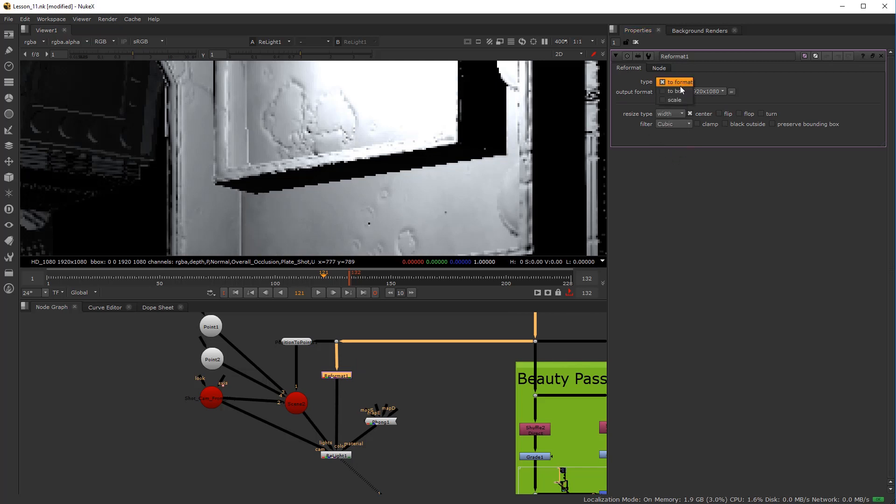
click(678, 99)
click(665, 94)
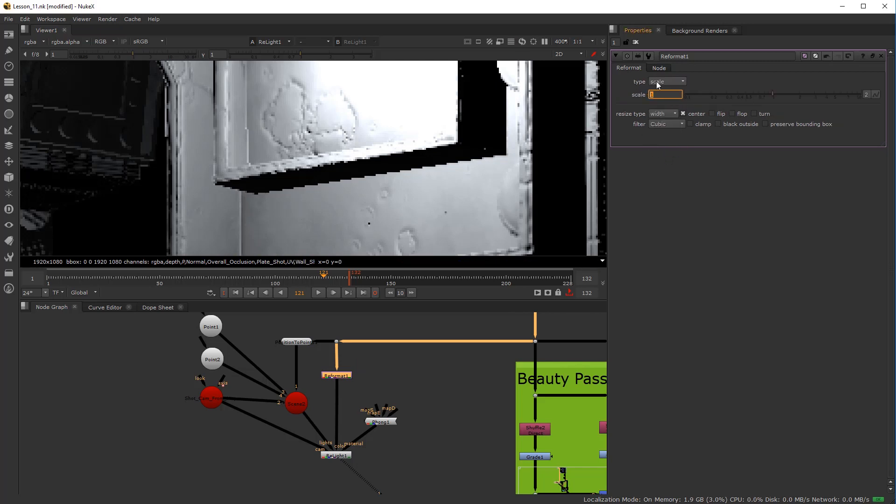
text(3)
key(Return)
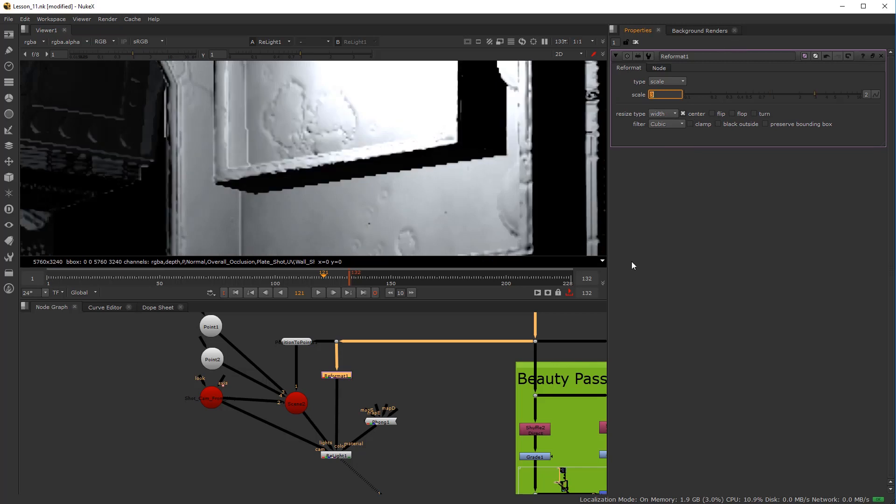
Raise Reformat1's scale to 4 and check the relit screens
click(341, 457)
click(343, 377)
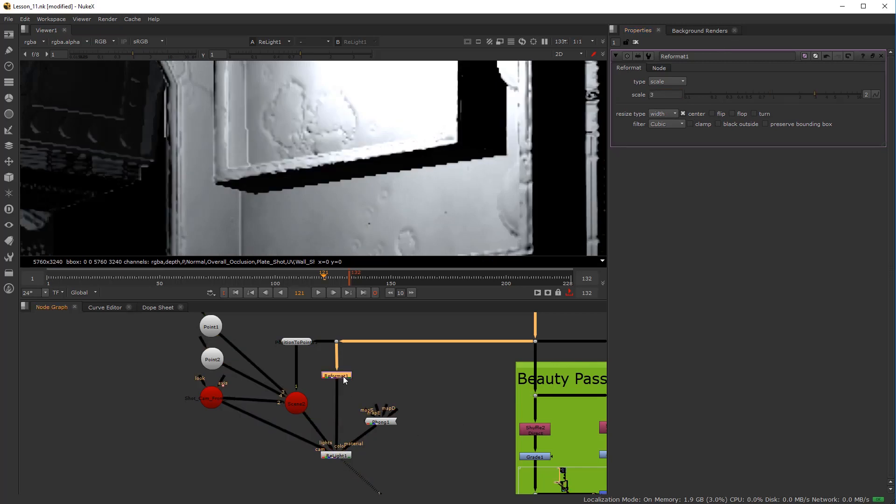
double_click(665, 95)
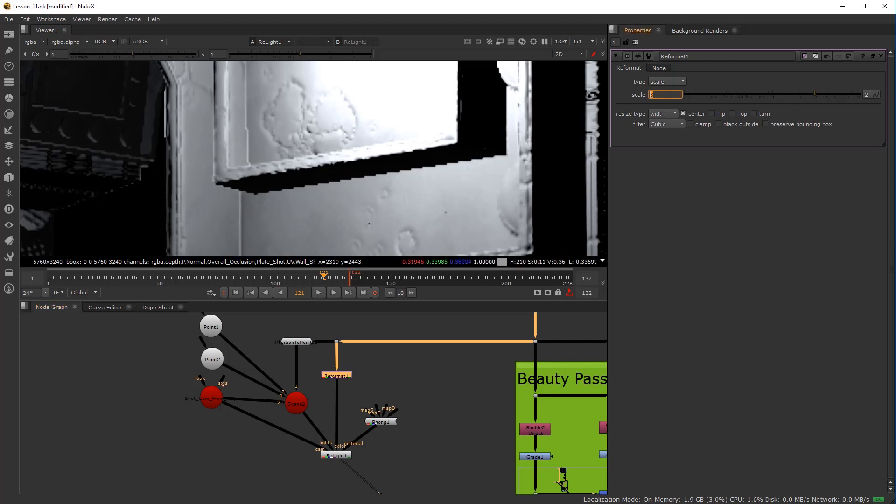
text(4)
key(Return)
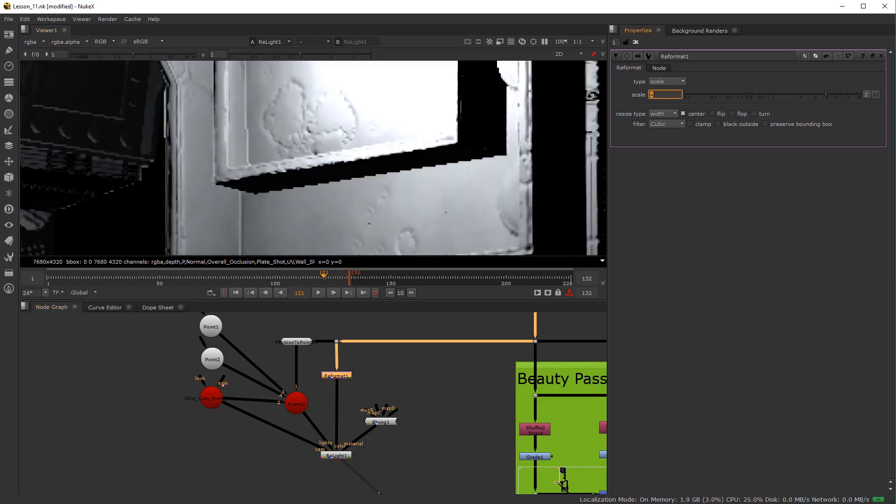
scroll(274, 116, down, 2)
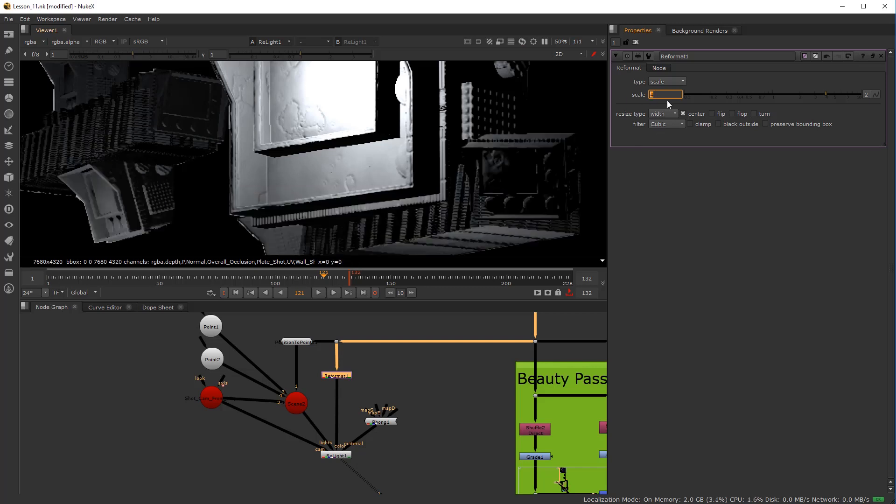
Set Reformat1's scale to 2 and inspect the relit screen's edge detail
text(4)
text(2)
key(Return)
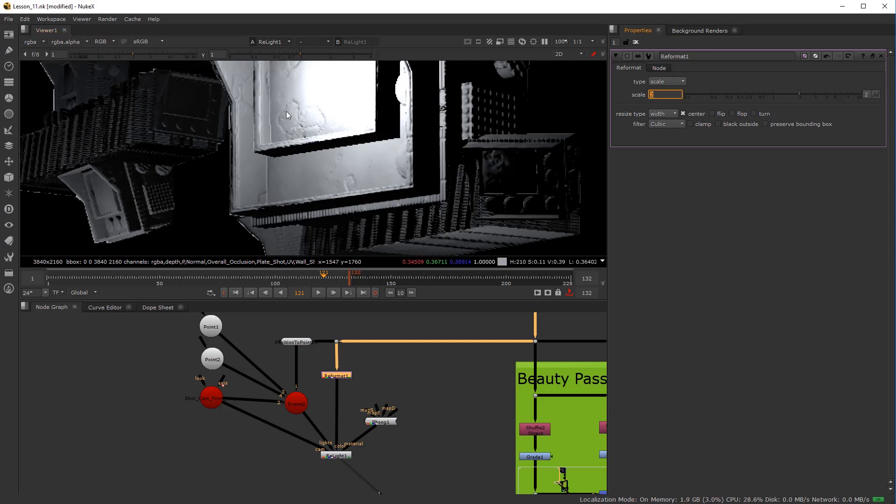
scroll(350, 191, up, 8)
scroll(349, 187, up, 4)
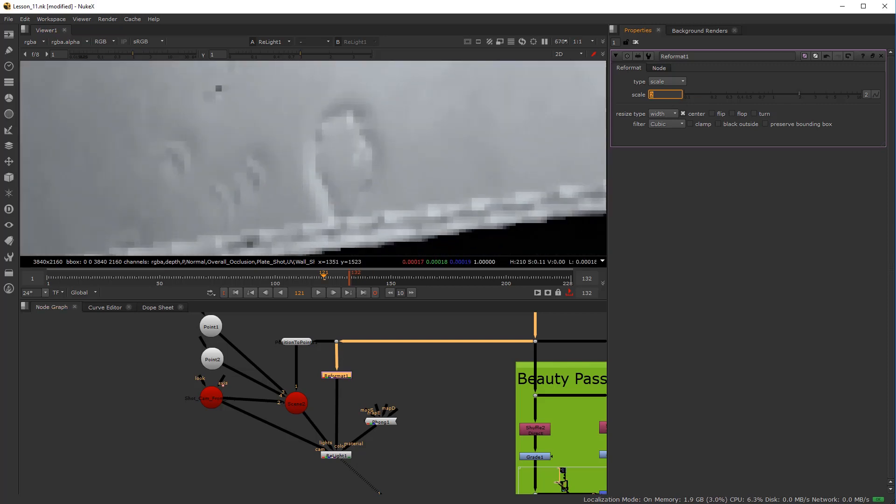
View Reformat1's output, return the viewer to ReLight1, and check the full relit frame
click(339, 456)
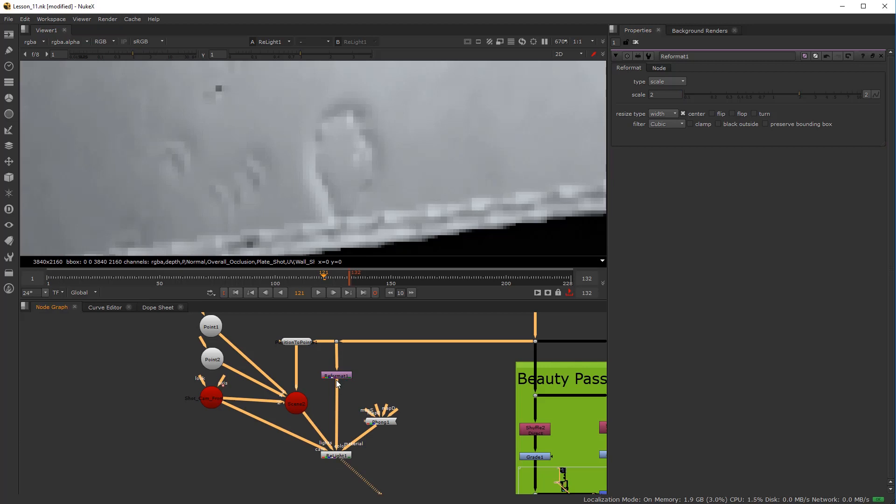
click(336, 376)
key(1)
click(337, 456)
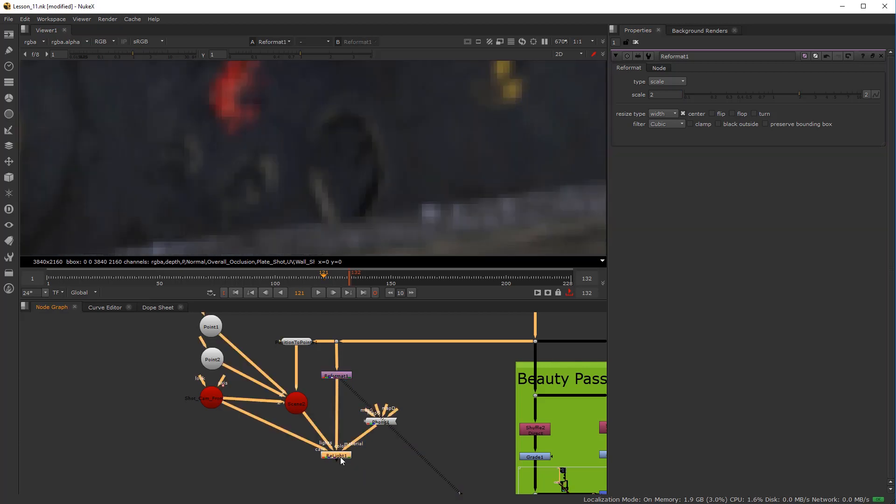
key(1)
key(f)
drag(356, 164, 139, 158)
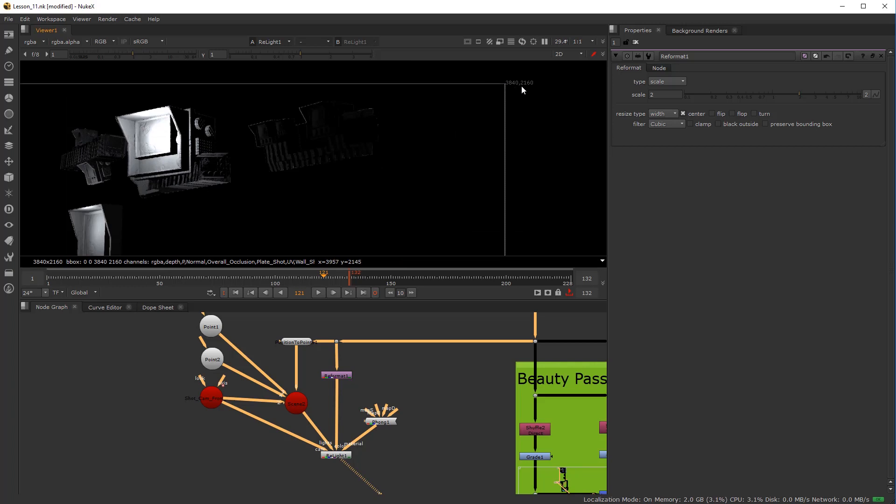
scroll(142, 165, up, 7)
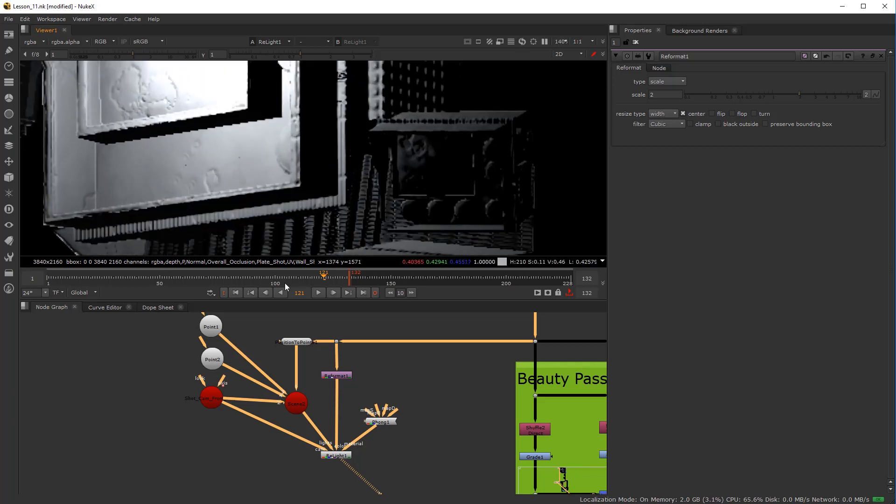
Toggle Reformat1 off and on to compare the relit edges at native and doubled resolution
scroll(354, 378, up, 1)
scroll(354, 378, up, 1)
scroll(336, 379, down, 1)
key(d)
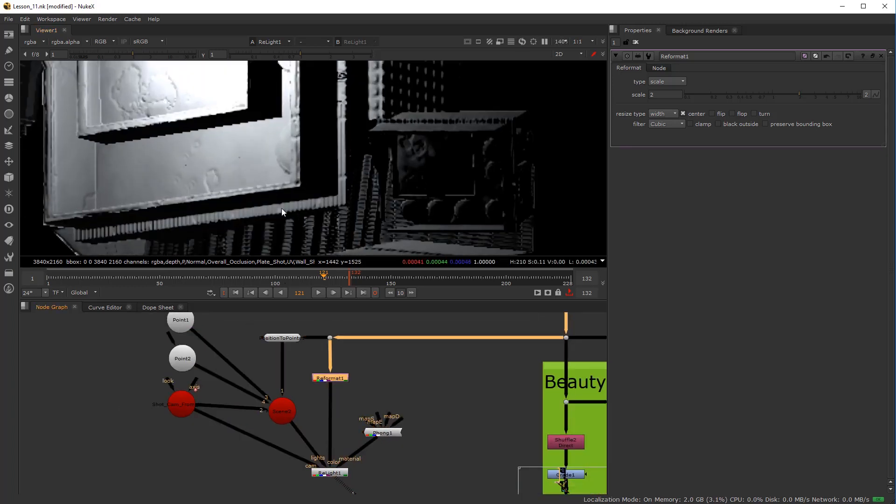
key(d)
scroll(368, 199, up, 7)
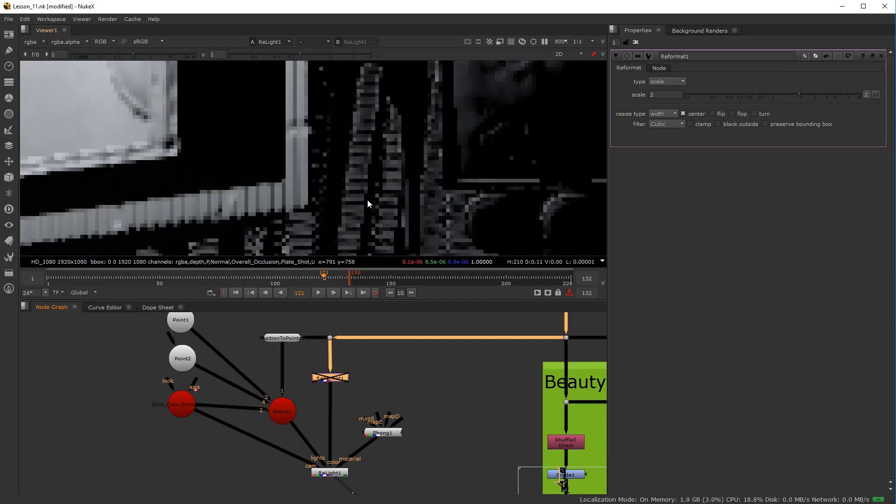
scroll(393, 191, down, 6)
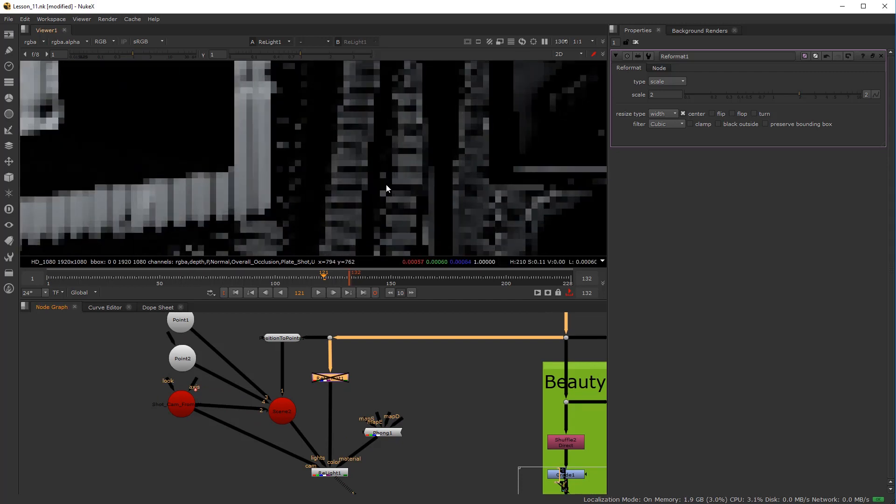
scroll(330, 167, down, 2)
drag(174, 136, 302, 173)
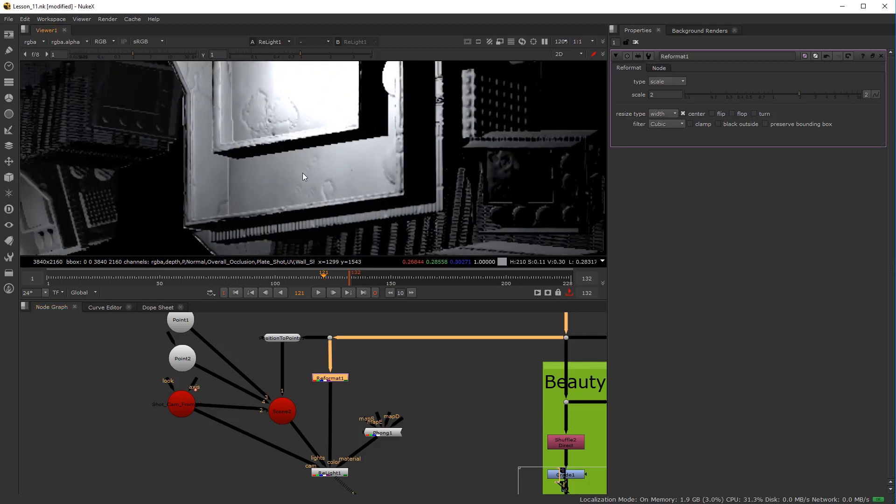
scroll(301, 172, up, 3)
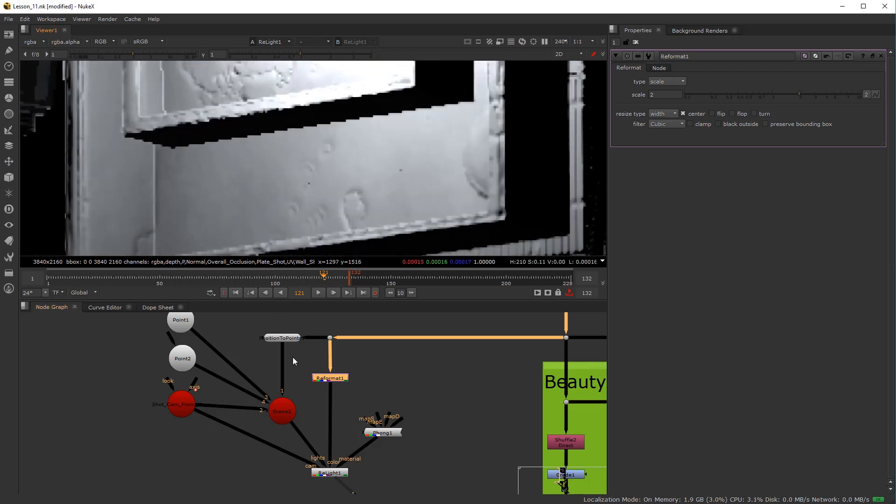
Open the Point1 light's settings and set its intensity to 0.001
scroll(346, 178, down, 4)
drag(341, 167, 309, 211)
drag(202, 347, 207, 379)
double_click(189, 353)
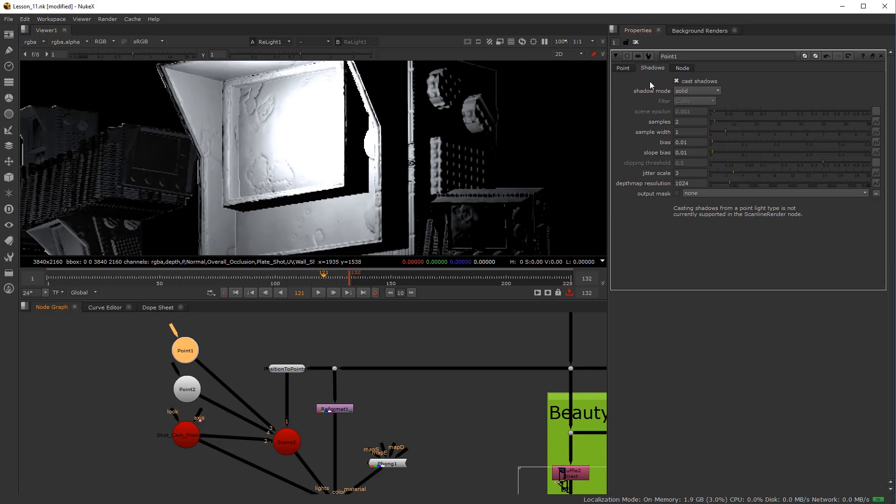
click(622, 68)
click(673, 136)
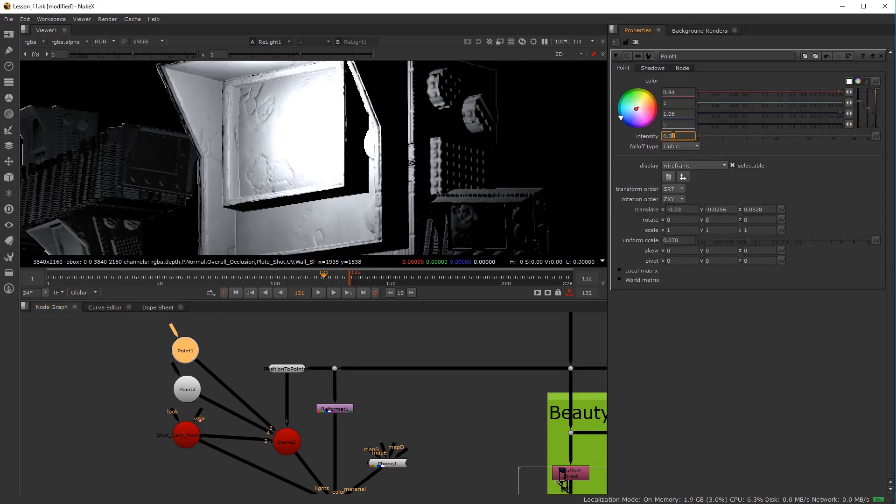
text(01)
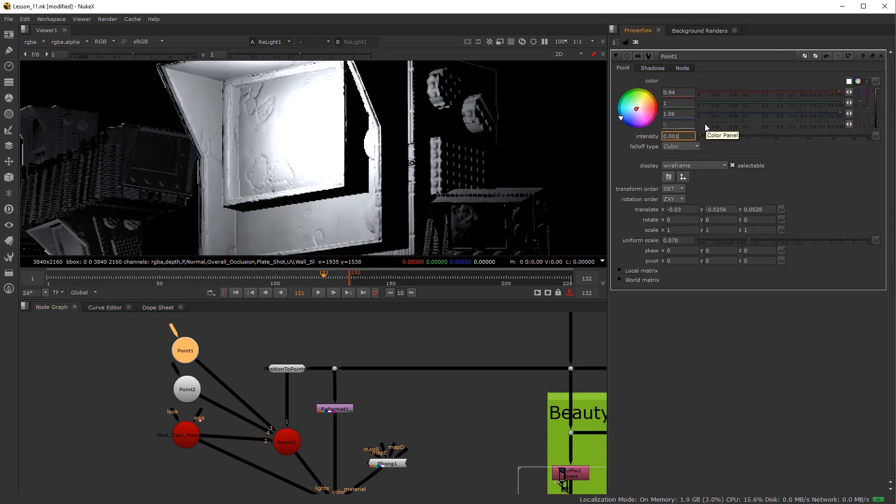
Lower Point1's intensity to 0 and check its effect on the screens
key(Down)
key(Down)
scroll(150, 194, down, 4)
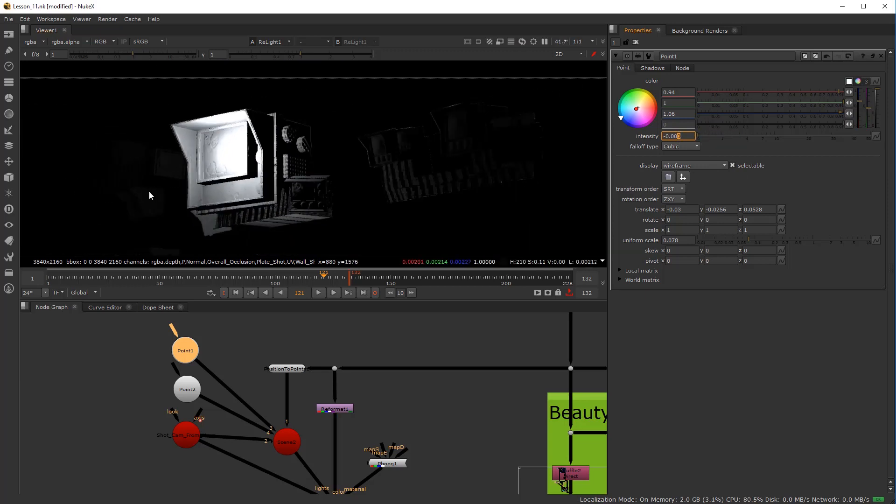
drag(150, 194, 242, 212)
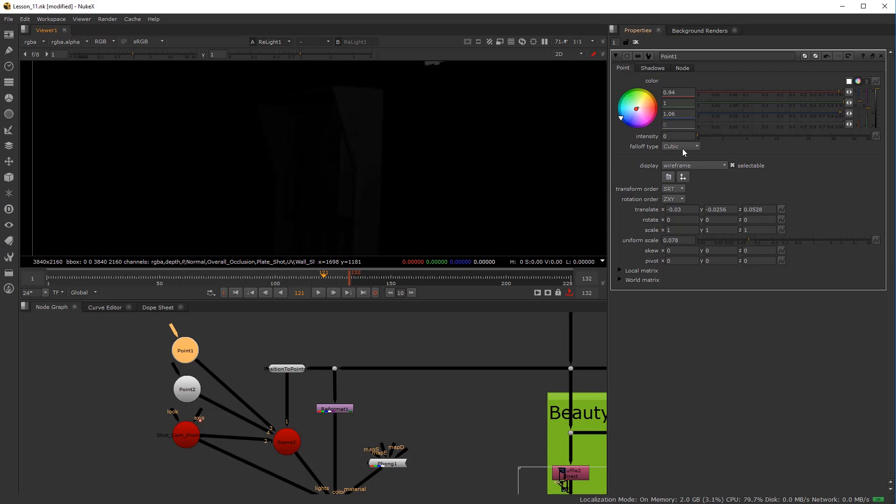
Set Point1's intensity to 0.011
click(674, 136)
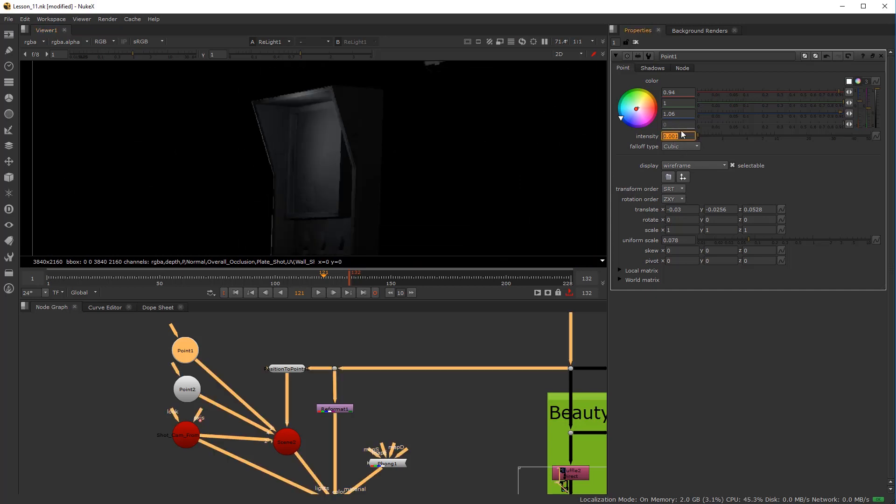
scroll(680, 136, up, 11)
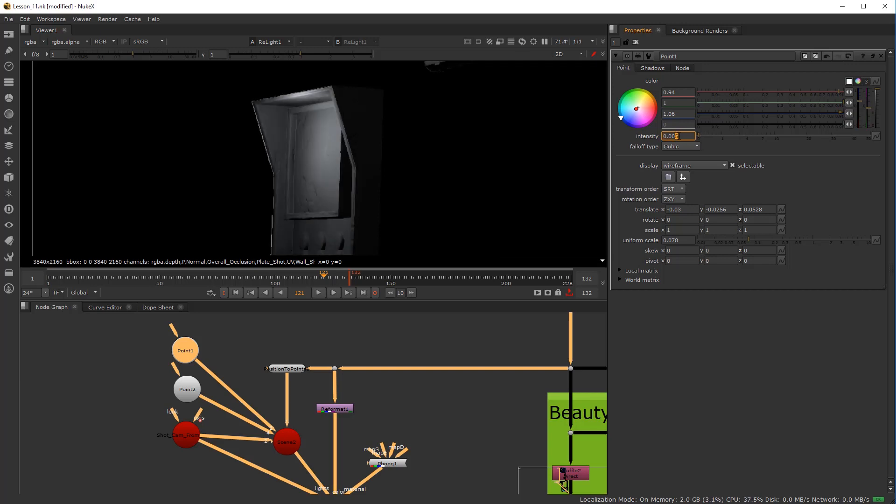
scroll(680, 136, down, 1)
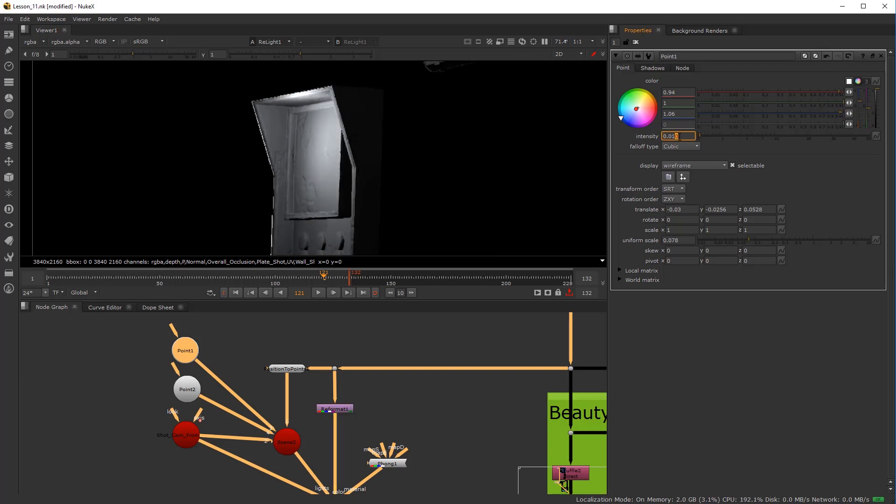
click(159, 459)
Add a Soften node below ReLight1
drag(196, 466, 167, 411)
scroll(167, 410, up, 1)
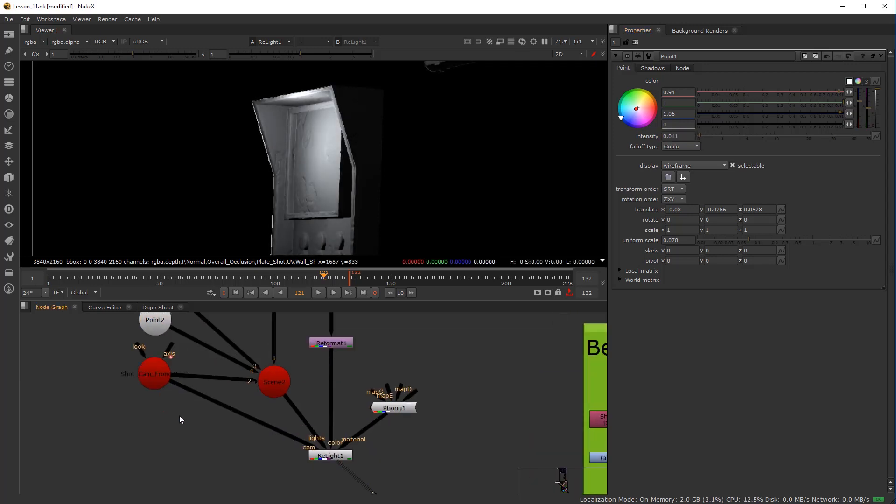
drag(235, 435, 198, 406)
key(Tab)
text(sof)
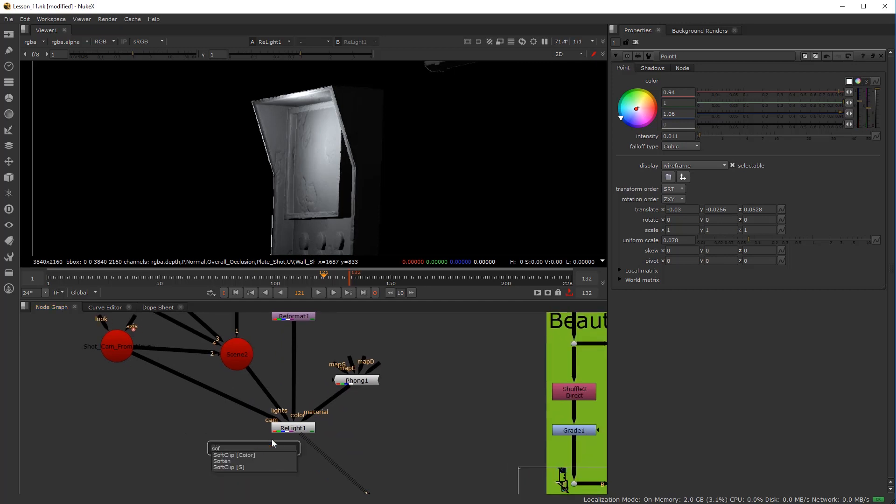
click(227, 461)
Connect the Soften node to ReLight1's output, view its result, and inspect the softened screen edges
drag(215, 419, 292, 429)
drag(295, 464, 298, 458)
key(1)
scroll(263, 104, up, 6)
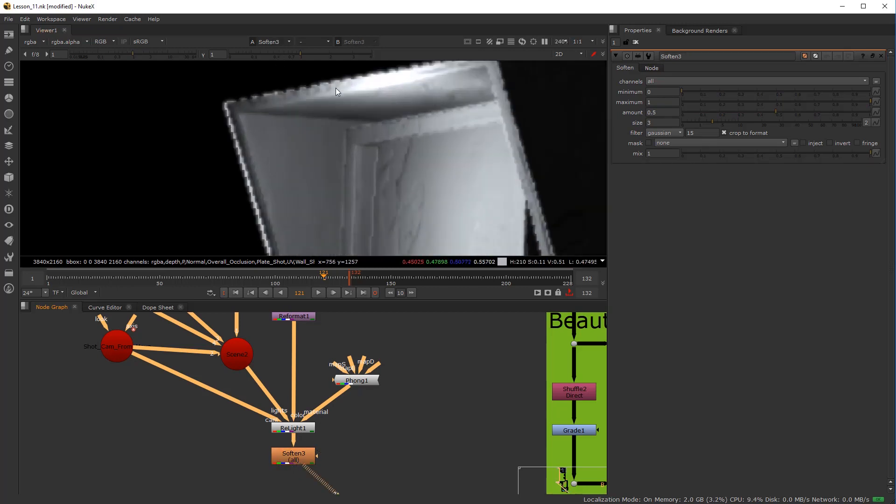
scroll(397, 207, down, 7)
scroll(398, 206, down, 2)
drag(482, 127, 416, 178)
scroll(419, 109, up, 4)
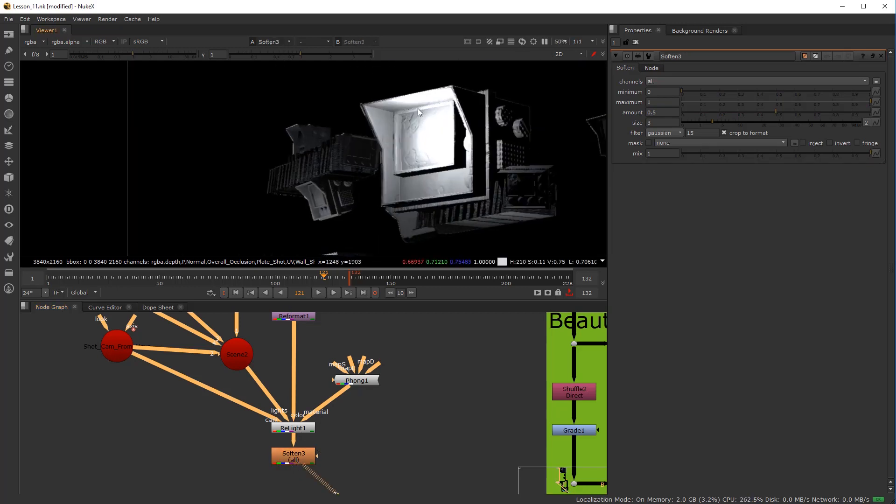
Set Point2's intensity to 0.006 after trying 0.001, comparing the light on the screens
scroll(308, 385, down, 2)
drag(254, 363, 268, 446)
scroll(217, 421, up, 3)
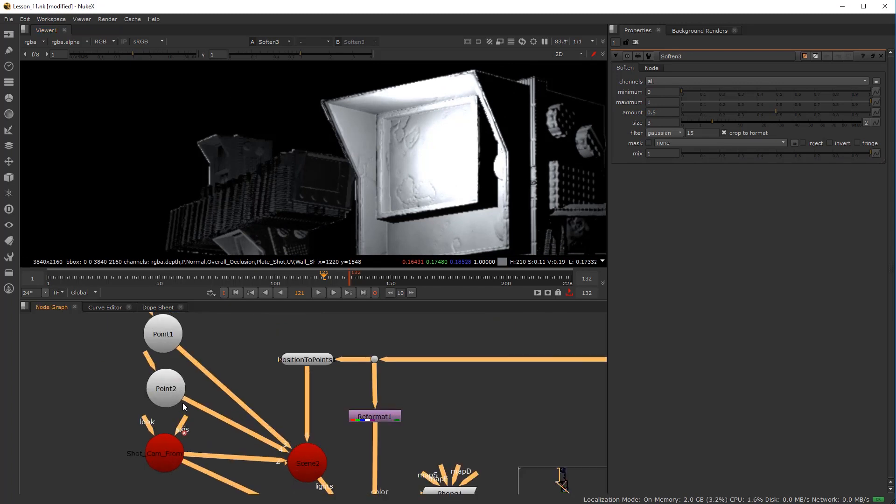
double_click(172, 391)
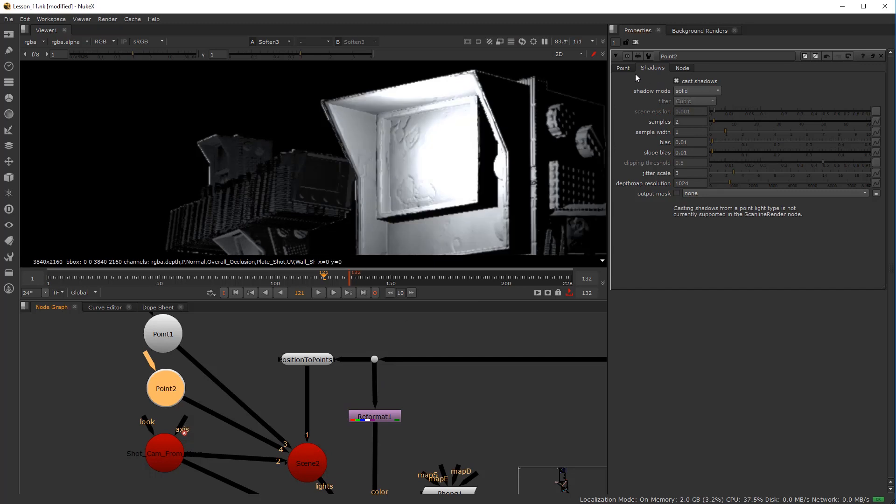
click(624, 68)
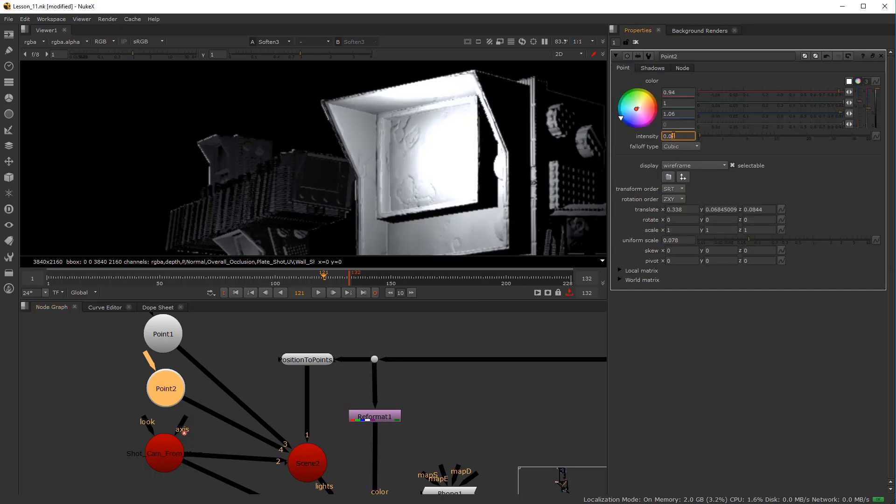
text(0.001)
key(Return)
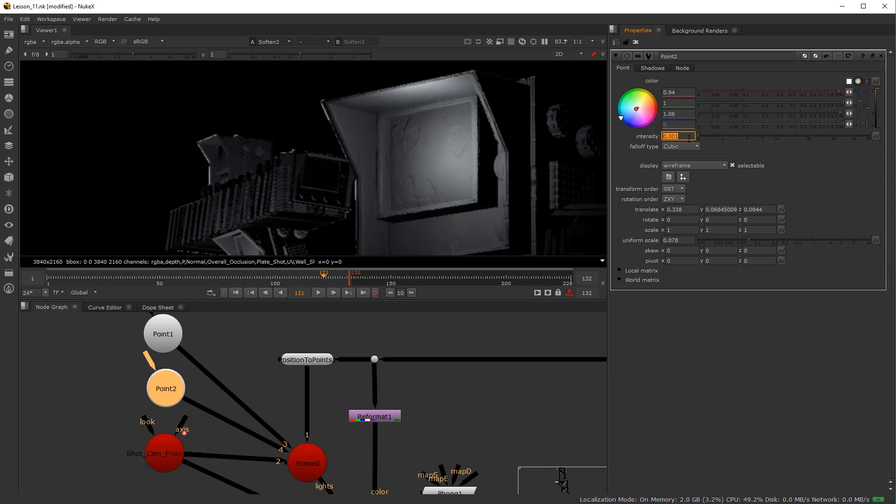
key(Up)
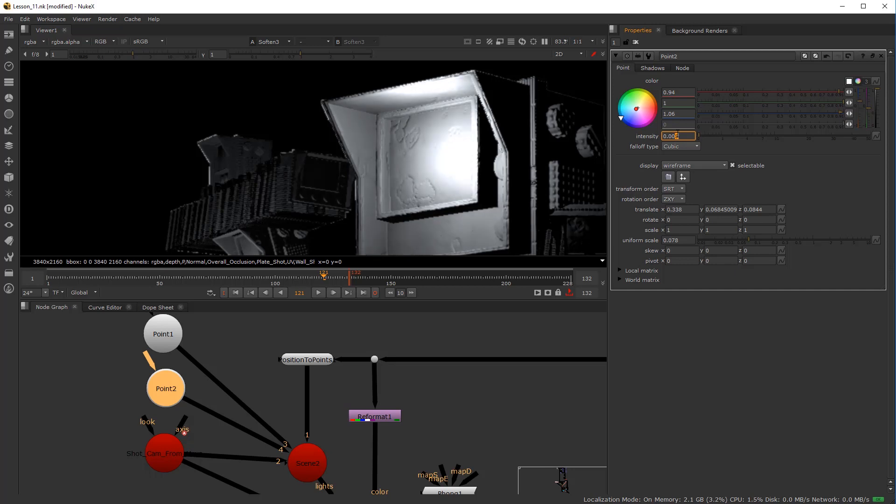
scroll(400, 208, down, 3)
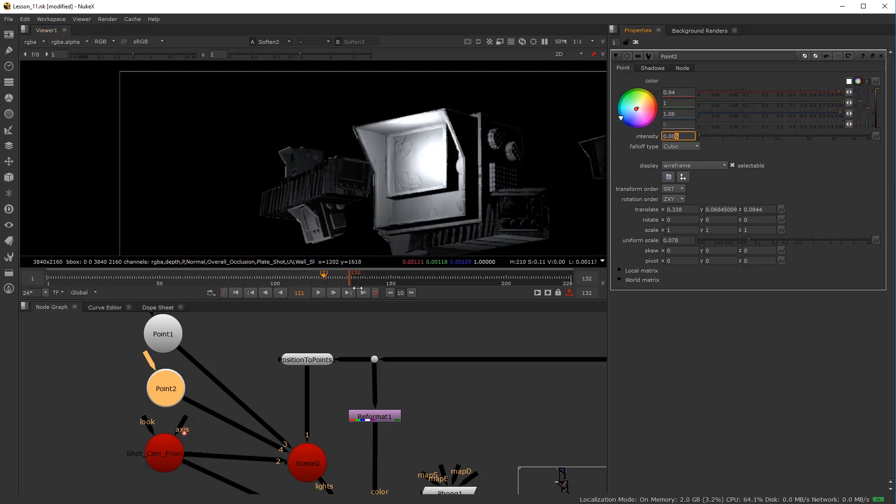
Open the settings of Reformat1 above ReLight1 and examine its scale and the relit screens
scroll(337, 435, down, 2)
drag(365, 437, 333, 346)
double_click(330, 329)
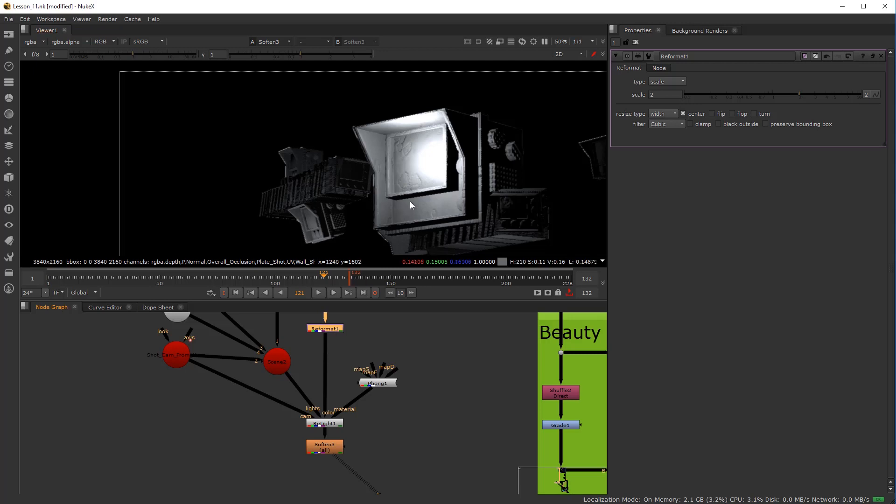
scroll(401, 210, up, 2)
scroll(325, 339, up, 3)
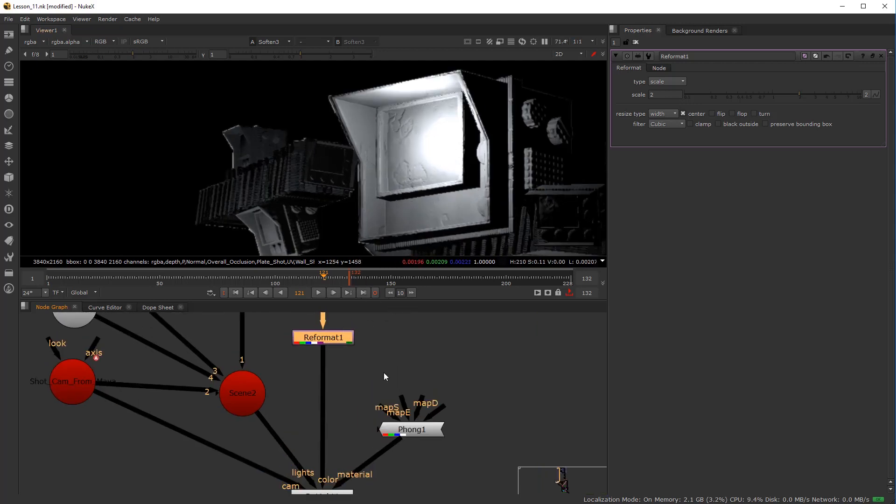
Add a Reformat node below Soften3, connected to its output
scroll(336, 466, down, 3)
drag(334, 472, 365, 389)
scroll(365, 387, up, 2)
click(365, 384)
click(365, 426)
key(Tab)
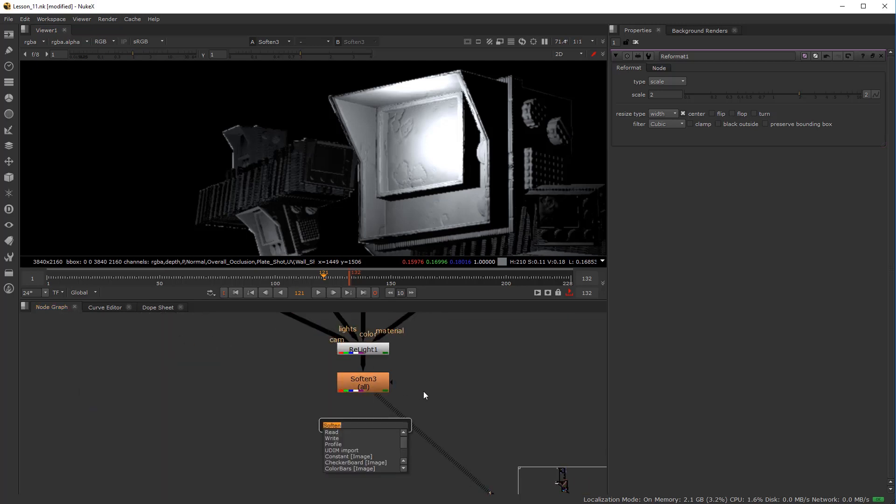
text(ref)
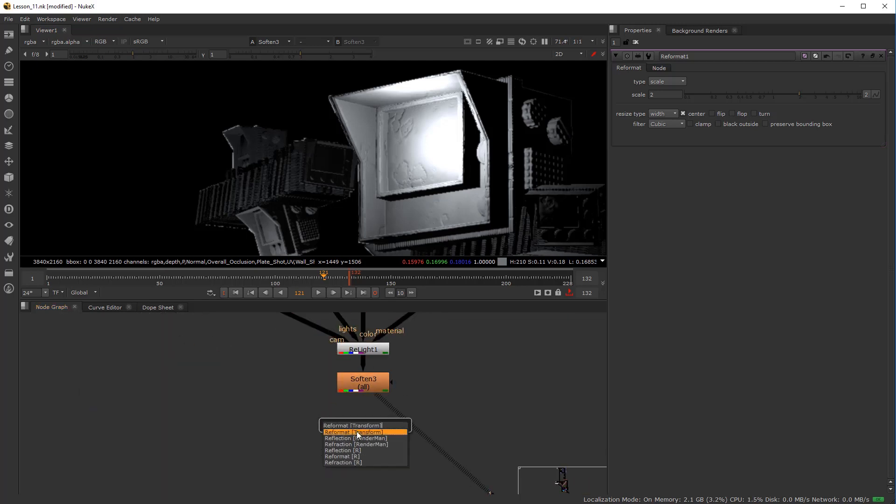
click(359, 433)
drag(362, 428, 361, 390)
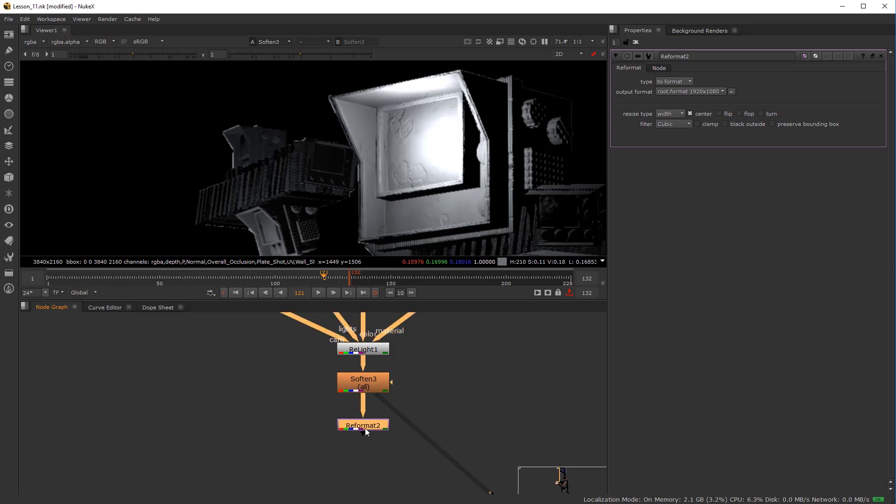
Try the to box and scale types on Reformat2, then return it to to format with root.format 1920x1080
click(673, 82)
click(671, 88)
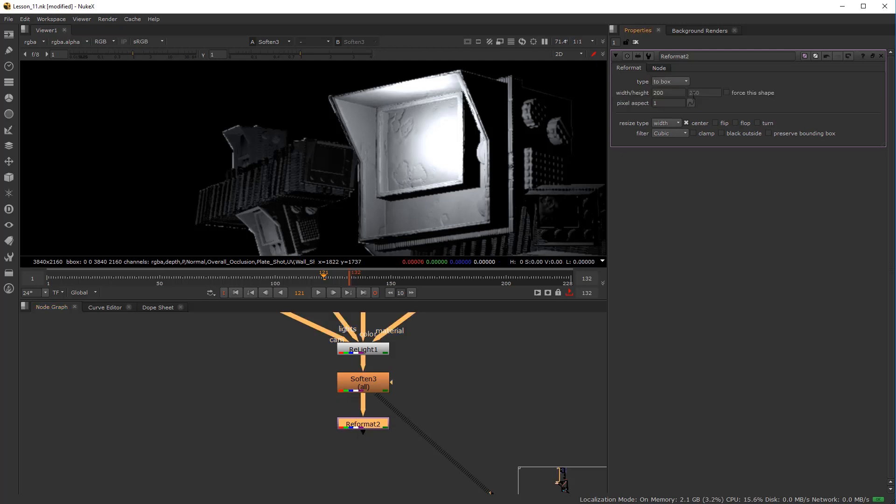
click(677, 82)
click(682, 92)
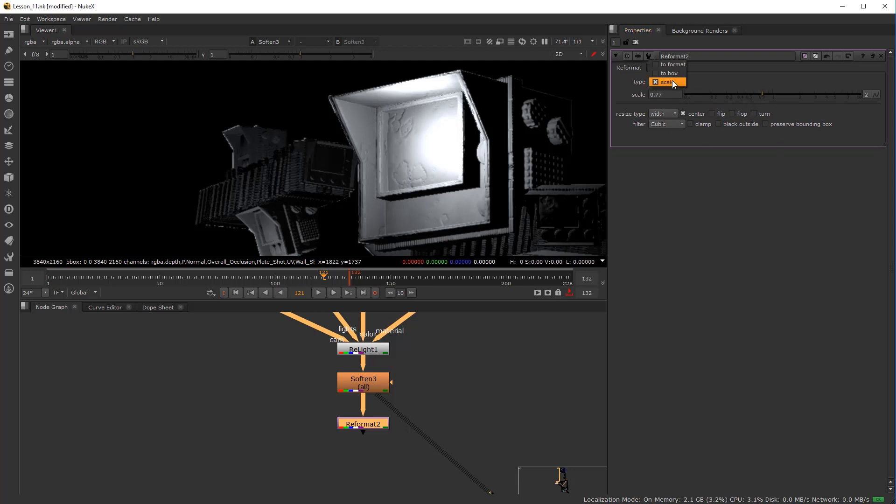
click(679, 66)
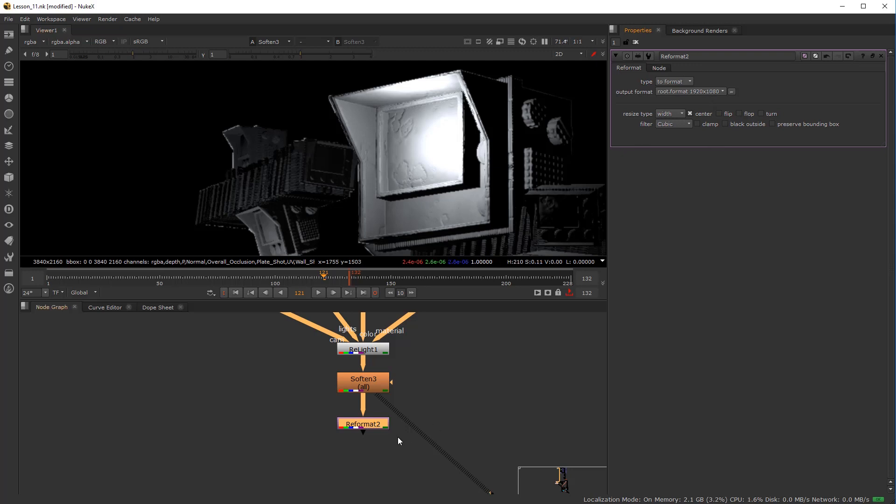
View Reformat2's output and review the node chain from Reformat1 through ReLight1 and Soften3
key(1)
scroll(347, 433, down, 3)
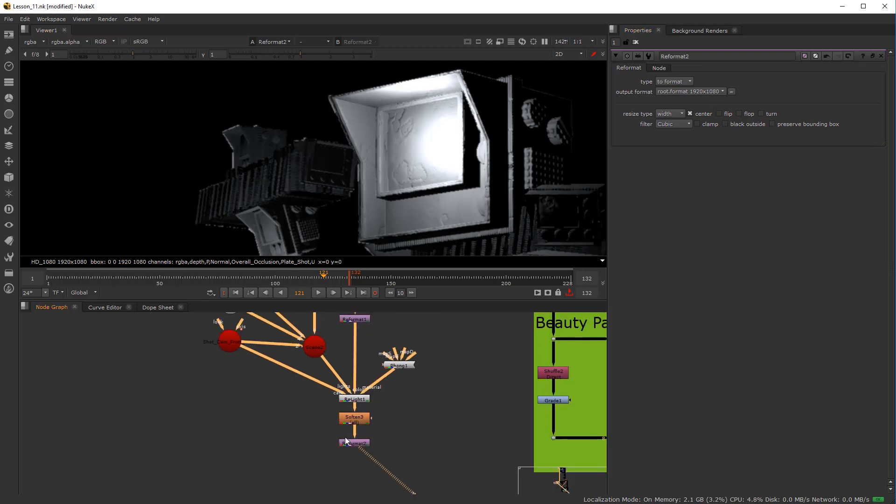
scroll(345, 436, up, 2)
click(357, 447)
click(392, 416)
scroll(389, 421, down, 4)
scroll(374, 394, up, 3)
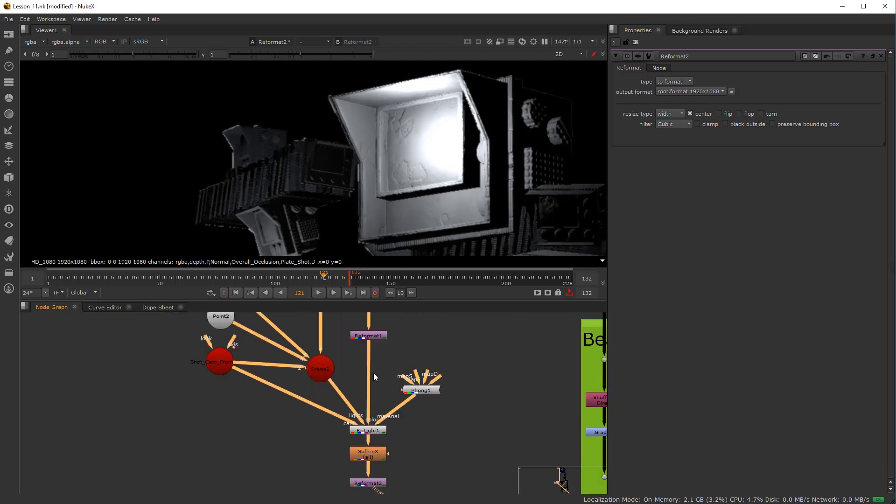
click(370, 484)
click(372, 473)
Toggle Reformat1 off and on to compare the screen edges with and without the upscale, leaving it enabled
click(373, 337)
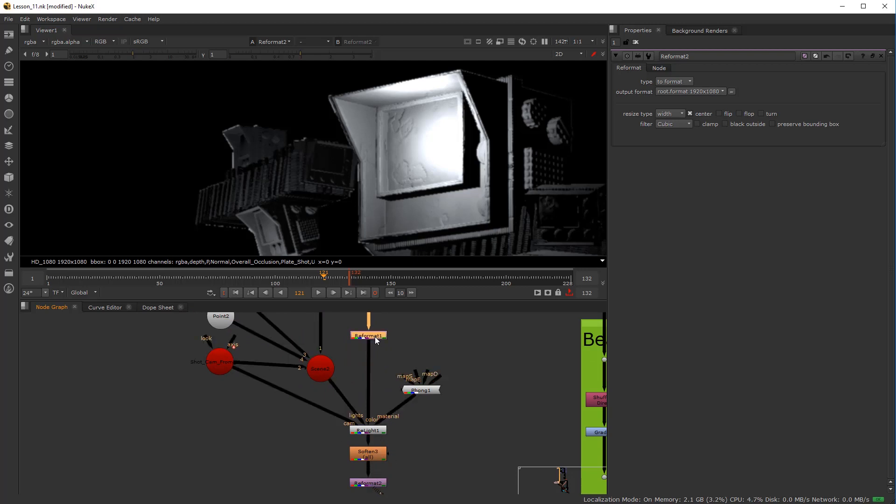
key(d)
scroll(506, 91, up, 5)
key(d)
key(d)
key(d)
scroll(403, 175, down, 3)
scroll(403, 178, up, 8)
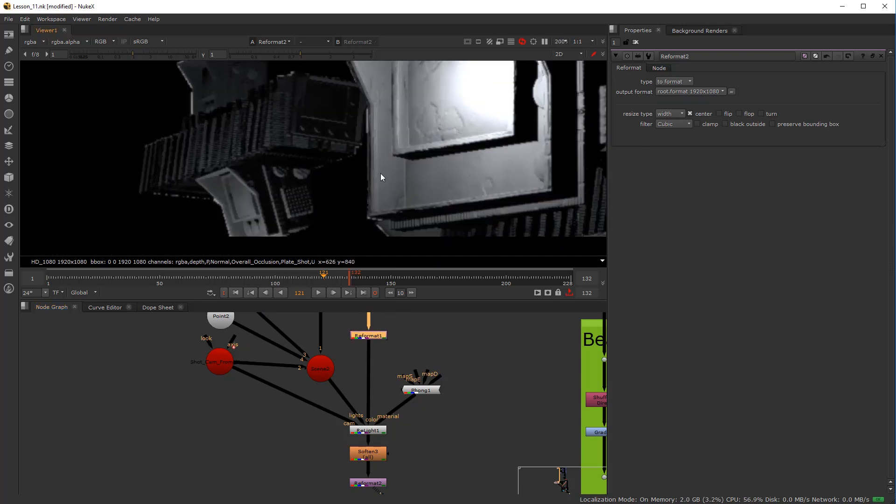
key(d)
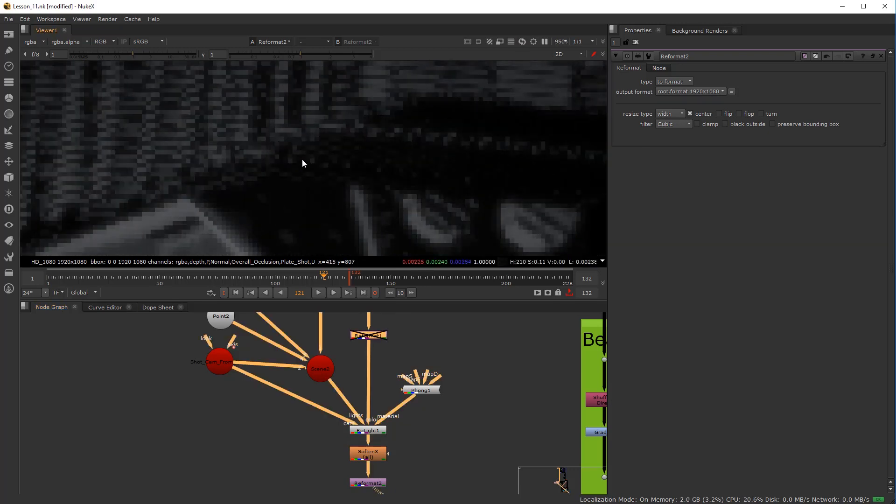
scroll(287, 150, down, 5)
scroll(351, 178, up, 5)
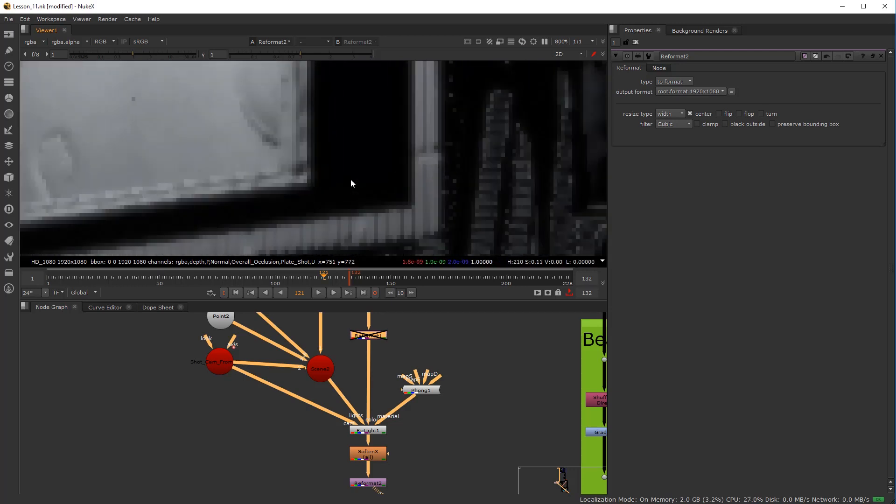
key(d)
scroll(376, 135, down, 10)
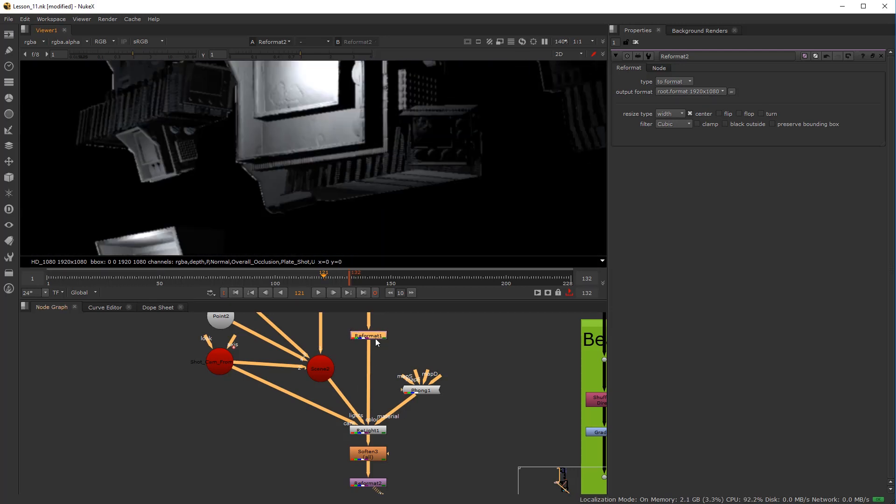
Review Reformat1's scale settings and trace the chain through ReLight1 down to Reformat2
scroll(375, 338, down, 5)
scroll(406, 368, up, 3)
double_click(379, 366)
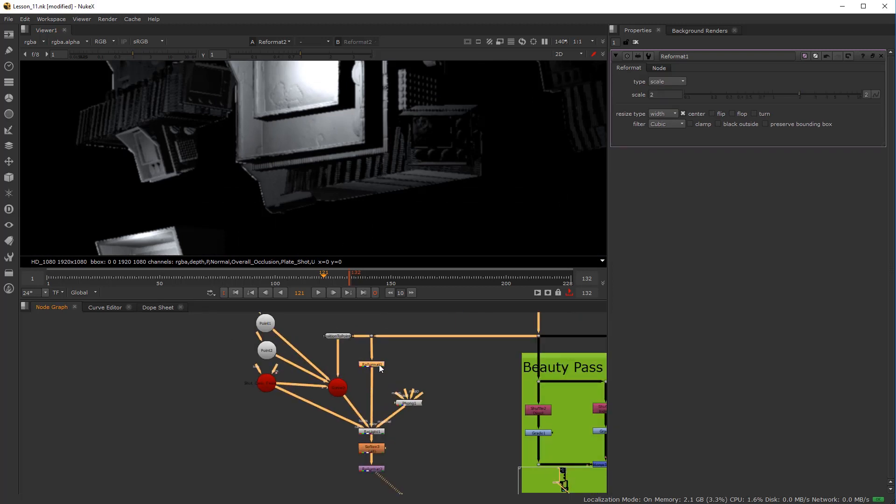
scroll(372, 430, up, 3)
click(371, 435)
scroll(409, 424, down, 4)
scroll(377, 448, up, 3)
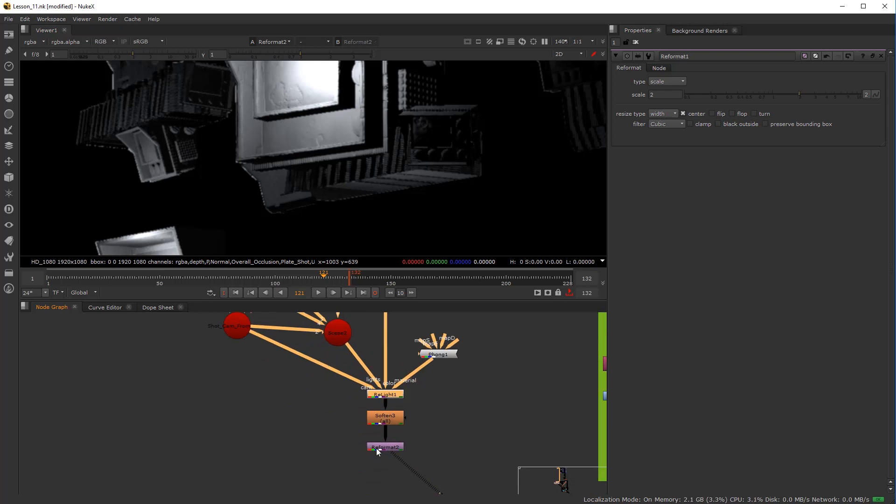
Examine the relit screens in the Reformat2 result, checking edge quality and the light falloff across the frame
scroll(452, 159, down, 3)
scroll(380, 153, up, 3)
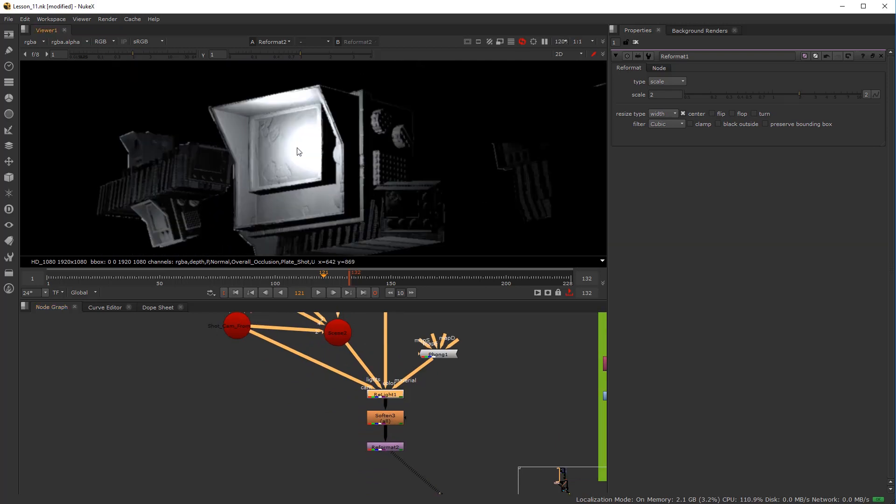
scroll(349, 119, down, 1)
scroll(353, 155, up, 3)
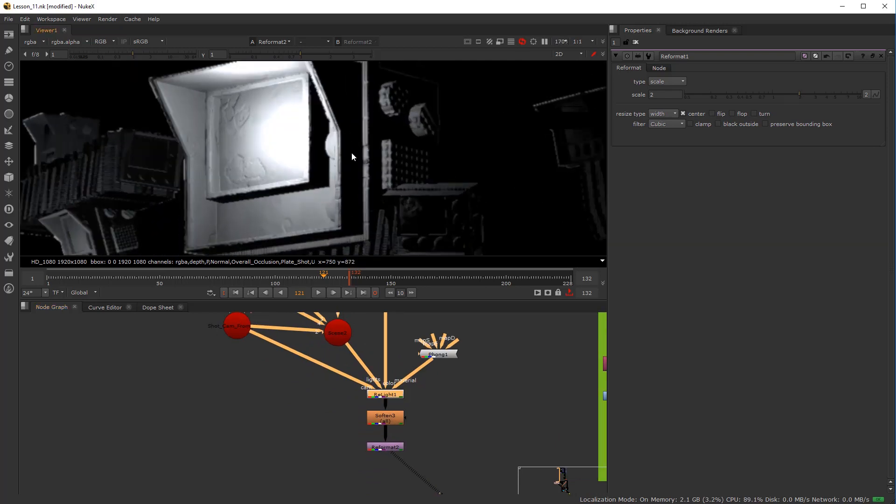
scroll(352, 155, down, 3)
scroll(358, 171, down, 1)
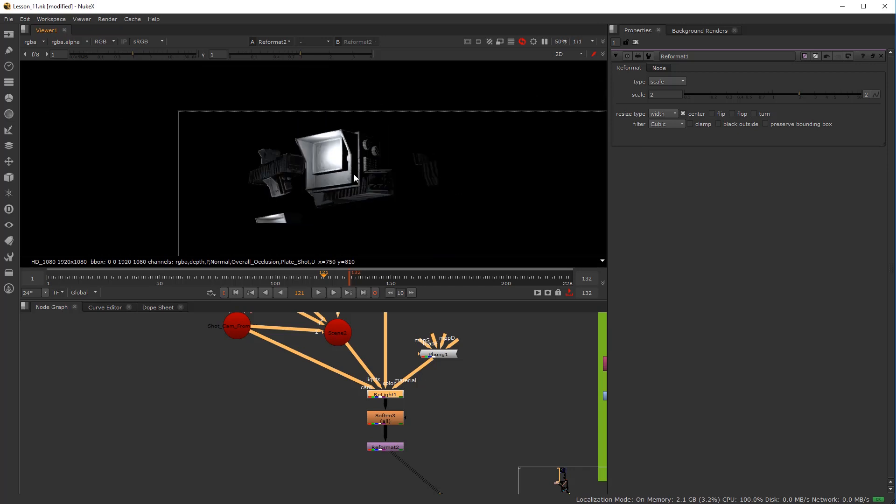
scroll(353, 175, up, 1)
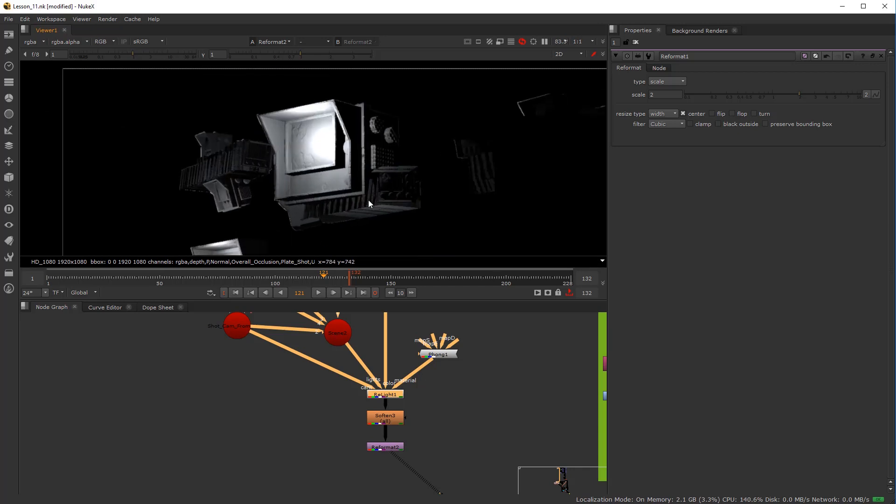
scroll(369, 187, up, 1)
scroll(344, 149, down, 3)
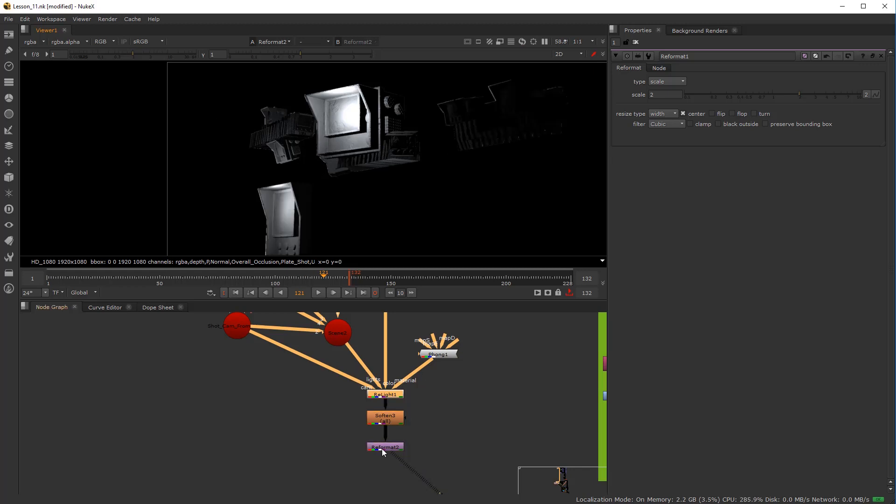
scroll(377, 169, down, 3)
scroll(352, 209, up, 3)
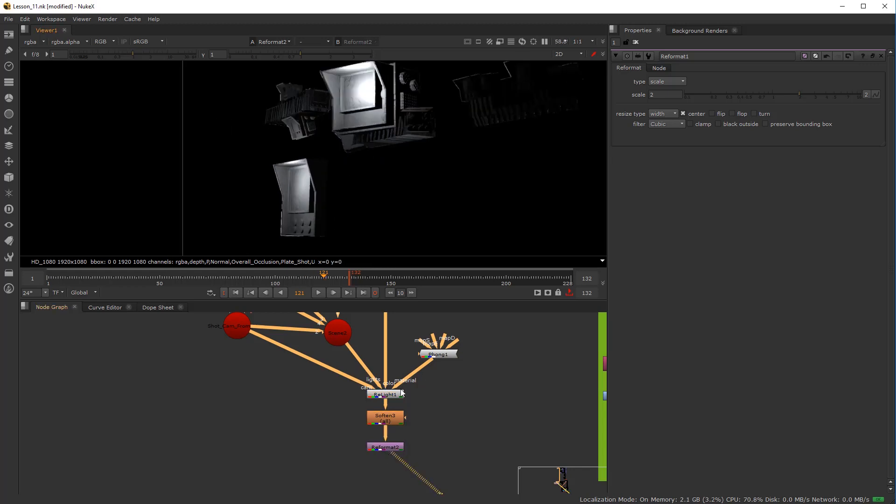
click(383, 417)
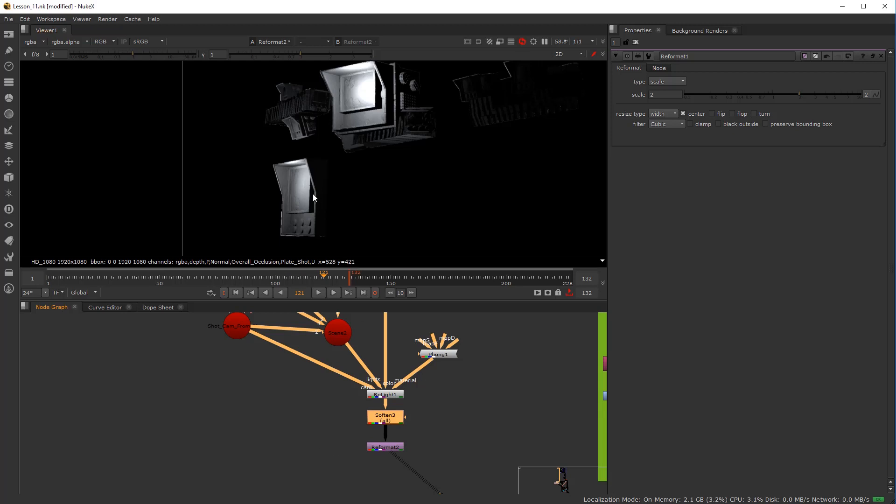
scroll(397, 168, down, 2)
drag(429, 176, 380, 166)
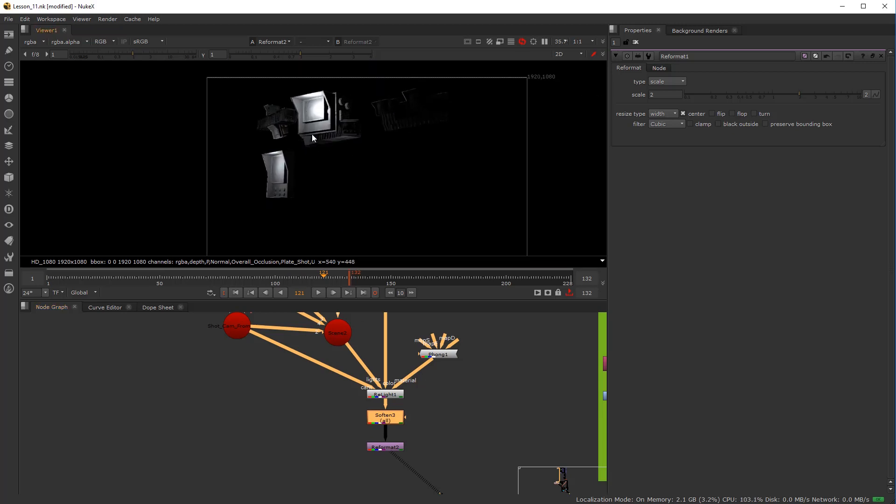
Shift Point1's light colour towards blue, with red 0.825, green 1 and blue 1.175
drag(339, 345, 411, 474)
scroll(350, 386, up, 3)
click(295, 371)
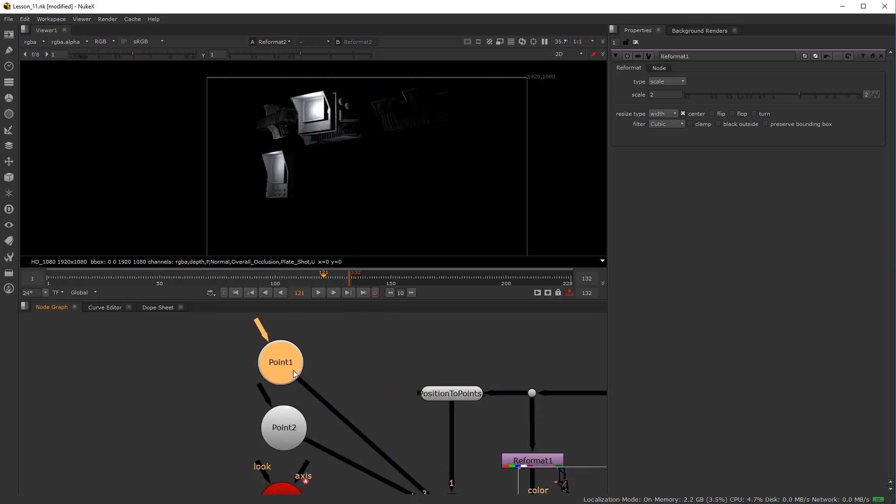
double_click(294, 371)
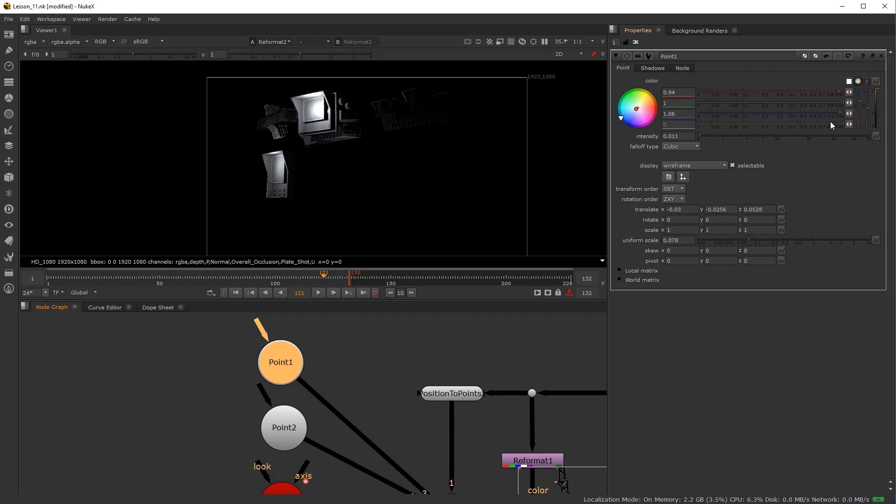
click(673, 114)
drag(859, 100, 859, 98)
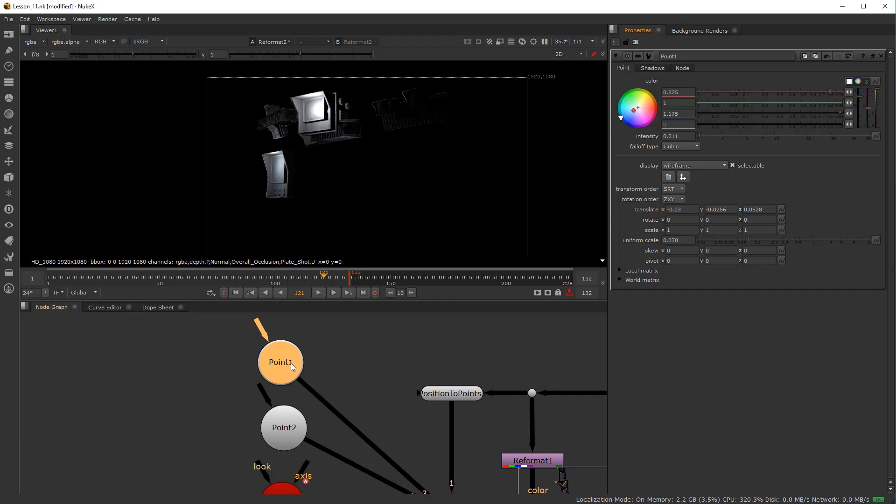
Shift Point2's light colour towards blue, with red 0.775, green 1 and blue 1.225
click(282, 420)
drag(861, 101, 861, 94)
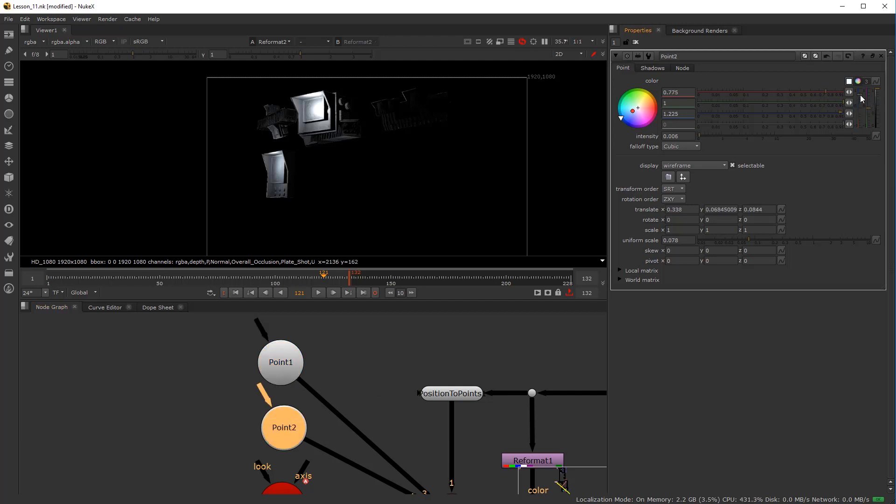
Trace the relight chain past Reformat2 and locate the flicker Multiply4 nodes in the CRT MONITORS section
click(362, 363)
scroll(309, 133, up, 2)
scroll(308, 139, down, 2)
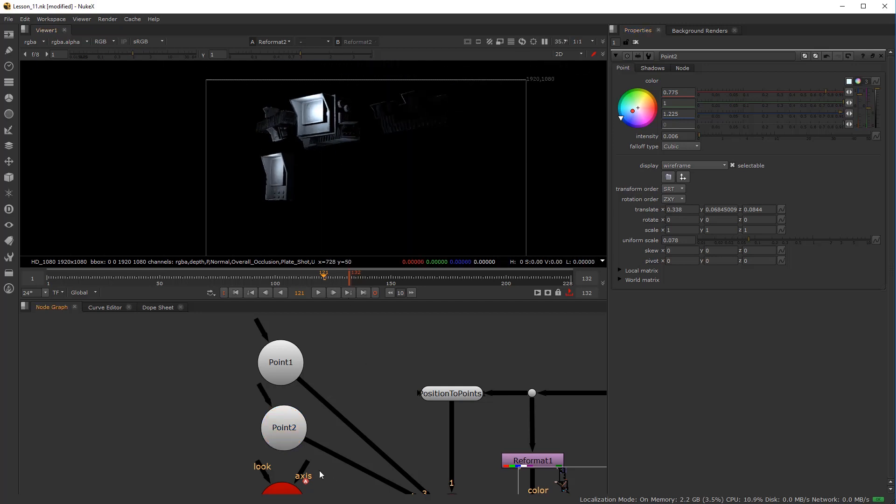
scroll(337, 414, down, 3)
drag(337, 414, 329, 367)
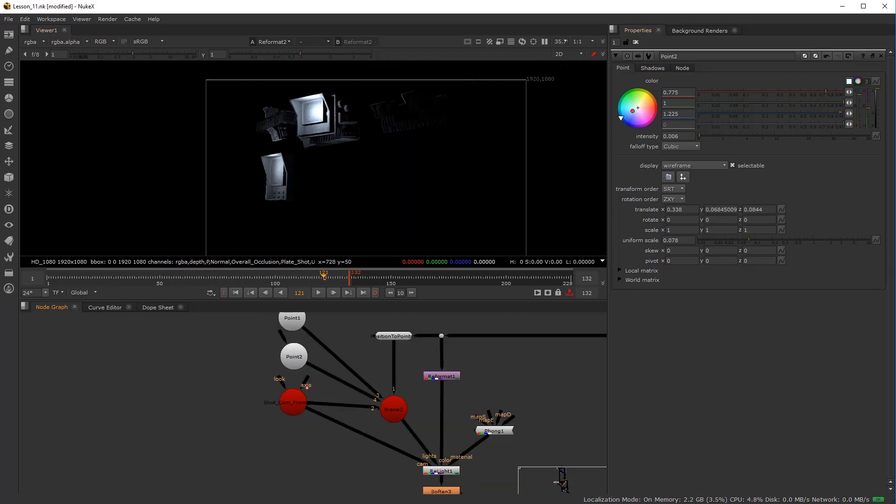
scroll(406, 421, down, 2)
drag(406, 422, 364, 382)
drag(369, 470, 288, 381)
scroll(289, 381, up, 2)
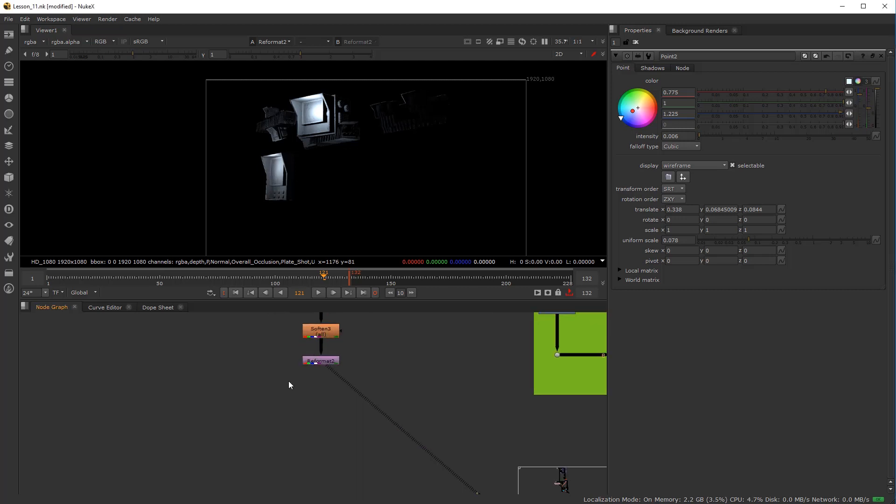
scroll(347, 401, down, 7)
drag(467, 439, 329, 371)
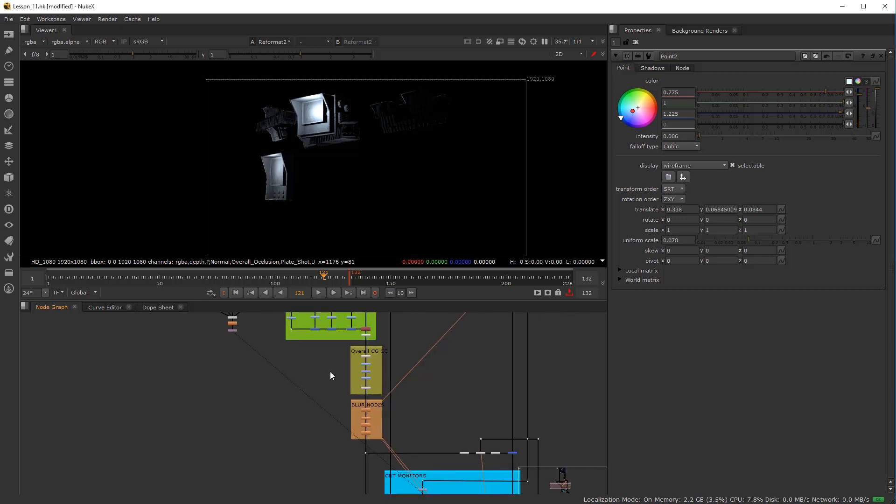
scroll(376, 394, down, 2)
drag(428, 467, 368, 374)
scroll(369, 379, up, 1)
scroll(378, 407, up, 6)
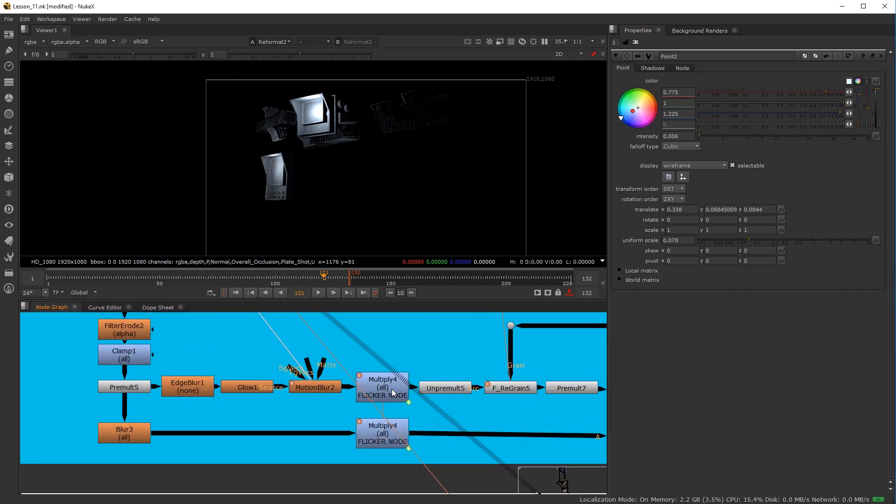
right_click(386, 382)
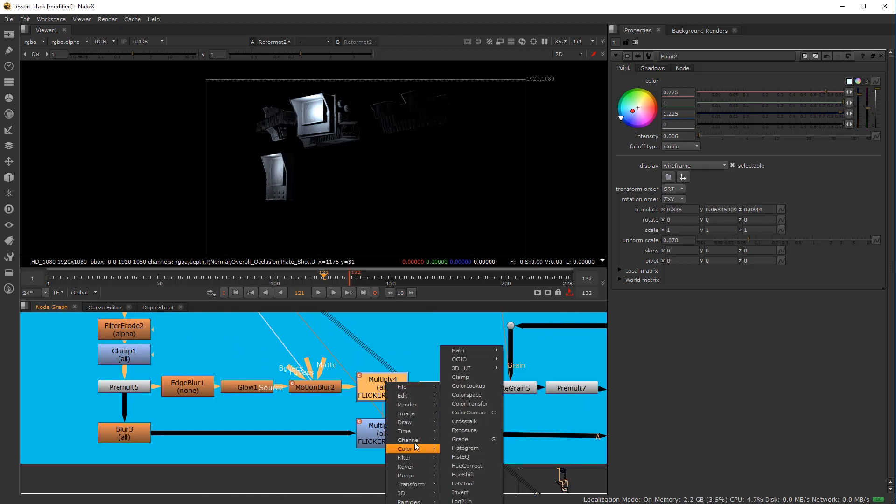
mouse_move(418, 495)
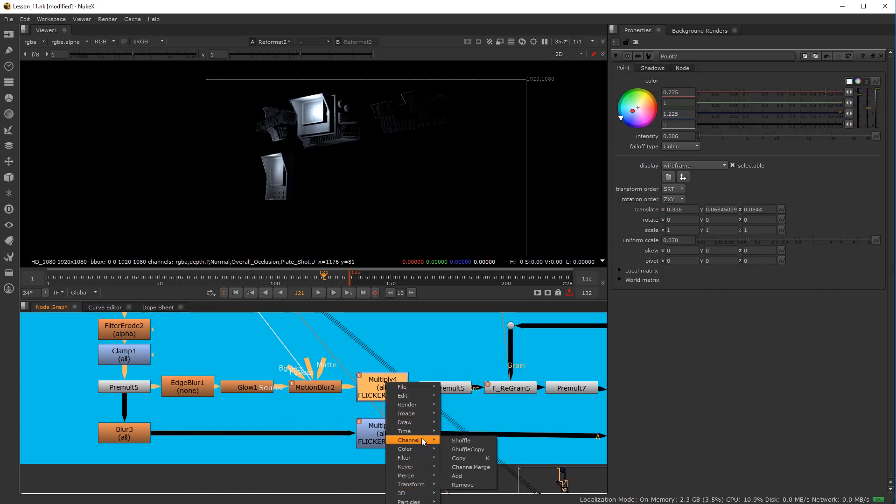
mouse_move(425, 436)
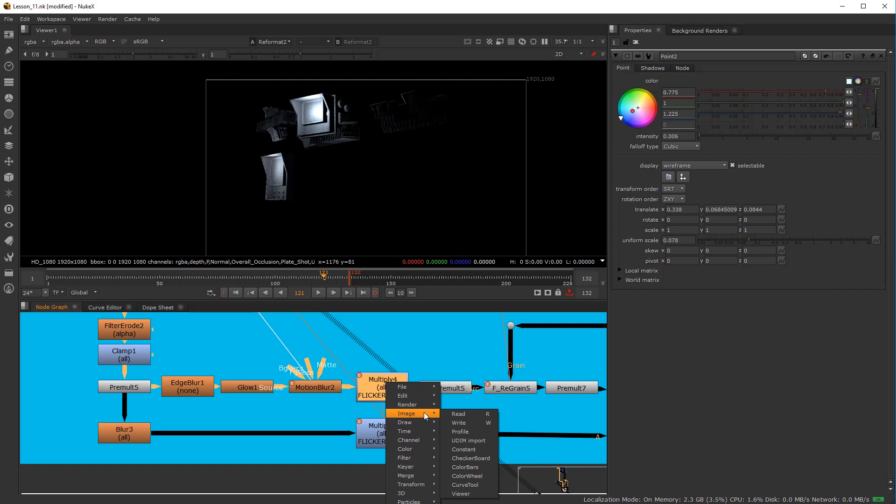
click(418, 324)
Duplicate the upper Multiply4 flicker node, placed after MotionBlur2 in CRT MONITORS
click(392, 388)
key(ctrl+c)
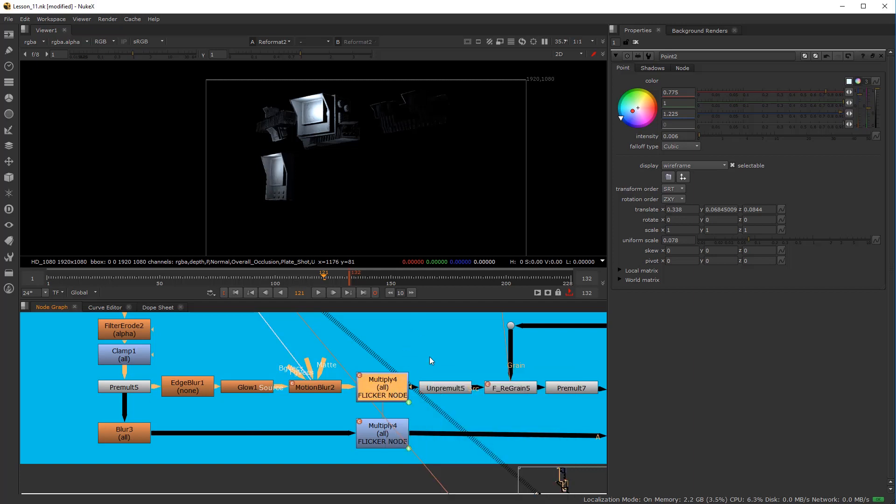
click(430, 356)
key(ctrl+v)
drag(434, 370, 449, 333)
Place the duplicated Multiply4 flicker node beneath Reformat2 in the relight branch and feed it from Reformat2
scroll(449, 336, down, 8)
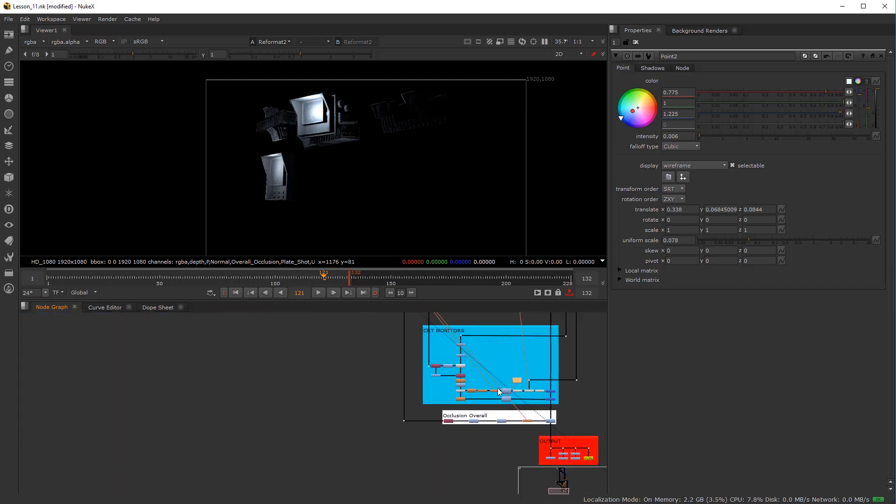
drag(518, 381, 326, 402)
scroll(344, 334, down, 3)
scroll(325, 417, up, 6)
scroll(304, 389, up, 5)
drag(295, 371, 303, 345)
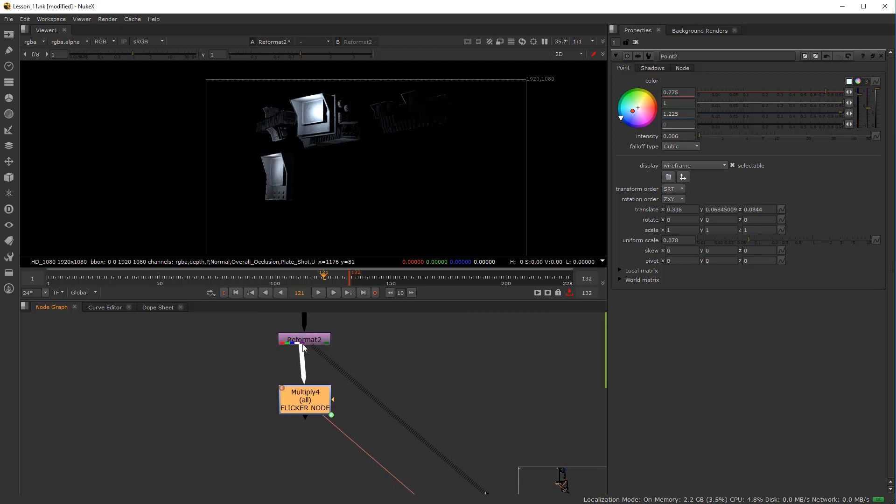
drag(310, 404, 308, 392)
View the duplicated Multiply4, open its properties, and step back and forth between frames around 120 to check the flicker
key(1)
scroll(313, 101, up, 5)
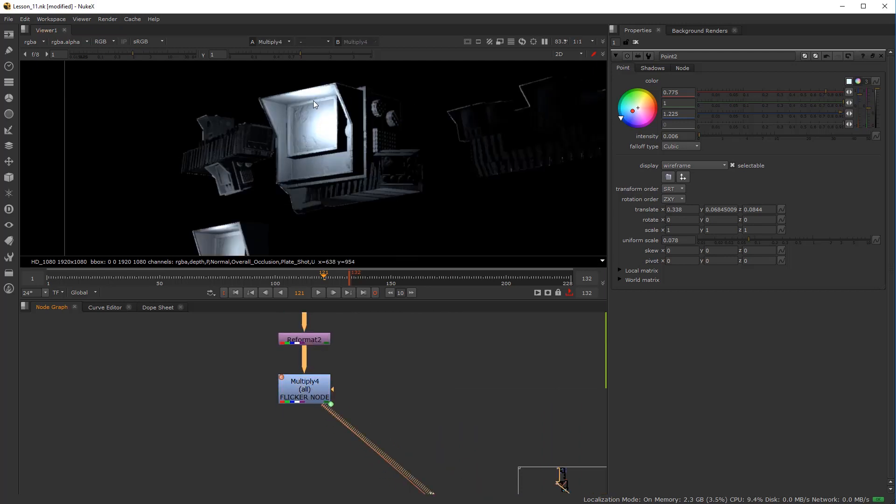
scroll(313, 100, up, 5)
double_click(305, 389)
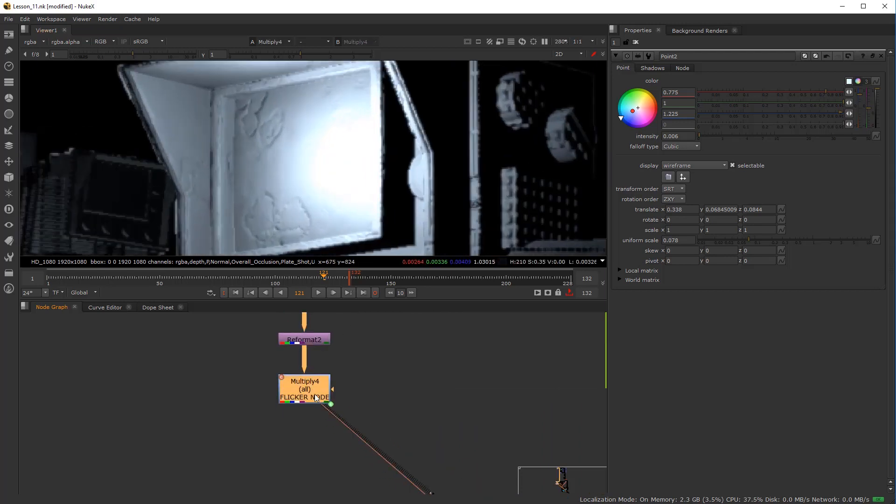
click(353, 372)
click(322, 279)
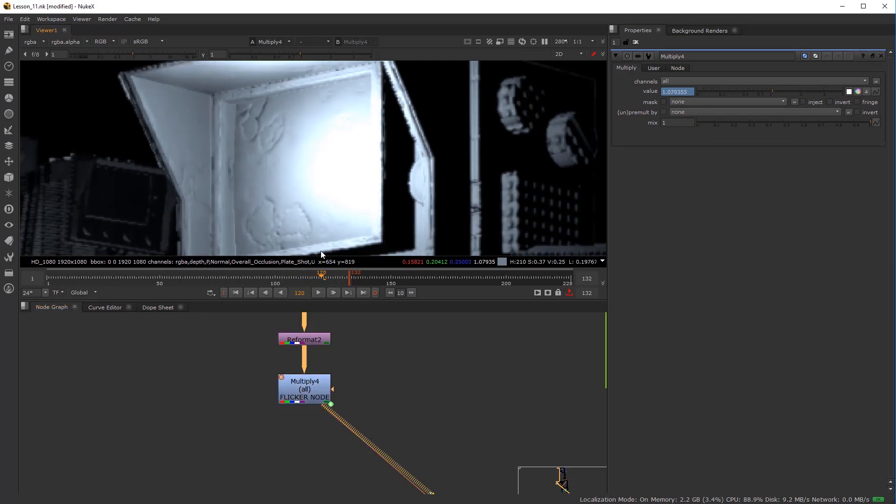
key(Right)
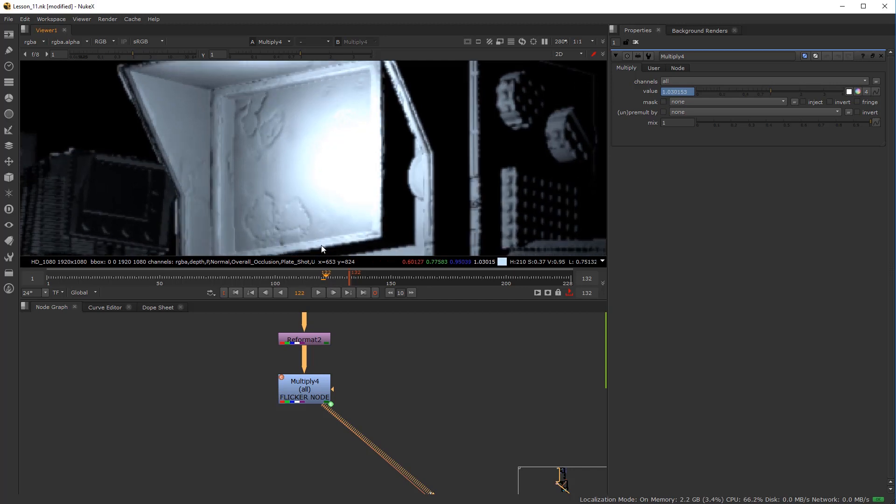
key(Left)
key(Right)
key(Left)
key(Right)
key(Left)
key(Right)
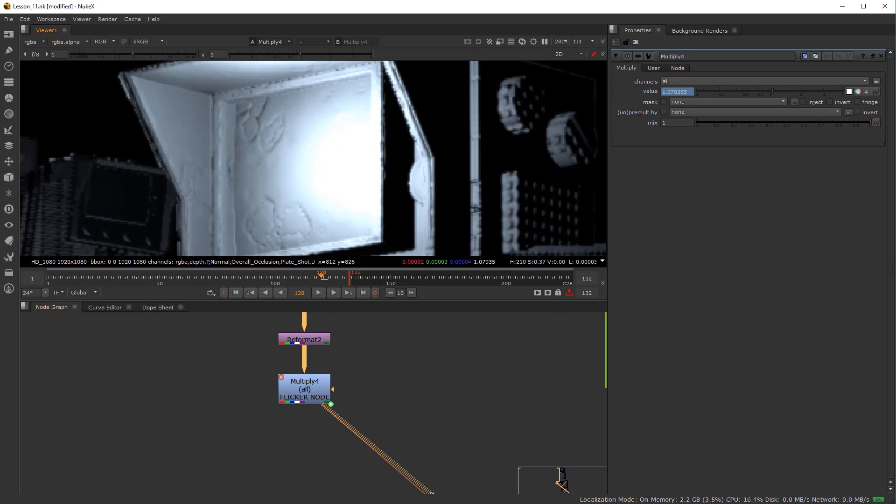
Add a Blur node beneath the duplicated Multiply4 and view its output
key(Tab)
text(blur)
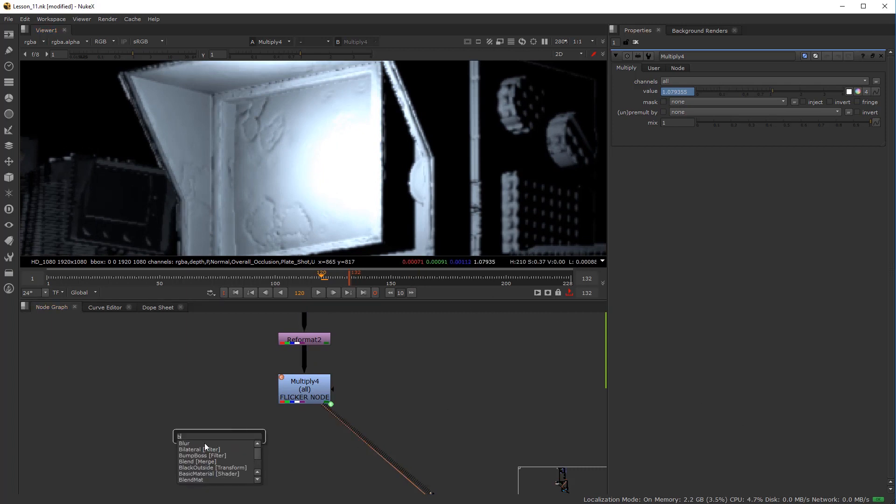
click(203, 444)
drag(213, 436, 303, 437)
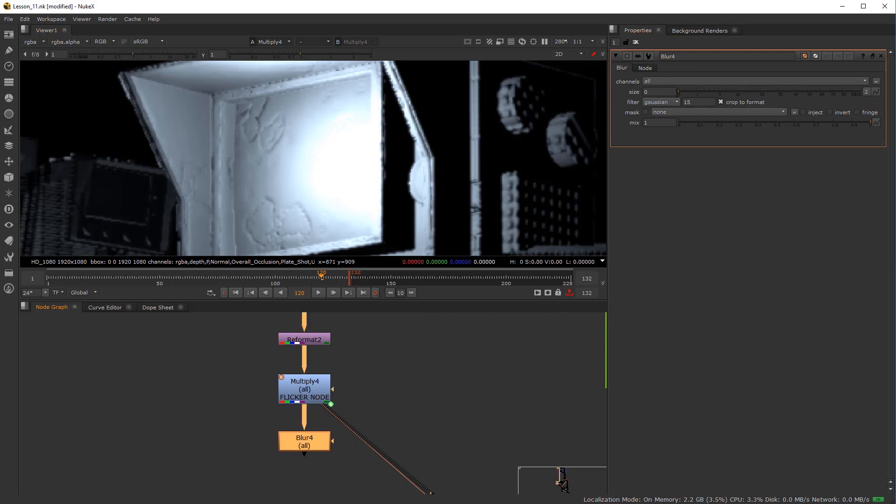
key(1)
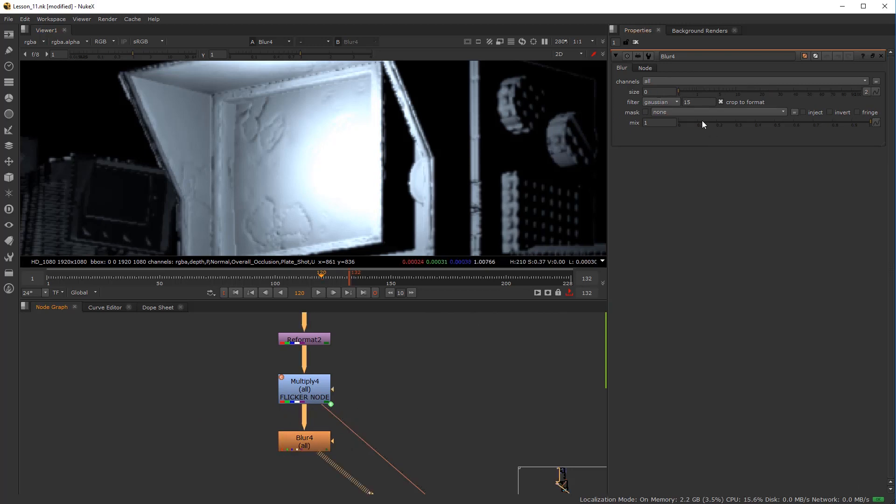
Set the new Blur node's size to 1.1
click(686, 92)
drag(689, 98, 698, 99)
scroll(358, 173, down, 2)
scroll(355, 181, up, 1)
click(300, 446)
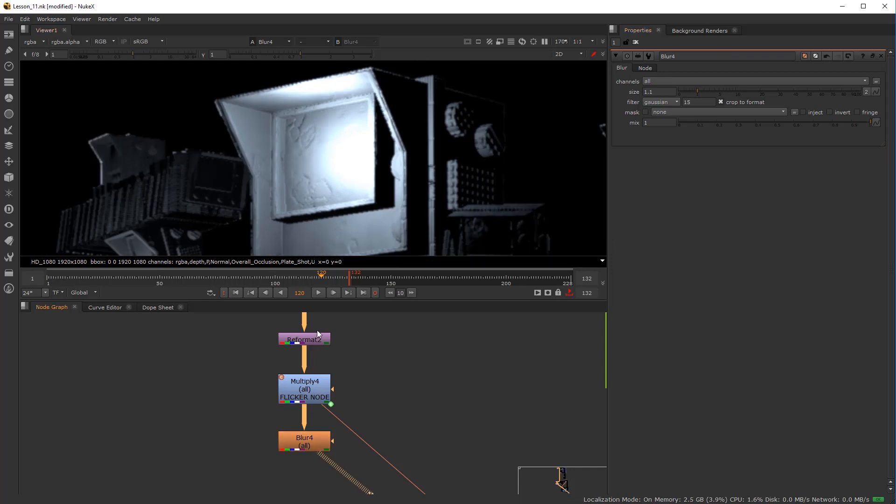
Try to shift the CRT MONITORS backdrop with its nodes upward and realign the connecting dots
scroll(362, 374, down, 6)
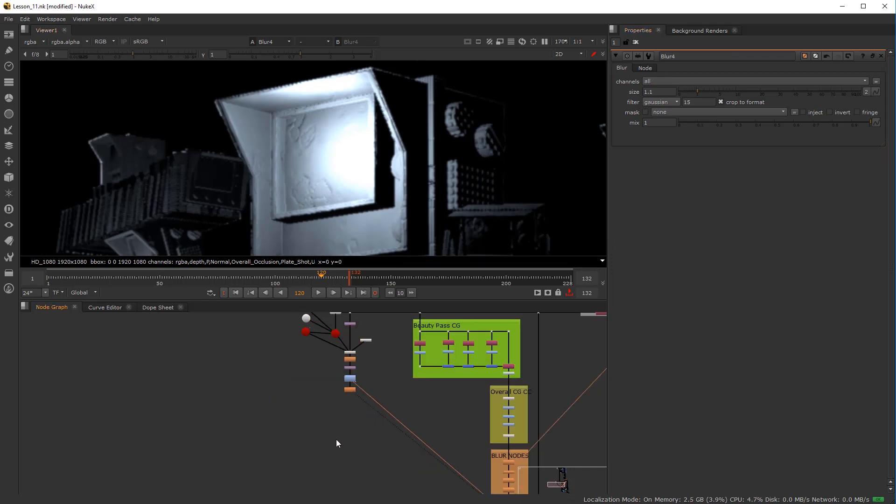
scroll(346, 442, down, 4)
scroll(410, 424, up, 9)
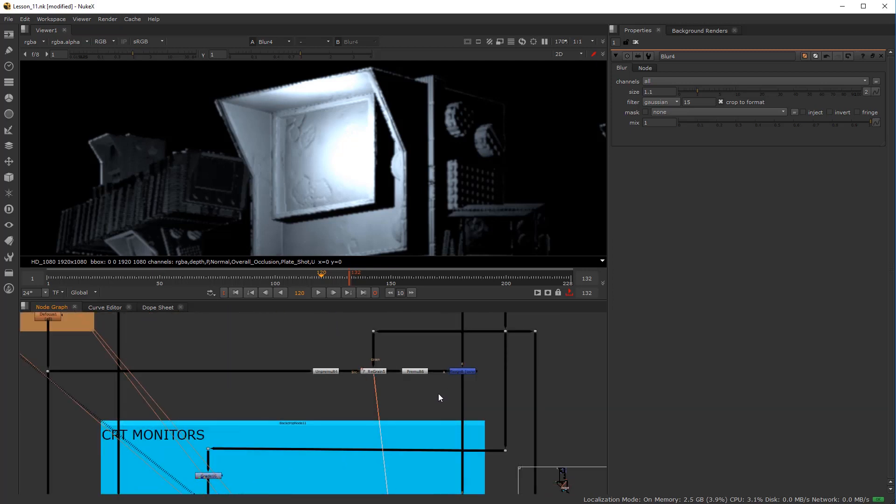
scroll(437, 400, down, 4)
drag(410, 441, 388, 363)
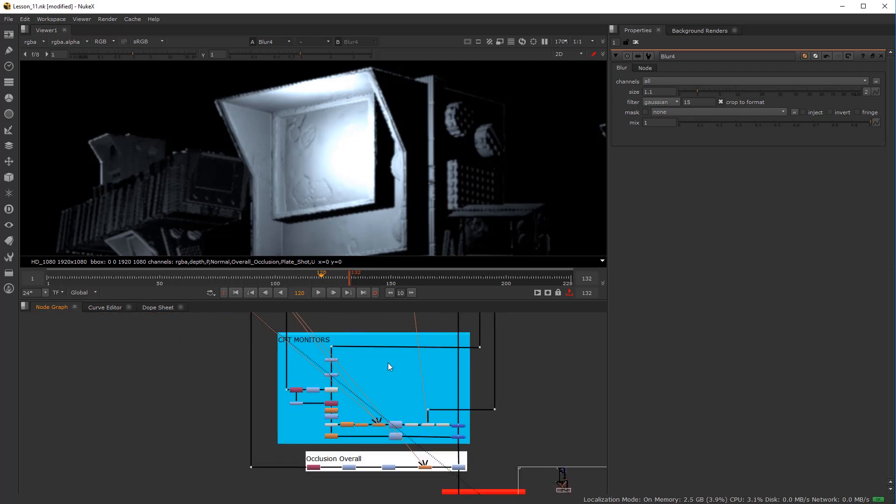
drag(354, 334, 356, 325)
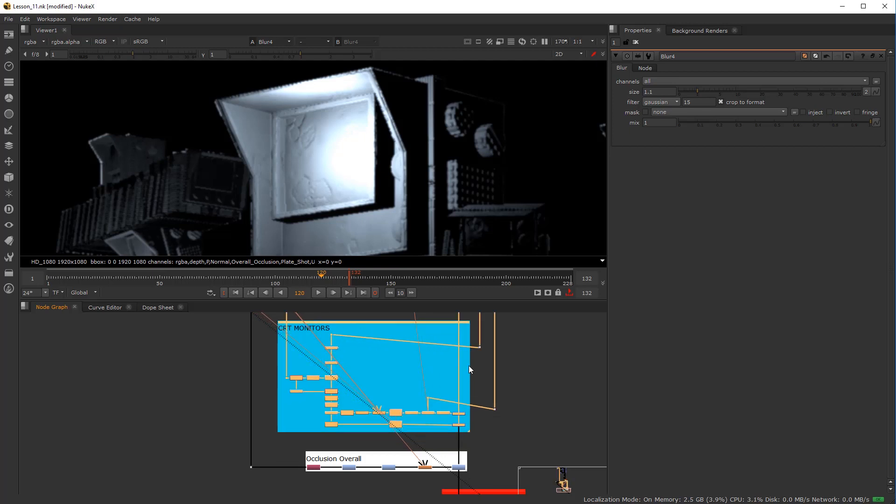
drag(483, 416, 509, 360)
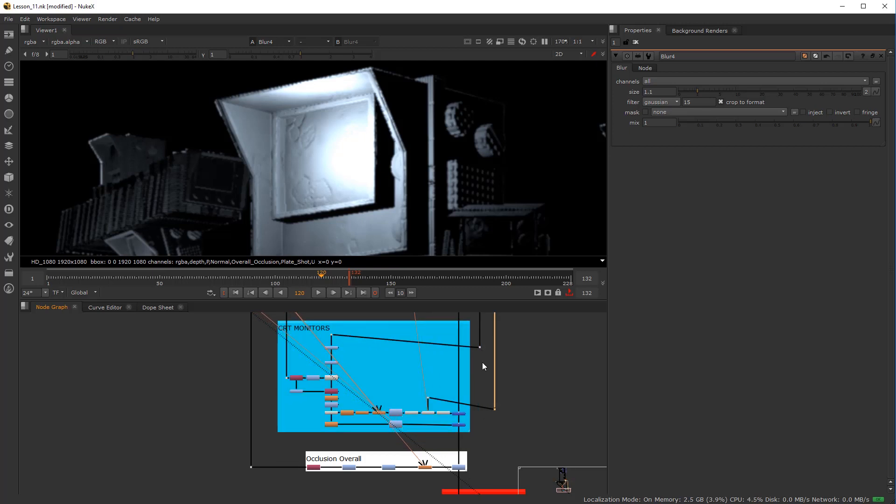
key(space)
scroll(497, 368, up, 4)
drag(502, 279, 503, 257)
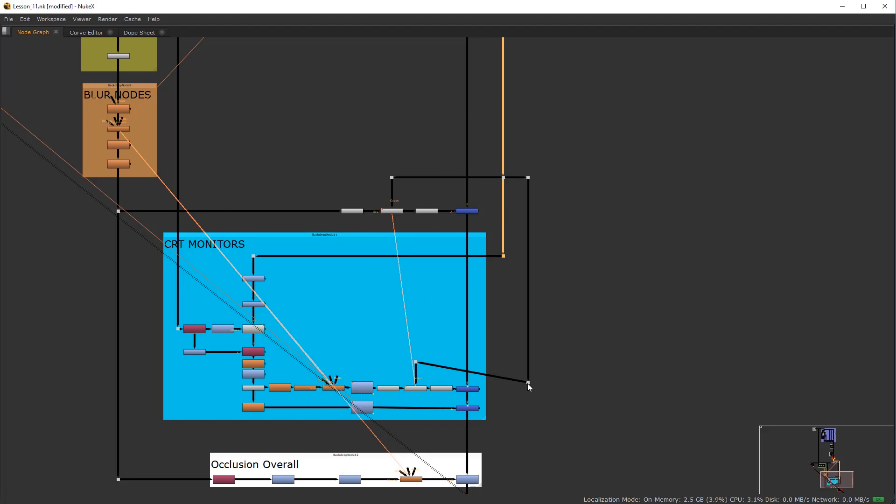
key(ctrl+z)
key(ctrl+z)
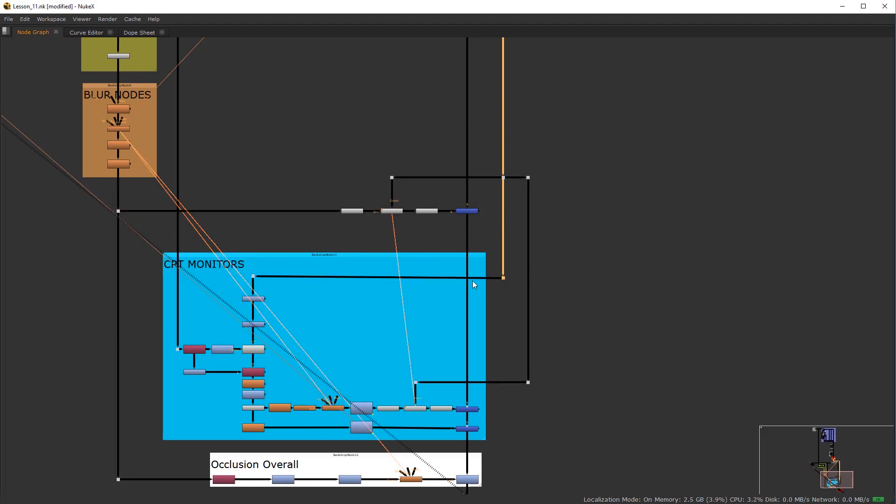
Select Merge6 above CRT MONITORS and examine the CG and plate branches feeding into it
click(457, 238)
scroll(460, 220, up, 3)
click(467, 214)
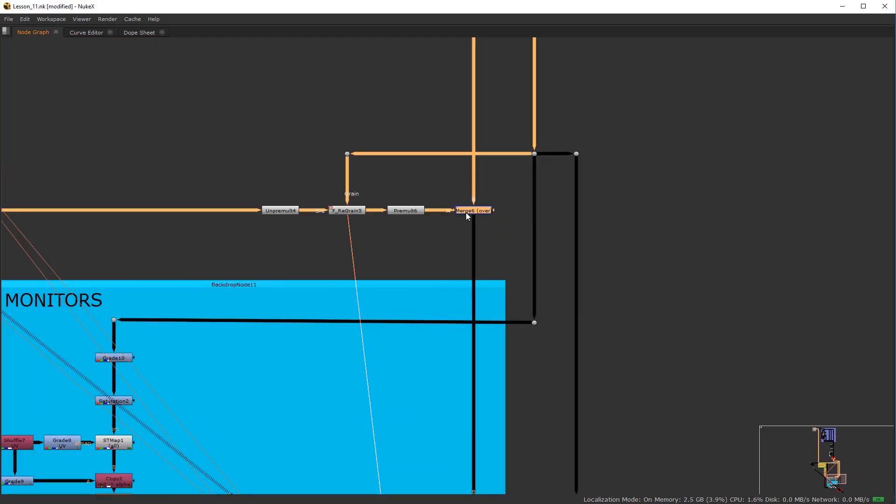
scroll(467, 214, down, 5)
scroll(430, 216, up, 2)
scroll(495, 236, up, 2)
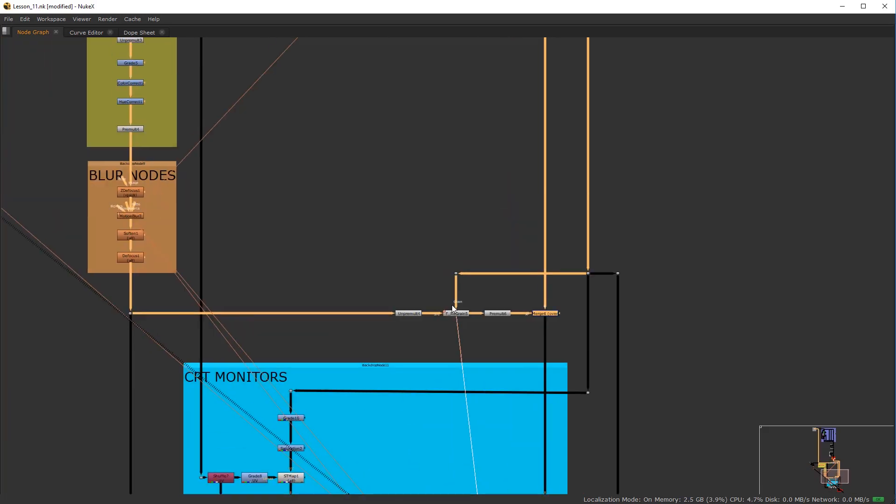
scroll(453, 316, down, 5)
scroll(464, 278, up, 1)
scroll(555, 290, up, 4)
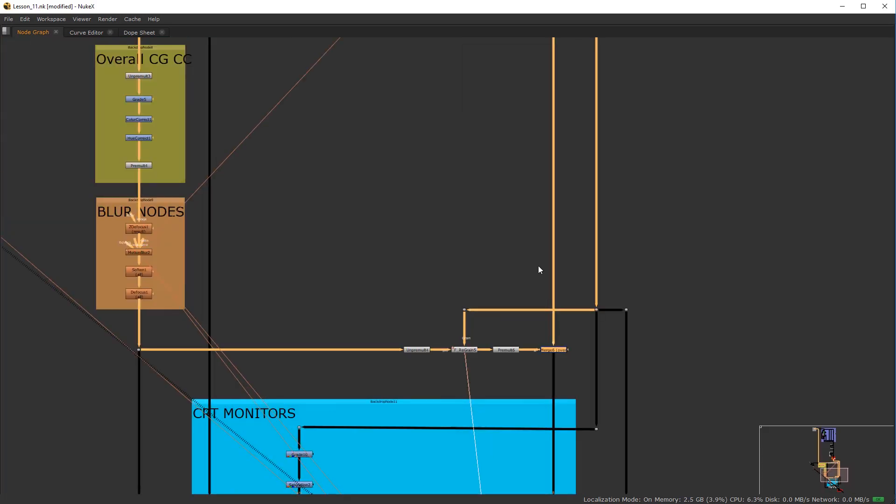
scroll(527, 230, down, 3)
View the output of the Grade6 wall shadow node at the end of the DIRECT SHADOWS section
key(space)
scroll(491, 359, down, 3)
scroll(401, 324, up, 8)
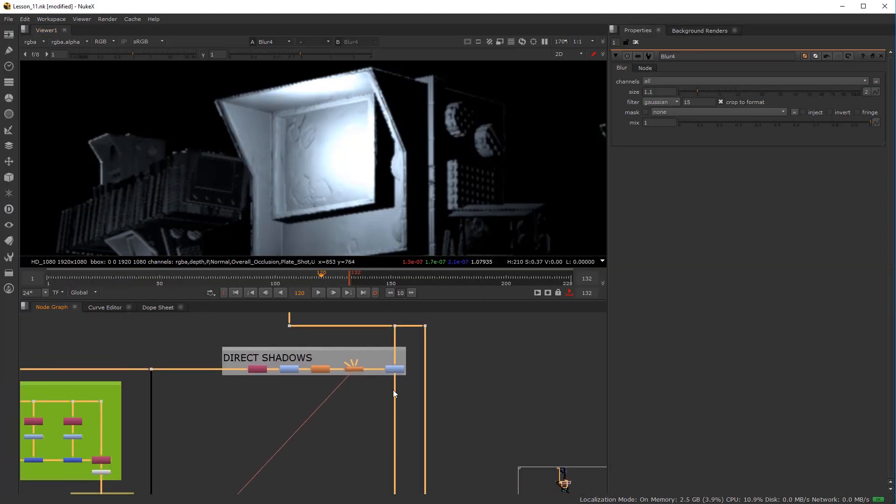
scroll(394, 393, up, 2)
click(397, 363)
key(1)
scroll(401, 173, down, 4)
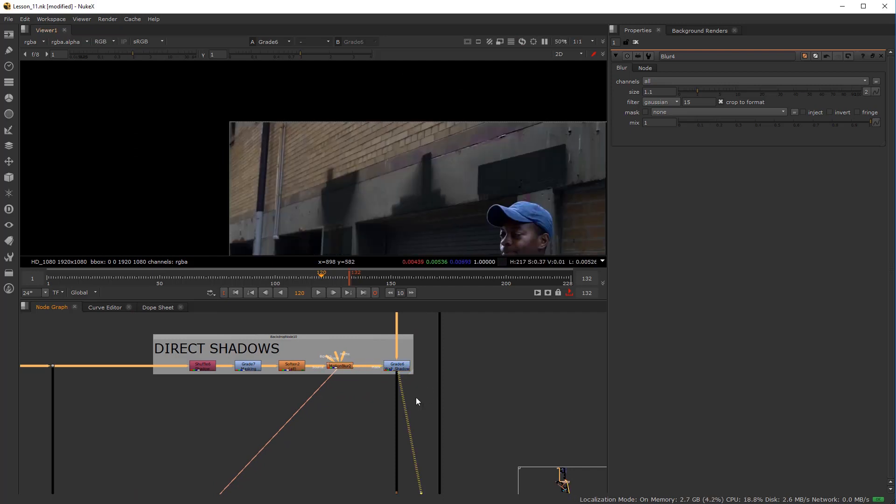
View Merge6's output and examine the CG monitors composited over the plate
scroll(416, 402, down, 3)
drag(378, 435, 392, 366)
drag(403, 476, 382, 301)
scroll(401, 398, up, 6)
click(394, 398)
key(1)
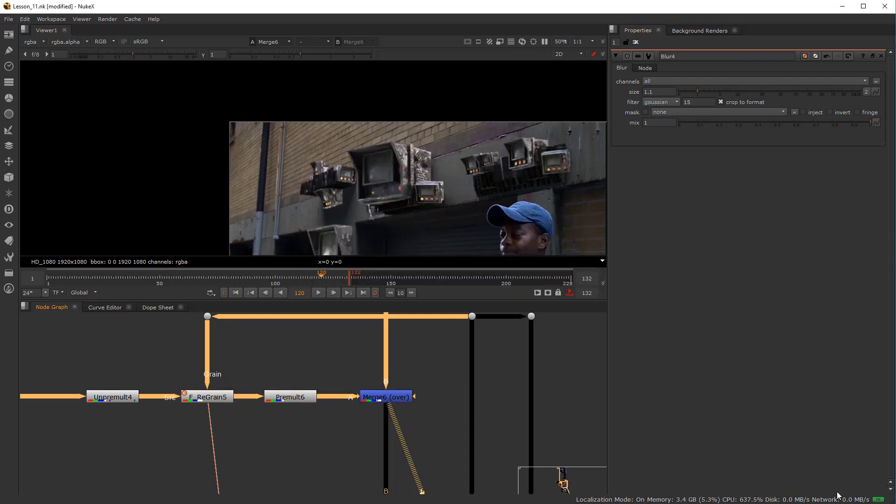
scroll(398, 157, up, 8)
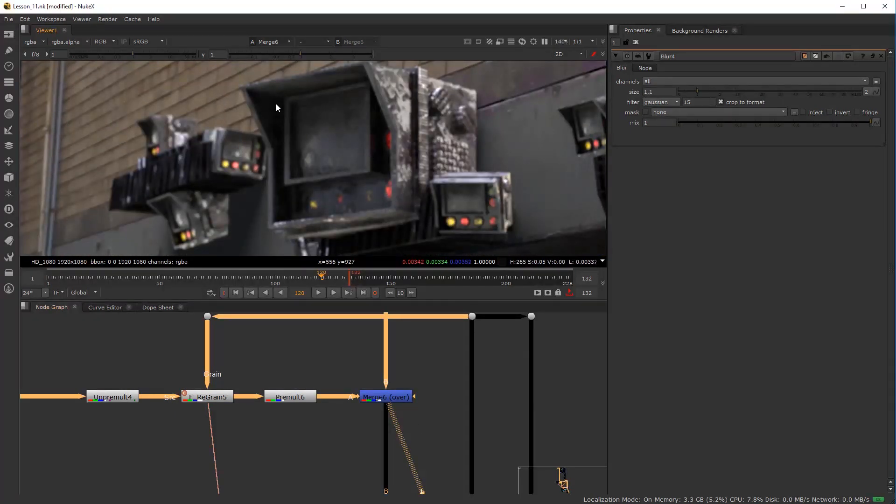
scroll(355, 434, down, 4)
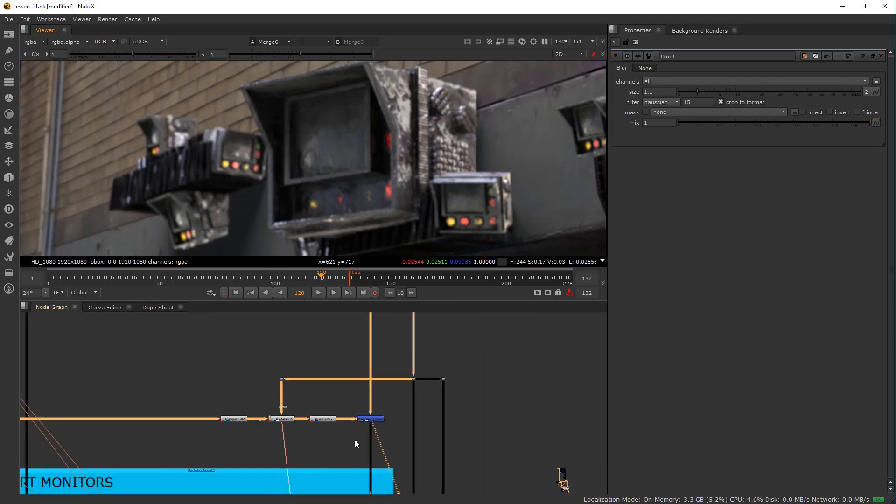
Insert a Merge node directly below Merge6, above the CRT MONITORS backdrop, and set its operation to screen
scroll(355, 439, down, 3)
scroll(353, 494, up, 5)
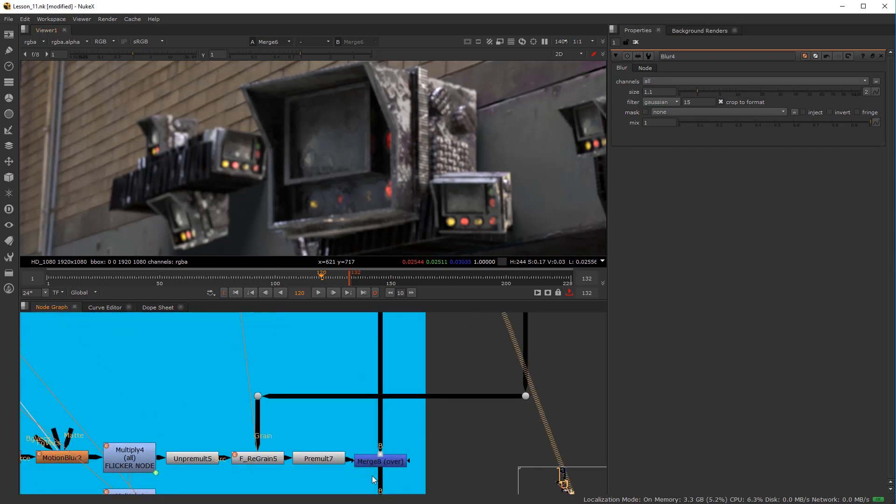
scroll(369, 440, down, 7)
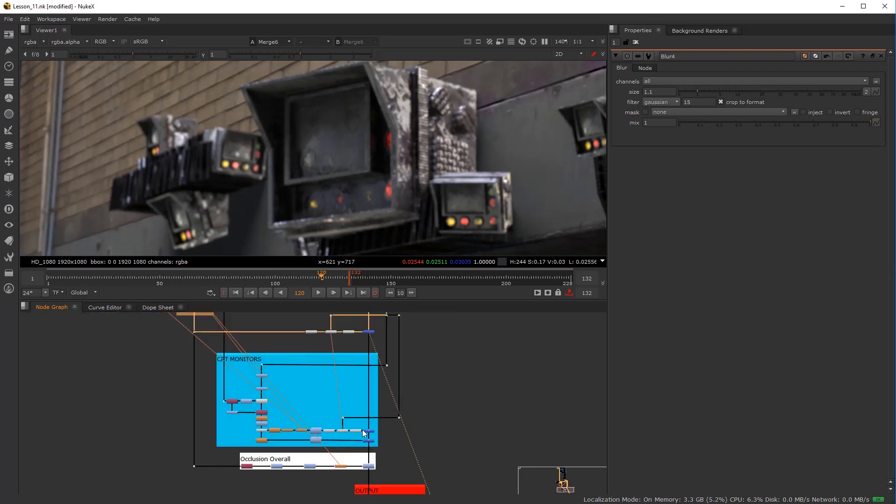
drag(358, 379, 371, 421)
scroll(372, 419, up, 3)
scroll(336, 372, up, 3)
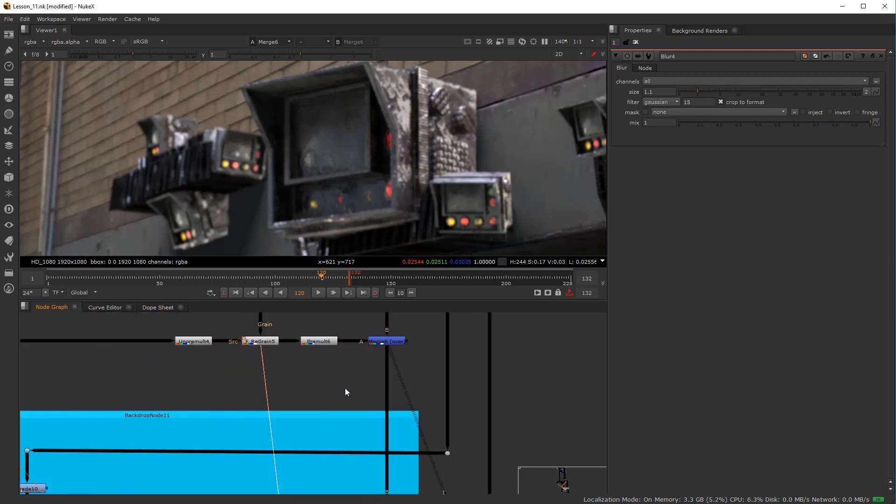
key(m)
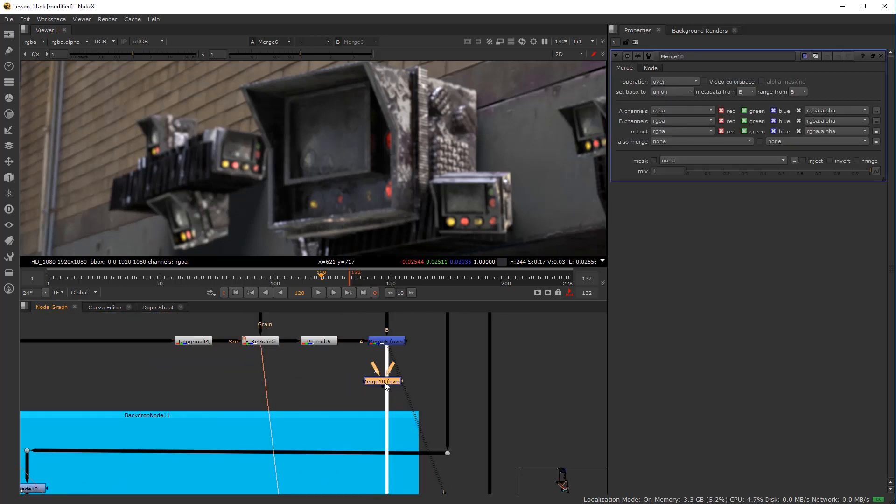
click(683, 81)
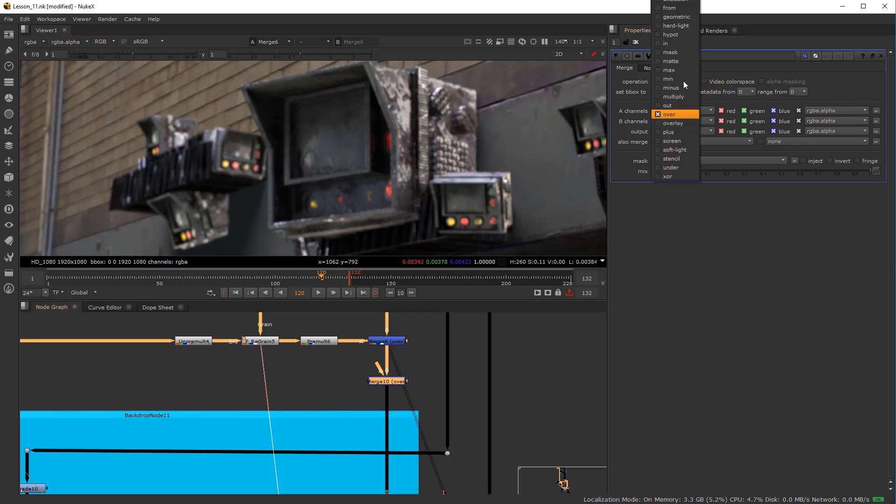
click(688, 140)
Connect the A input of Merge10 to the Blur4 node at the end of the relight branch
scroll(397, 374, down, 6)
drag(308, 407, 398, 433)
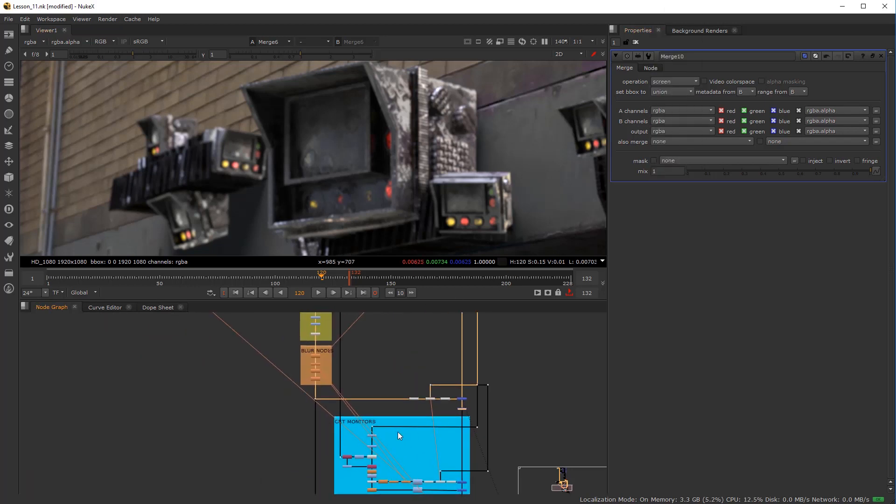
scroll(466, 416, up, 3)
scroll(447, 397, down, 4)
scroll(457, 427, up, 2)
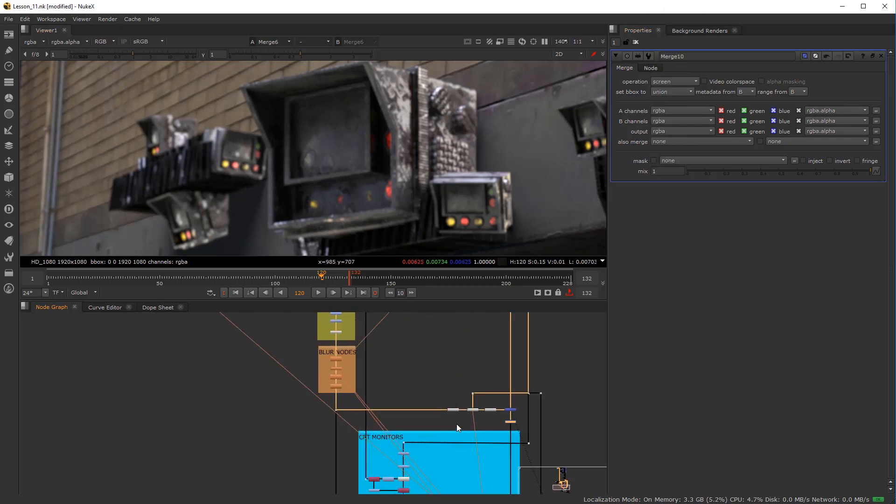
scroll(503, 415, up, 3)
drag(512, 418, 88, 337)
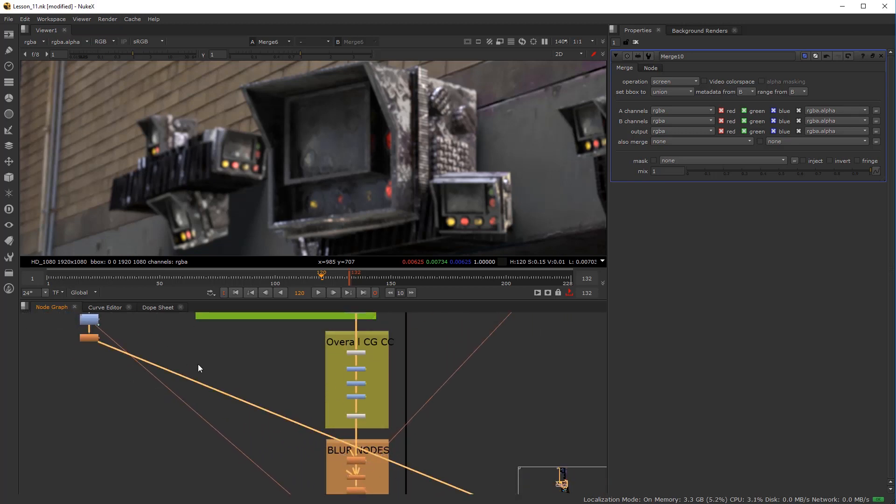
View Merge10's output to examine the relight screened over the CG monitors
scroll(278, 404, down, 2)
scroll(391, 430, up, 5)
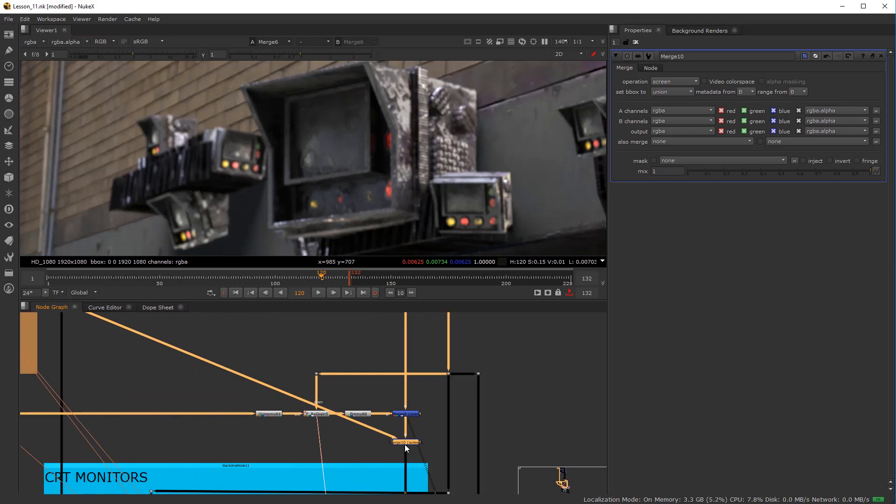
key(1)
Add a dot on the pipe between Blur4 and Merge10, routing it down from the relight branch and straight across
scroll(232, 379, down, 3)
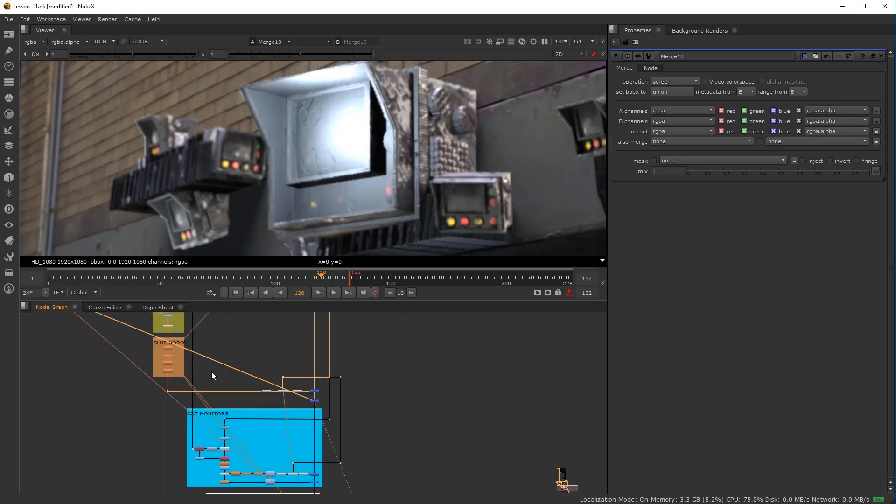
drag(203, 357, 290, 384)
key(space)
scroll(250, 385, up, 3)
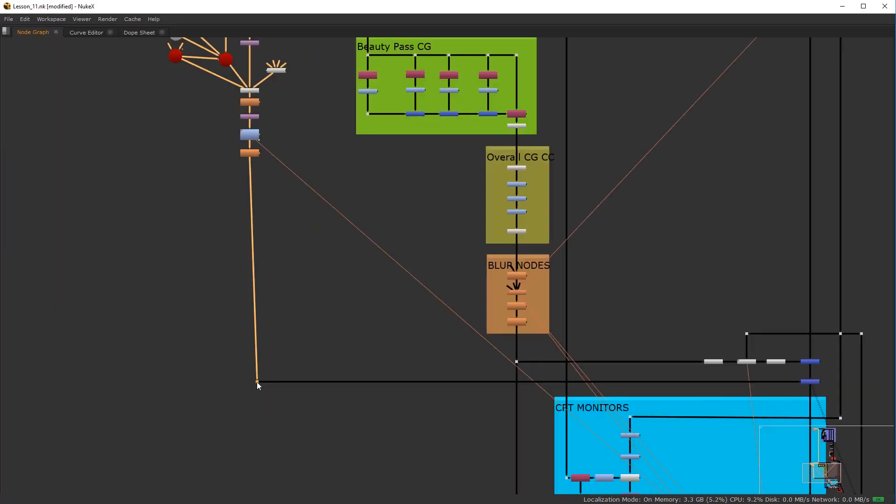
Select all the relight nodes, including the lights and final blur, and create a Backdrop around them
scroll(237, 285, down, 3)
scroll(232, 176, up, 1)
drag(219, 161, 359, 324)
key(Tab)
text(Backdrop)
key(Return)
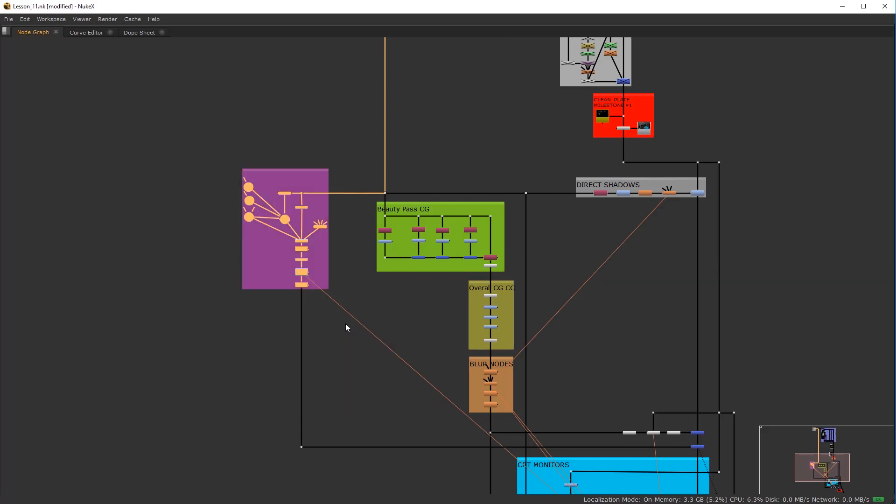
Label the backdrop around the relight nodes RELIGHT_FLASHES_FROM_TVS
click(296, 171)
key(Tab)
click(306, 138)
click(308, 139)
key(space)
scroll(291, 362, down, 5)
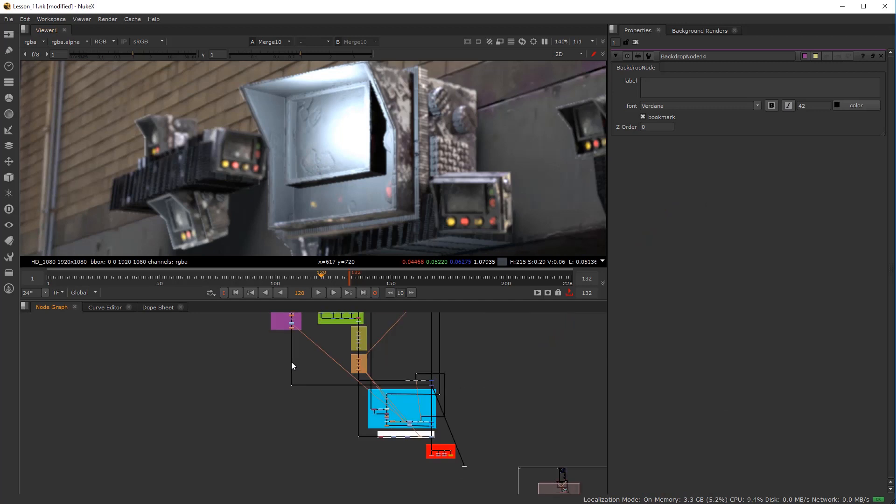
scroll(299, 404, up, 5)
click(331, 323)
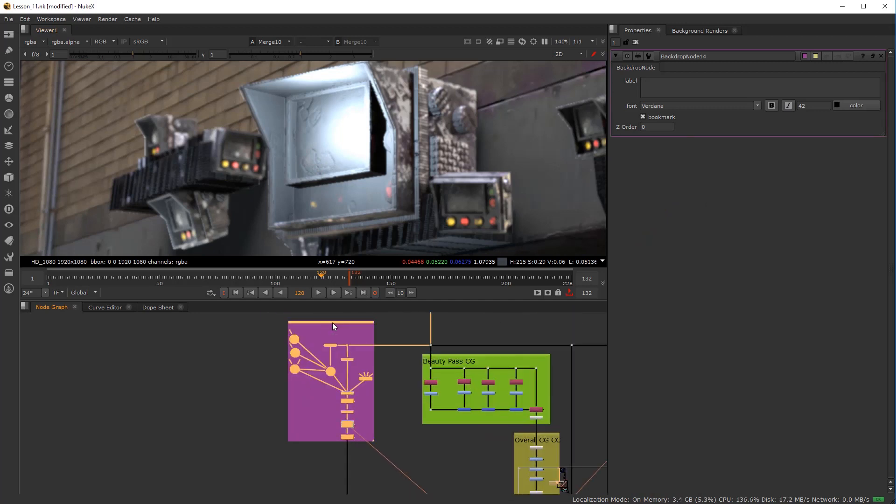
click(686, 89)
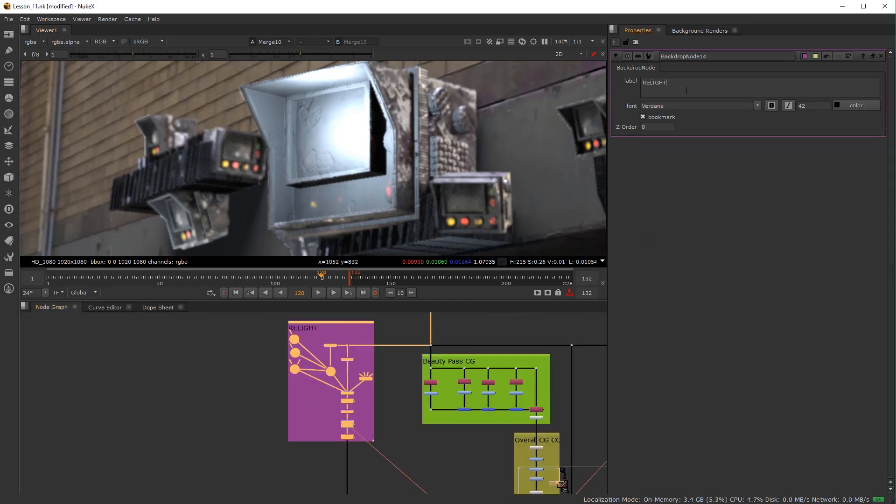
text(RELIGHT_FLASHES_FROM_TVS)
View the output of Merge9 at the end of the CRT MONITORS section to examine the relight with the screen footage
scroll(254, 344, up, 3)
click(269, 396)
scroll(361, 468, down, 3)
drag(362, 468, 276, 399)
scroll(311, 363, up, 3)
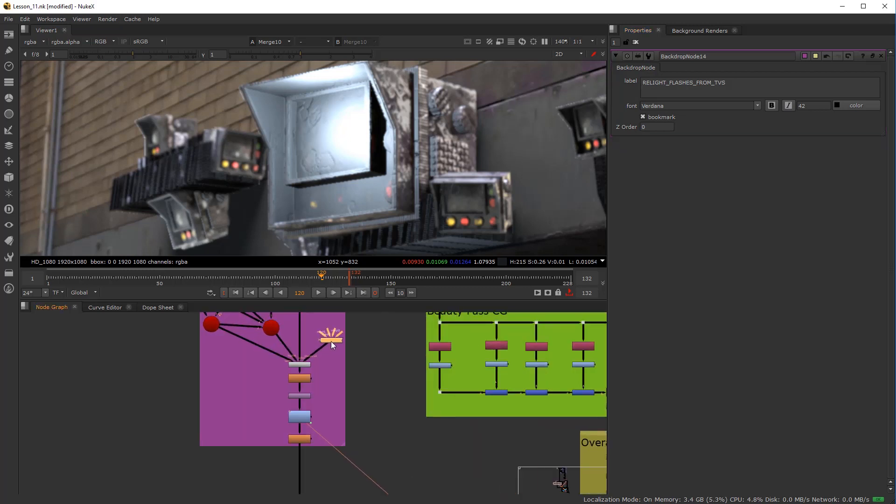
scroll(340, 422, down, 4)
drag(379, 451, 310, 374)
drag(494, 471, 318, 338)
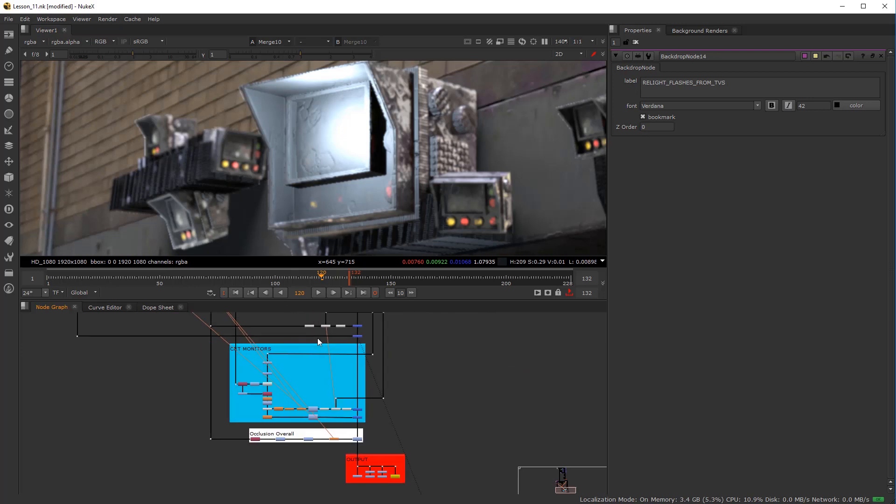
scroll(361, 421, up, 5)
click(359, 411)
key(1)
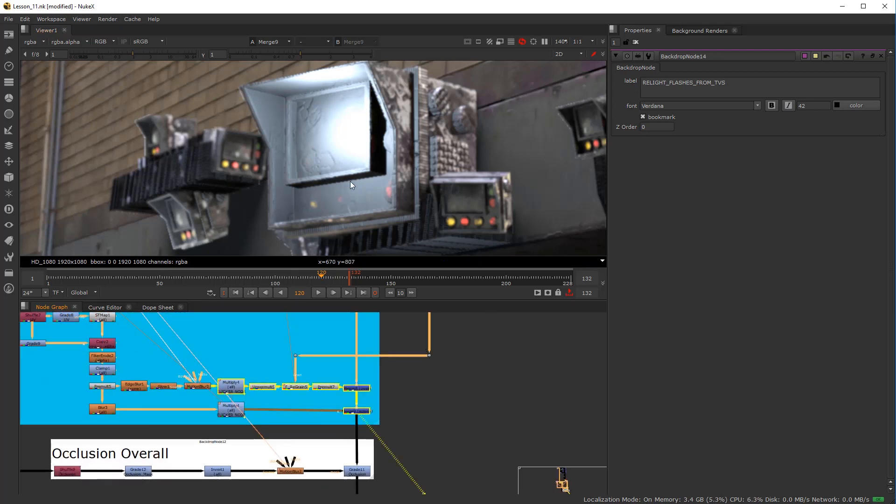
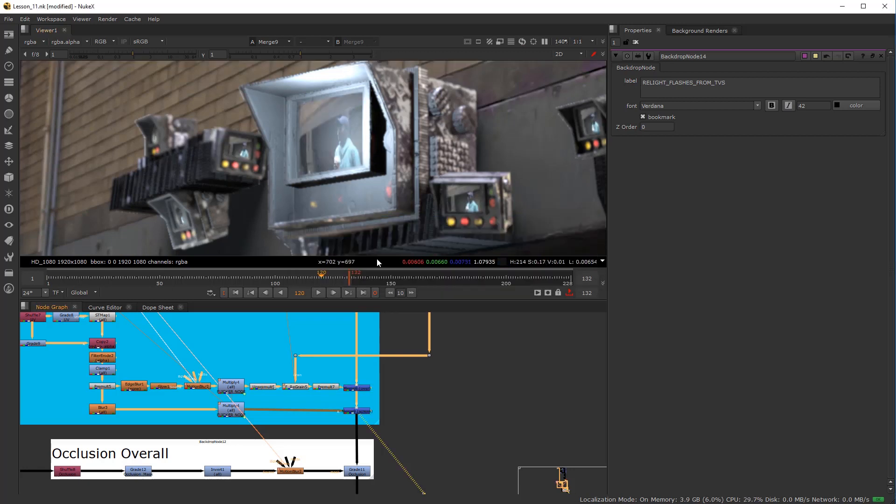
View the output of Blur4 in the relight backdrop to examine the relight pass by itself
scroll(380, 415, down, 2)
scroll(360, 369, down, 2)
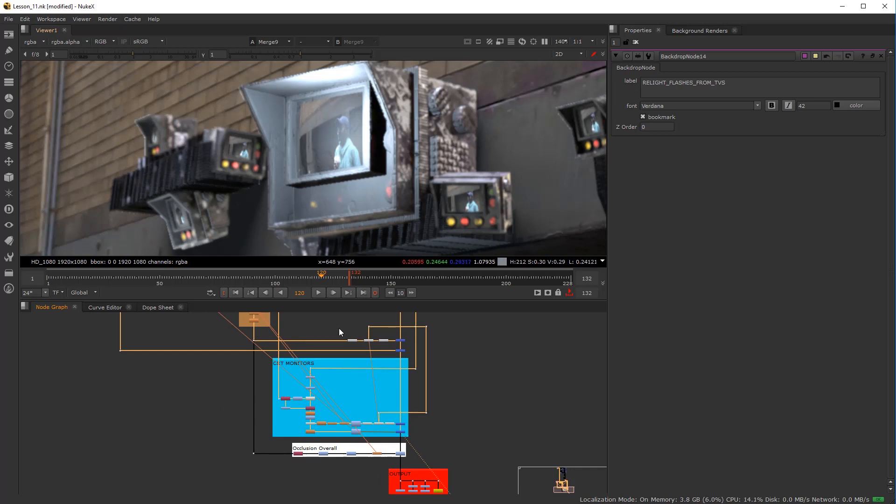
scroll(318, 345, down, 2)
scroll(267, 371, up, 6)
click(263, 339)
key(1)
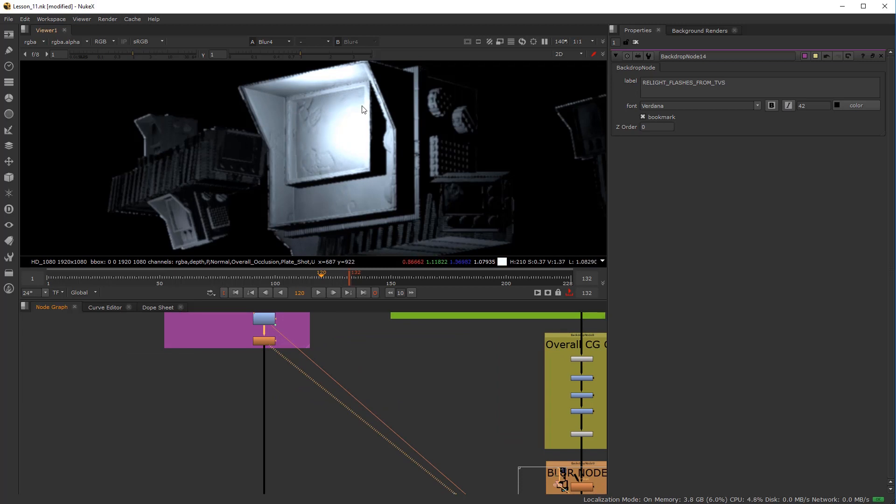
Follow the relight branch down to its merge above the CRT MONITORS backdrop
scroll(323, 438, down, 2)
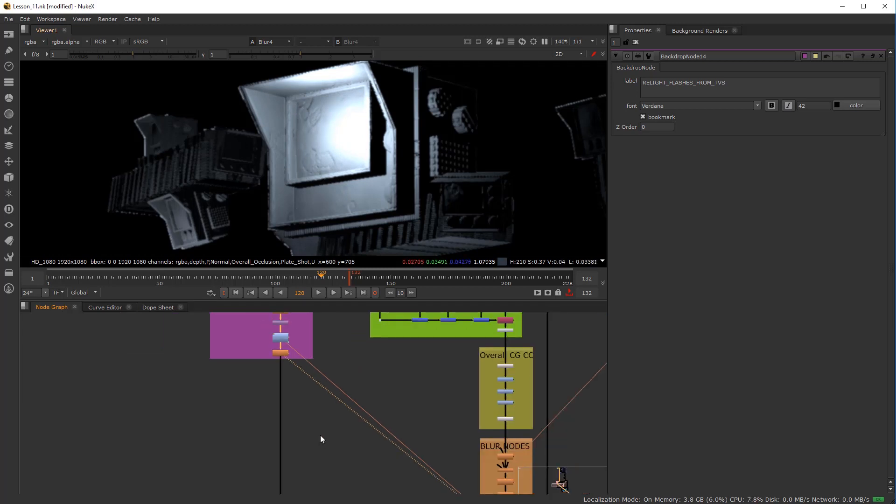
scroll(332, 478, down, 5)
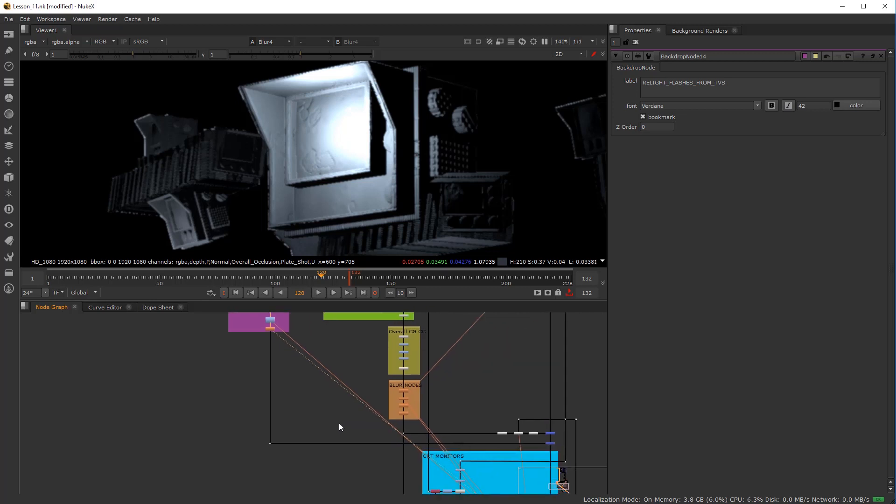
drag(402, 463, 355, 392)
scroll(352, 395, up, 3)
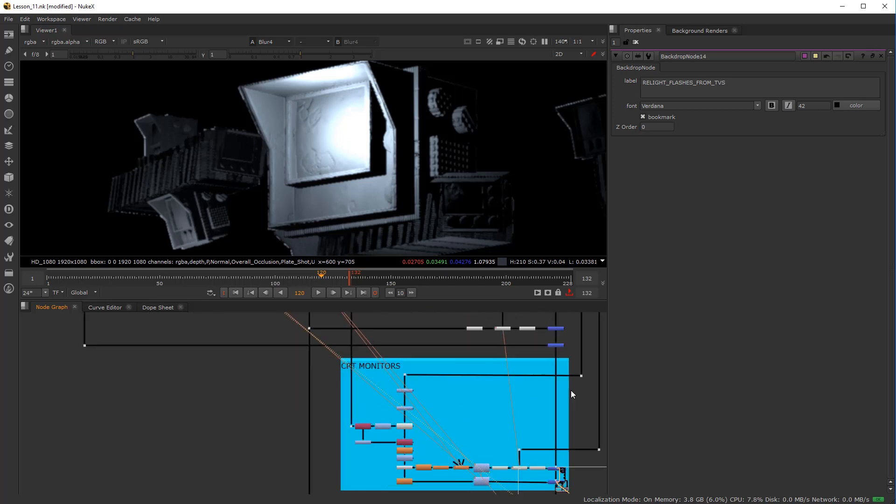
Display the Grade9 output in the CRT MONITORS backdrop and inspect its alpha channel
scroll(348, 447, up, 4)
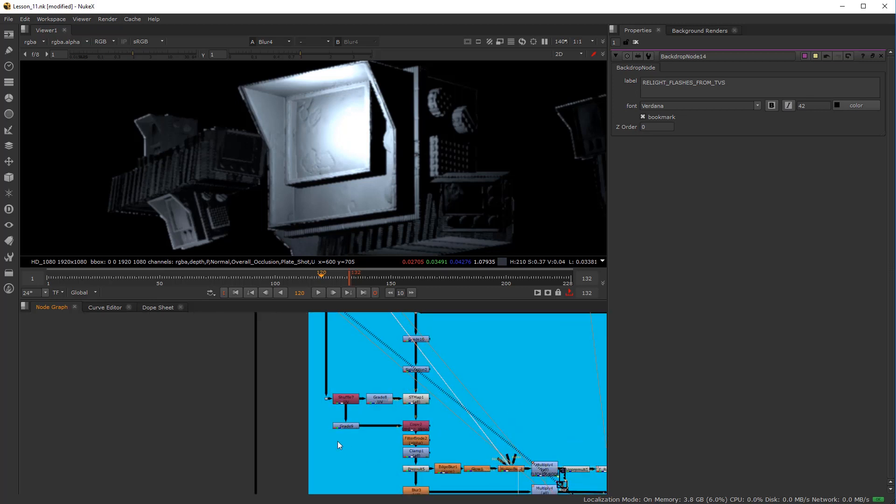
click(339, 424)
key(1)
key(a)
key(a)
Add a Shuffle node fed by Grade9 in the CRT MONITORS backdrop
scroll(352, 439, down, 4)
drag(316, 438, 379, 450)
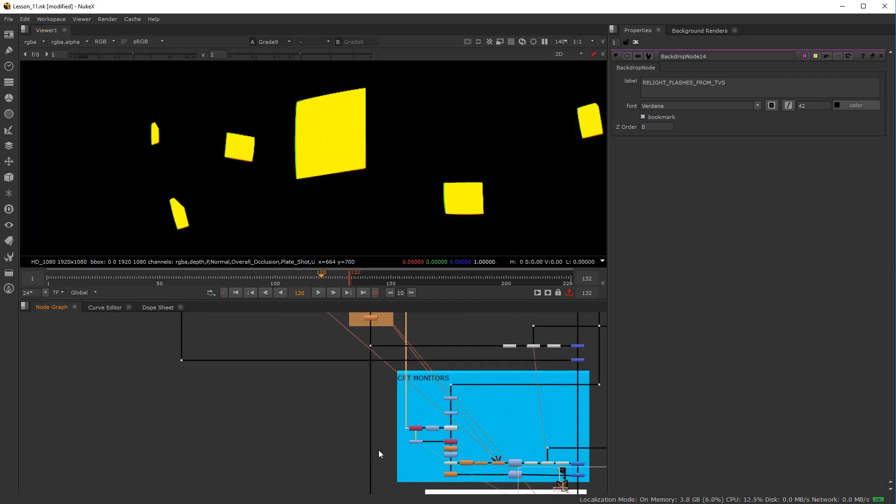
scroll(377, 452, up, 2)
scroll(417, 458, up, 2)
key(Tab)
text(s)
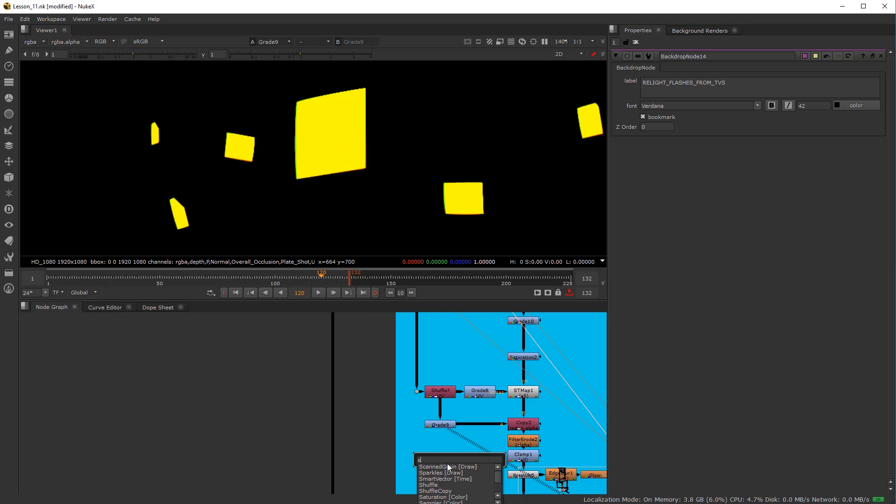
text(huf)
click(438, 467)
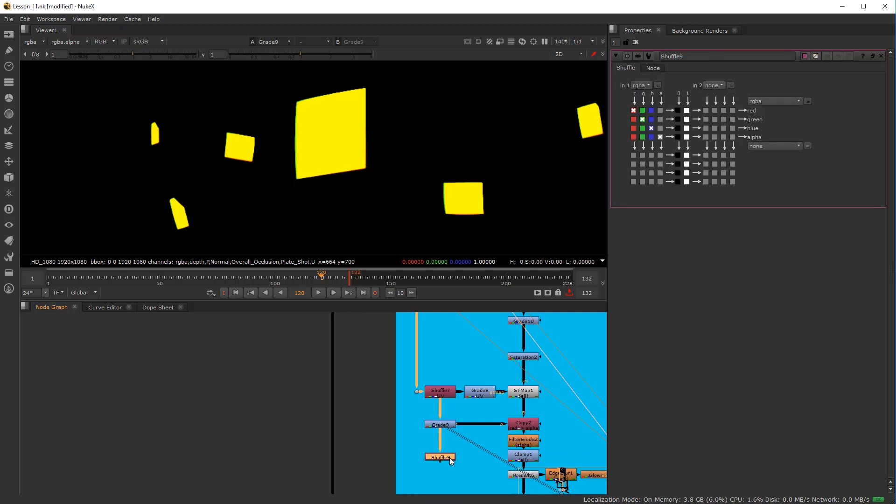
View the new Shuffle node and route the red input into its green, blue and alpha outputs
drag(449, 458, 444, 456)
key(1)
click(634, 120)
click(634, 129)
click(634, 138)
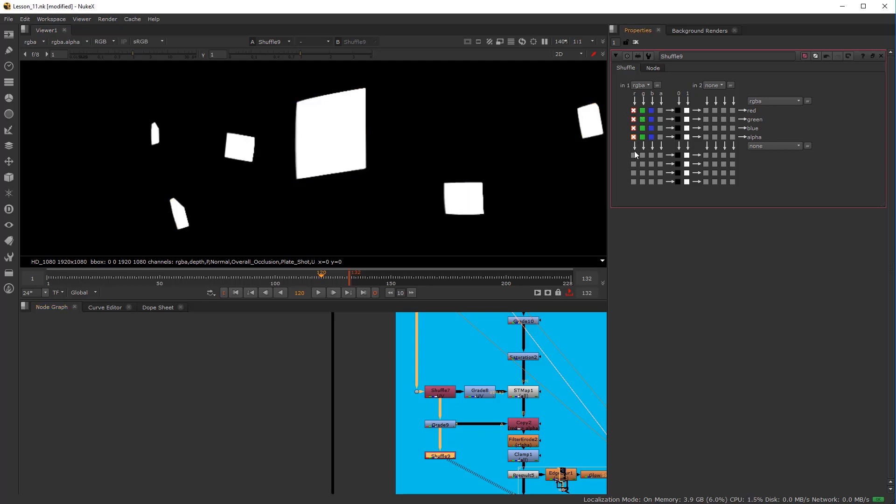
click(404, 416)
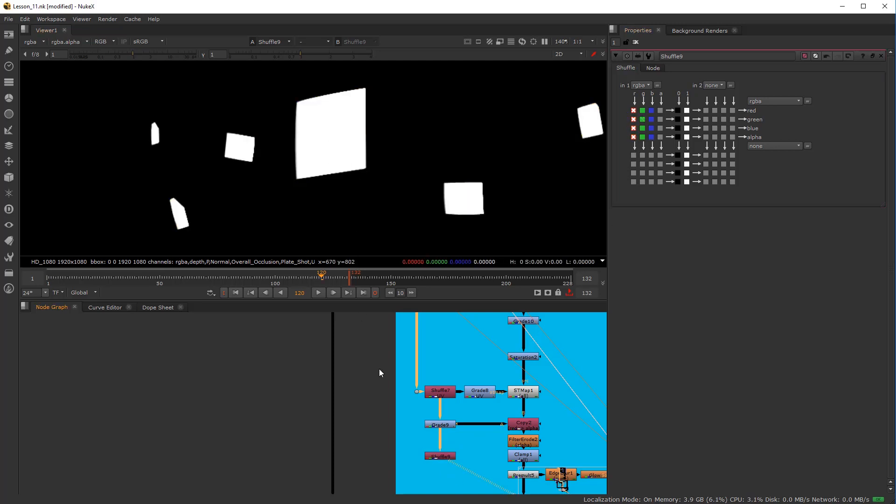
Move Shuffle9 out of CRT MONITORS to just below the purple relight backdrop, routing its link from Grade9 through a dot
scroll(392, 434, down, 4)
scroll(476, 458, up, 1)
drag(433, 450, 246, 381)
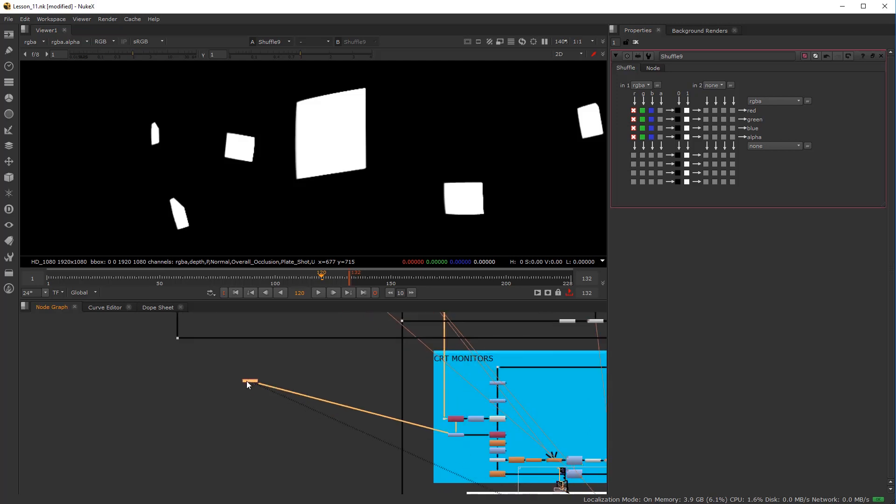
scroll(191, 366, down, 3)
scroll(355, 440, up, 2)
drag(441, 447, 346, 458)
mouse_move(363, 426)
mouse_down()
mouse_move(354, 328)
mouse_move(358, 427)
mouse_up()
scroll(357, 424, down, 2)
scroll(357, 416, up, 2)
click(387, 427)
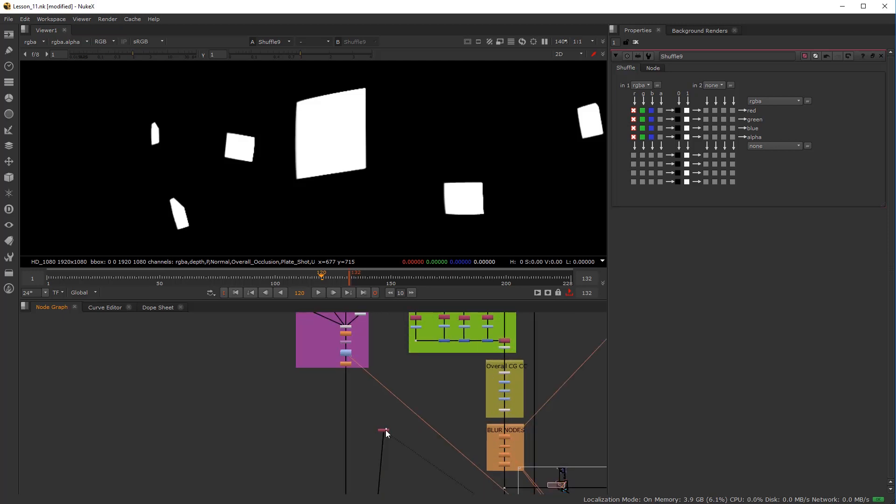
drag(382, 430, 392, 458)
drag(392, 458, 380, 466)
click(350, 366)
scroll(346, 364, down, 4)
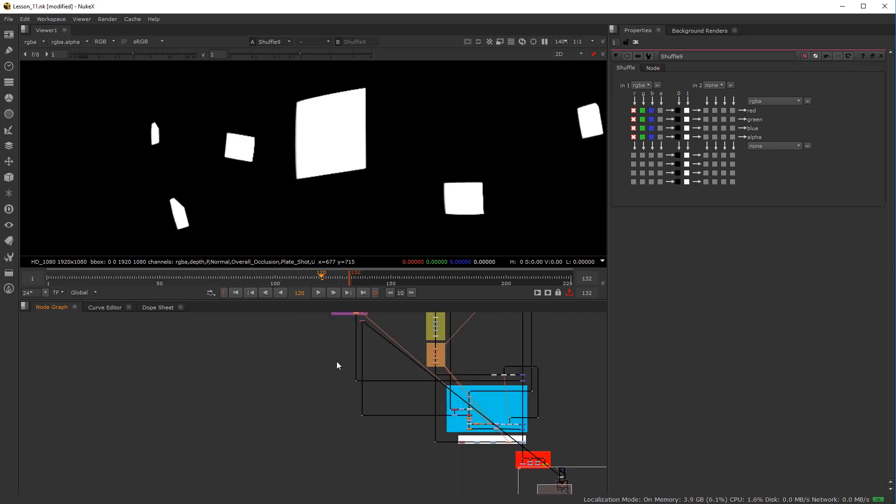
Enlarge the purple relight backdrop downward and place Shuffle9 inside it, beside the Multiply4 branch
scroll(349, 322, up, 4)
drag(352, 321, 364, 403)
scroll(363, 404, up, 4)
drag(424, 352, 431, 424)
scroll(395, 374, up, 1)
scroll(393, 401, down, 3)
drag(399, 410, 401, 353)
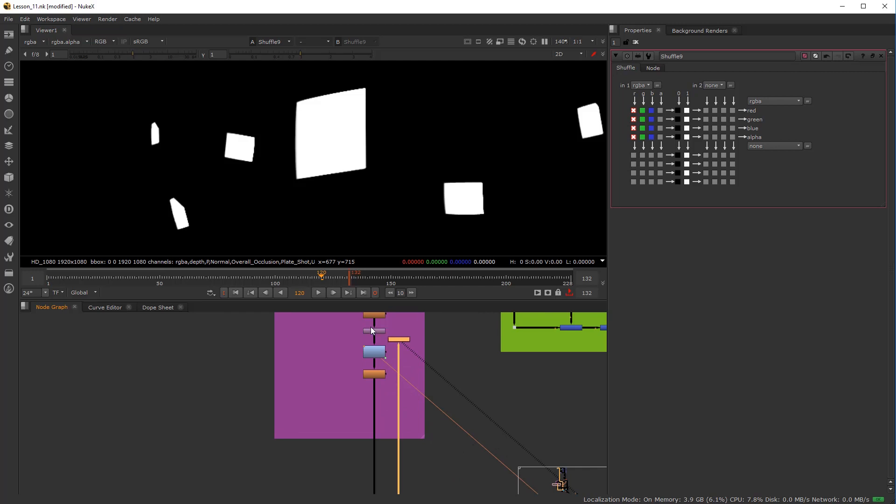
Move Blur4 and Multiply4 down to open a gap below Reformat2, and place Shuffle9 beside that gap
scroll(370, 351, up, 3)
drag(377, 415, 380, 469)
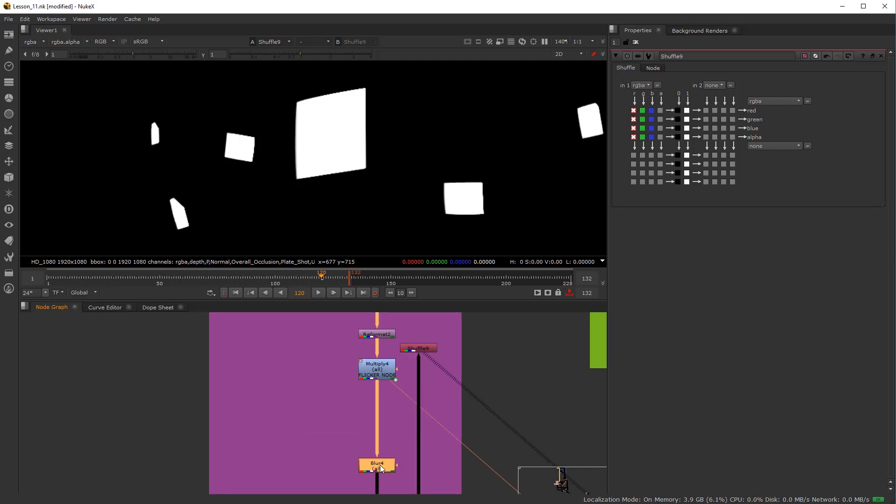
drag(384, 381, 384, 446)
click(415, 349)
drag(414, 348, 414, 374)
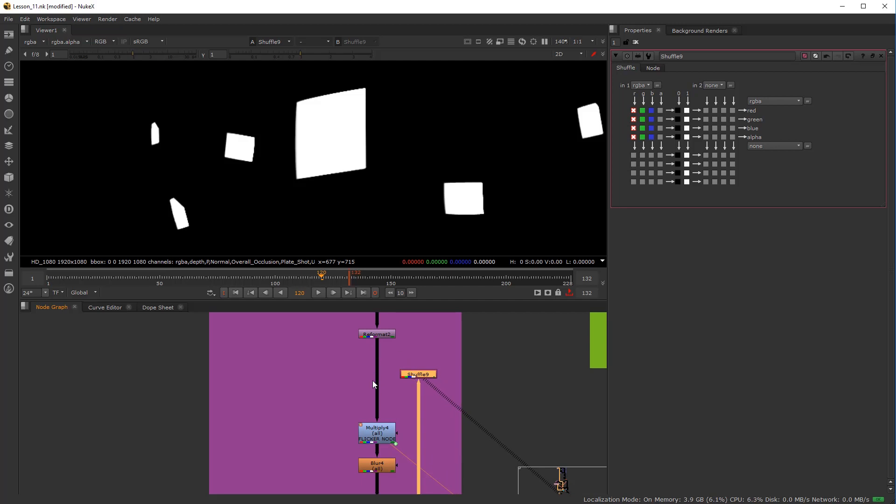
drag(357, 388, 346, 404)
scroll(346, 407, up, 3)
click(404, 403)
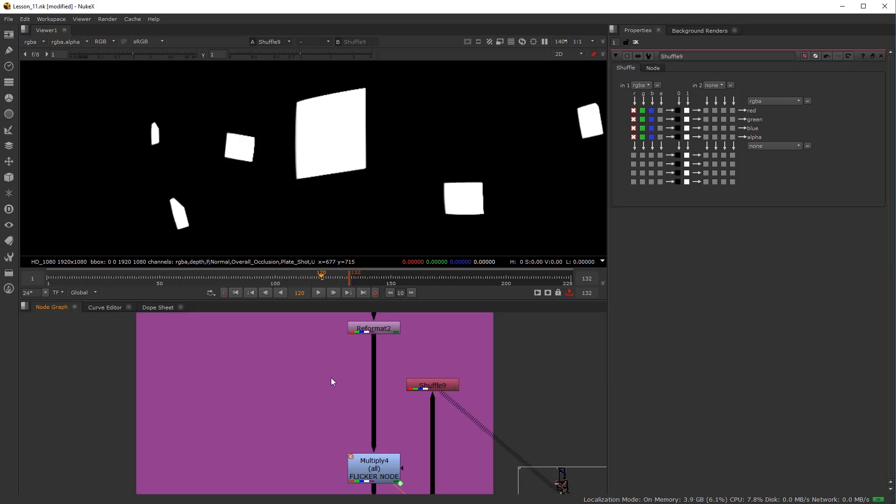
key(Tab)
text(b)
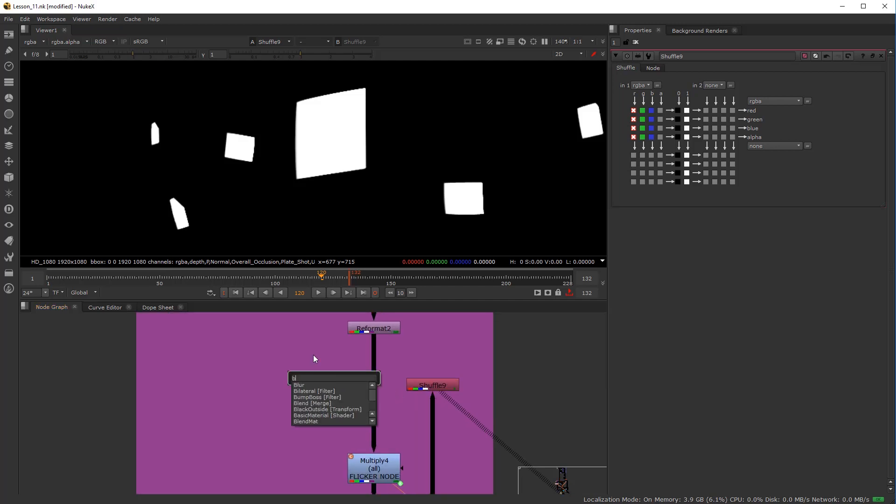
key(Escape)
Insert a Merge node between Reformat2 and Multiply4, connect Shuffle9 to its A input, and view the Merge
key(Tab)
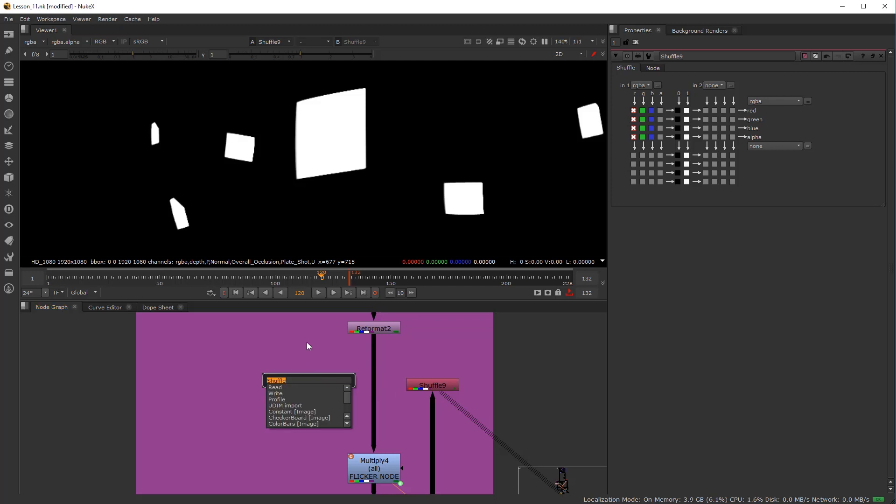
text(merge)
key(Return)
drag(309, 349, 381, 391)
drag(434, 385, 452, 387)
click(378, 385)
drag(359, 365, 437, 391)
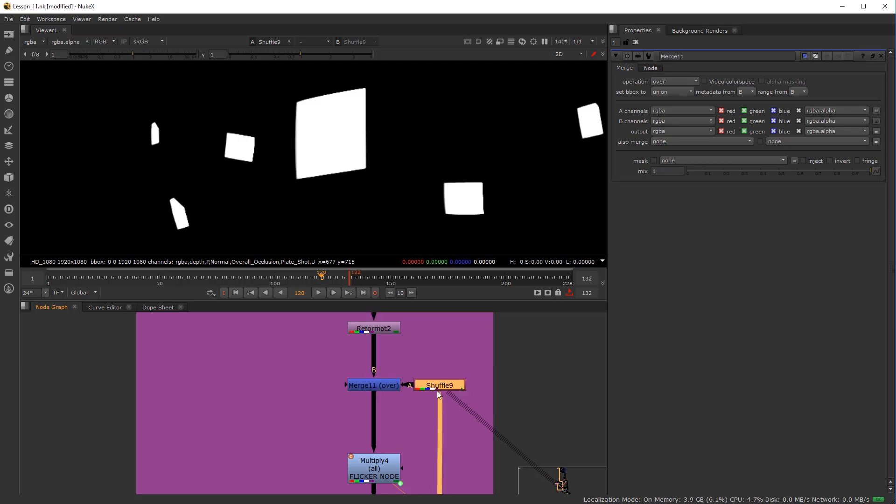
click(362, 388)
key(1)
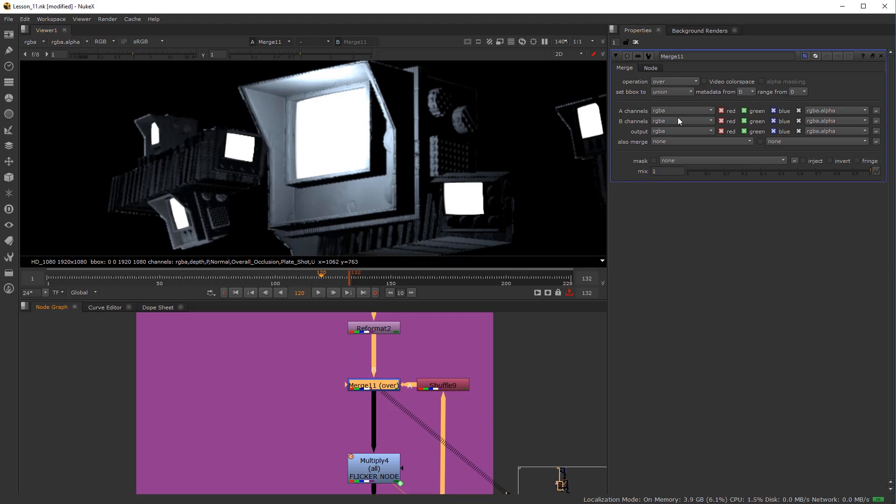
Try different operations on Merge11, such as min, geometric, exclusion, color-burn, from, matte, screen and xor, comparing the results
click(677, 81)
click(677, 81)
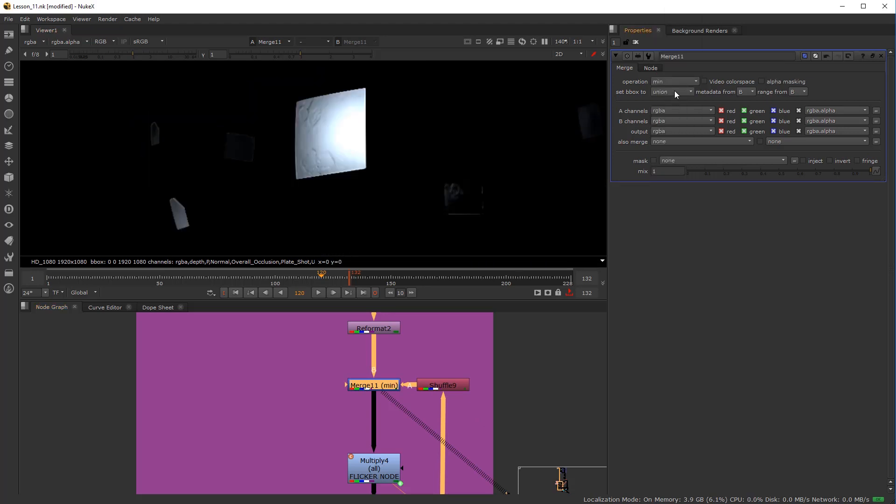
scroll(676, 81, up, 3)
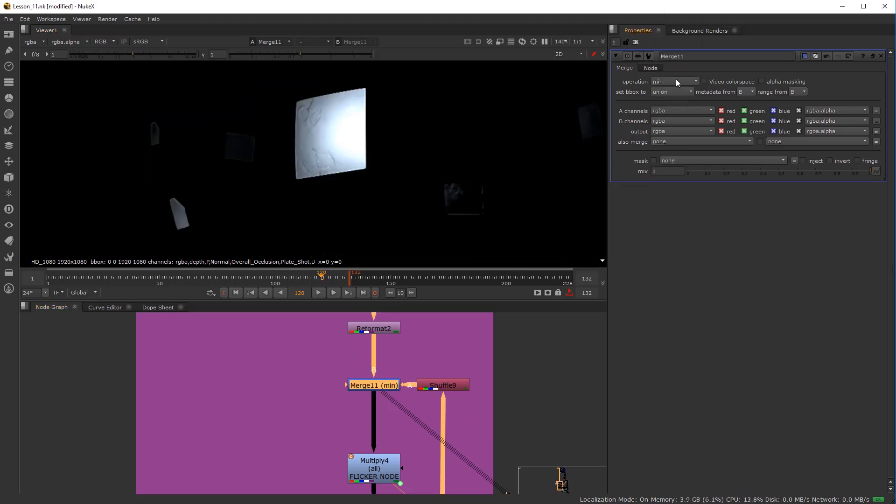
scroll(676, 82, up, 5)
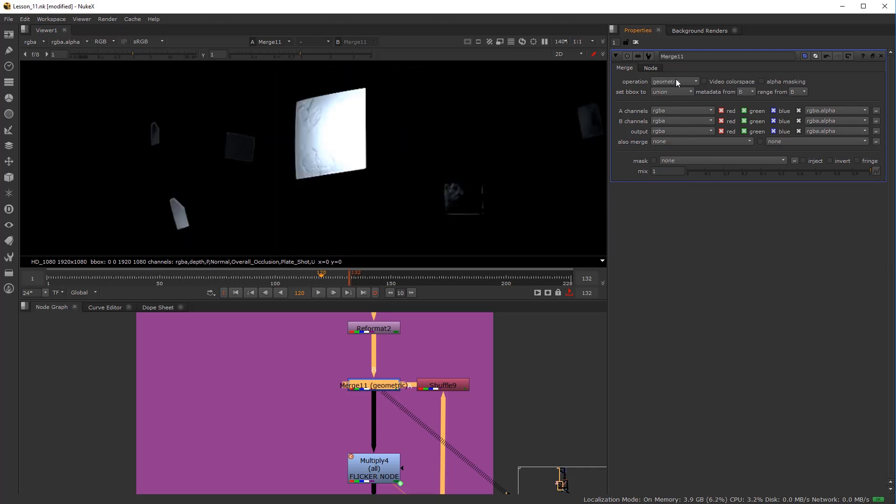
scroll(676, 80, up, 1)
scroll(676, 80, down, 1)
scroll(676, 79, up, 6)
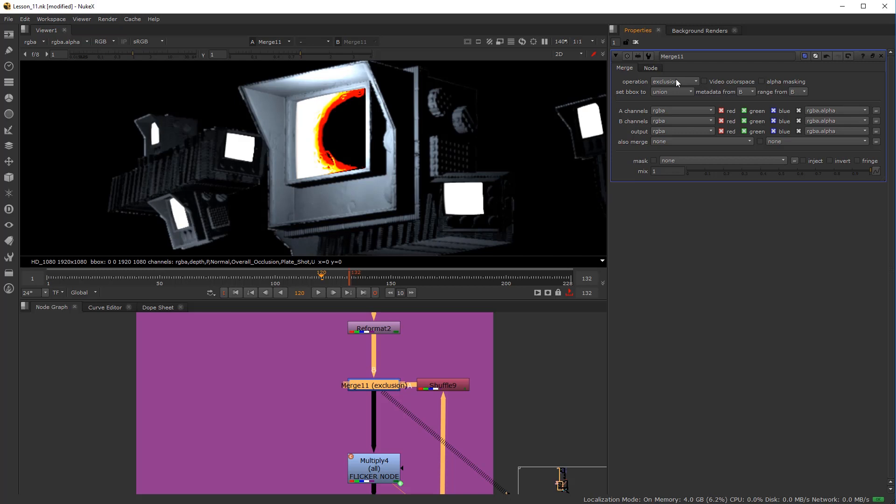
scroll(676, 79, up, 4)
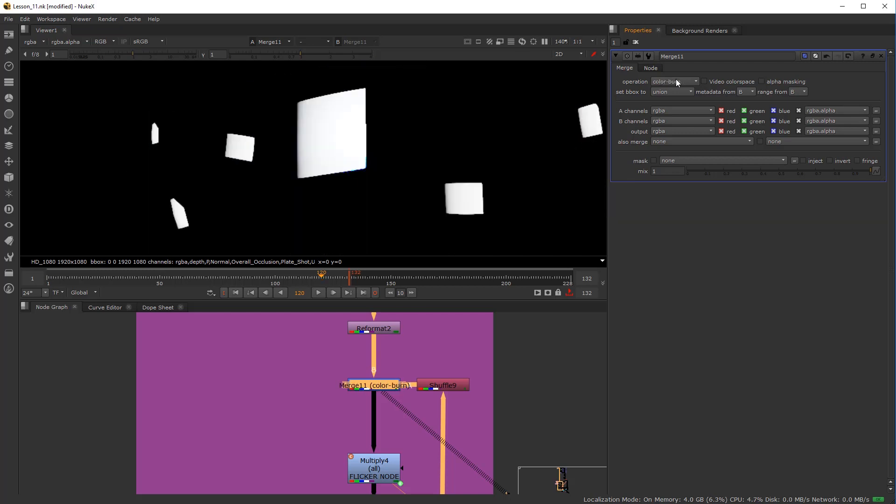
scroll(676, 79, down, 7)
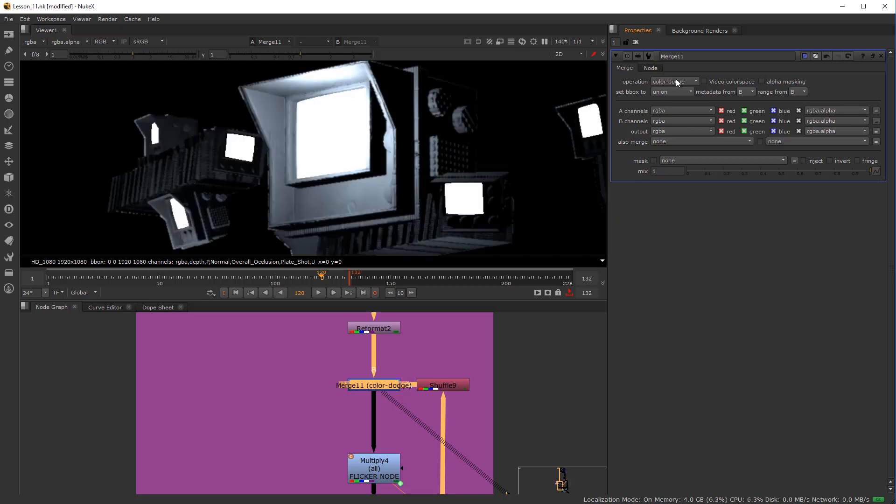
scroll(676, 79, down, 3)
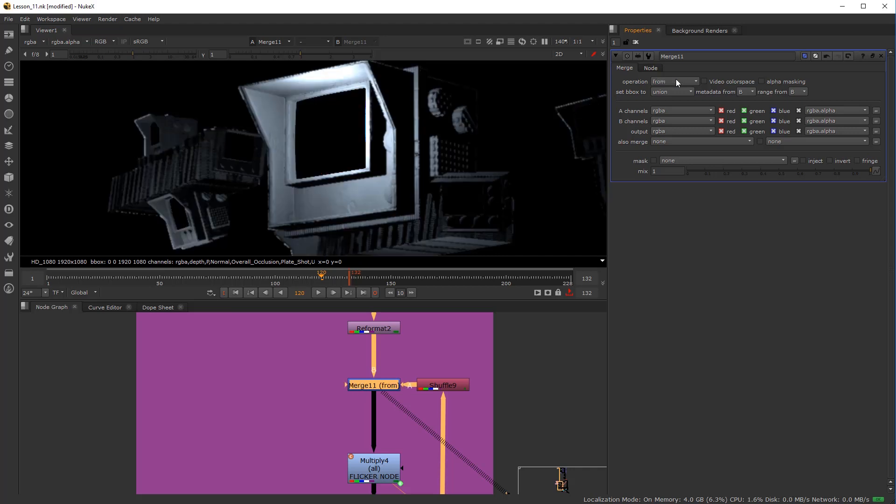
scroll(676, 79, down, 4)
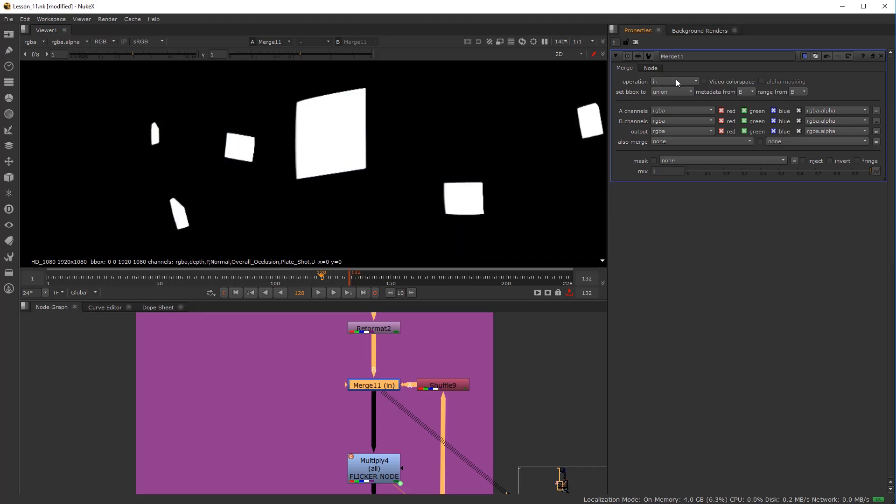
scroll(676, 79, down, 3)
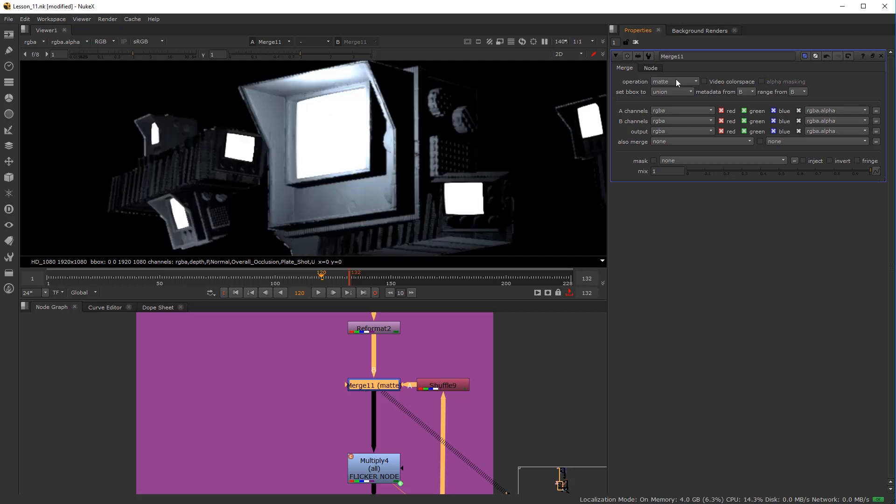
scroll(676, 80, down, 5)
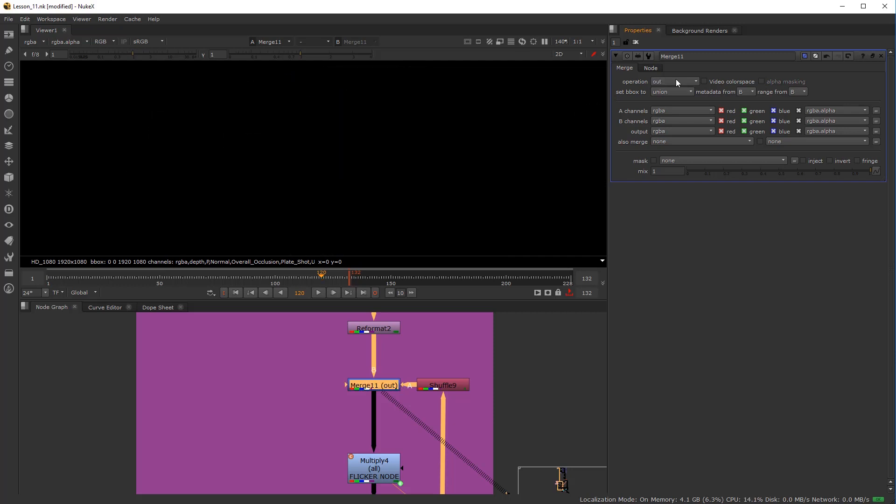
scroll(676, 79, down, 4)
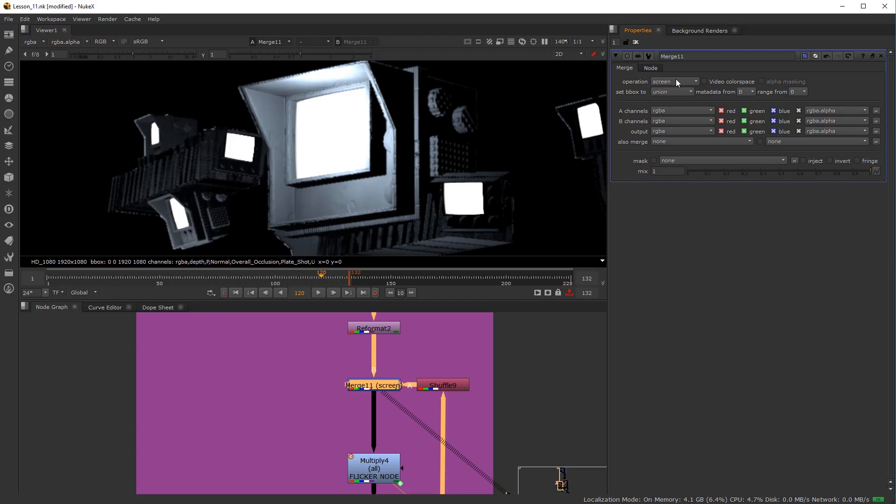
scroll(676, 79, down, 3)
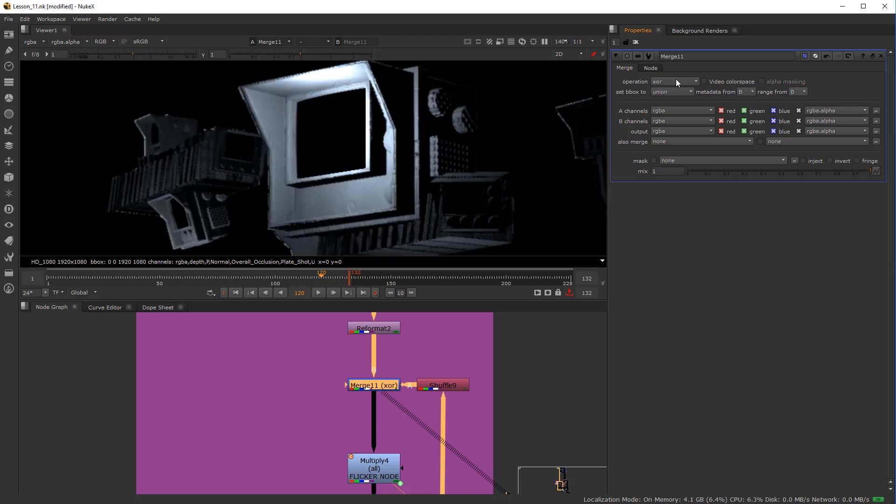
scroll(676, 79, up, 7)
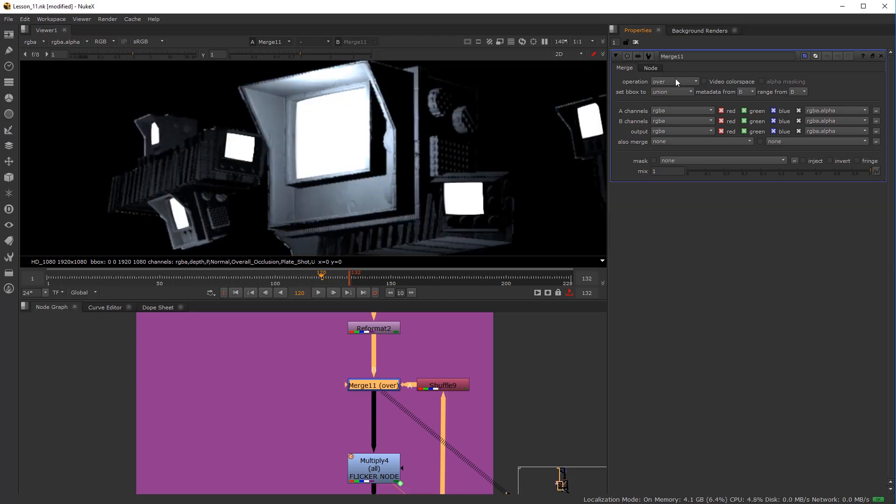
scroll(676, 80, up, 5)
scroll(676, 79, up, 6)
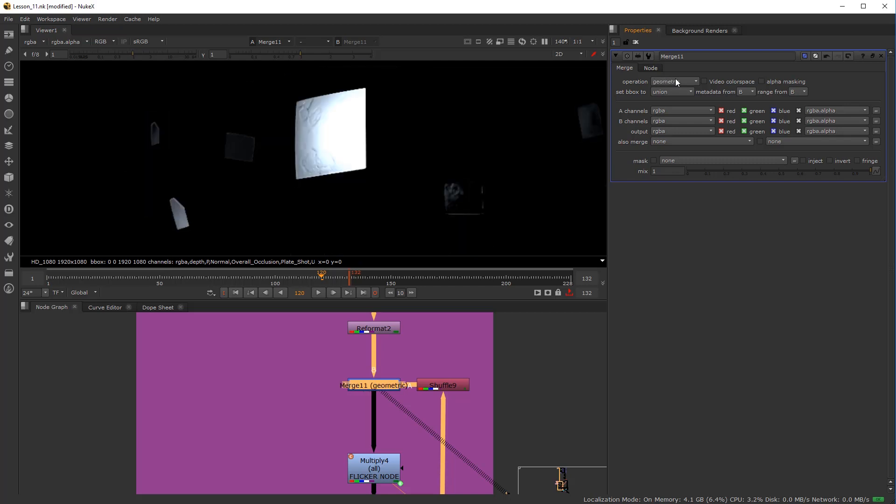
Set the Merge11 operation to from and display the relight branch's result at Blur4
click(677, 82)
click(676, 75)
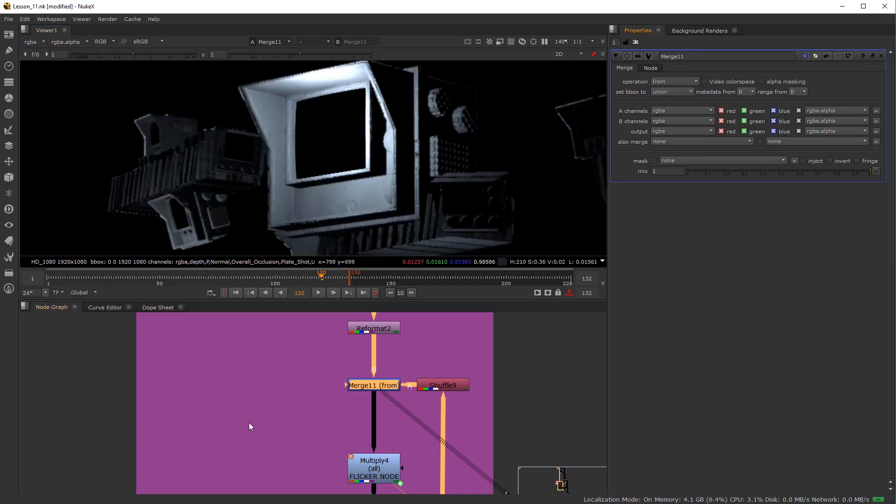
scroll(256, 434, down, 1)
scroll(335, 418, down, 4)
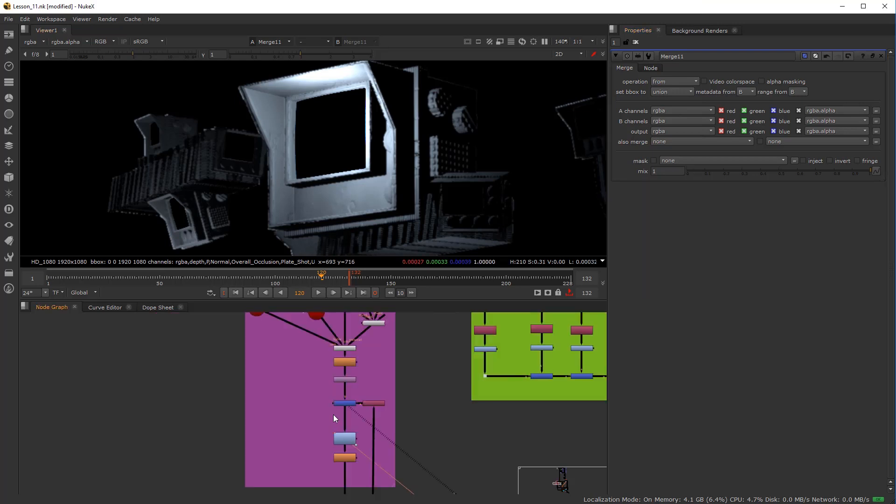
scroll(329, 437, down, 2)
drag(323, 462, 309, 403)
scroll(308, 403, up, 4)
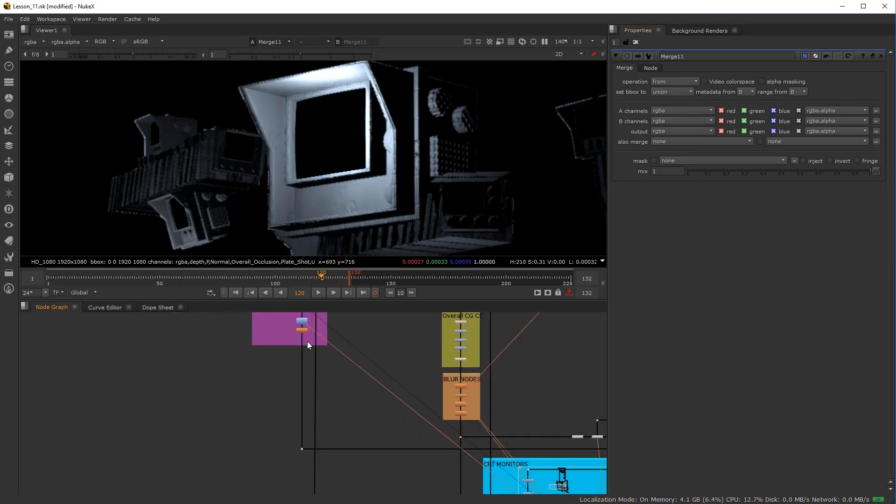
click(302, 330)
key(1)
scroll(332, 362, down, 3)
scroll(439, 380, up, 4)
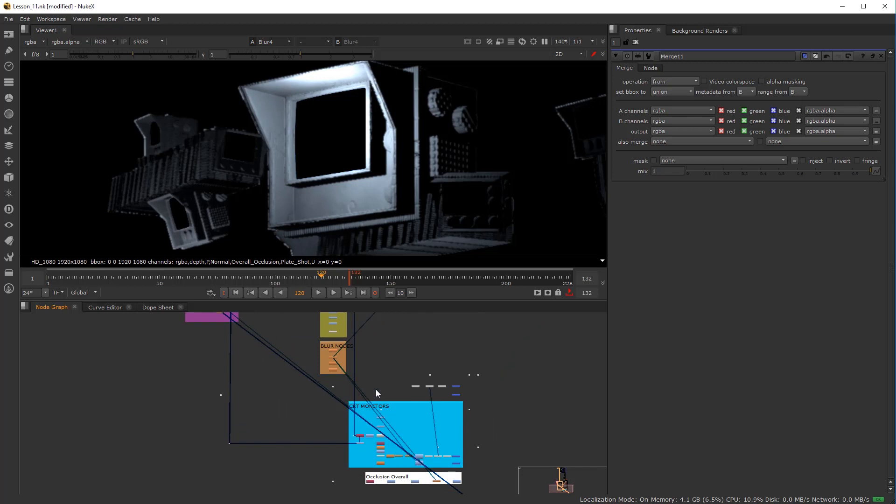
Display the Merge10 composite and examine how the relight falls on the CRT monitors, tracing it back to the relight branch
click(487, 390)
key(1)
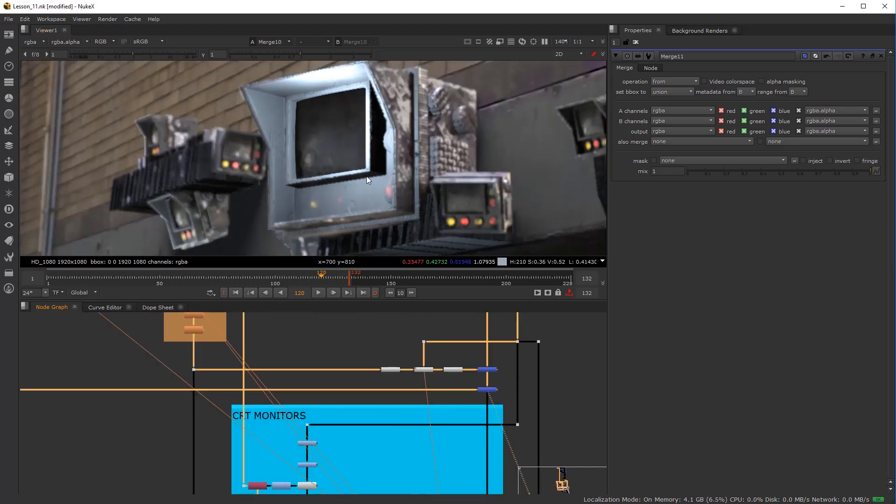
scroll(405, 368, down, 1)
scroll(405, 368, down, 2)
scroll(404, 435, up, 6)
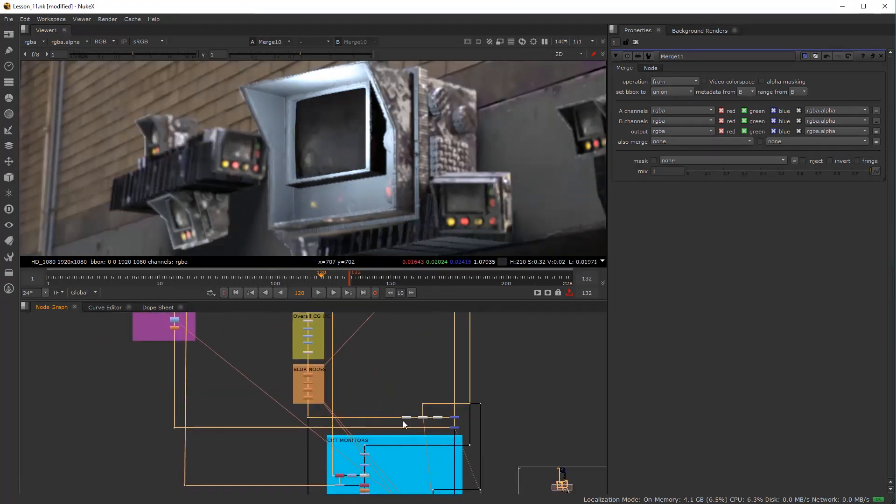
scroll(475, 411, down, 5)
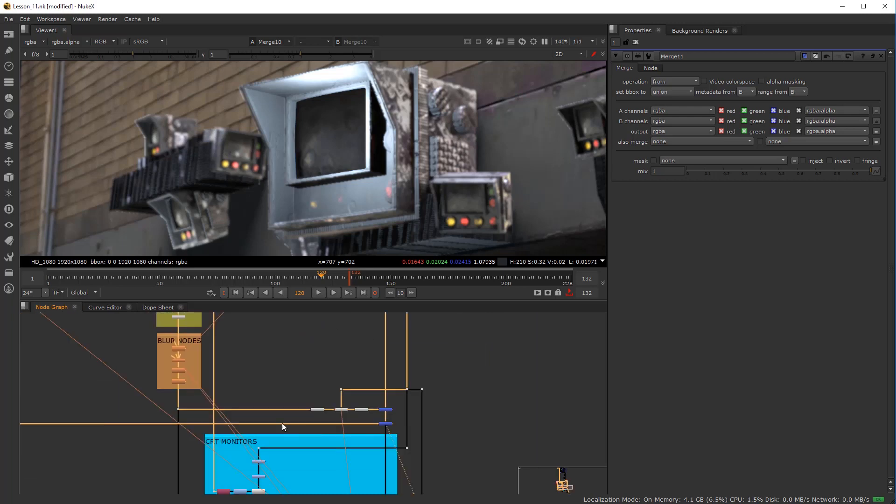
drag(375, 475, 377, 476)
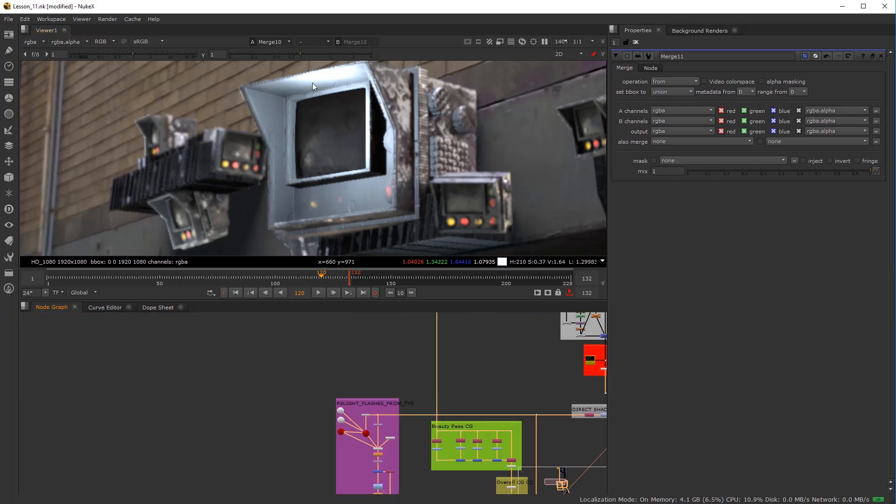
scroll(372, 469, up, 5)
scroll(372, 469, down, 6)
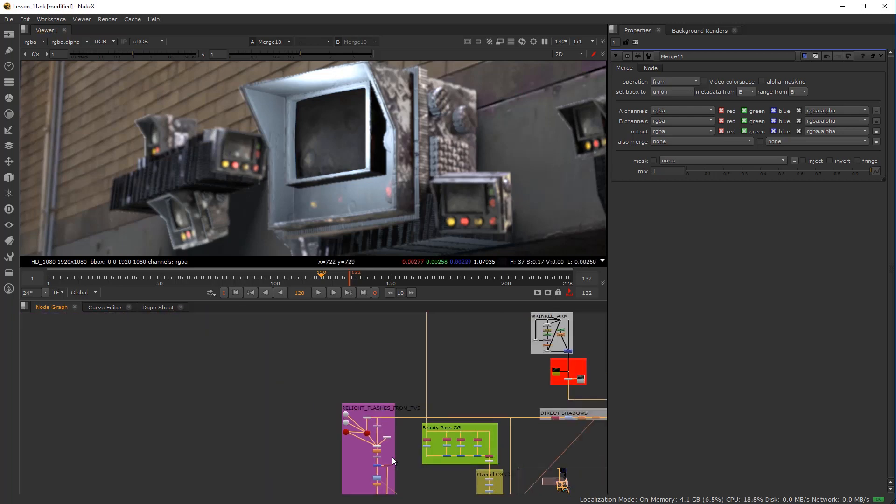
scroll(542, 481, down, 1)
Open the settings of the Merge10 screen merge and try lowering its mix to 0.17
drag(542, 483, 318, 343)
scroll(384, 393, up, 4)
scroll(374, 363, up, 5)
double_click(371, 387)
drag(761, 172, 716, 186)
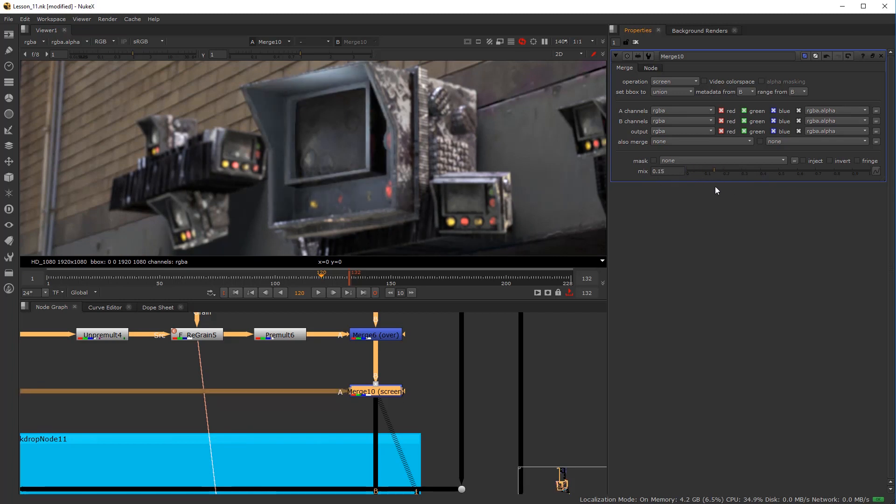
Display the composite at Grade11 in the Occlusion Overall group to check the relight with the monitor screens included
scroll(436, 410, down, 5)
drag(436, 282, 438, 268)
drag(433, 493, 444, 379)
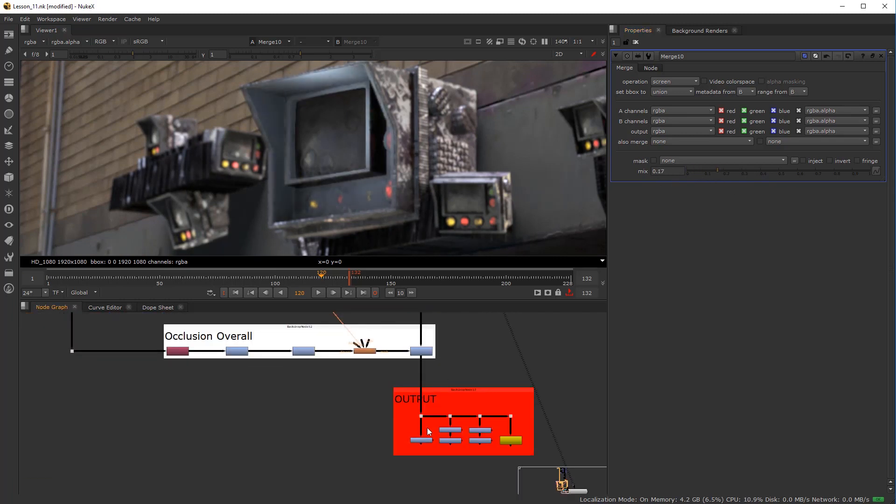
scroll(426, 429, up, 3)
drag(427, 334, 430, 350)
click(426, 338)
key(1)
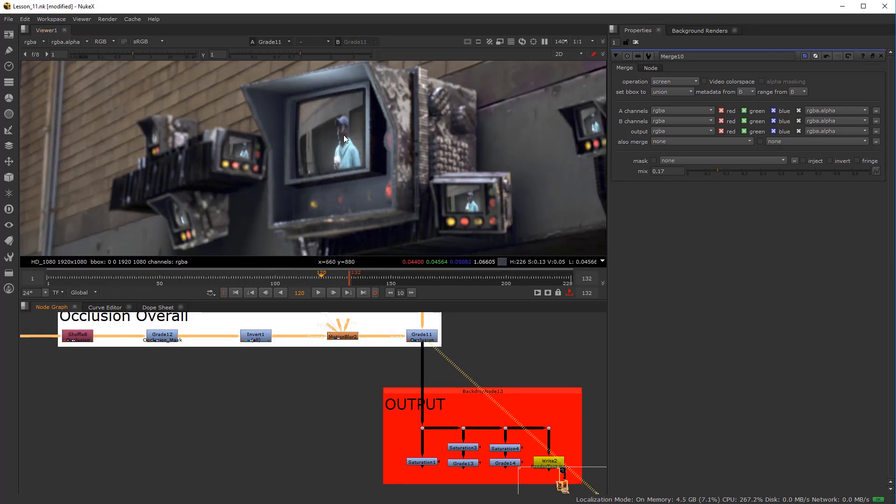
Try Merge10 mix values such as 0.18, 0.25 and 0.065 while checking the large monitor up close
mouse_move(716, 170)
mouse_down()
mouse_move(657, 176)
mouse_move(719, 175)
mouse_up()
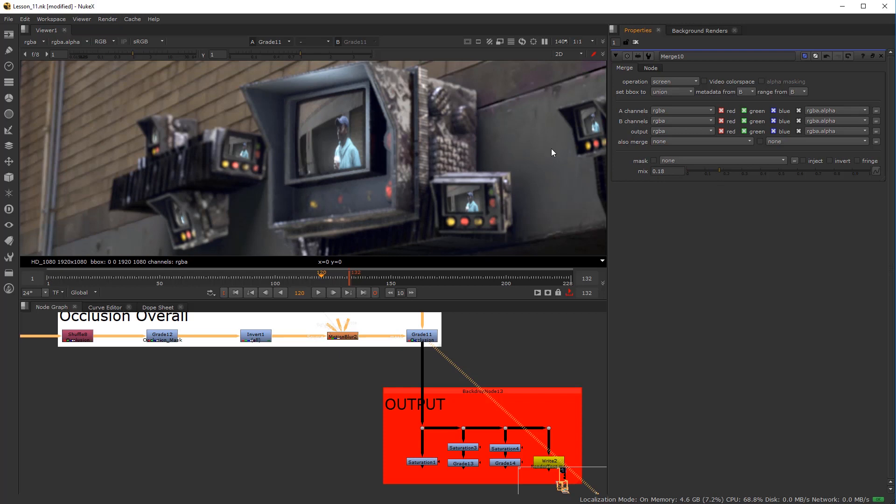
scroll(380, 188, up, 7)
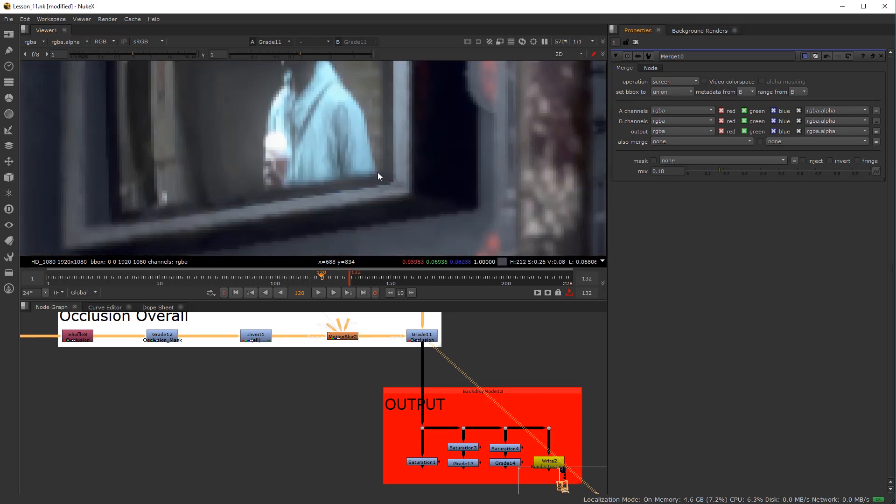
scroll(376, 175, down, 3)
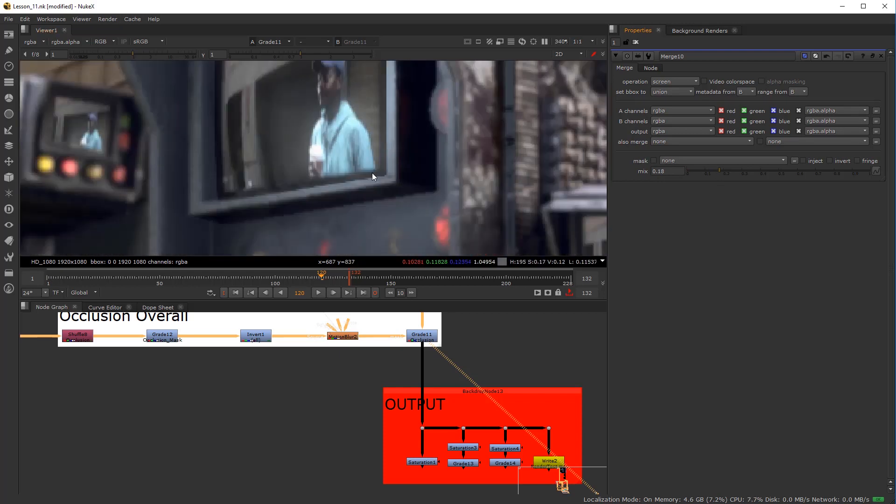
scroll(369, 173, down, 2)
click(723, 172)
drag(722, 172, 733, 170)
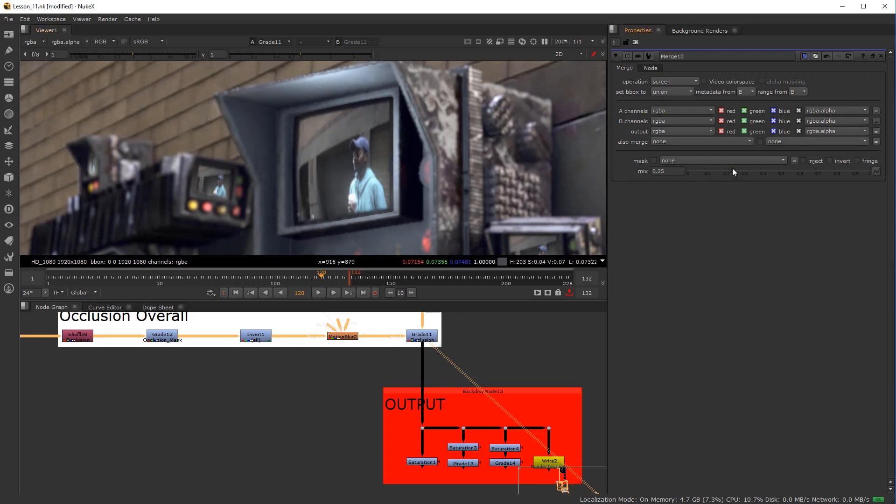
drag(738, 169, 699, 181)
scroll(278, 143, down, 5)
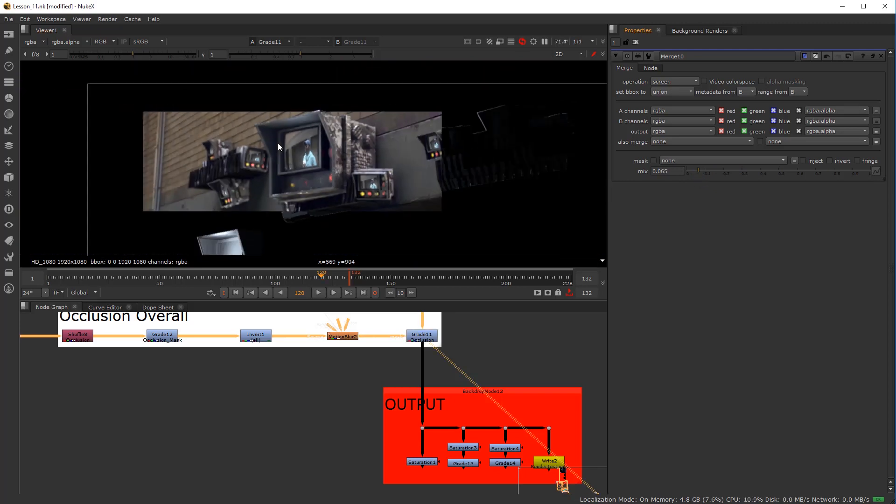
Toggle the Merge9 screen merge in the CRT monitors group to compare the image with and without it
click(380, 360)
scroll(380, 360, down, 3)
drag(380, 360, 349, 485)
scroll(342, 385, up, 3)
click(332, 381)
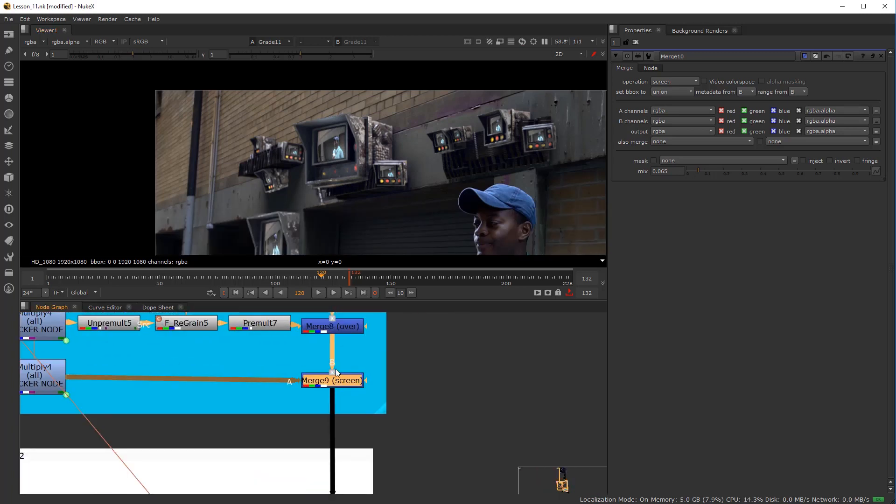
key(d)
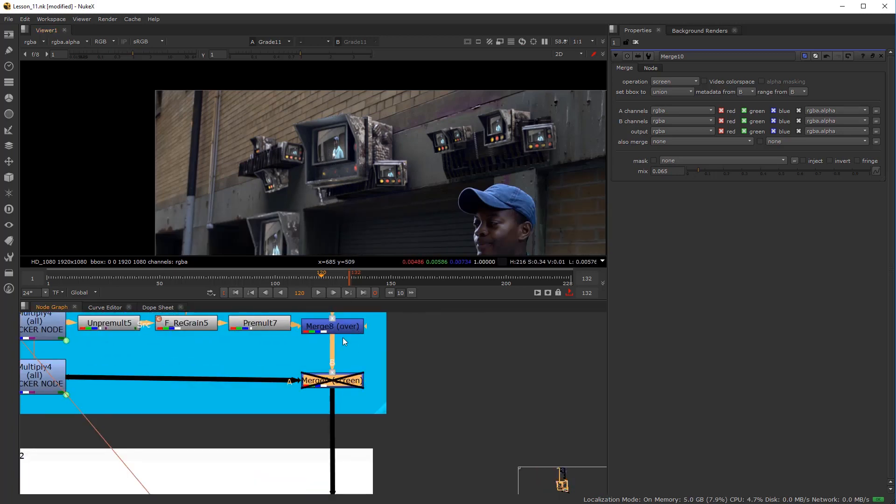
scroll(394, 420, down, 3)
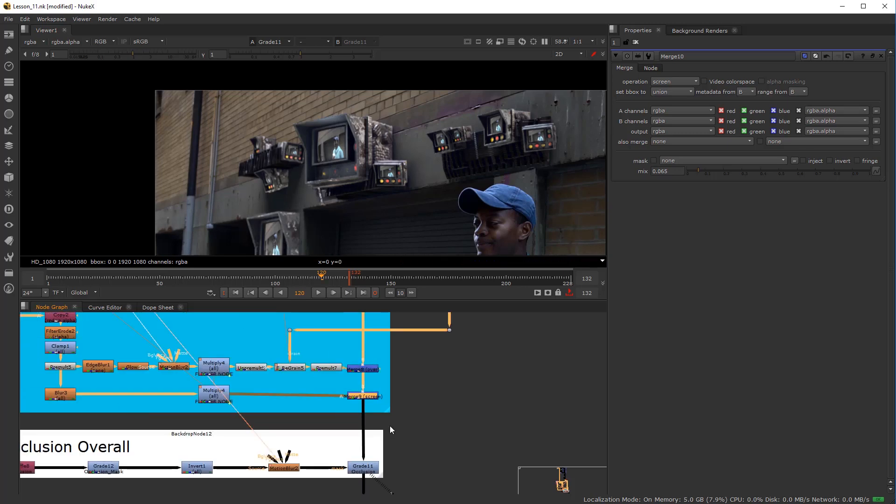
Toggle Merge10 off and on repeatedly to compare the monitors with and without the flash relight
scroll(394, 420, down, 8)
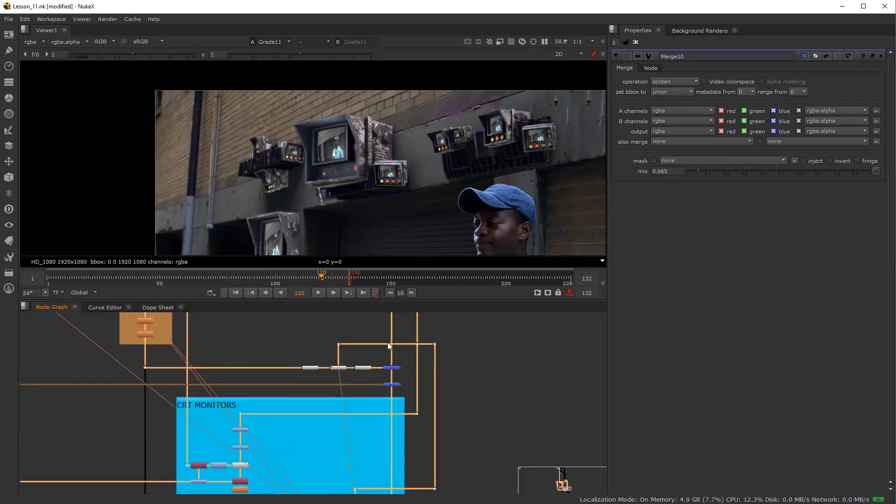
scroll(382, 424, up, 8)
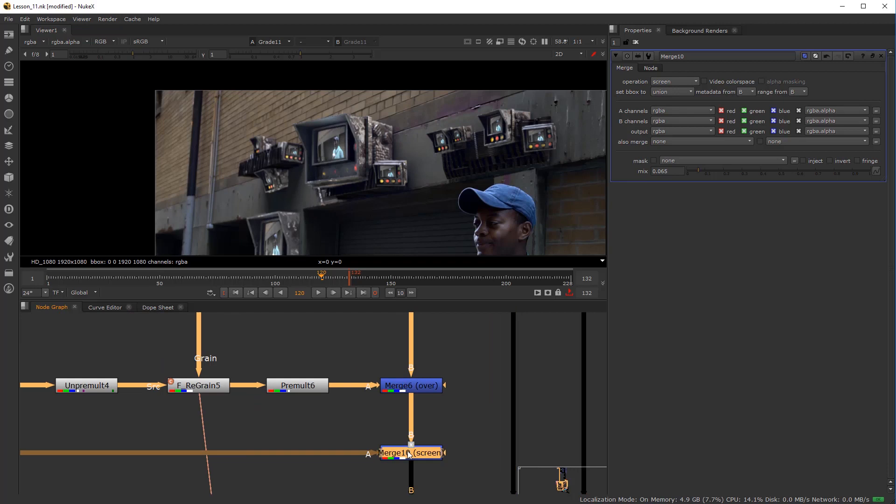
key(d)
key(d)
key(d)
key(d)
key(d)
key(d)
key(d)
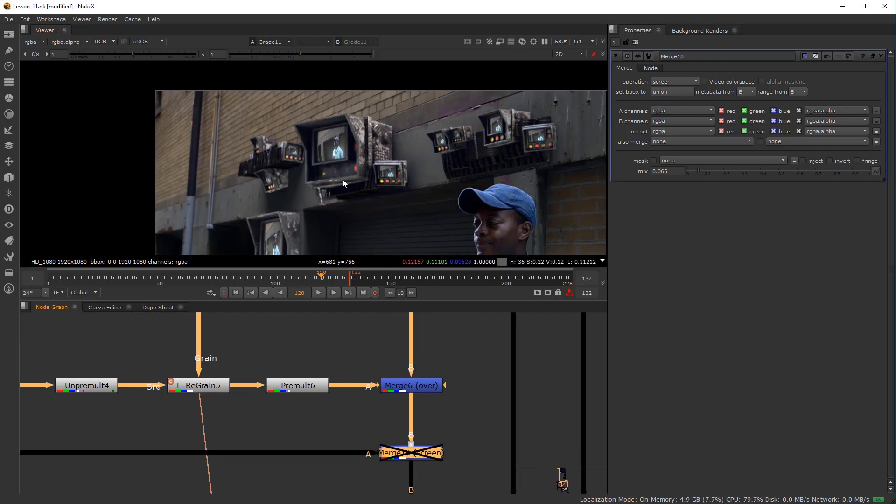
scroll(330, 155, up, 4)
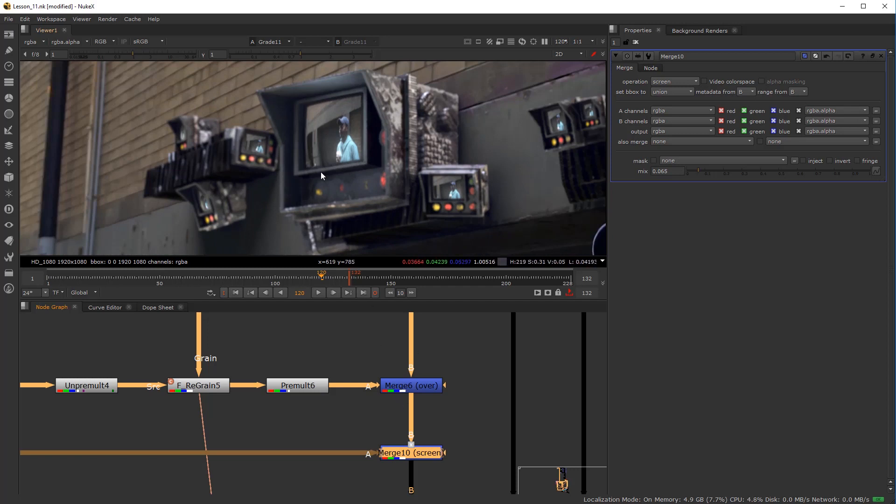
Display the relight branch at Merge11 to inspect the light falling around the cut-out monitor screens
scroll(308, 409, down, 8)
drag(51, 317, 354, 427)
scroll(344, 393, up, 4)
scroll(374, 405, up, 3)
scroll(375, 406, down, 4)
scroll(379, 422, up, 5)
scroll(353, 410, down, 4)
scroll(374, 444, up, 3)
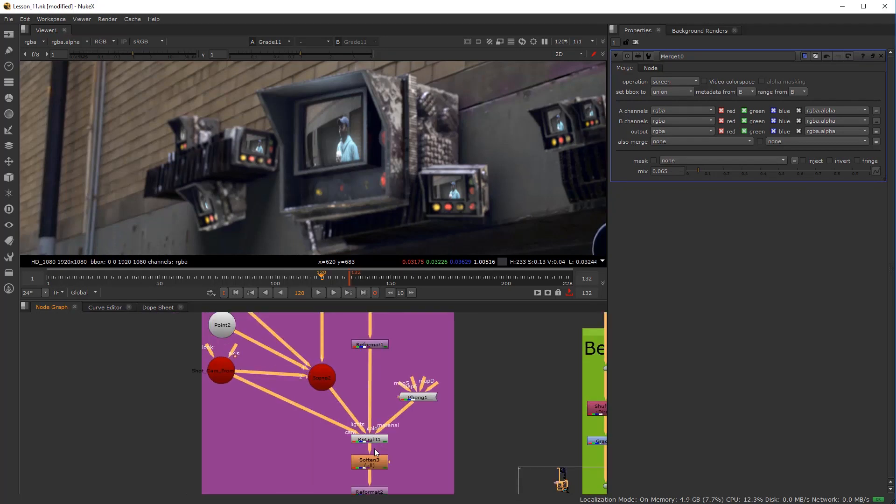
scroll(373, 448, down, 3)
scroll(371, 446, up, 2)
drag(385, 475, 372, 391)
click(374, 362)
key(1)
In the 3D view, nudge the Point1 light and move the Point2 light to about x 0.344, y 0.0636, z 0.099
scroll(343, 363, down, 4)
drag(293, 336, 318, 493)
scroll(324, 436, up, 8)
double_click(332, 431)
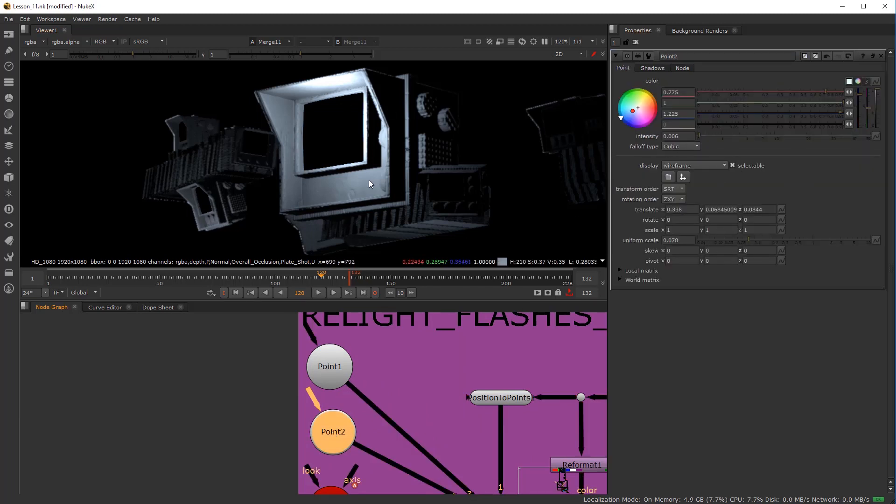
key(Tab)
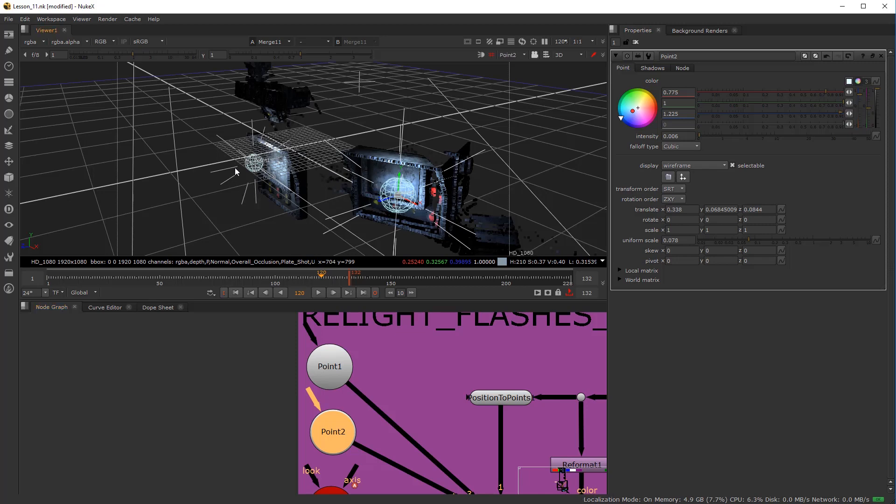
drag(188, 184, 232, 138)
click(230, 187)
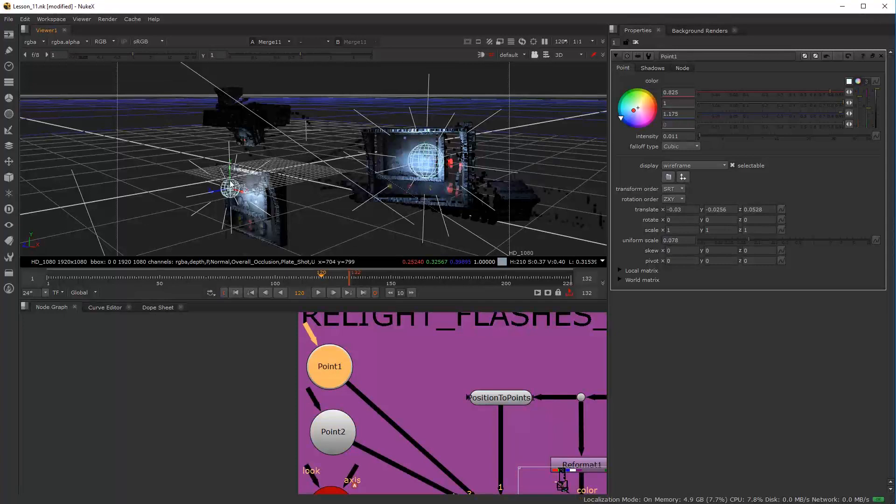
drag(215, 201, 204, 207)
click(441, 177)
drag(464, 206, 268, 177)
drag(230, 147, 211, 159)
Display the composite at Merge9 to check the monitors with the repositioned lights
scroll(329, 425, down, 5)
drag(331, 476, 119, 164)
scroll(494, 426, up, 5)
click(483, 364)
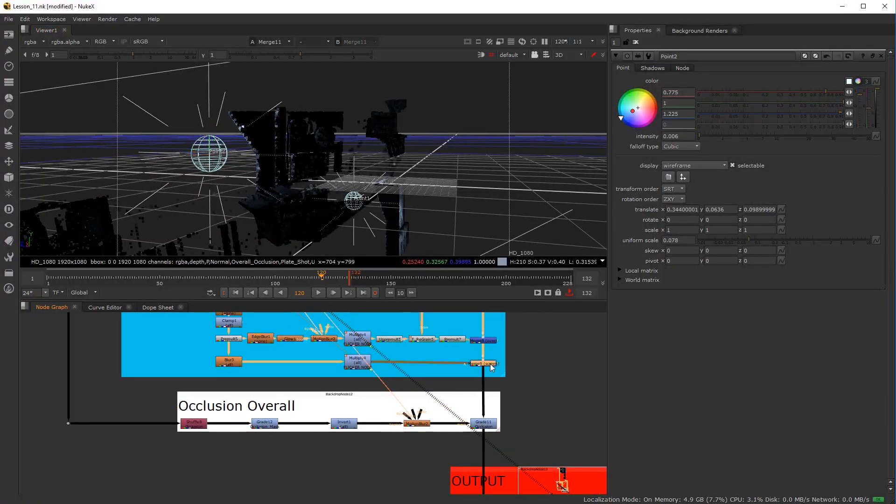
key(1)
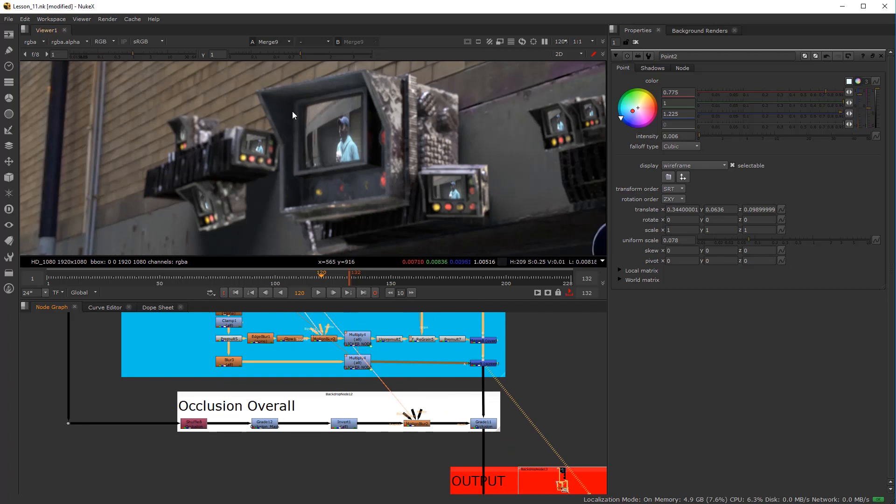
Try raising the Merge9 mix to about 0.11 and undo the change
scroll(311, 382, down, 5)
drag(299, 386, 394, 394)
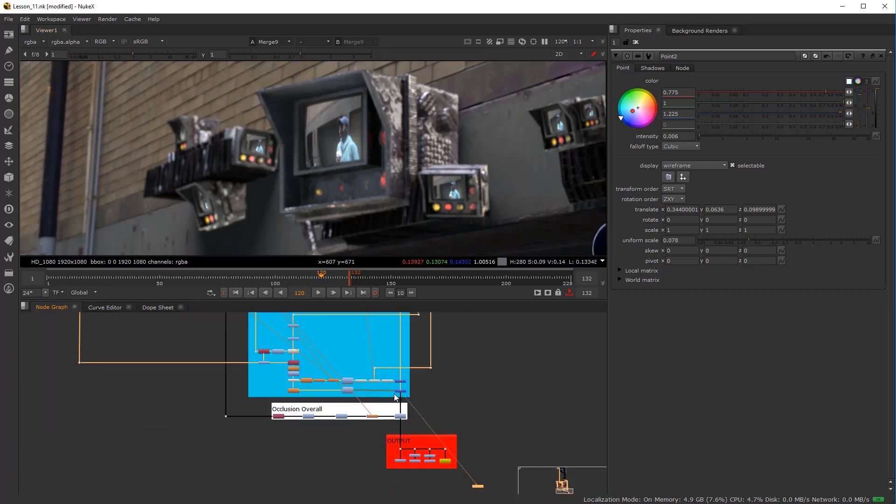
scroll(403, 391, up, 5)
scroll(400, 374, up, 6)
double_click(383, 399)
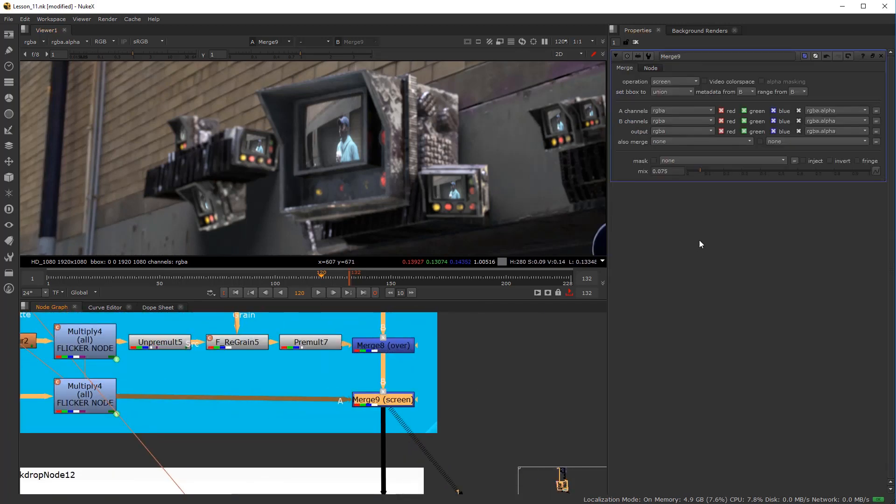
drag(700, 170, 710, 170)
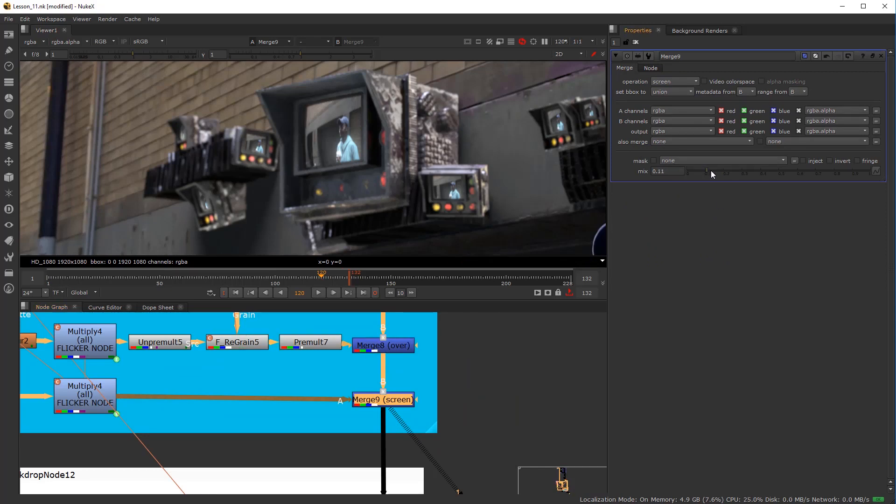
key(ctrl+z)
Set the Merge10 mix to 0.125 and check the relight on the monitors
scroll(429, 398, down, 3)
drag(430, 325, 424, 400)
scroll(425, 404, down, 5)
scroll(435, 354, up, 8)
click(423, 382)
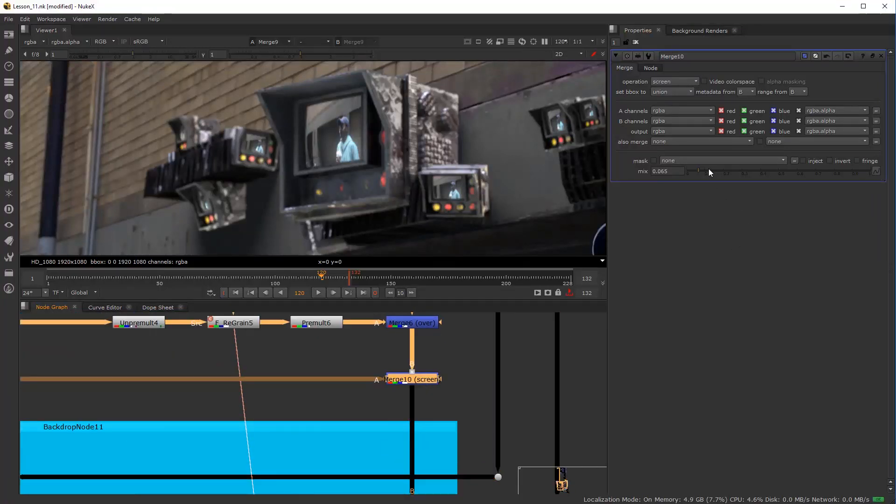
drag(701, 172, 713, 172)
mouse_move(711, 170)
mouse_down()
mouse_move(719, 172)
mouse_move(710, 170)
mouse_up()
scroll(349, 203, down, 4)
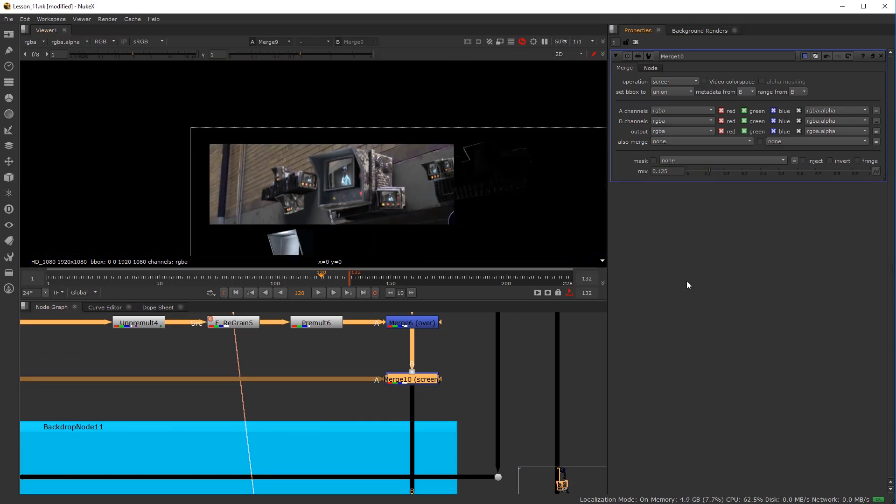
scroll(369, 180, up, 5)
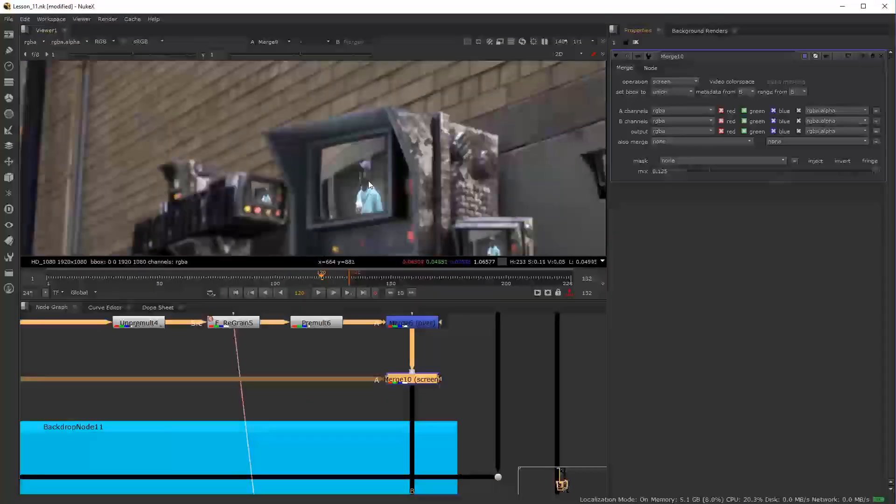
Display the relight branch at Blur4 and inspect the light on the large monitor
scroll(240, 380, down, 6)
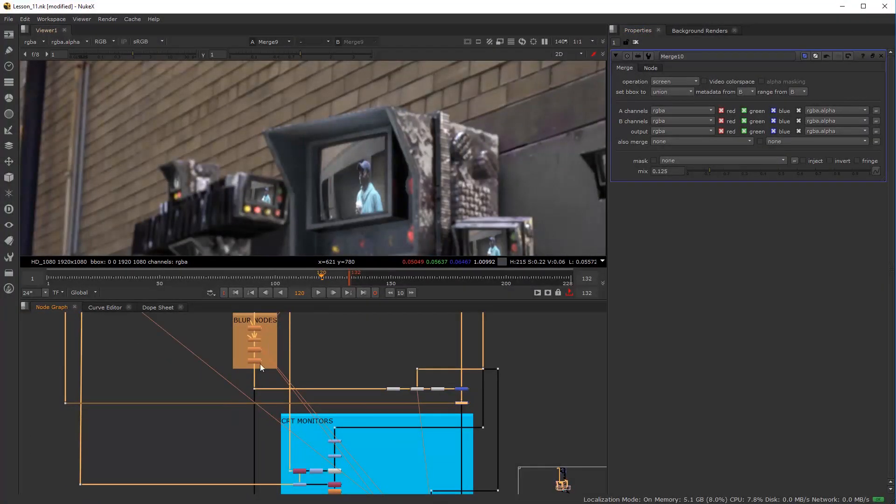
scroll(271, 421, down, 3)
drag(192, 372, 256, 402)
scroll(232, 366, up, 9)
drag(242, 370, 236, 389)
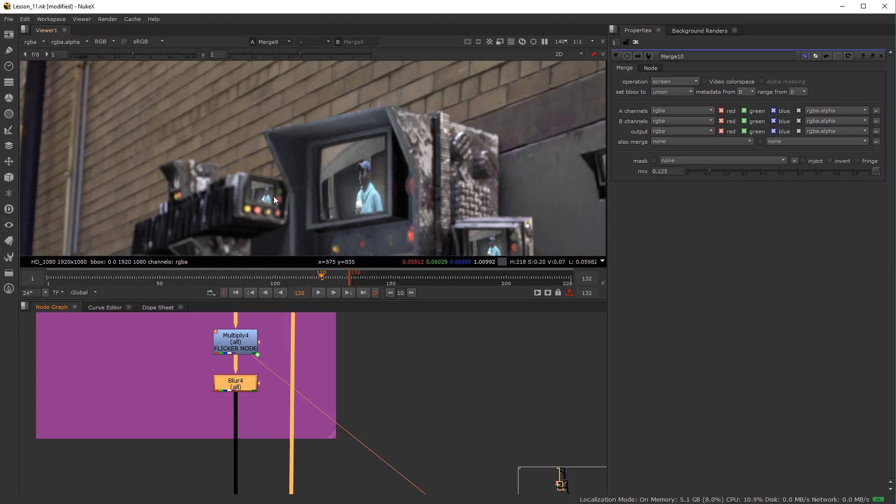
scroll(311, 210, up, 2)
scroll(226, 363, down, 4)
scroll(246, 397, up, 2)
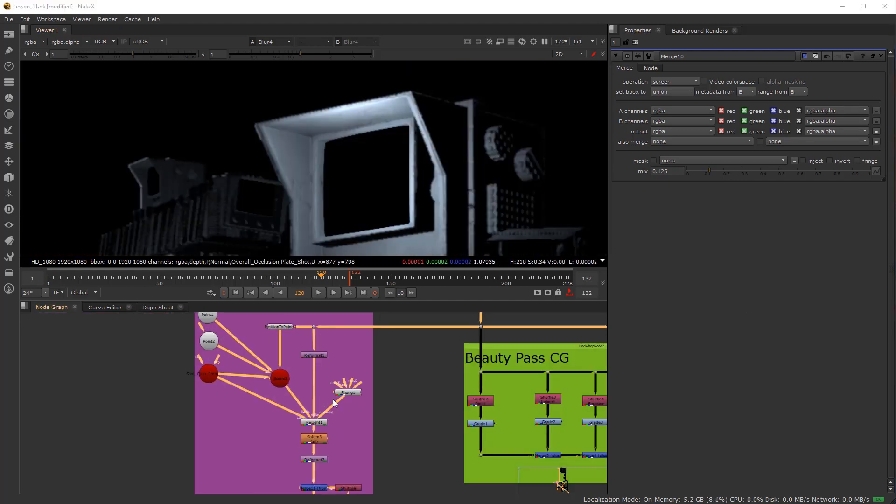
Move Shuffle9 away from Merge11 in the relight branch to make room on their connection
scroll(359, 470, down, 2)
scroll(358, 422, up, 3)
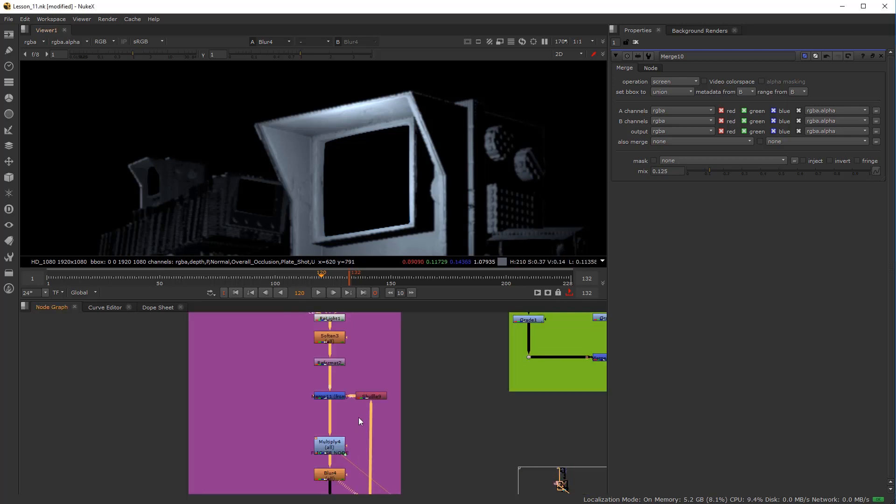
scroll(363, 402, up, 3)
click(369, 386)
drag(380, 390, 415, 389)
click(358, 358)
key(Tab)
text(e)
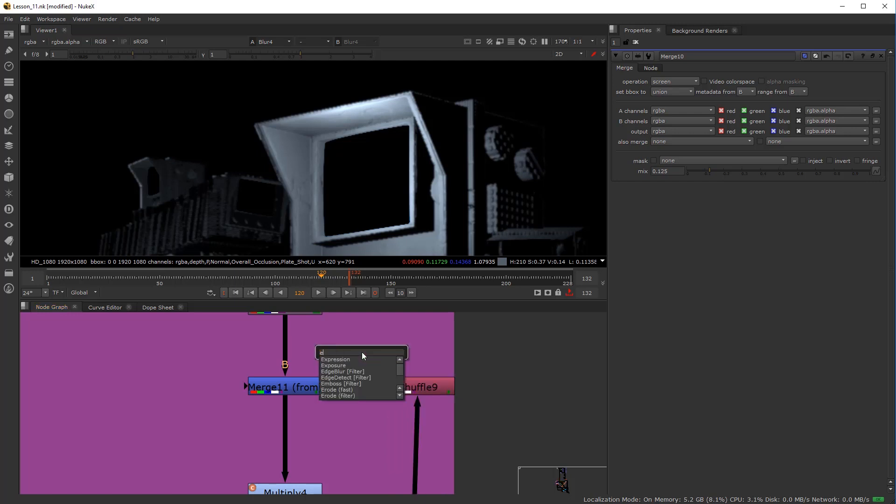
text(r)
click(343, 366)
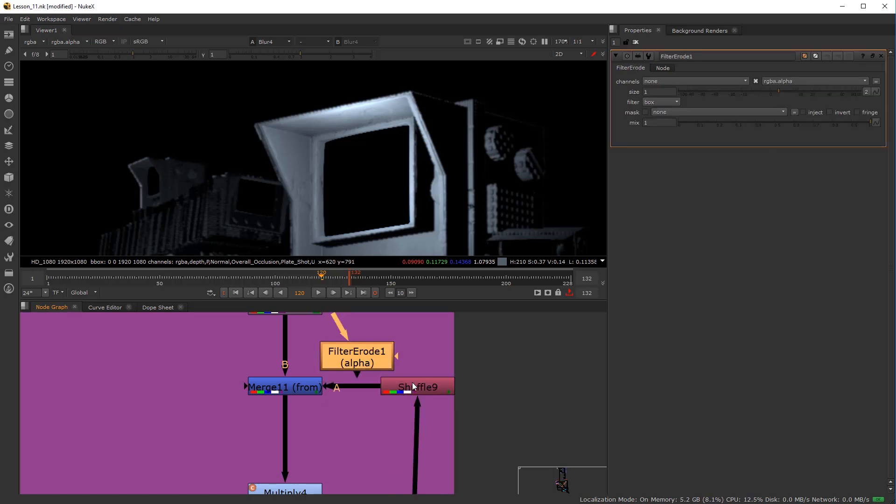
drag(411, 387, 458, 388)
drag(353, 364, 377, 355)
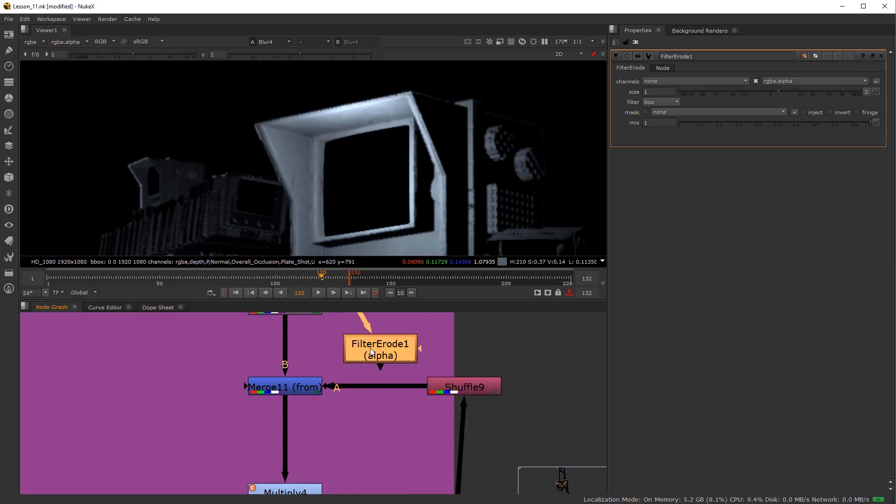
key(Delete)
Add a Dilate node and insert it between Shuffle9 and the A input of Merge11
key(Tab)
text(dil)
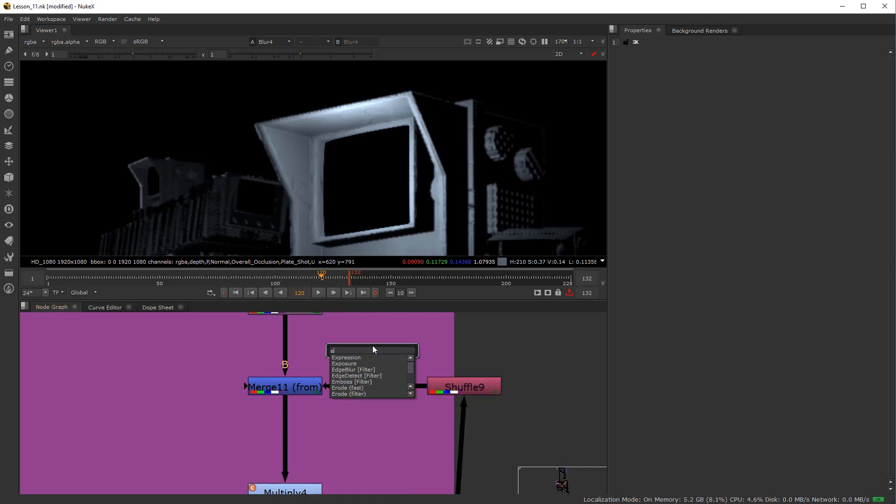
key(Return)
drag(406, 359, 380, 379)
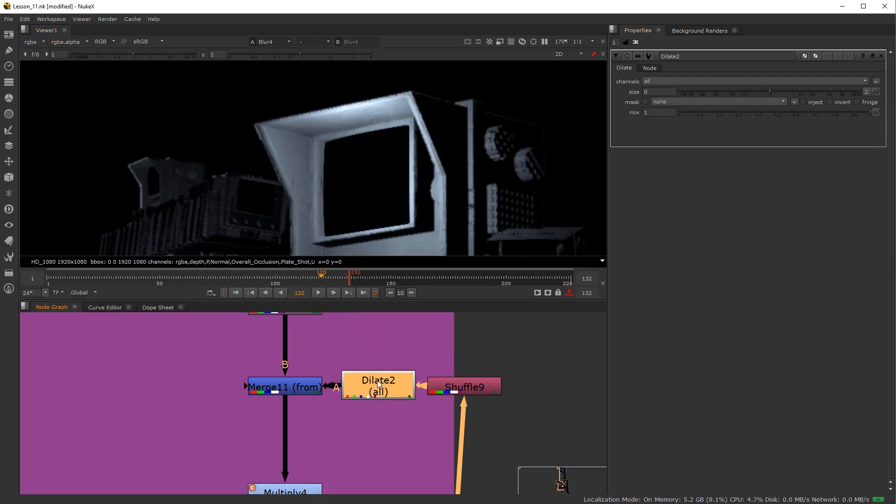
scroll(456, 385, down, 2)
scroll(456, 385, up, 2)
Display the relight at Merge11 and set the Dilate2 size to -2.4
click(280, 387)
key(1)
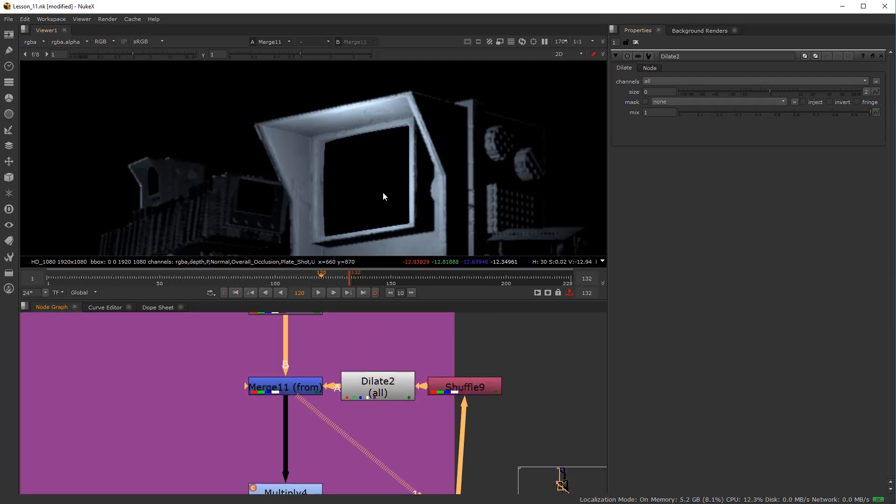
click(384, 394)
mouse_move(772, 91)
mouse_down()
mouse_move(746, 96)
mouse_move(764, 97)
mouse_move(756, 96)
mouse_up()
scroll(350, 414, down, 6)
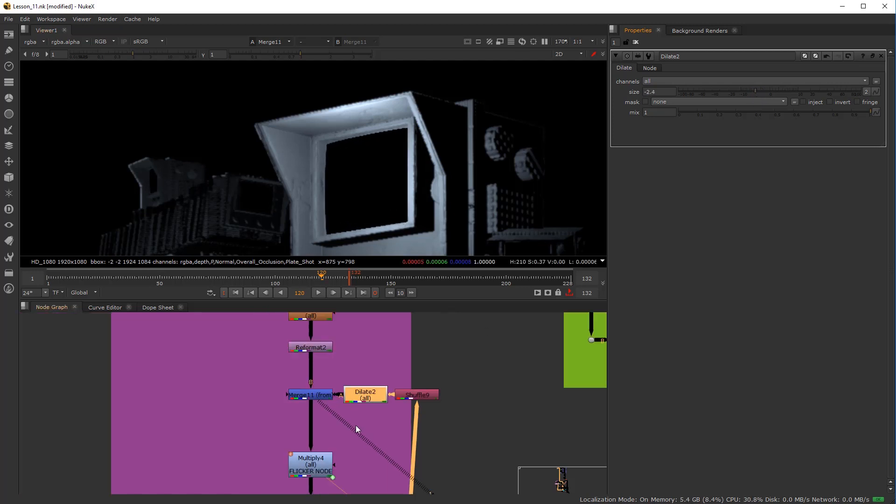
Reposition the elbow dot on Shuffle9's input line to realign the connection beneath the moved node
scroll(275, 441, up, 5)
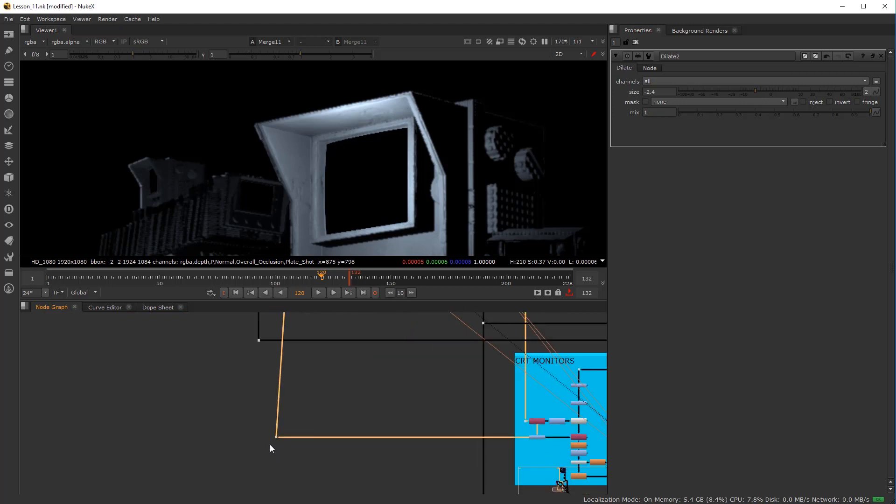
drag(297, 440, 278, 436)
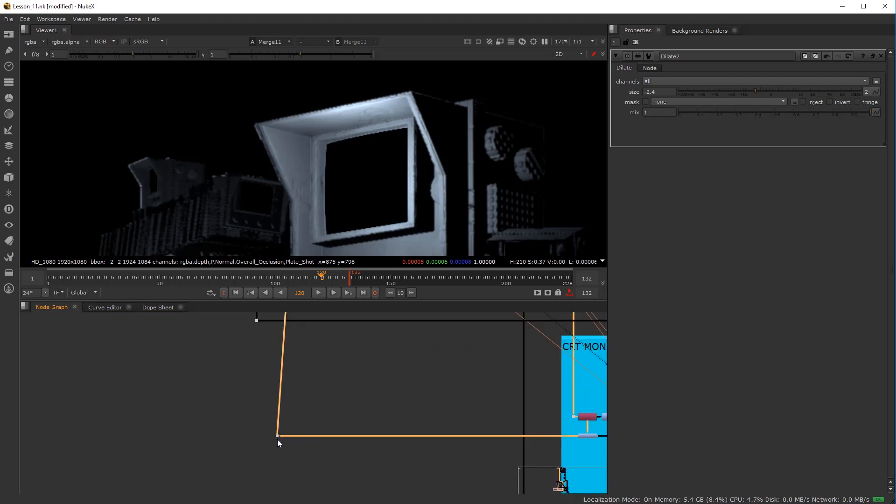
key(space)
drag(300, 435, 348, 433)
drag(324, 137, 337, 298)
scroll(338, 294, up, 1)
drag(339, 228, 357, 225)
drag(332, 310, 380, 324)
click(166, 353)
Display the composite at the Merge10 screen merge
scroll(258, 343, down, 3)
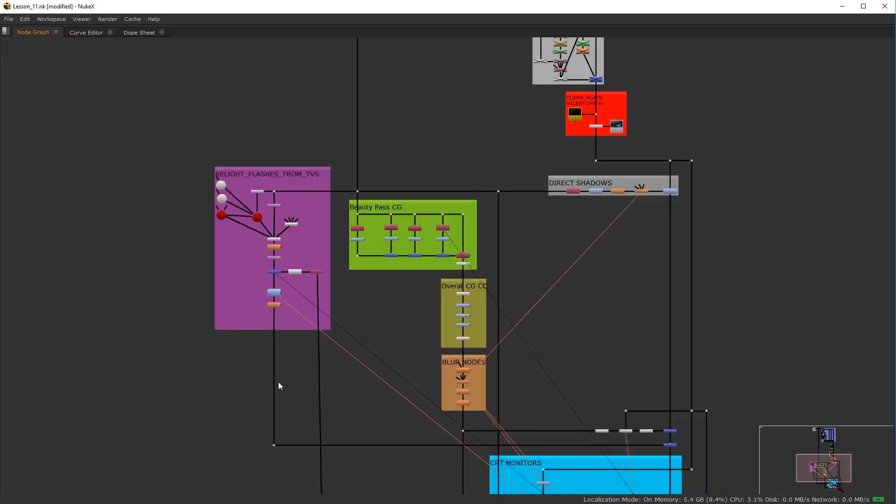
drag(278, 383, 279, 263)
scroll(391, 406, up, 1)
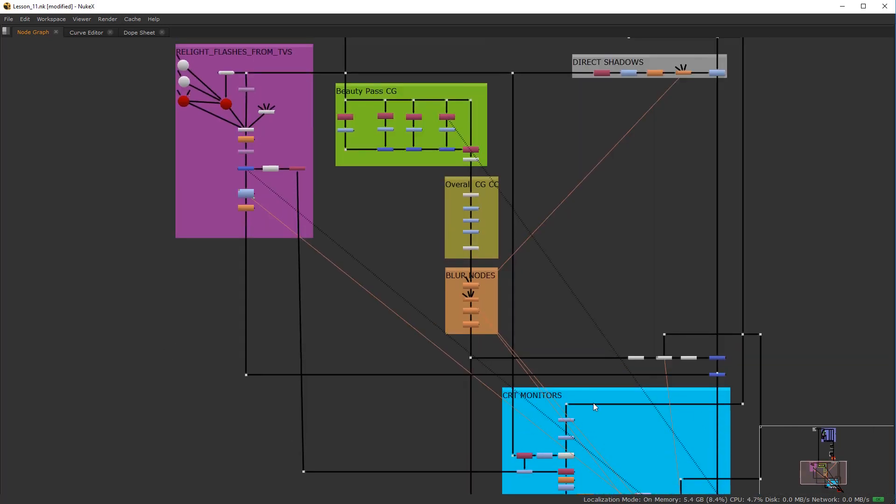
scroll(719, 388, up, 6)
key(1)
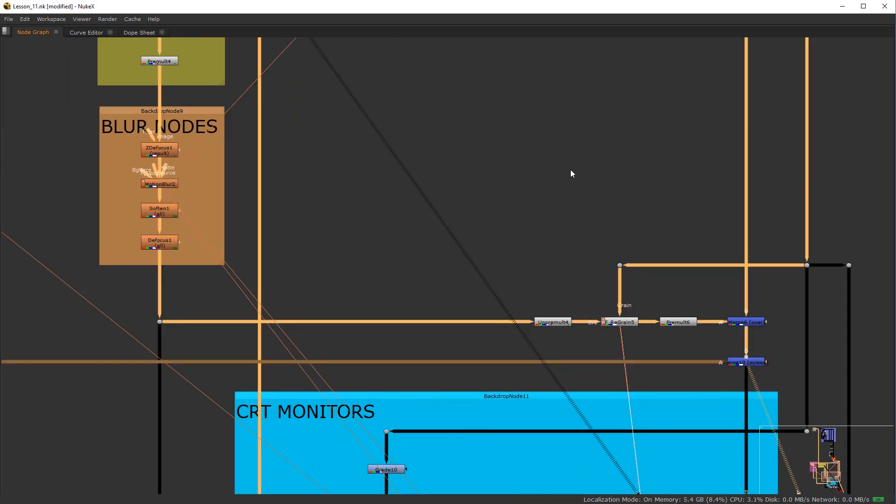
click(570, 167)
key(Tab)
click(586, 139)
Display the full composite at Grade11 in the Occlusion Overall section
scroll(590, 141, down, 5)
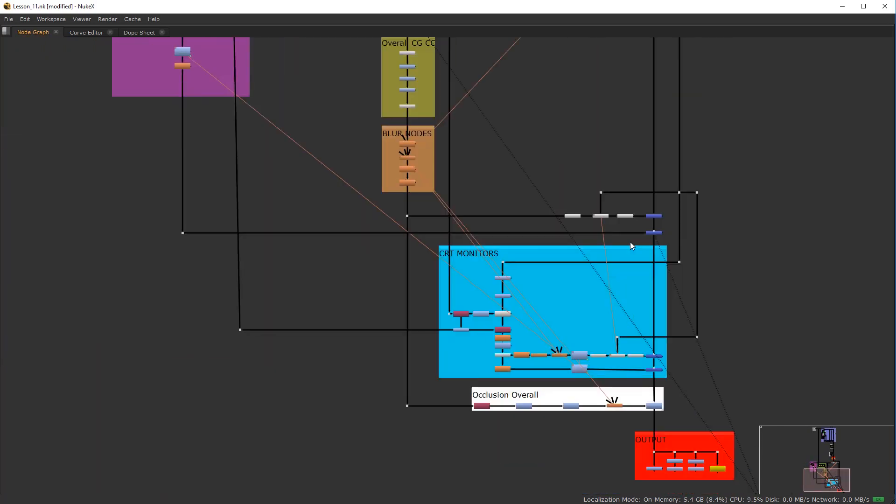
drag(650, 410, 614, 311)
scroll(614, 312, up, 4)
click(619, 302)
key(1)
click(541, 306)
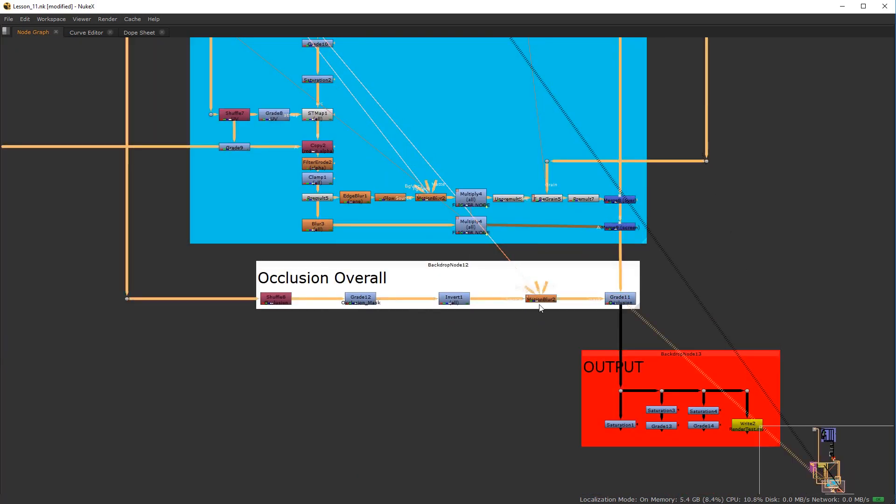
click(441, 354)
key(Tab)
text(dilate)
key(Return)
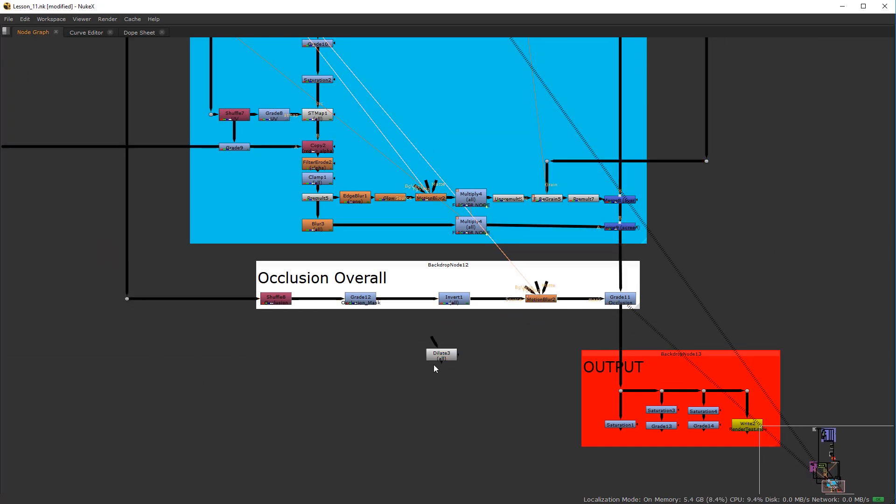
key(Delete)
Set the Dilate2 size to -7.5, comparing -5.5 and -3.4 along the large monitor's screen edges in the composite
key(space)
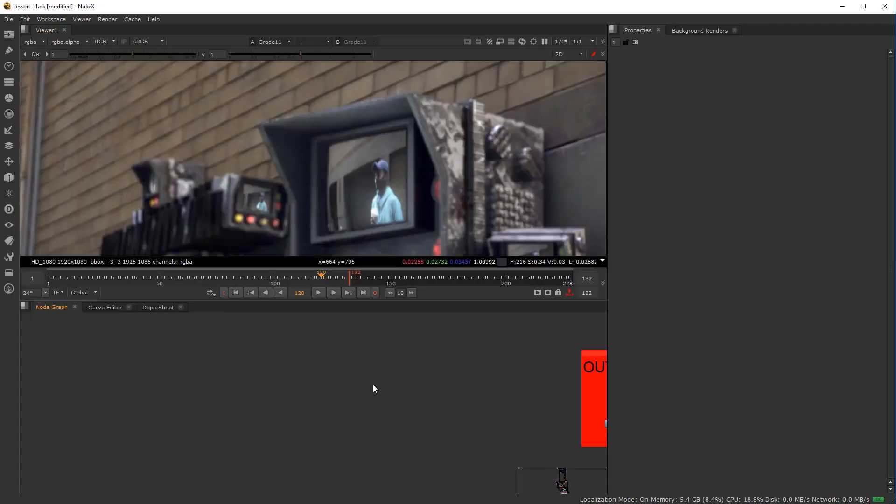
scroll(374, 385, down, 5)
drag(365, 393, 338, 433)
drag(271, 320, 312, 427)
drag(200, 319, 275, 377)
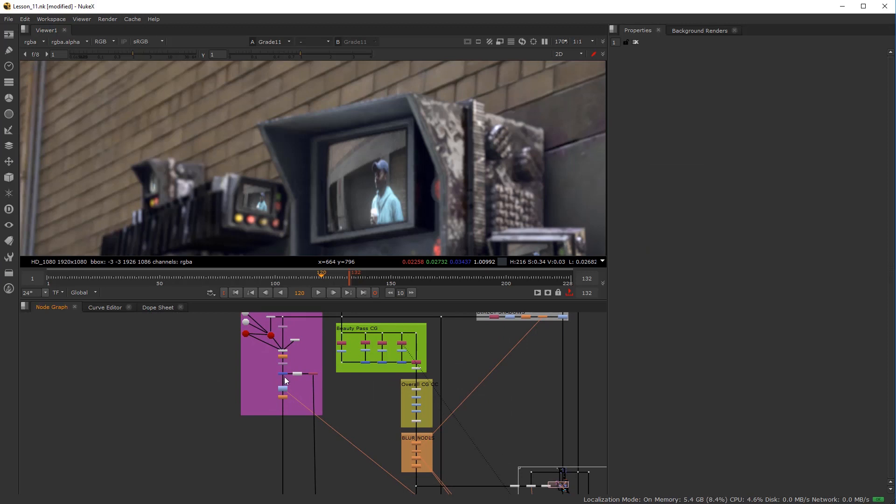
scroll(284, 376, up, 5)
scroll(309, 385, up, 2)
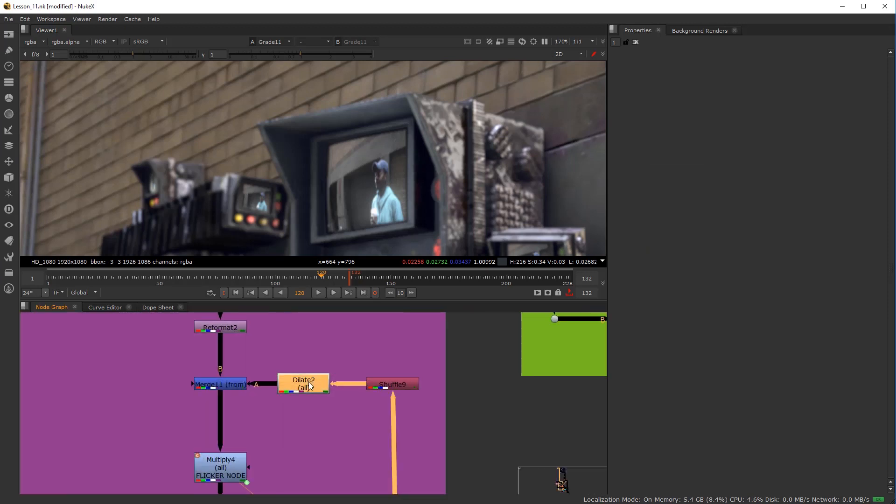
double_click(309, 382)
scroll(268, 161, up, 4)
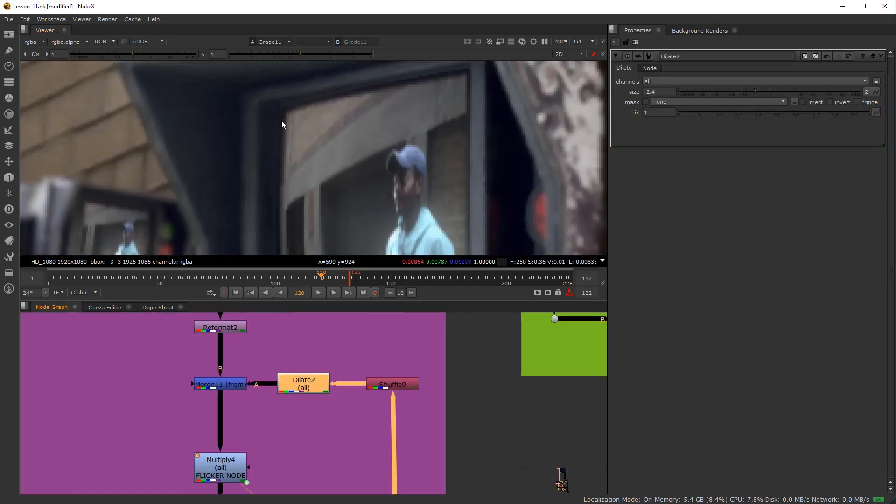
drag(755, 90, 749, 93)
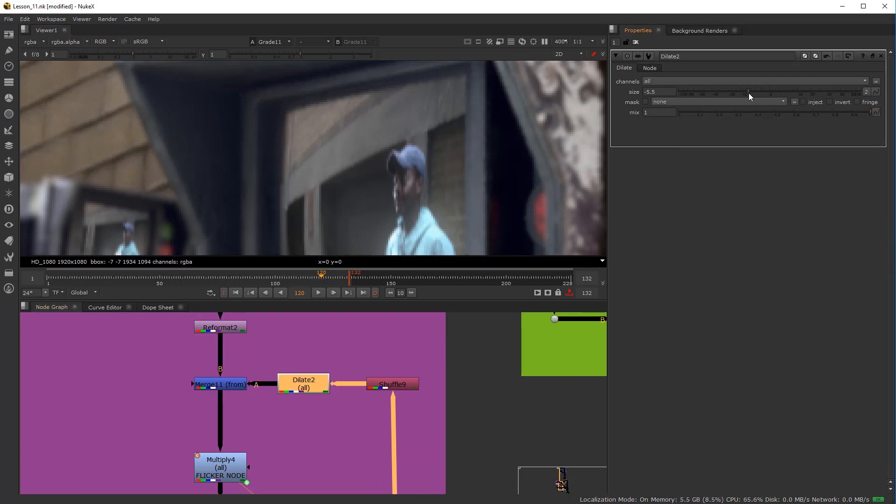
scroll(238, 124, up, 2)
scroll(238, 123, up, 1)
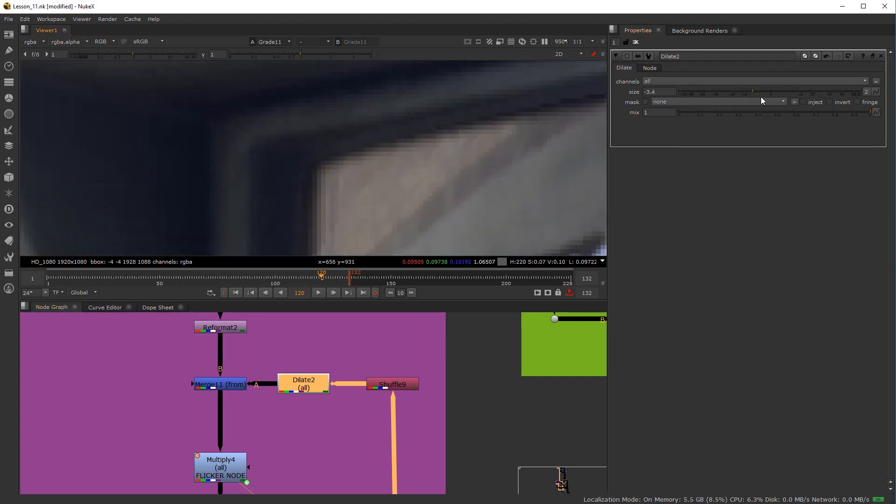
drag(753, 91, 744, 94)
scroll(296, 184, down, 6)
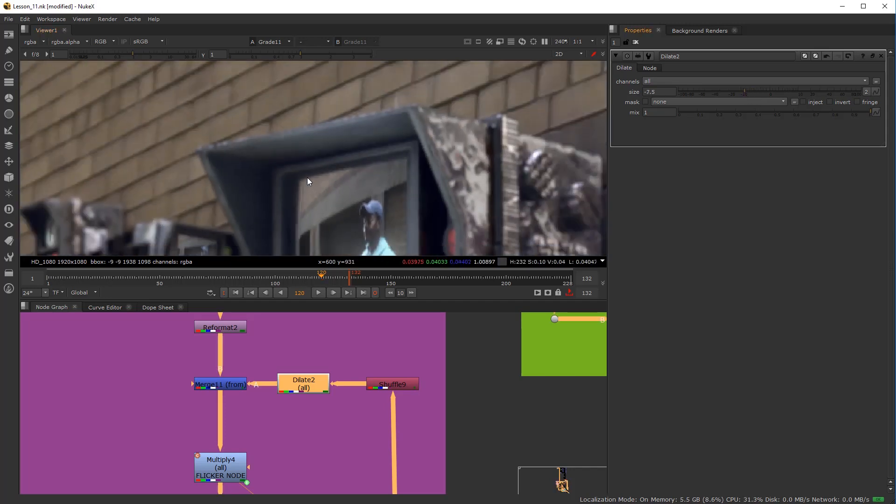
scroll(279, 175, up, 1)
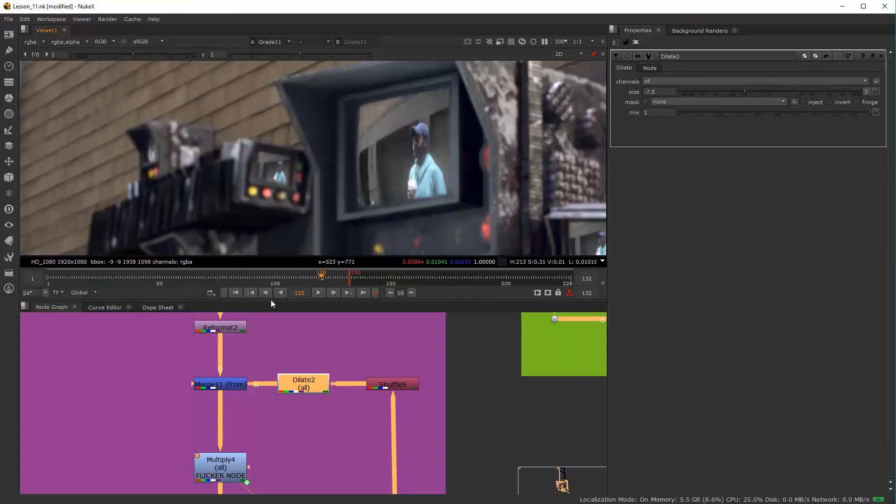
Label the Merge10 screen merge "Flashes"
scroll(235, 402, down, 4)
drag(162, 315, 239, 453)
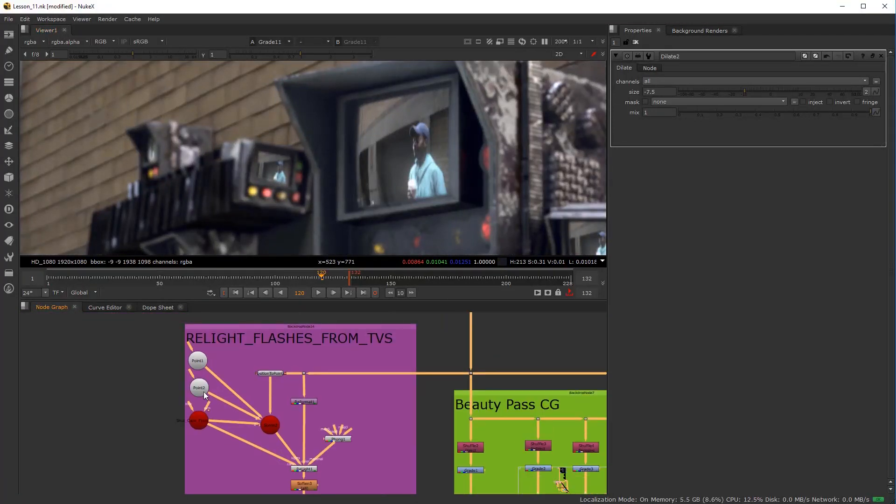
scroll(327, 378, down, 4)
drag(398, 445, 219, 340)
drag(425, 455, 305, 378)
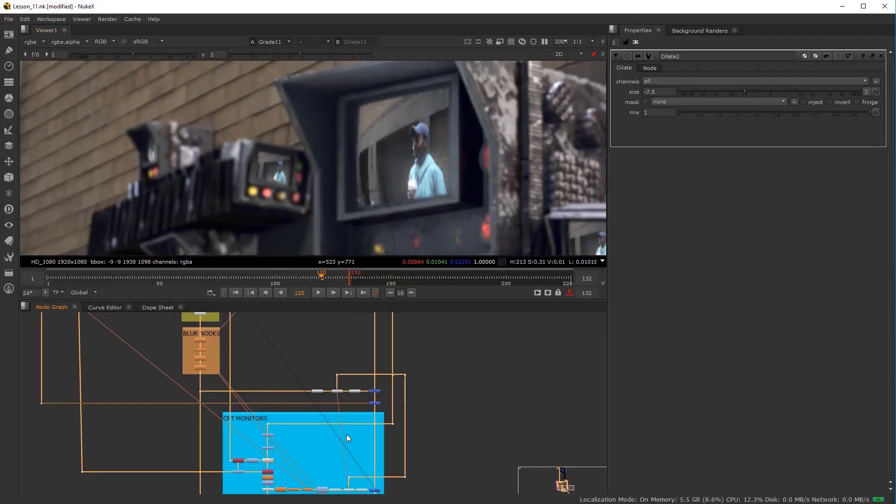
scroll(376, 400, up, 5)
scroll(369, 413, up, 4)
double_click(396, 410)
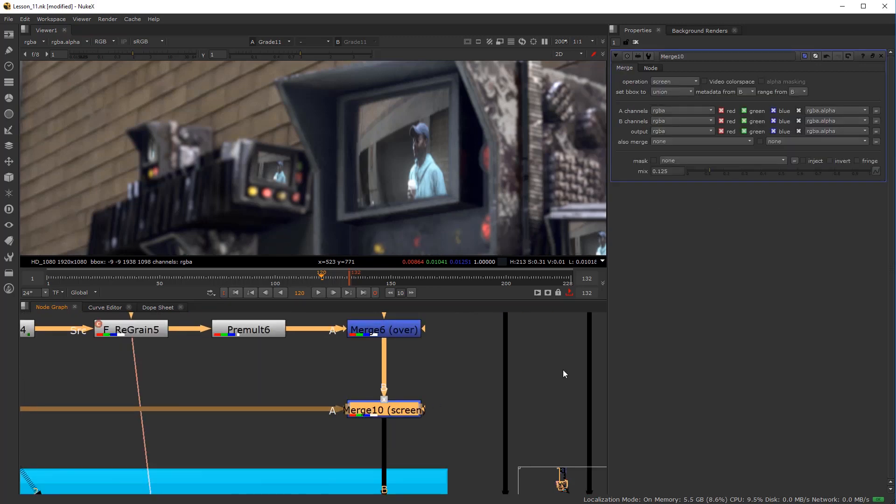
scroll(405, 381, down, 9)
drag(402, 325, 404, 406)
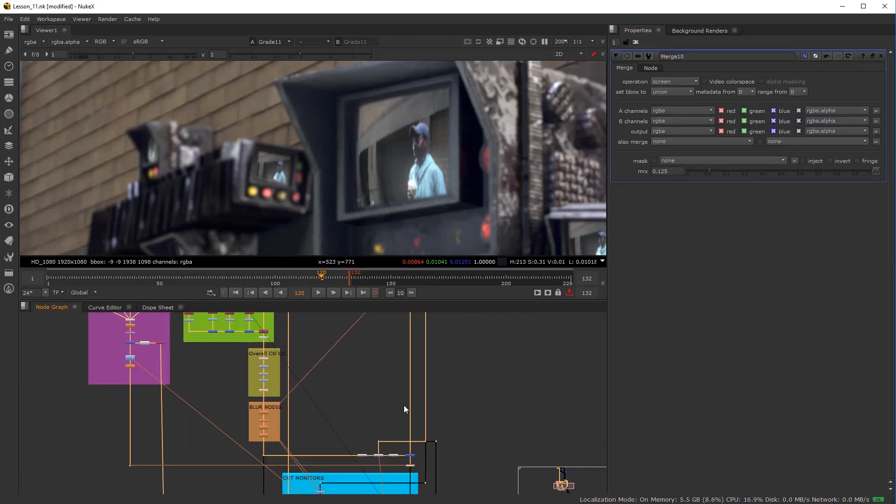
drag(404, 448, 411, 346)
scroll(410, 346, up, 3)
drag(446, 373, 396, 364)
scroll(396, 364, up, 6)
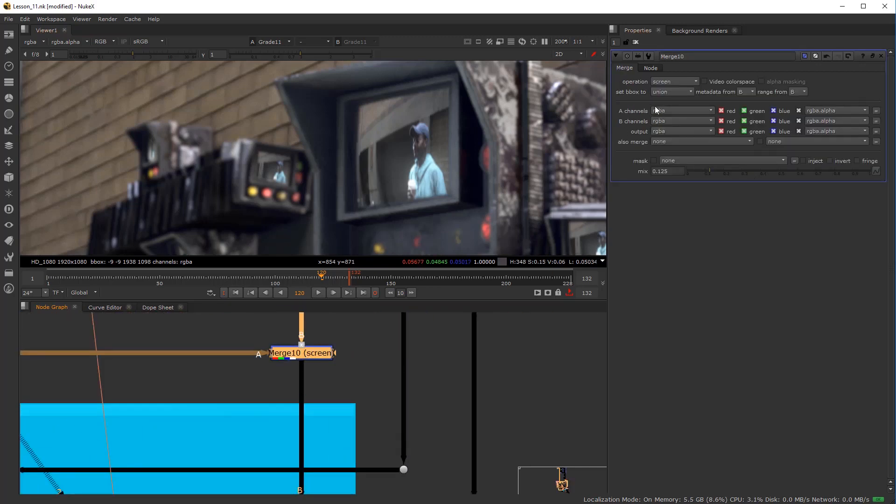
click(655, 69)
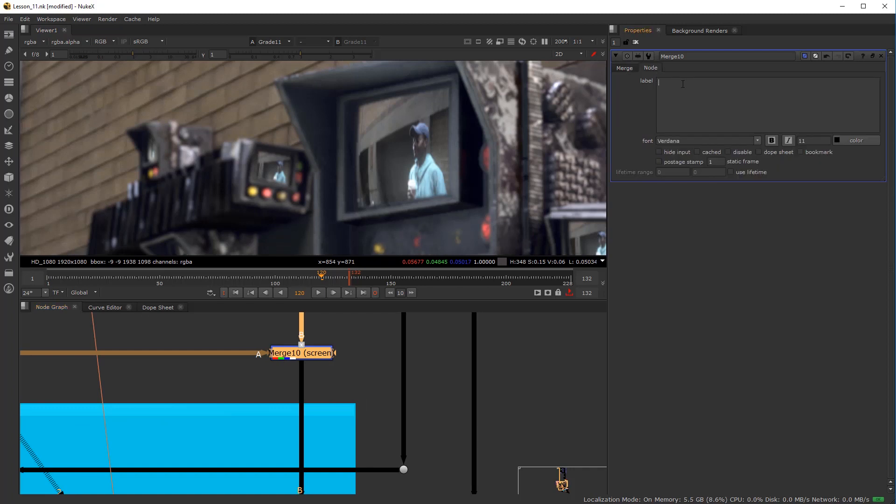
text(Flashes)
key(Return)
click(324, 379)
click(305, 348)
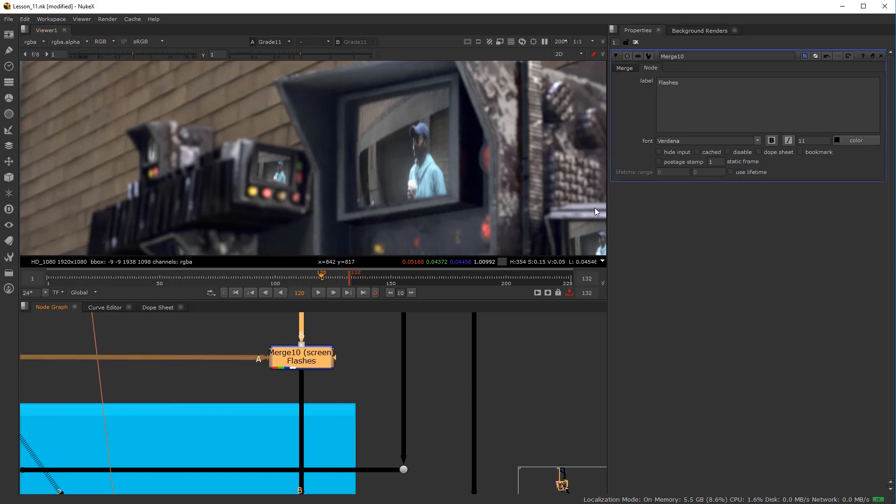
Set the Merge10 mix to 0.16 and inspect the relight on the monitors
click(624, 68)
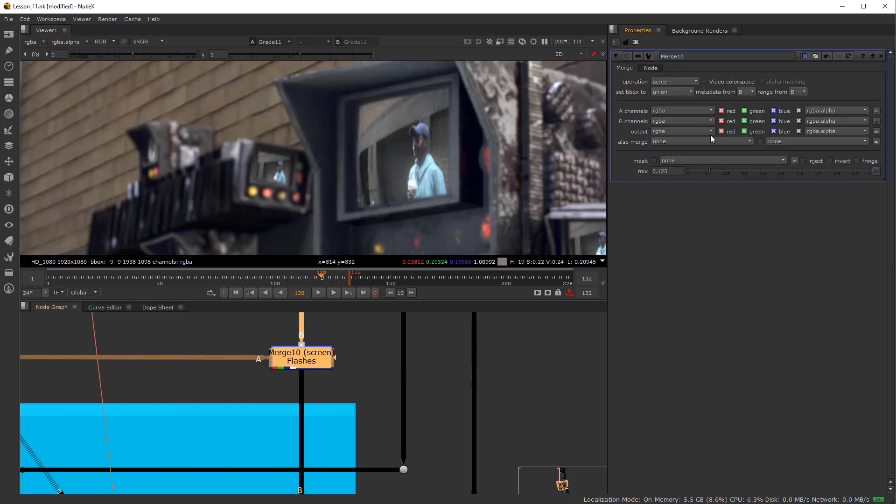
mouse_move(721, 174)
mouse_down()
mouse_move(731, 170)
mouse_move(716, 169)
mouse_up()
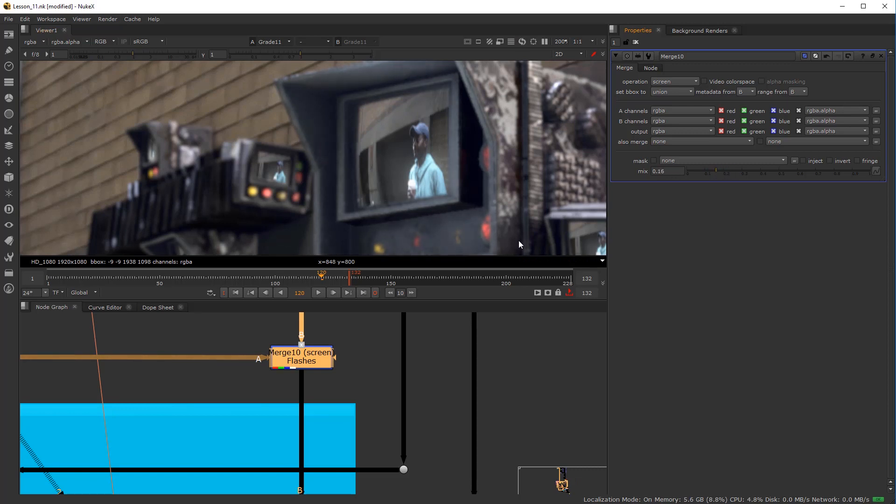
scroll(437, 222, down, 1)
scroll(436, 221, up, 2)
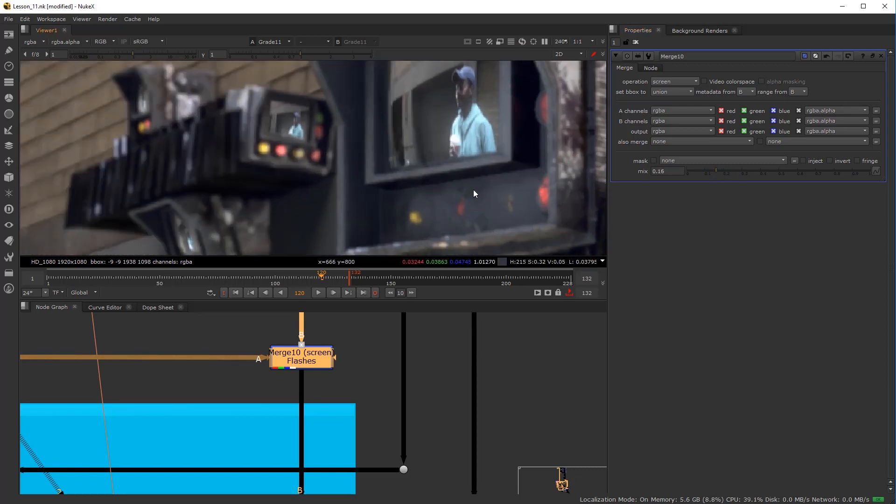
scroll(196, 383, down, 5)
drag(184, 394, 288, 422)
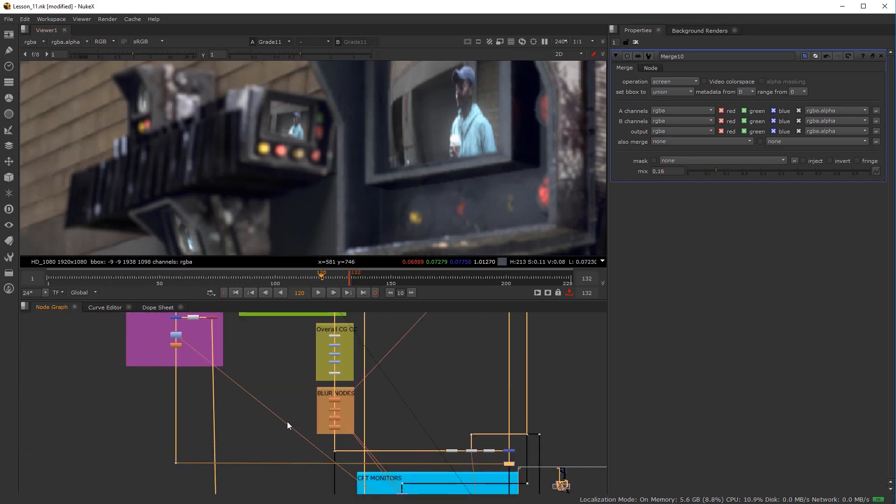
Display the ReLight1 output of the purple relight section in the viewer and examine the flash light on the monitors
drag(209, 351, 286, 413)
scroll(275, 353, up, 5)
drag(276, 370, 293, 422)
scroll(294, 422, up, 2)
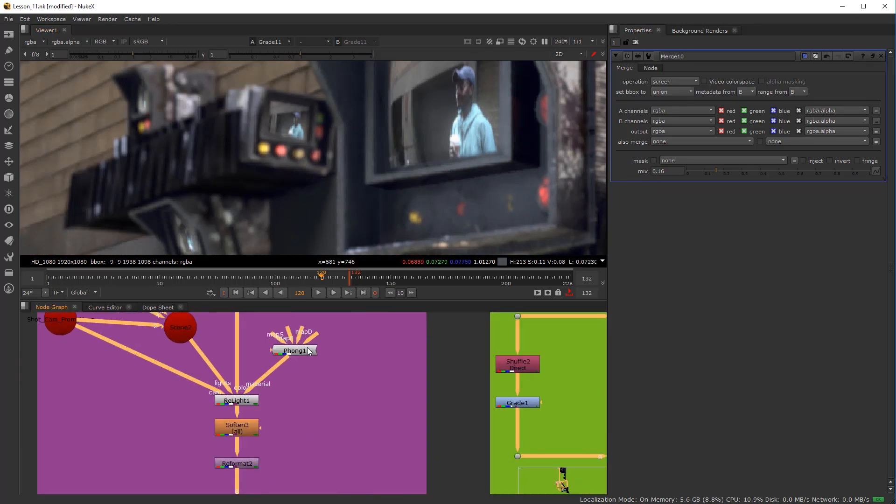
click(243, 403)
key(1)
scroll(359, 176, down, 1)
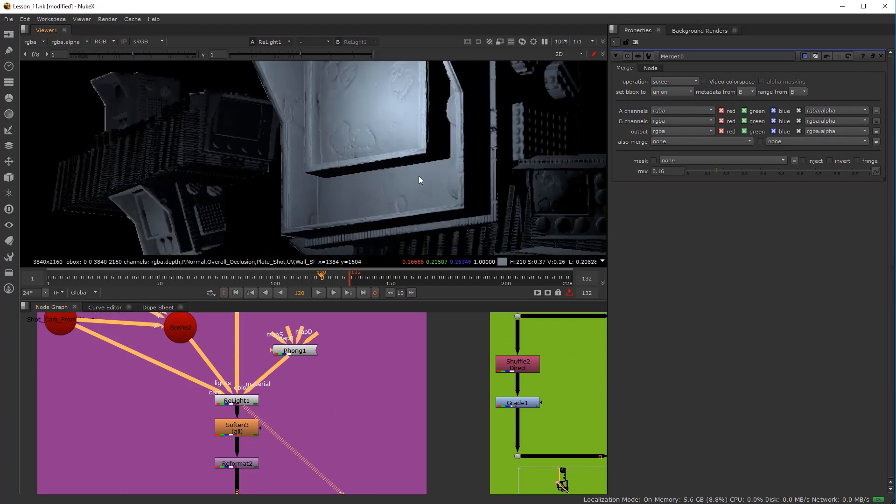
click(316, 412)
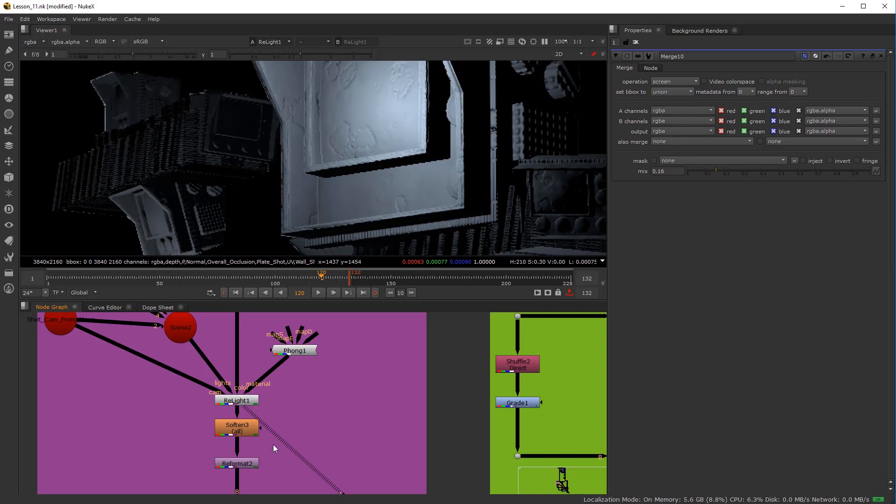
Display the Shuffle5 Specular pass from the Beauty Pass CG section in the viewer
scroll(315, 411, down, 5)
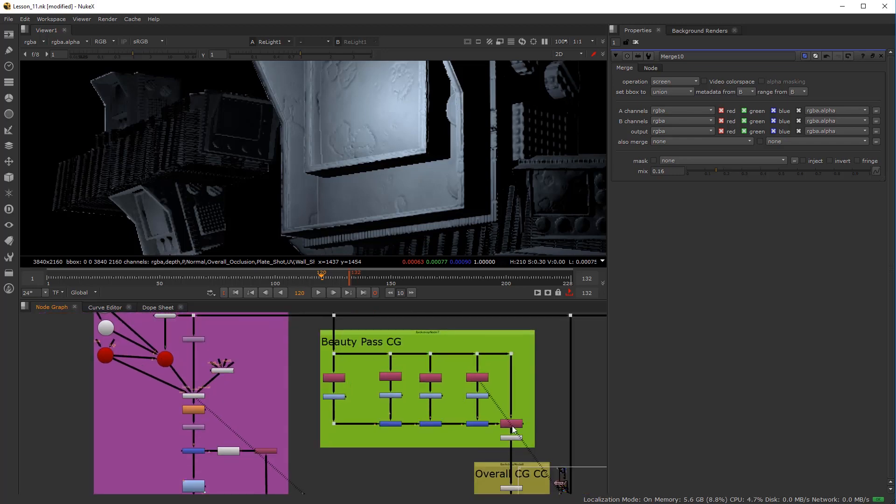
scroll(514, 429, up, 4)
click(481, 372)
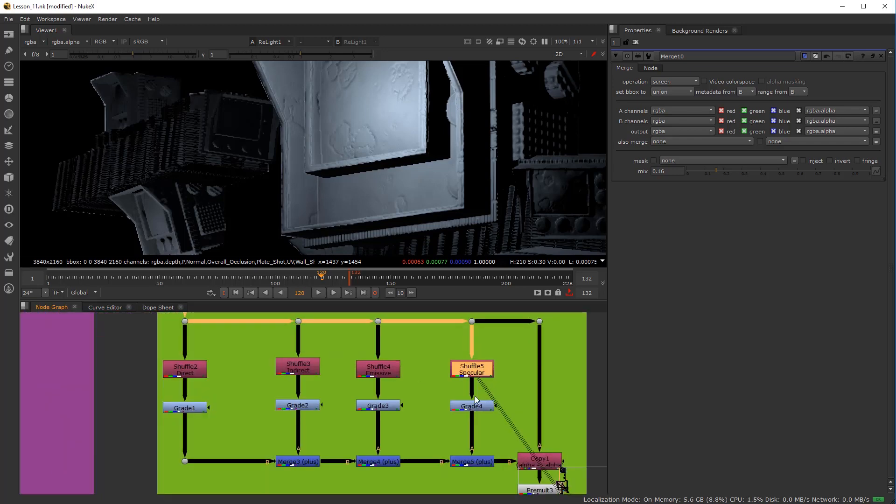
key(1)
Move Grade1, Grade2, Grade3 and Grade4 lower beneath their shuffles in the Beauty Pass CG section to free up space
drag(474, 406, 479, 420)
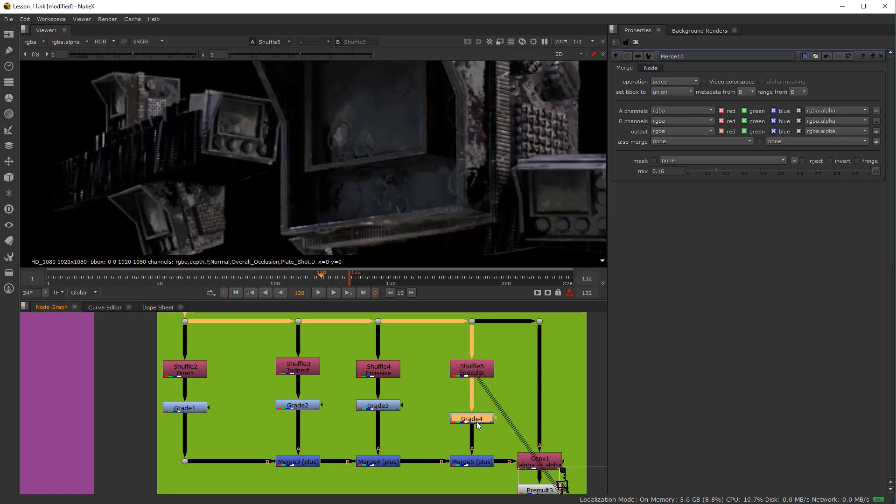
drag(383, 407, 375, 426)
drag(298, 405, 299, 423)
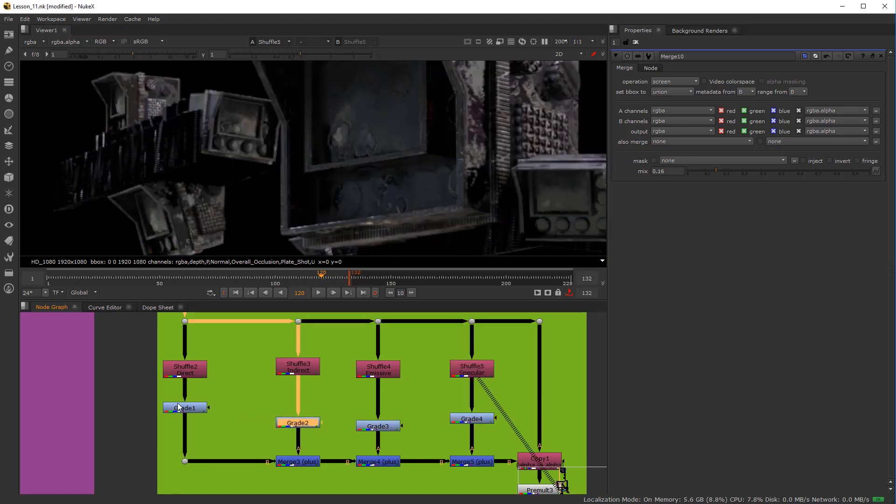
drag(180, 408, 186, 421)
scroll(401, 164, down, 3)
scroll(400, 164, up, 2)
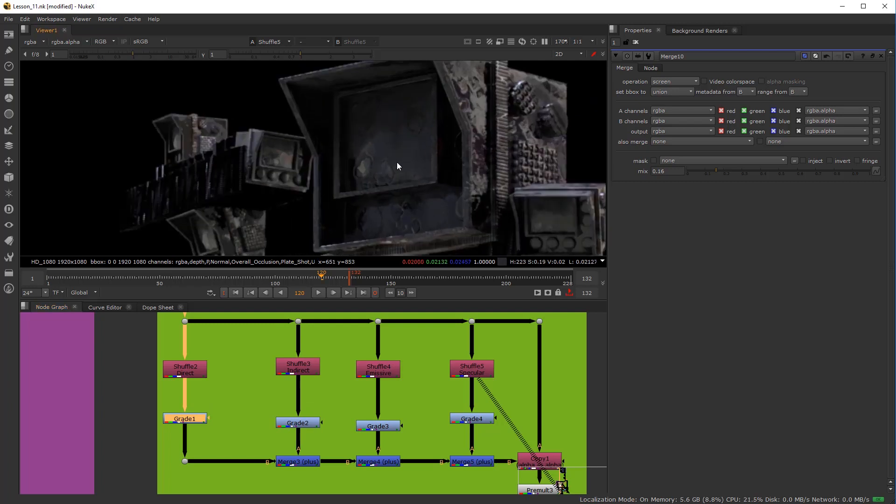
drag(473, 422, 474, 429)
click(445, 407)
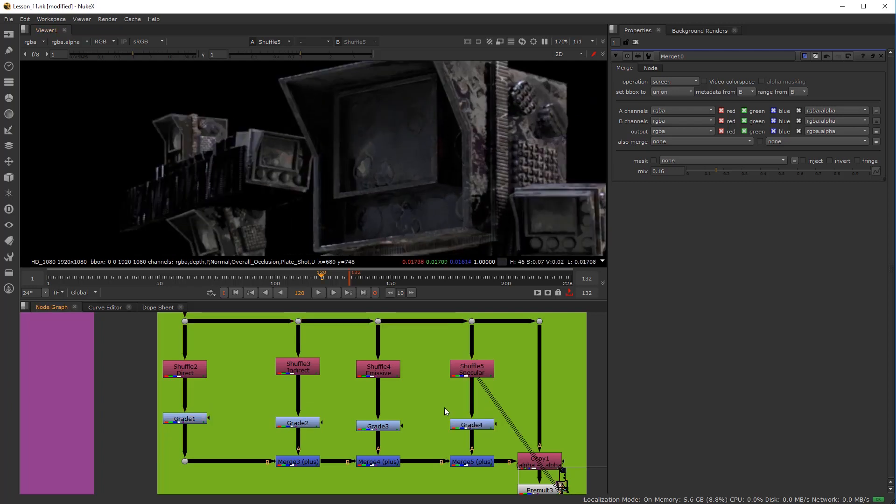
Insert a dot between Shuffle5 Specular and Grade4 and connect a second dot to it as a new branch
ctrl+click(471, 399)
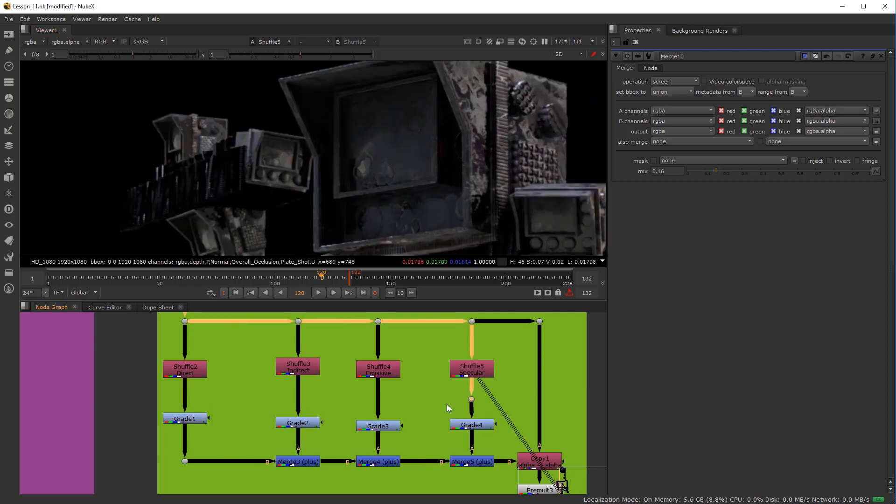
click(133, 404)
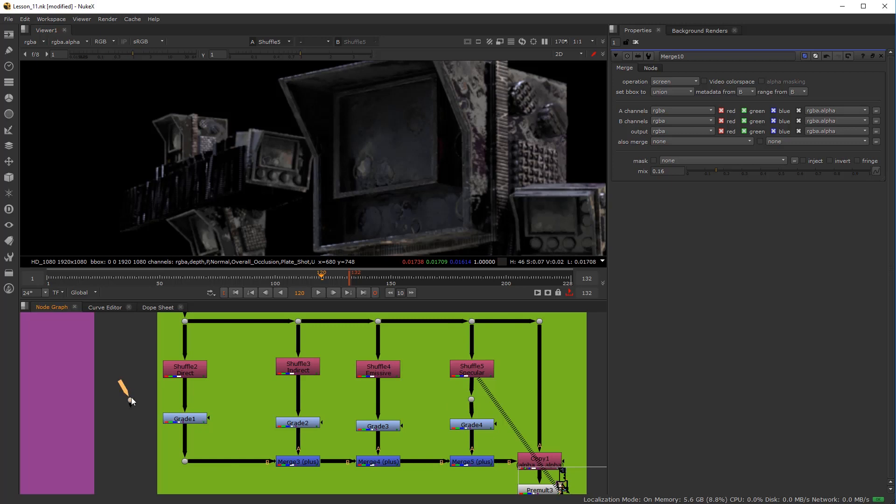
drag(130, 397, 463, 397)
drag(123, 383, 471, 403)
Route the specular branch's dot into the purple relight section, beside the main stream below Merge11
scroll(236, 406, down, 2)
drag(111, 415, 359, 388)
scroll(358, 388, down, 2)
scroll(358, 387, up, 2)
drag(409, 375, 317, 376)
scroll(268, 396, up, 2)
drag(306, 438, 328, 406)
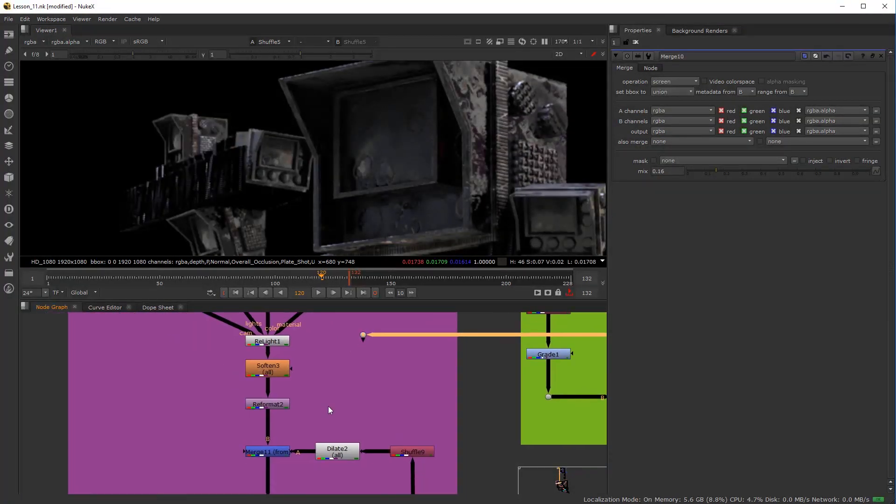
scroll(356, 442, down, 2)
drag(363, 390, 270, 443)
drag(269, 443, 325, 435)
Add a Merge node between Merge11 and Multiply4 with its A input connected to the specular branch's dot
scroll(343, 414, up, 6)
click(335, 422)
scroll(344, 427, up, 1)
key(m)
drag(309, 394, 480, 429)
click(351, 432)
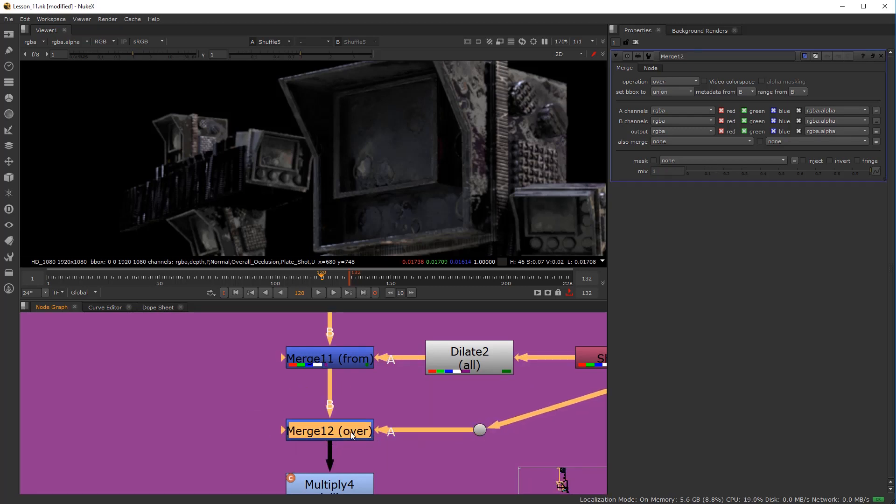
Try the from operation on Merge12 and compare its output with Merge11 in the viewer
click(695, 83)
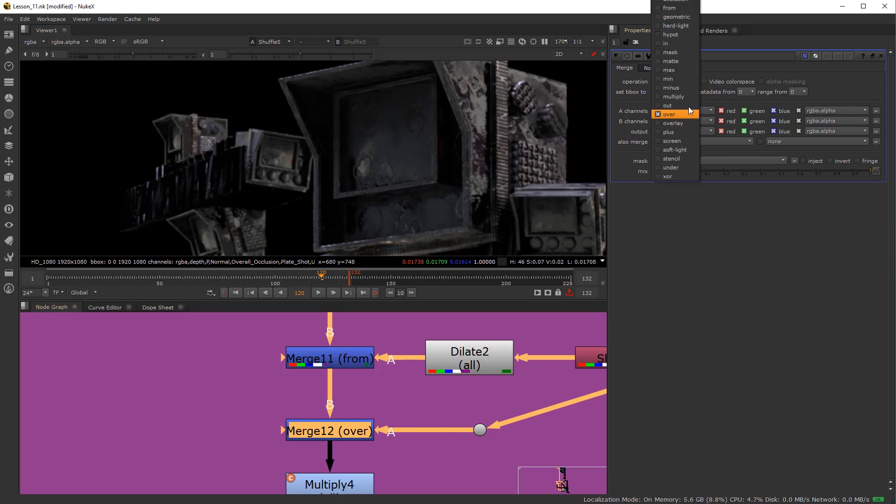
click(672, 8)
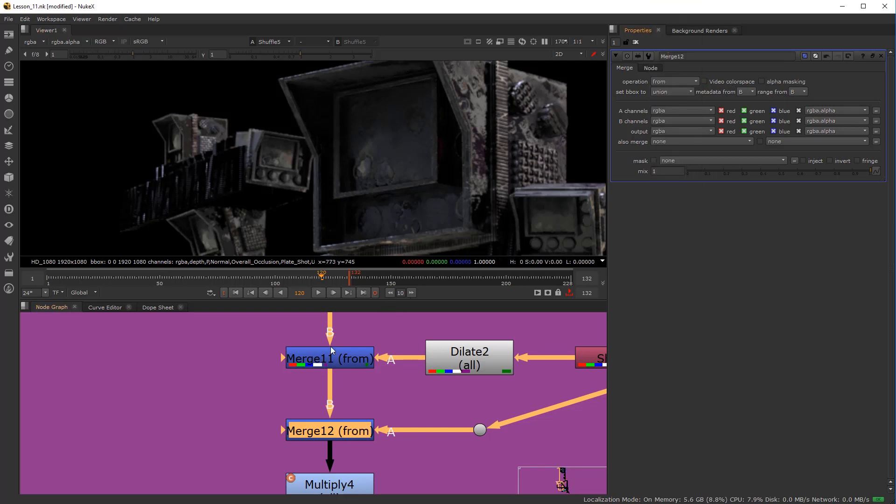
click(330, 361)
ctrl+shift+click(331, 436)
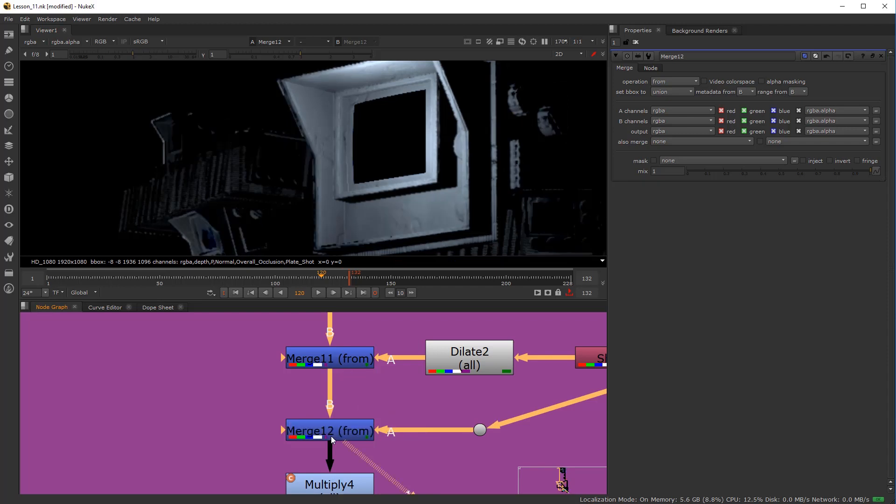
ctrl+shift+click(354, 362)
ctrl+shift+click(334, 430)
click(334, 430)
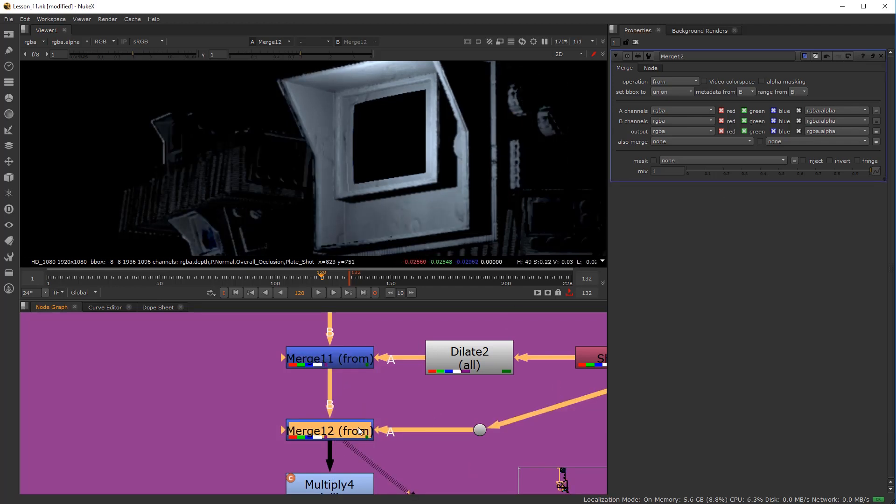
Set the Merge12 operation to multiply
click(677, 81)
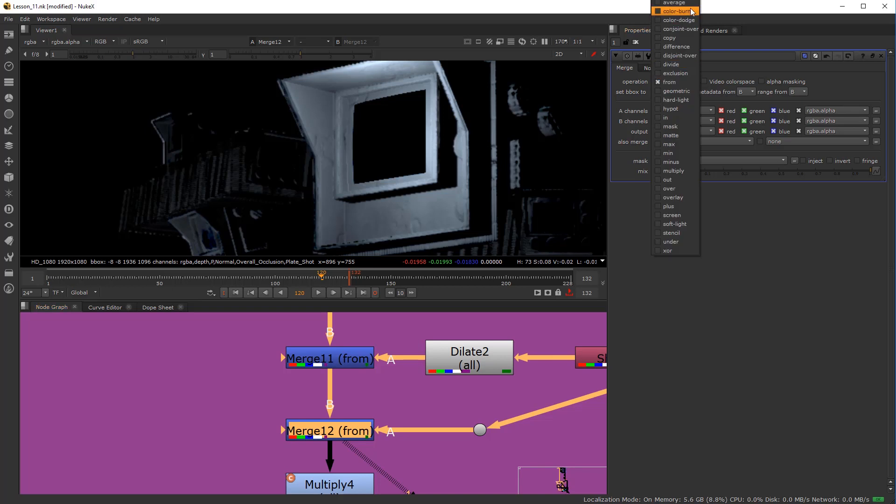
click(683, 172)
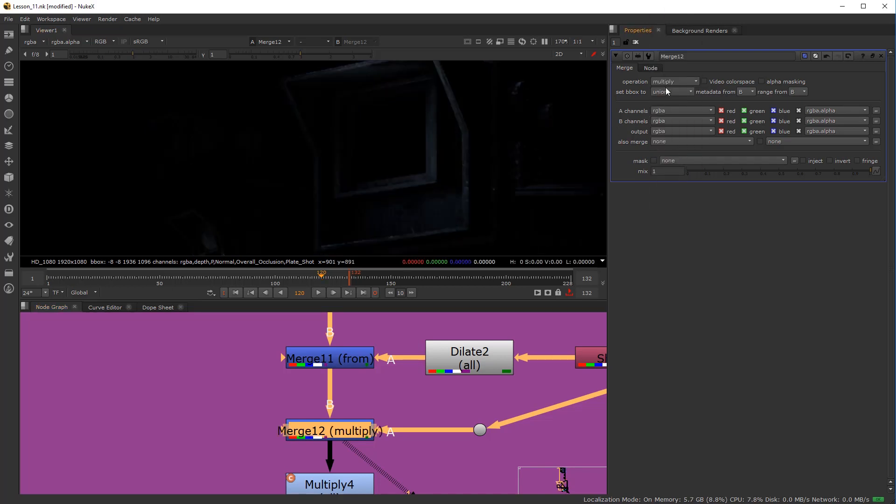
scroll(666, 81, down, 1)
scroll(666, 81, up, 1)
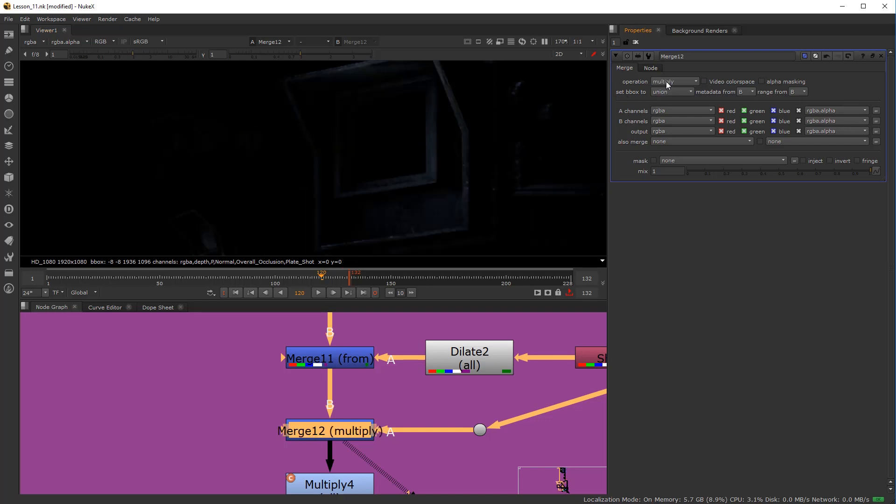
Compare Merge12 operations including from, disjoint-over, color-dodge, geometric and matte, return to multiply, and toggle the node off and on
scroll(666, 82, up, 3)
scroll(666, 81, up, 5)
scroll(666, 82, up, 2)
scroll(666, 82, up, 1)
scroll(666, 81, down, 1)
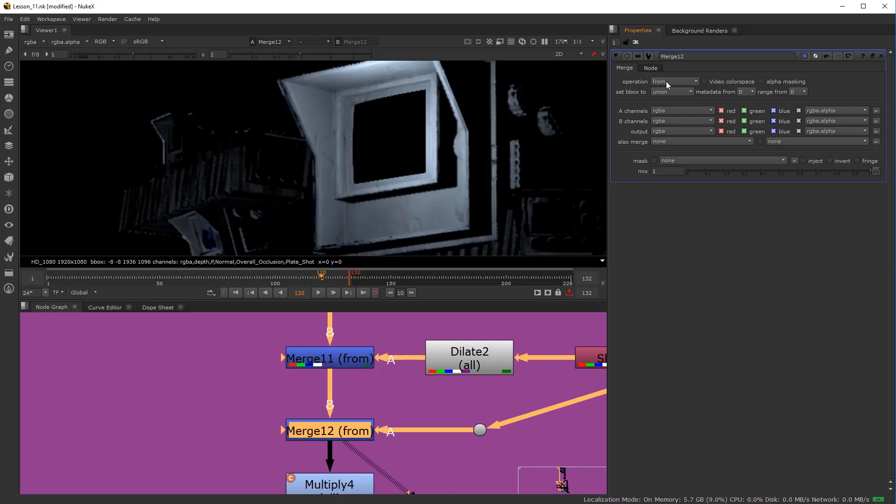
scroll(666, 81, up, 4)
scroll(666, 81, down, 1)
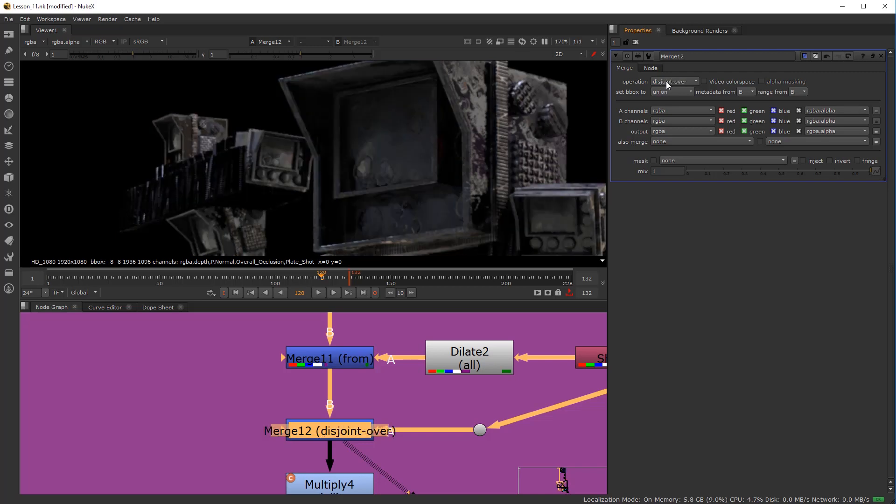
scroll(665, 81, up, 1)
scroll(666, 81, down, 1)
scroll(666, 81, up, 4)
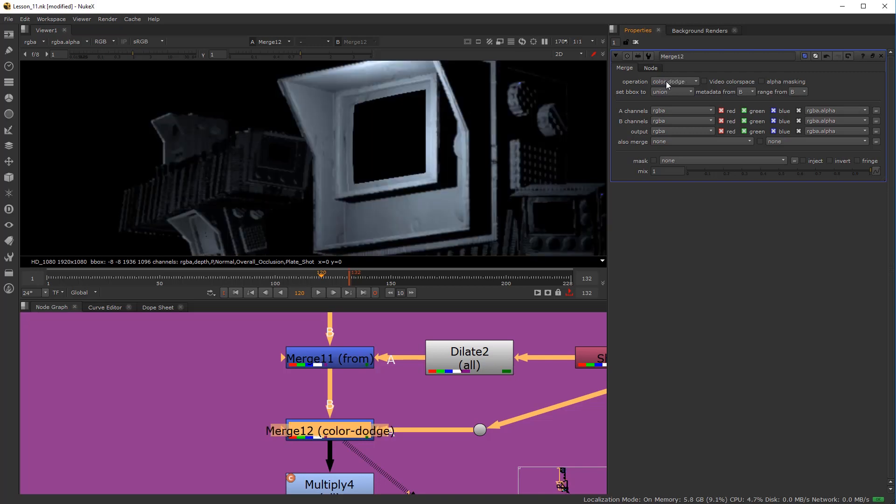
scroll(666, 81, up, 3)
scroll(666, 81, down, 2)
scroll(665, 82, down, 2)
scroll(666, 82, down, 5)
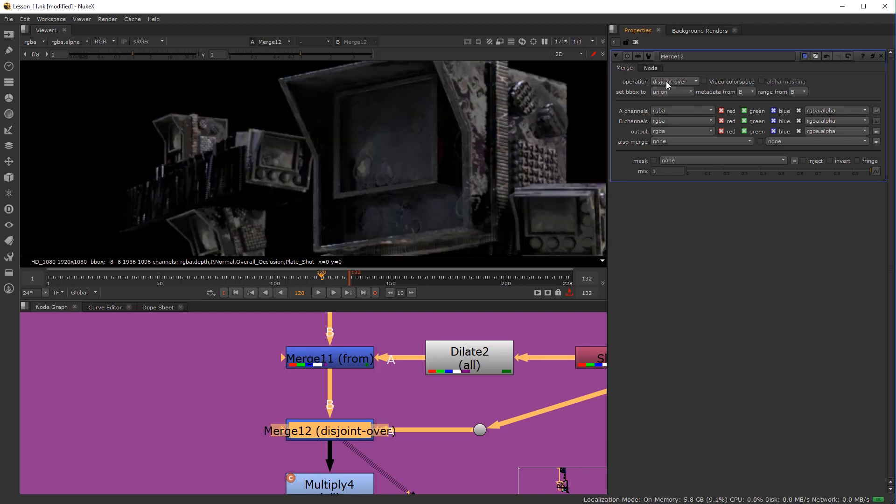
scroll(666, 81, down, 5)
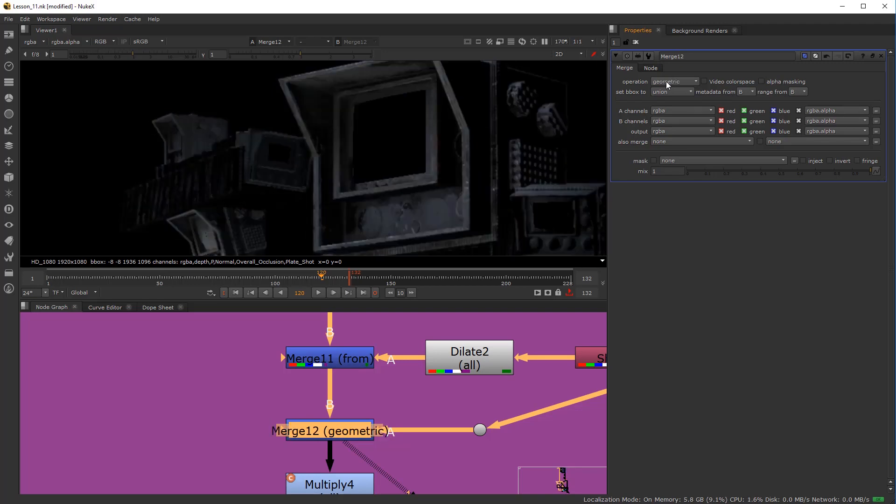
scroll(665, 81, down, 3)
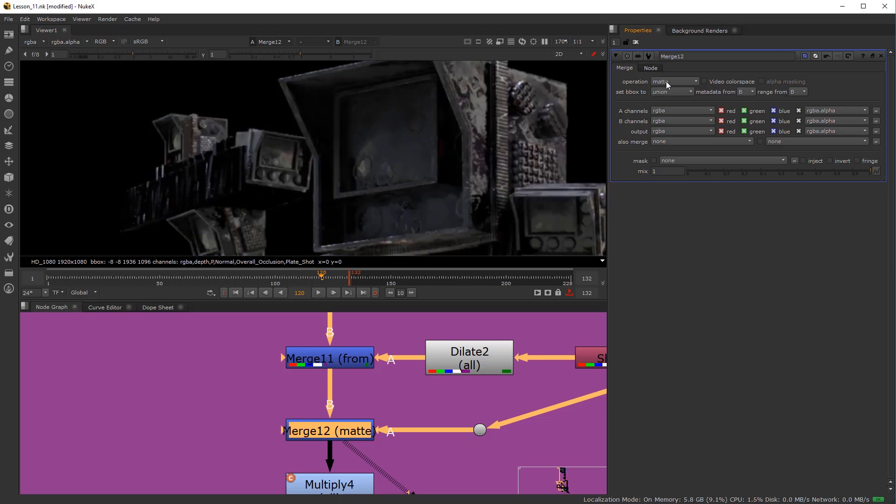
scroll(665, 81, down, 2)
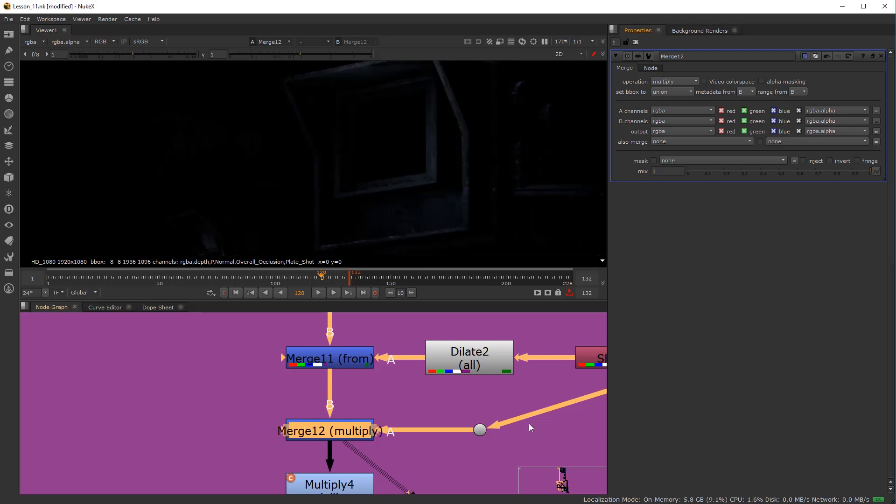
key(d)
key(d)
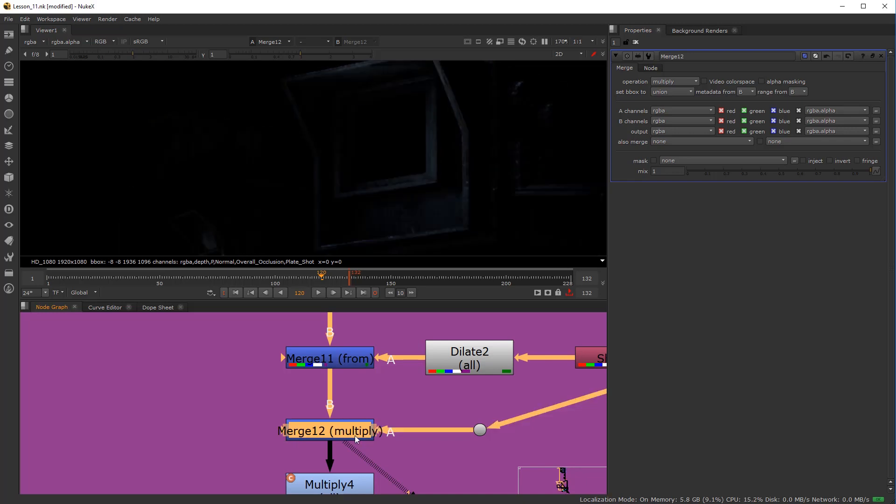
Insert an Invert node on the specular branch before the dot feeding Merge12, and display it in the viewer
scroll(355, 437, down, 3)
click(371, 438)
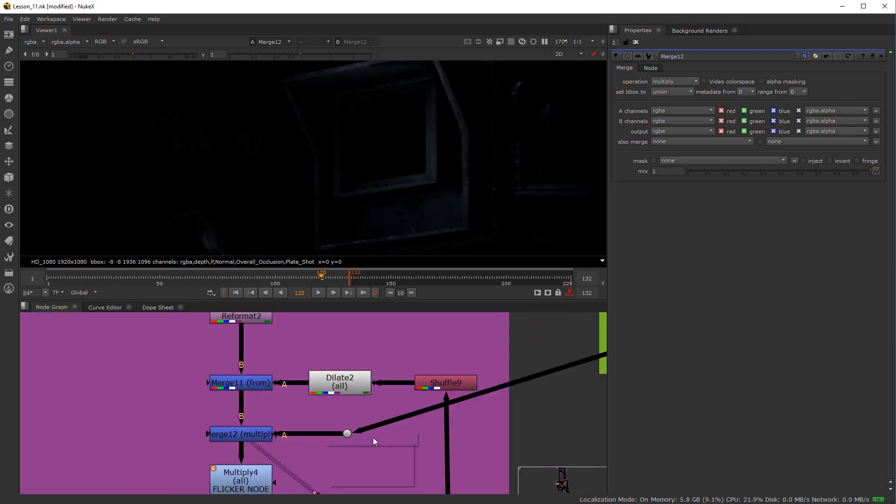
key(Tab)
text(inv)
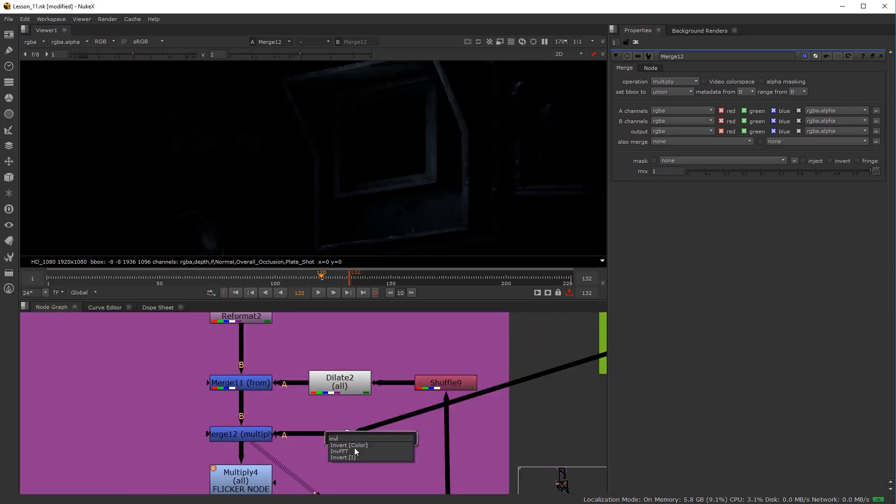
key(Return)
drag(402, 434, 400, 421)
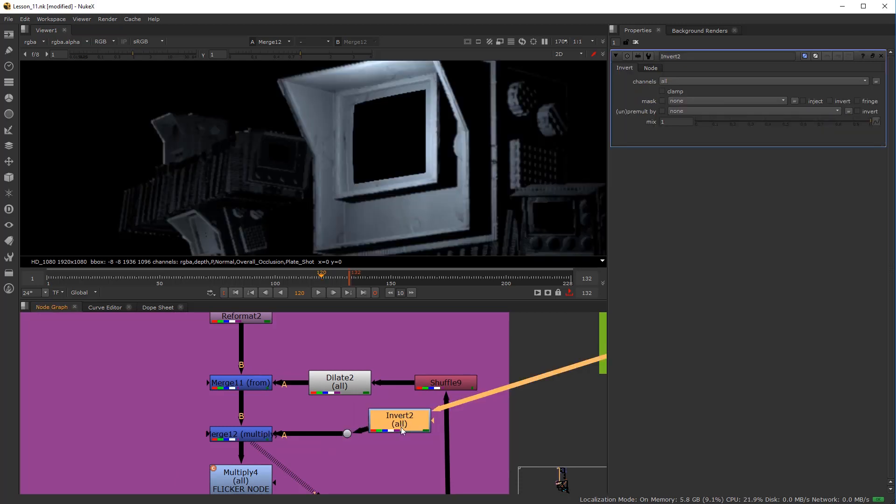
key(1)
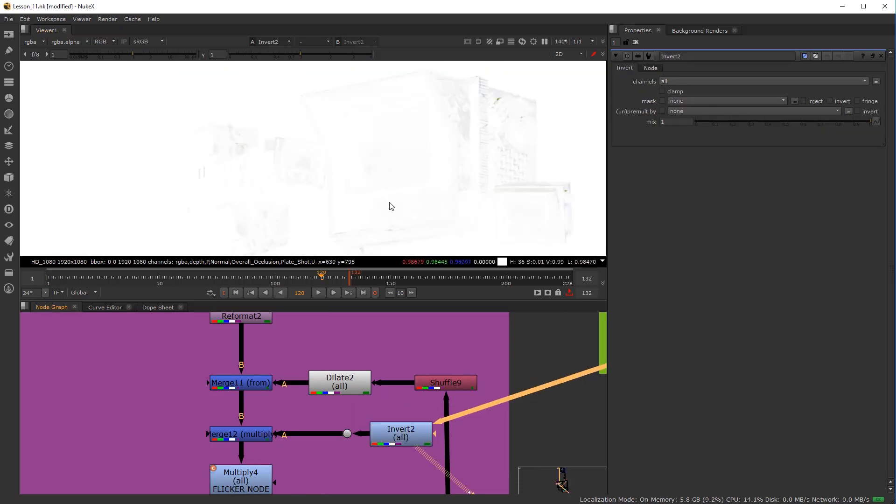
scroll(469, 415, down, 3)
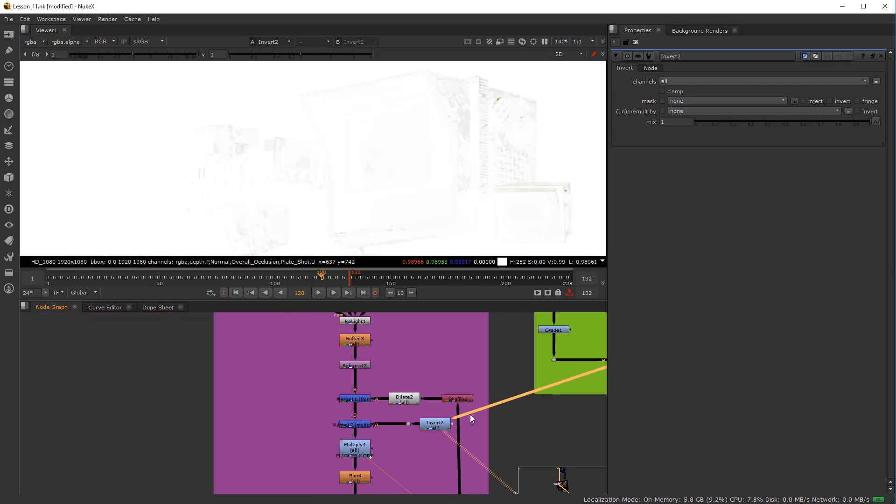
click(433, 427)
click(536, 416)
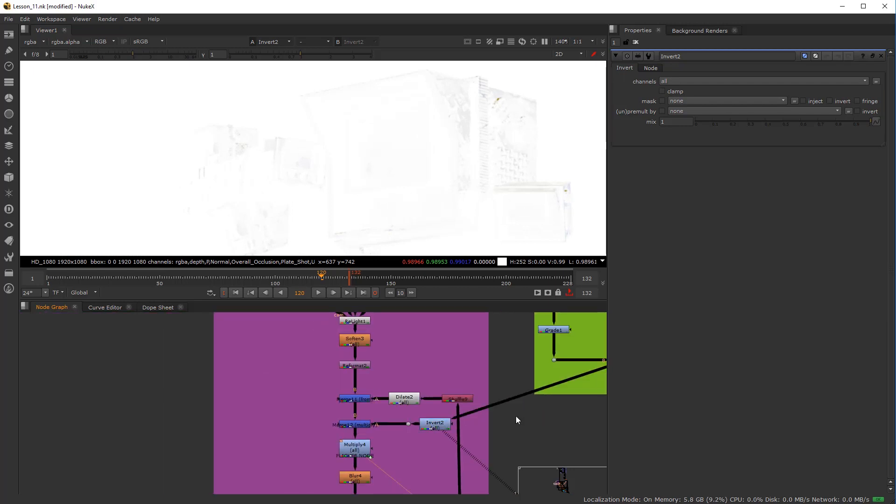
key(Tab)
key(Escape)
scroll(502, 385, up, 2)
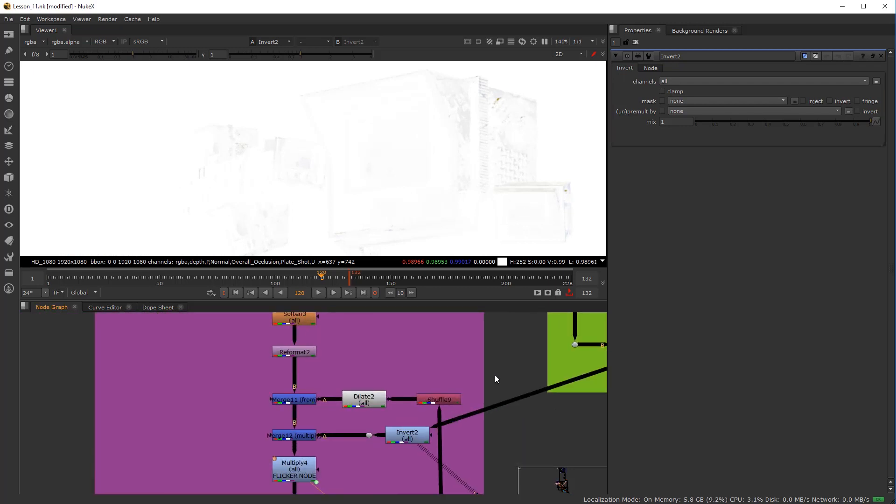
Insert a Grade node on the specular branch upstream of Invert2 and display it in the viewer
key(g)
drag(504, 379, 468, 438)
click(400, 430)
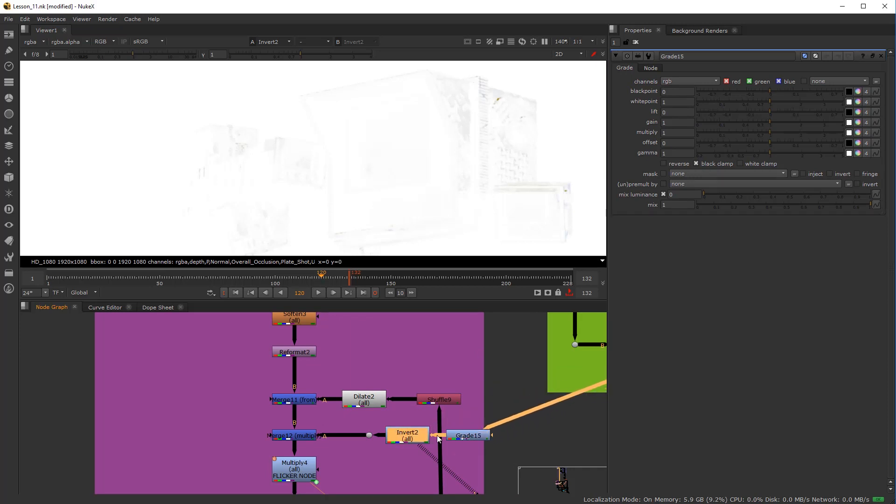
click(462, 432)
key(1)
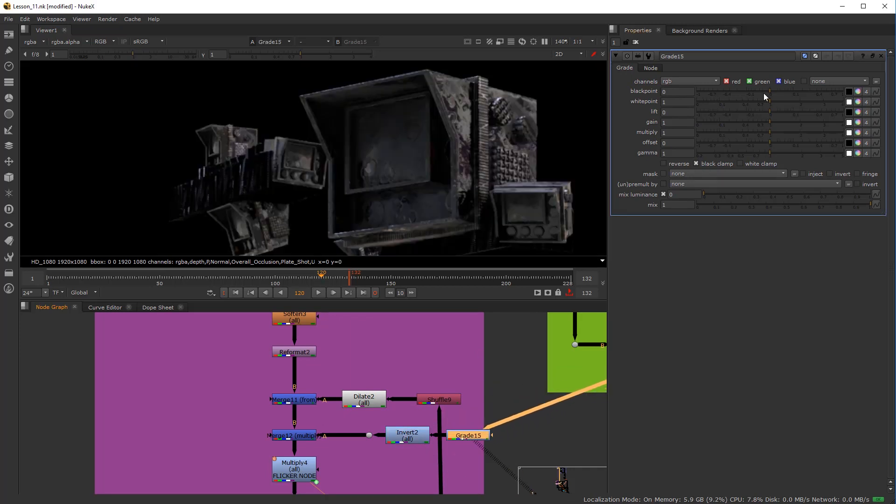
Adjust Grade15 to a blackpoint of 0.018 and a whitepoint of 0.025 while checking the Invert2 output
mouse_move(769, 94)
mouse_down()
mouse_move(784, 91)
mouse_move(761, 99)
mouse_move(781, 97)
mouse_up()
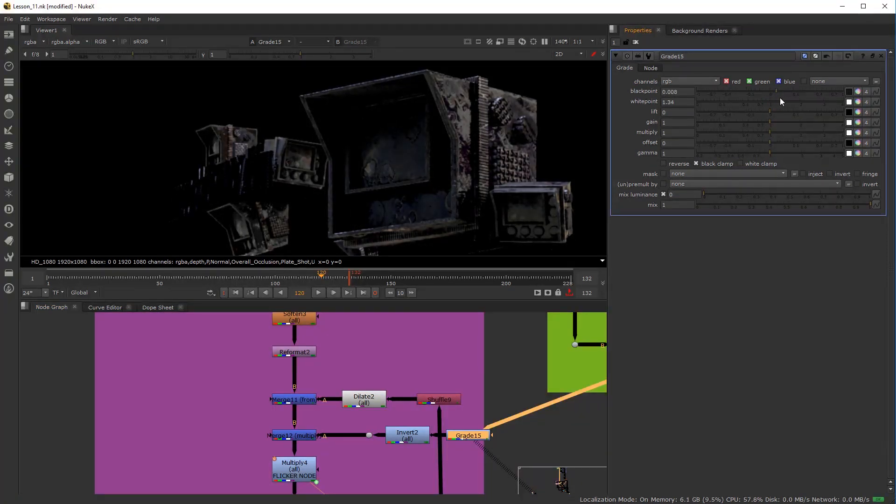
click(416, 440)
key(1)
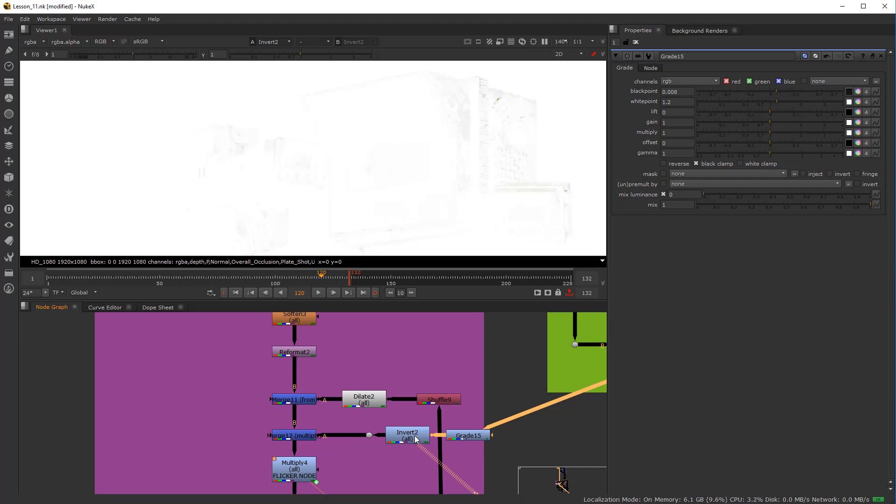
click(466, 436)
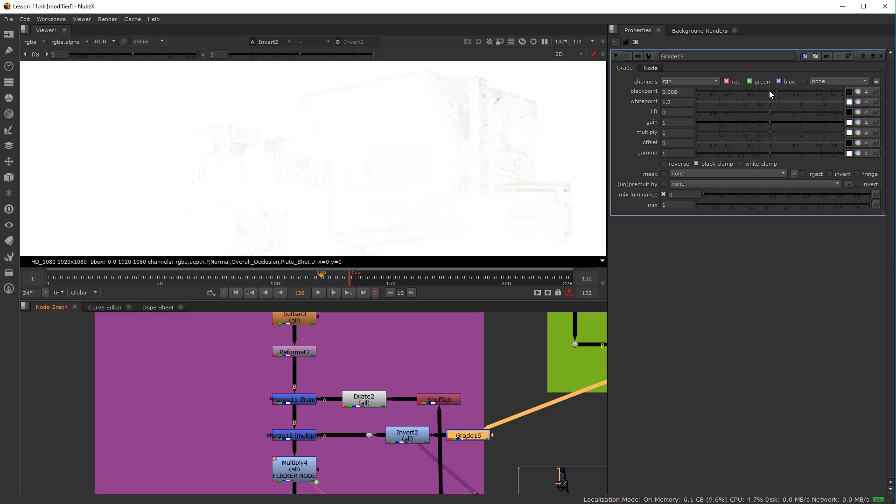
drag(766, 92, 709, 111)
scroll(435, 448, down, 1)
scroll(449, 440, up, 2)
Insert a Saturation node between Grade15 and Invert2 and set its saturation to 0
drag(451, 439, 389, 423)
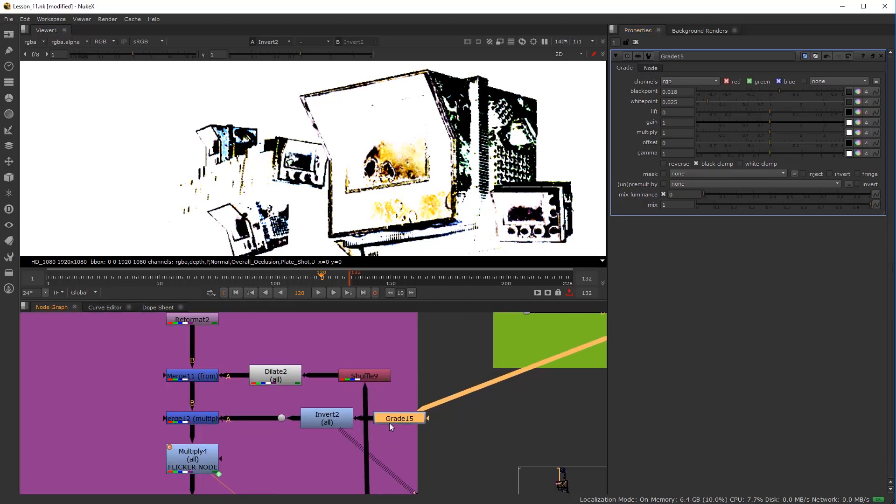
key(Tab)
text(sat)
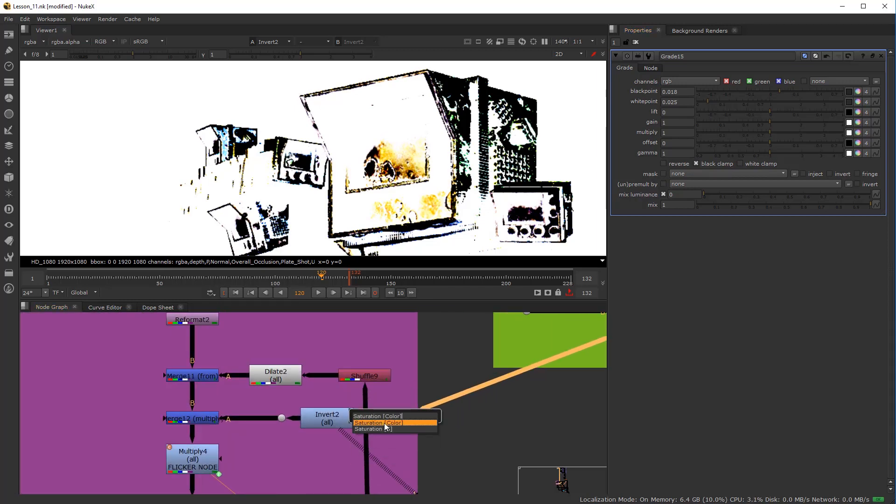
key(Return)
drag(405, 420, 457, 423)
drag(385, 438, 385, 421)
drag(726, 94, 623, 92)
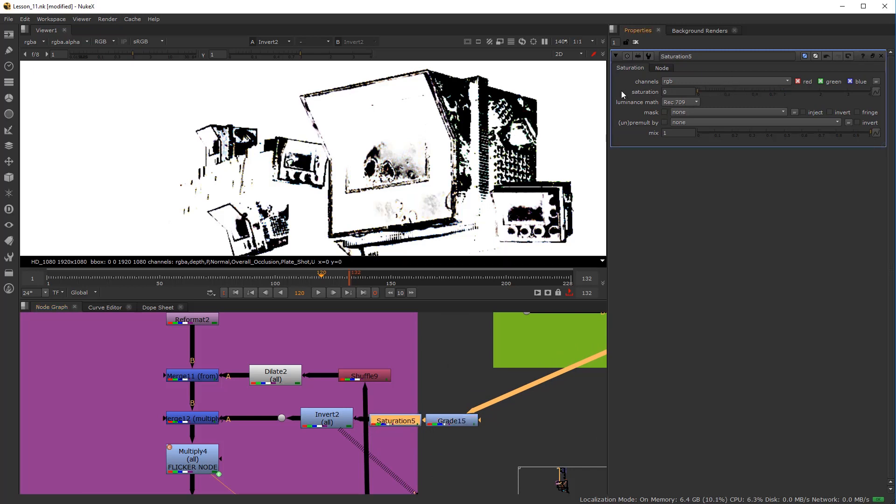
Display Merge12 in the viewer and toggle the node off and on to compare its effect
click(314, 421)
click(204, 422)
key(1)
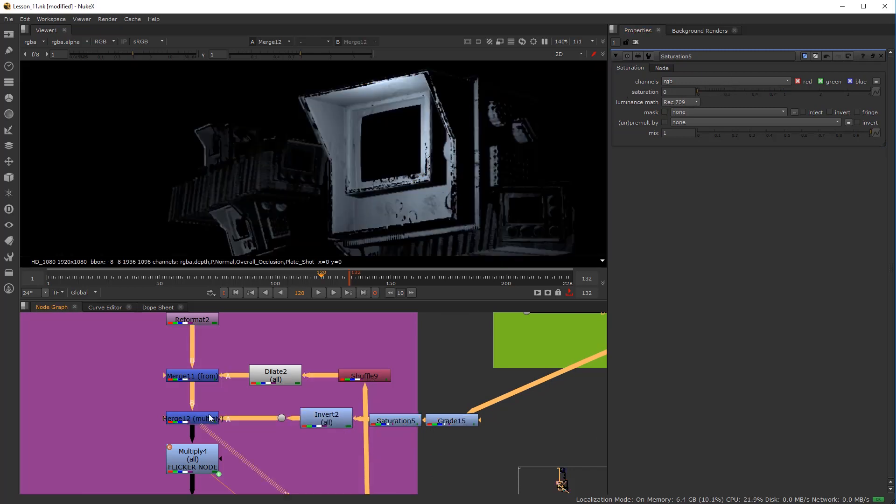
key(d)
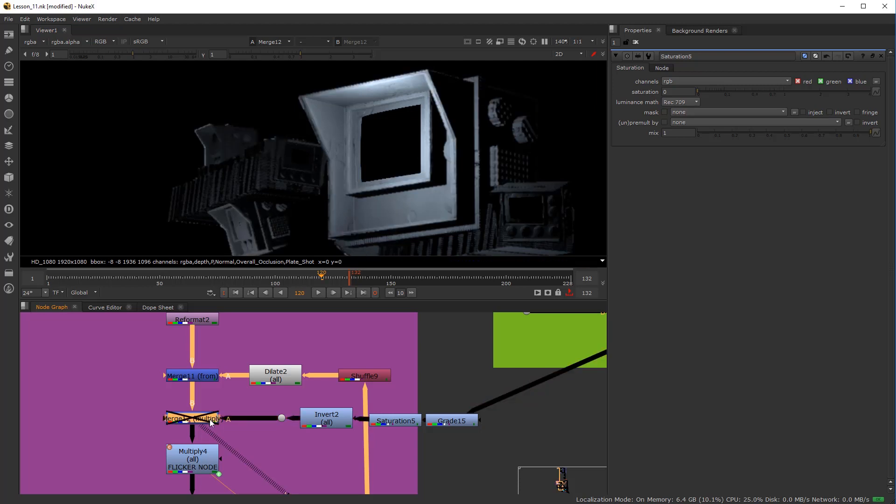
key(d)
Try lowering the Merge12 mix, and try the from operation with the mix raised back to 1
double_click(202, 419)
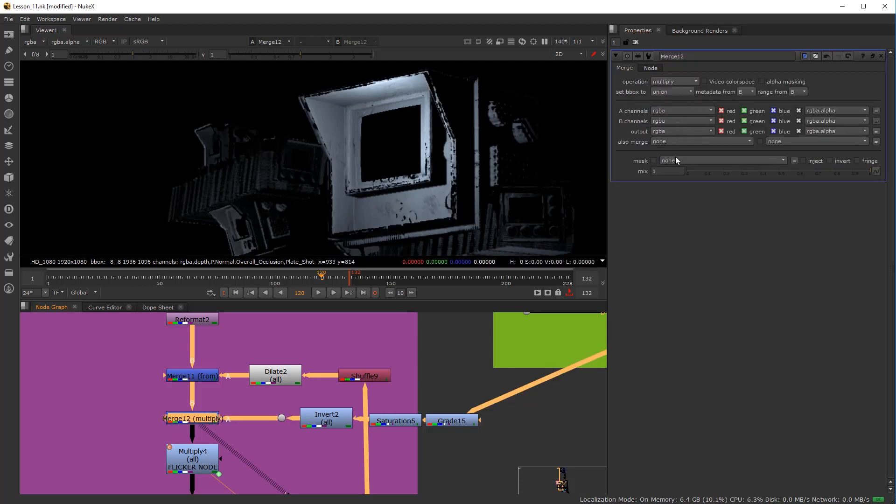
drag(744, 178, 687, 173)
click(673, 81)
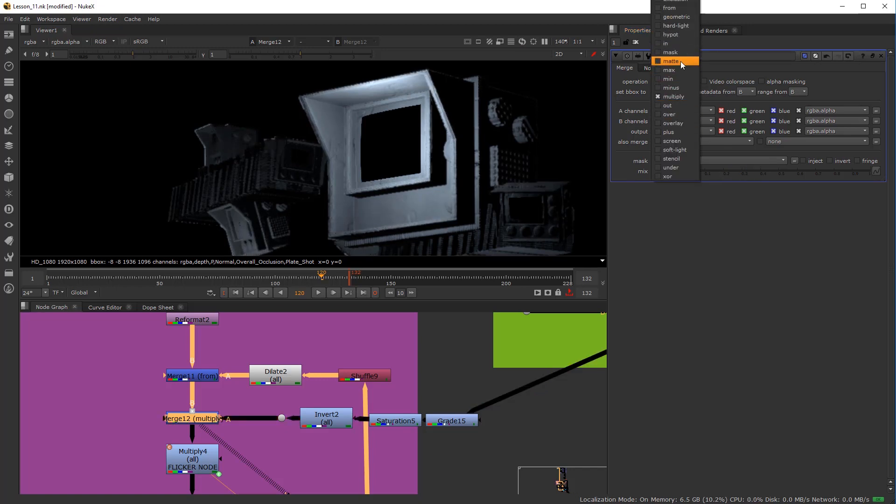
click(680, 9)
drag(688, 171, 885, 180)
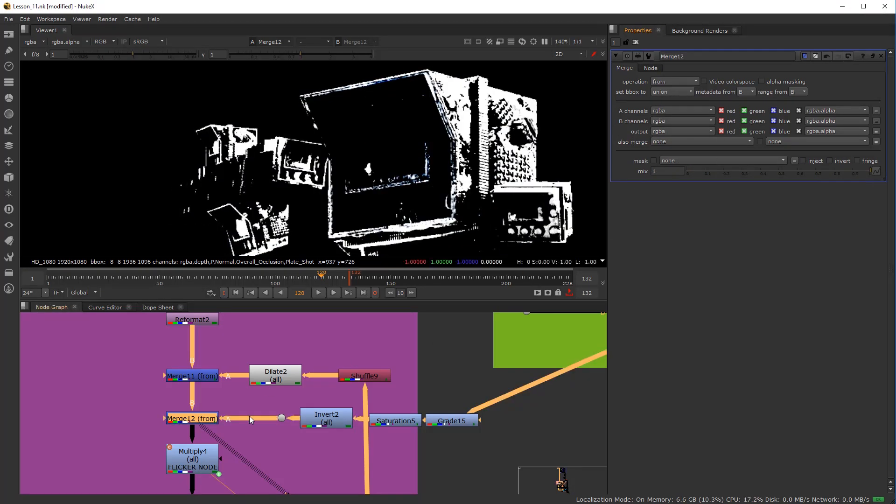
Compare the Invert2 and Merge12 outputs in the viewer and return the Merge12 operation to multiply
drag(328, 420, 318, 420)
key(1)
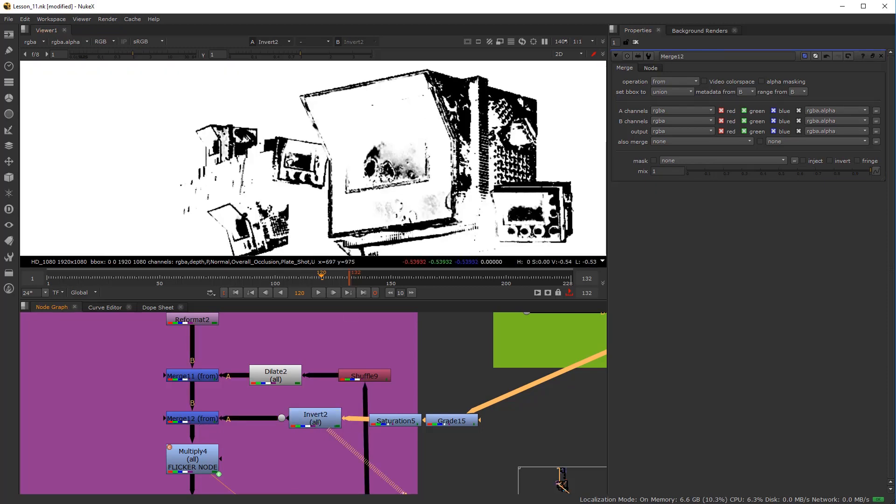
click(210, 419)
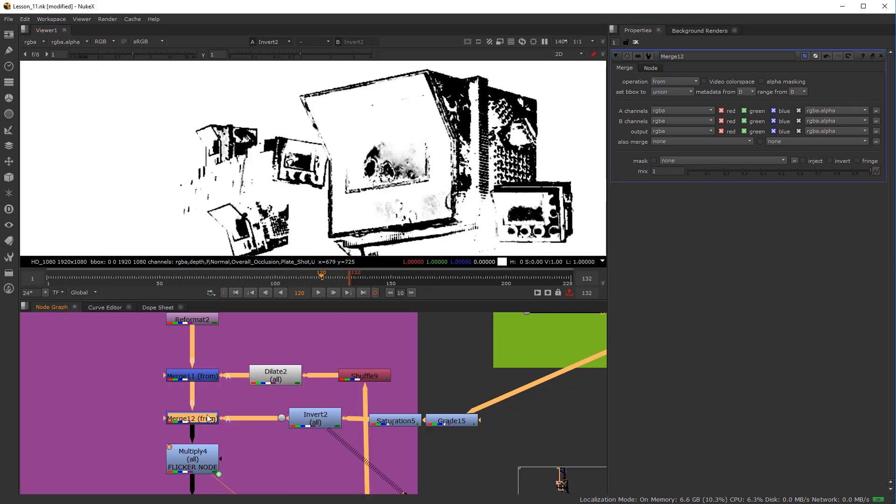
key(1)
click(676, 82)
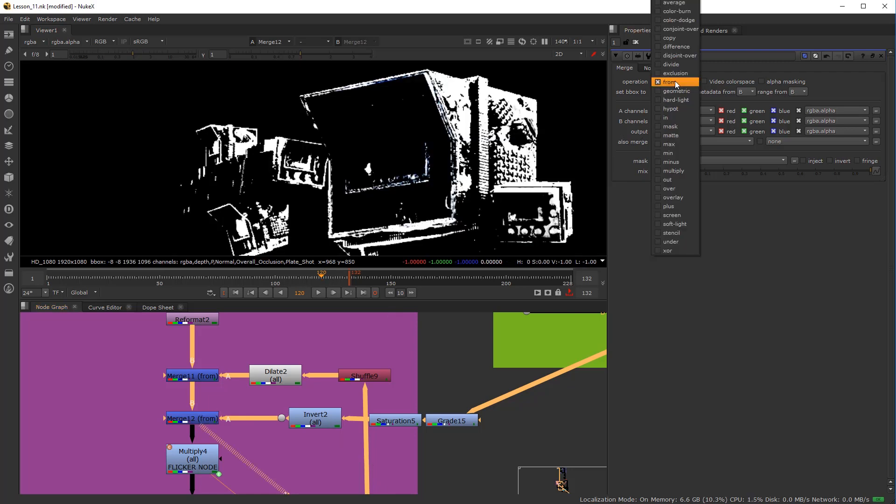
click(677, 171)
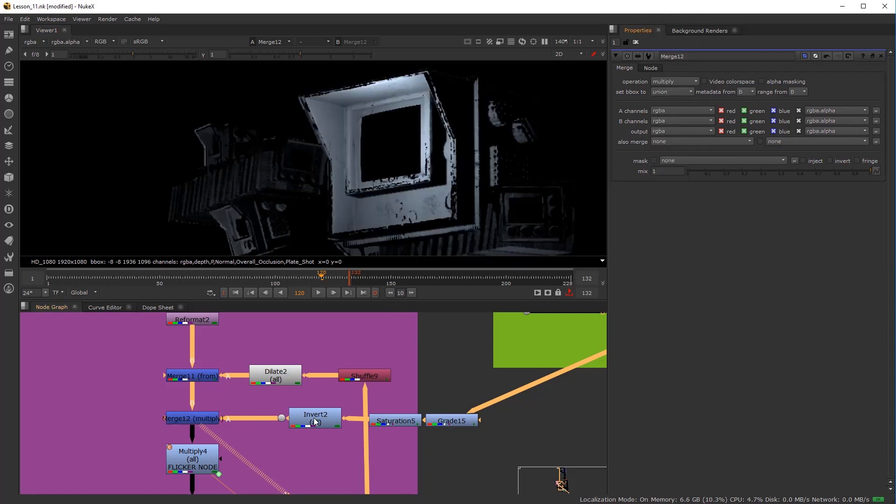
Set Grade15's whitepoint to 0.01 and its blackpoint to 0.016
drag(470, 429, 496, 434)
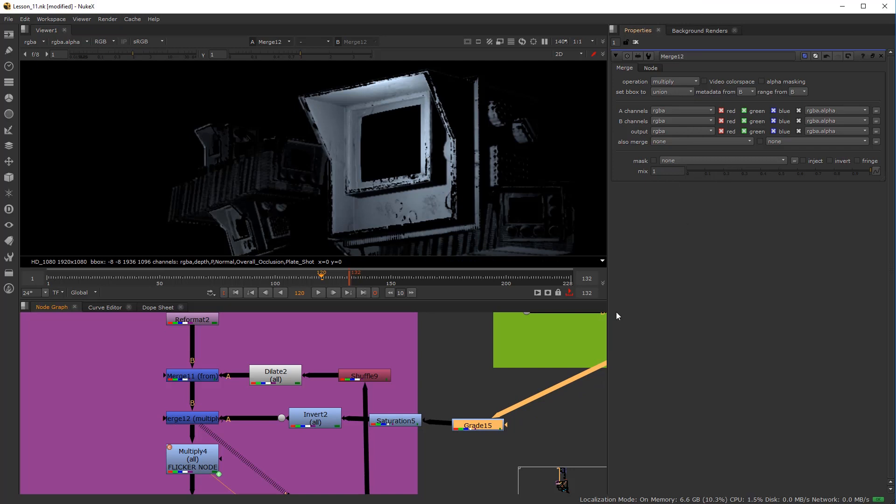
double_click(483, 427)
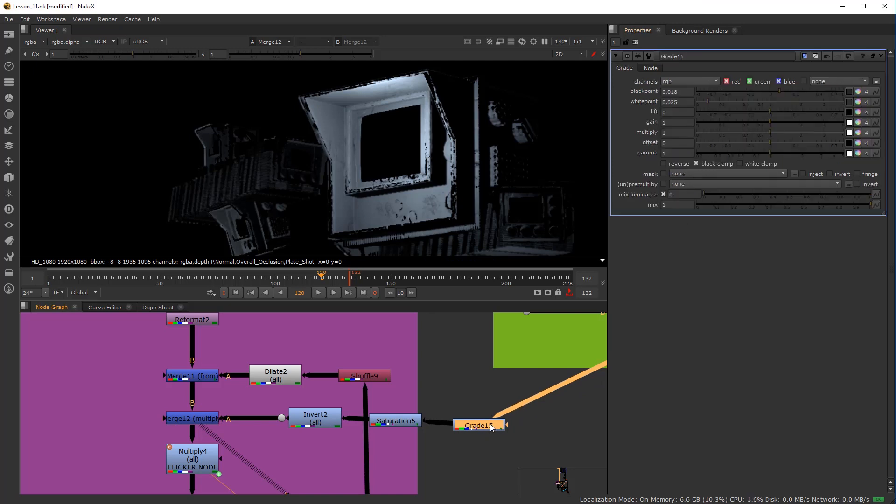
click(702, 97)
drag(702, 96, 703, 97)
drag(782, 92, 780, 89)
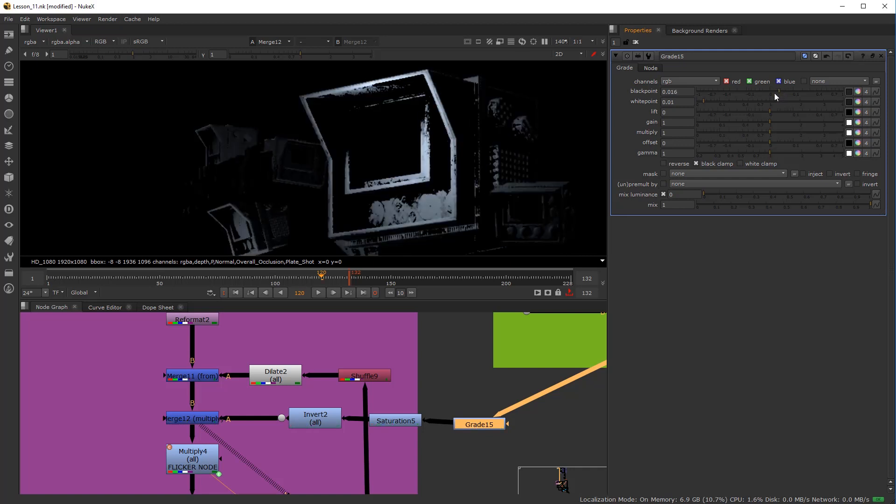
Set the Merge12 mix to 0.345 and compare the Grade15 and Merge12 outputs in the viewer
click(216, 418)
drag(716, 169, 750, 175)
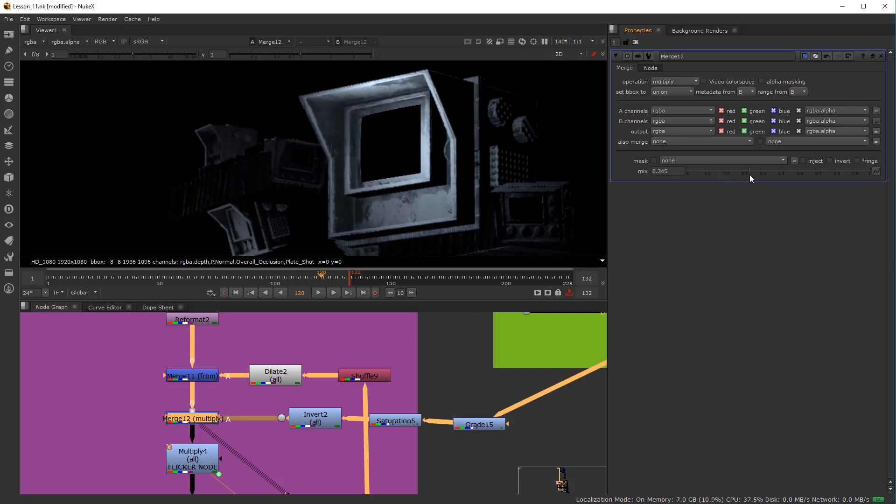
drag(458, 427, 458, 423)
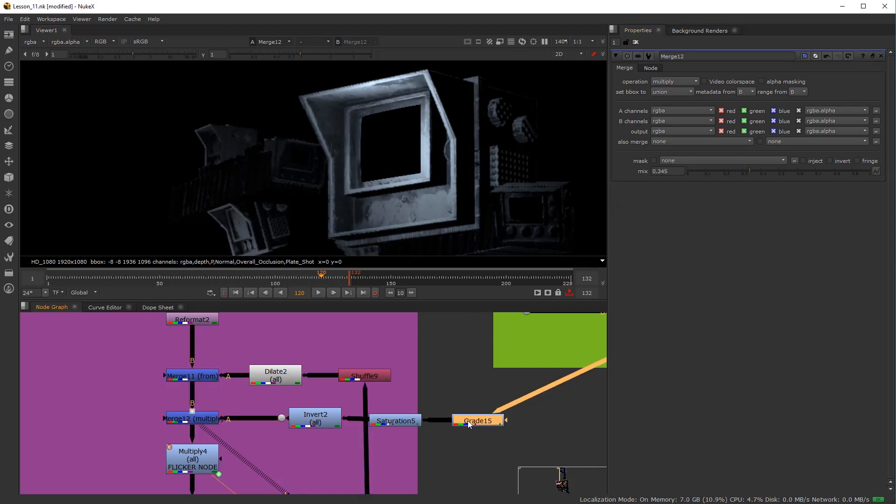
key(1)
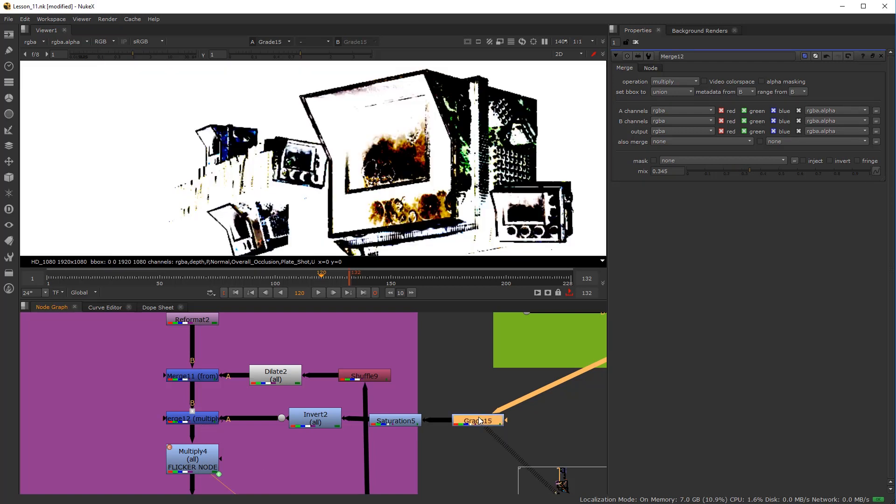
double_click(480, 423)
click(176, 419)
key(1)
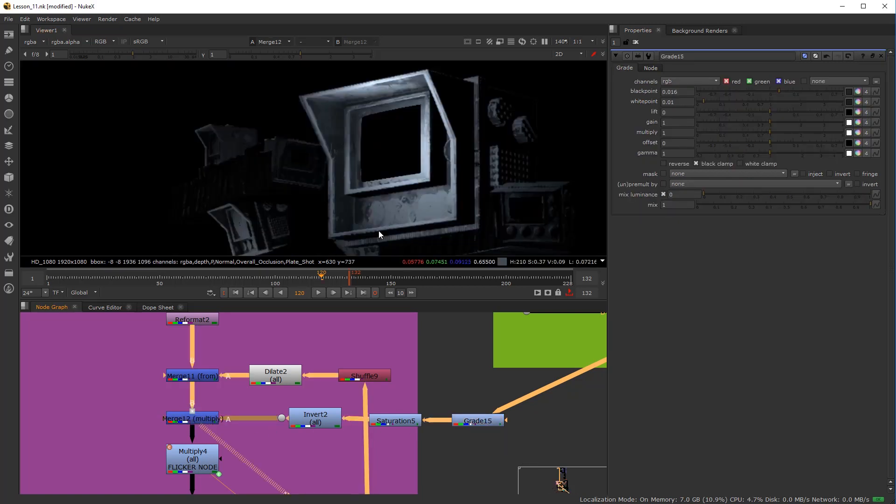
Toggle Merge12 off and on repeatedly to examine the surface texture it adds to the relight
click(210, 421)
key(d)
key(d)
key(d)
key(d)
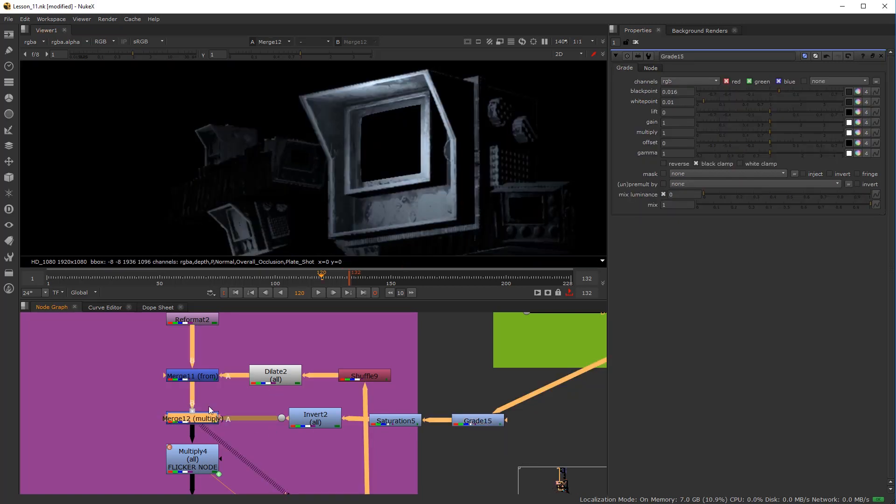
key(d)
key(d)
key(d)
key(d)
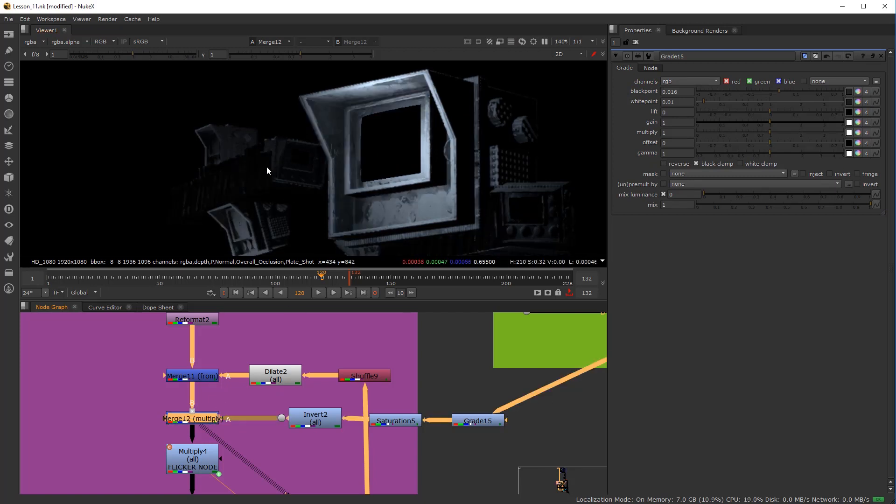
key(d)
key(d)
key(d)
key(d)
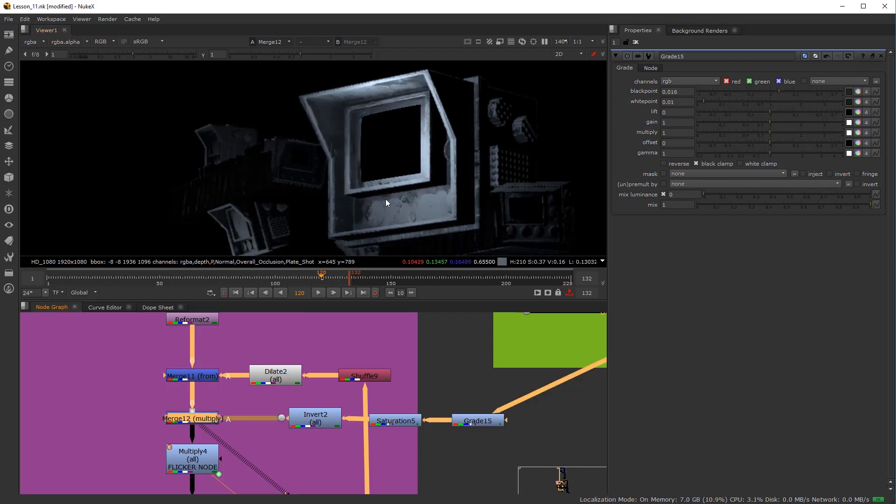
Display the Grade11 node of the Occlusion Overall section in the viewer to examine the full composite
scroll(288, 466, down, 6)
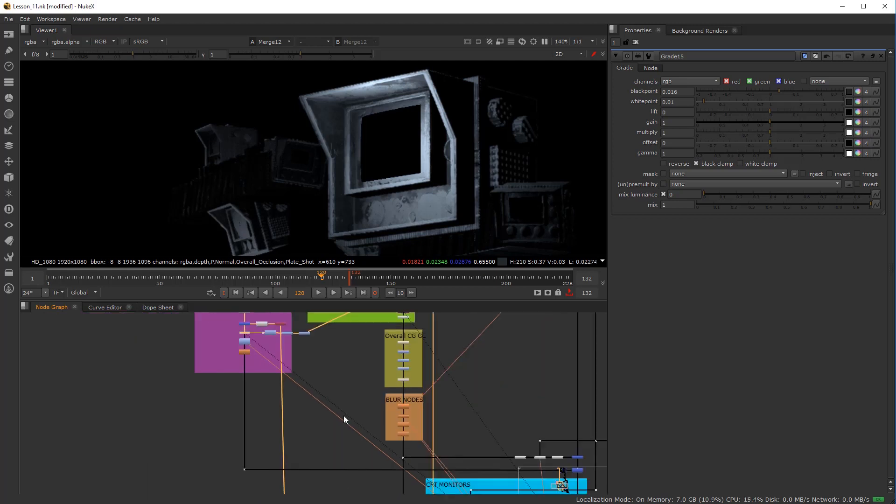
drag(314, 420, 301, 393)
drag(537, 492, 371, 419)
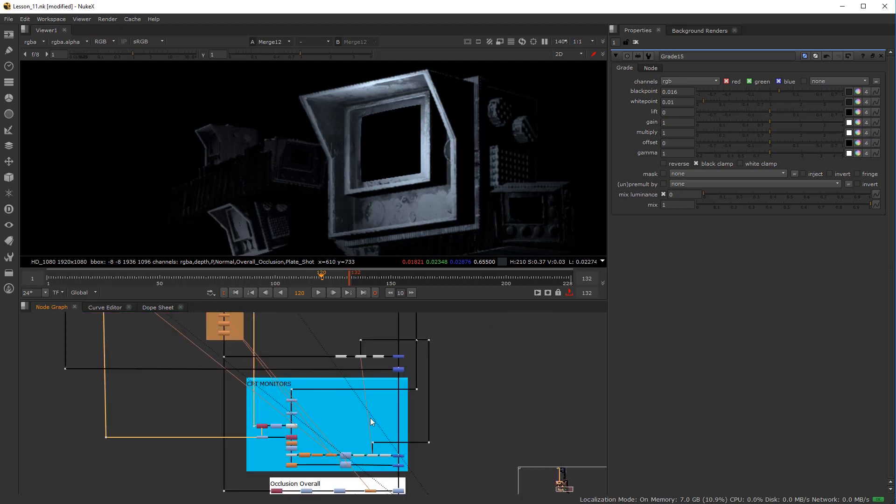
scroll(400, 477, up, 4)
scroll(417, 464, up, 5)
scroll(378, 452, down, 4)
drag(380, 483, 385, 343)
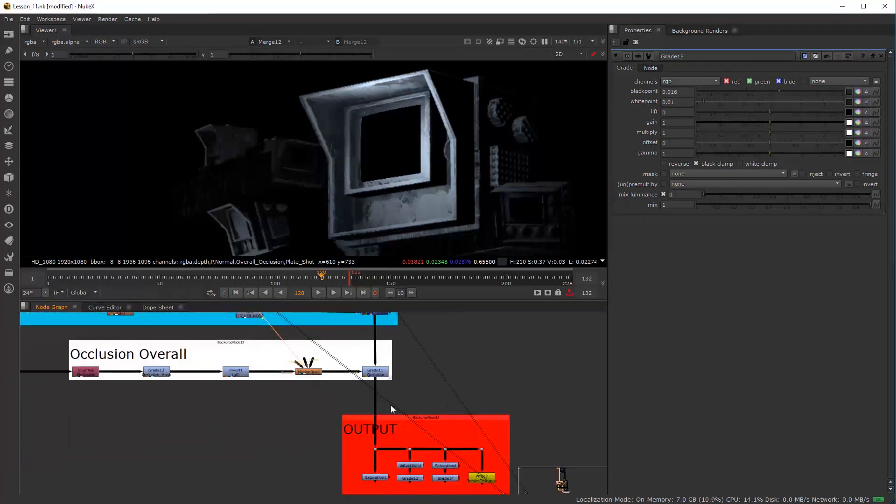
scroll(375, 376, up, 3)
click(381, 369)
key(1)
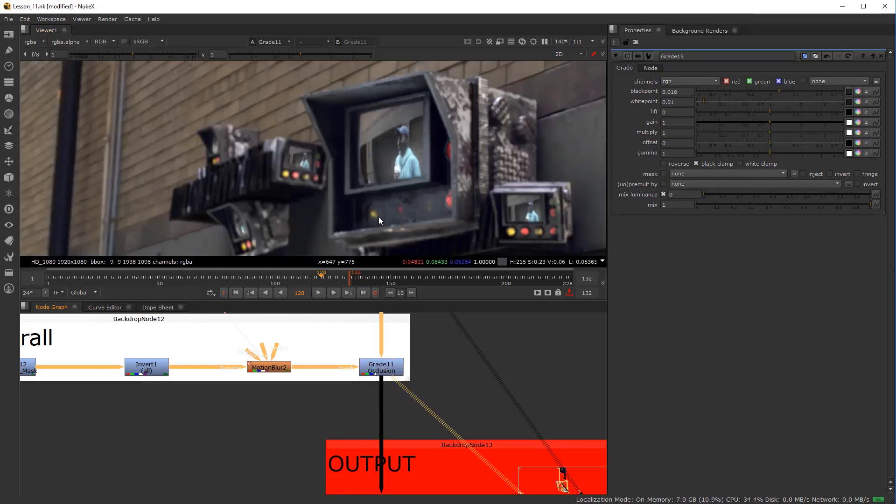
Set Grade15's whitepoint to 0.016 while the full composite is displayed
scroll(273, 403, down, 5)
drag(187, 337, 326, 397)
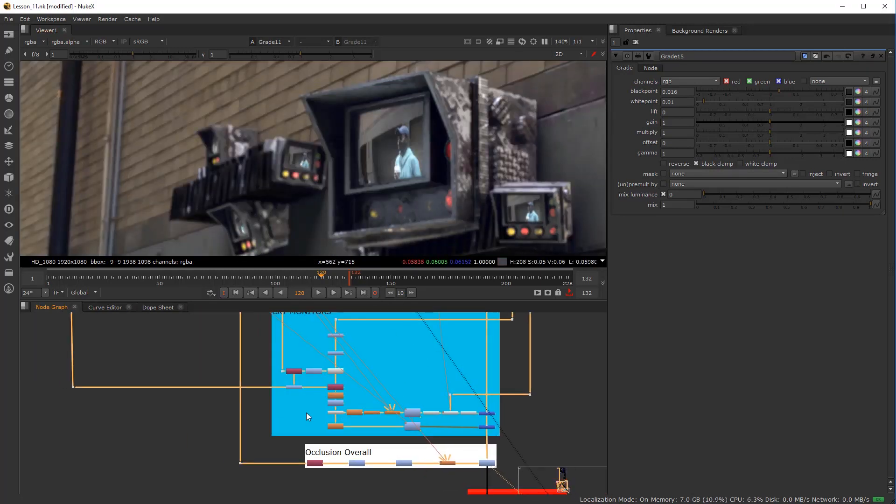
scroll(305, 434, down, 3)
scroll(305, 448, up, 8)
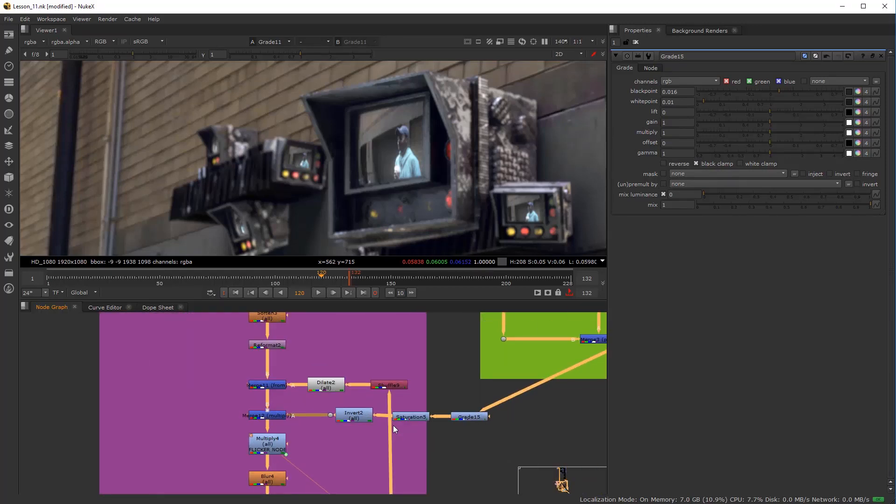
click(337, 411)
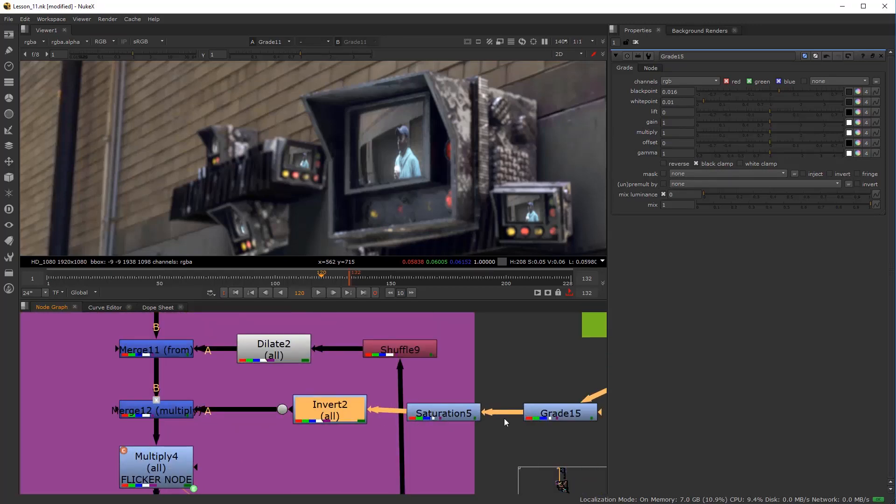
click(586, 419)
drag(705, 100, 705, 97)
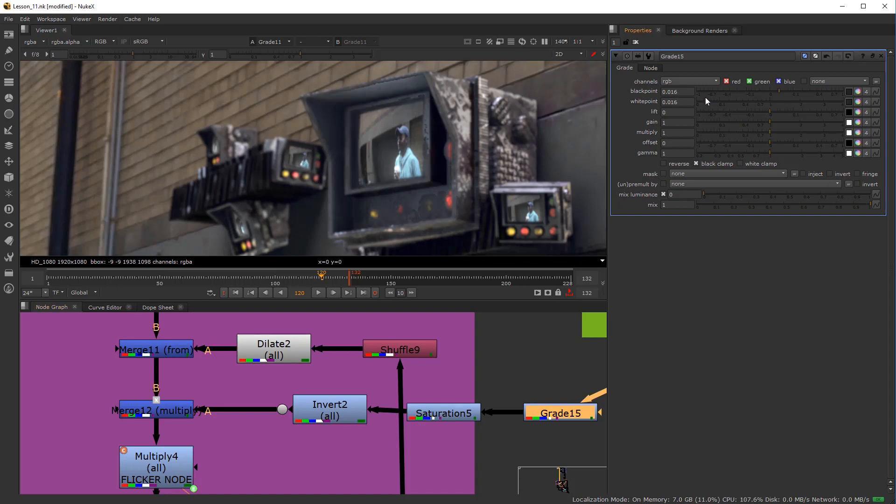
Set Grade15's whitepoint to 0.014, gain to 1.1, offset to 0.0005 and gamma to 0.84
drag(780, 89, 779, 91)
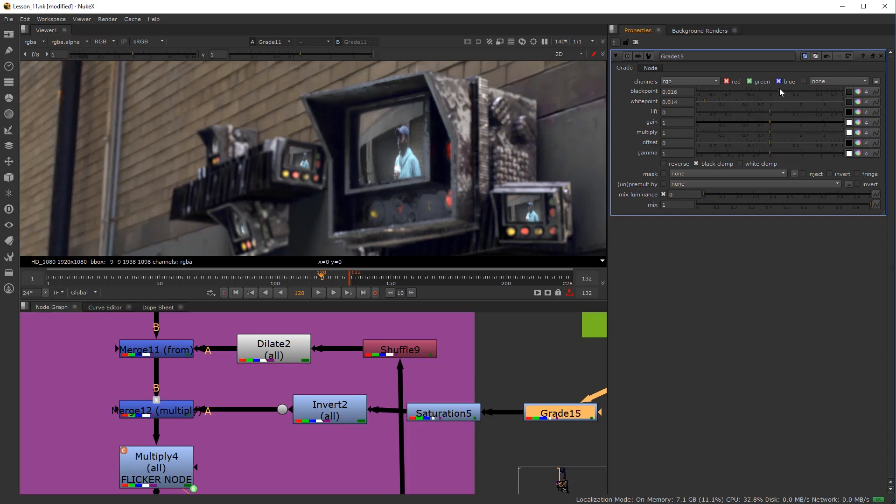
drag(759, 122, 753, 153)
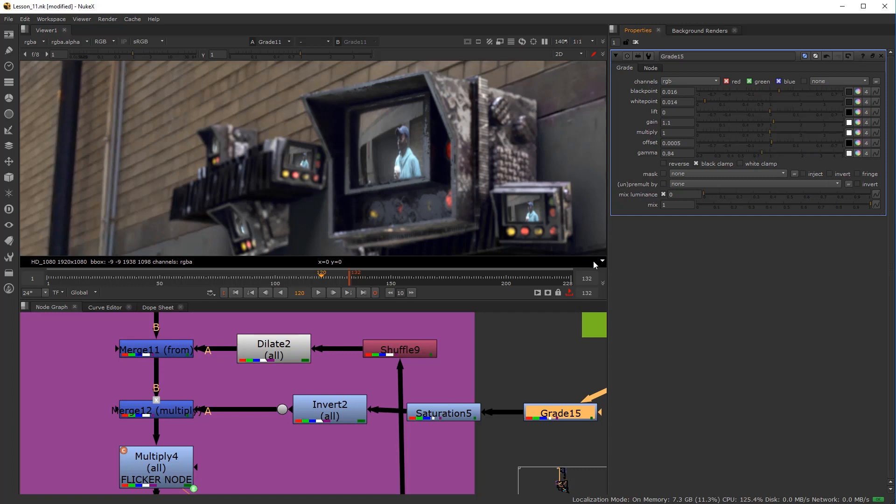
Replace the dot after Invert2 with a Blur node of size 2, placed in line before Merge12
click(323, 435)
mouse_move(270, 408)
mouse_down()
mouse_move(282, 411)
mouse_move(257, 416)
mouse_up()
drag(138, 378, 325, 421)
key(Delete)
click(324, 411)
key(Tab)
text(blur)
key(Return)
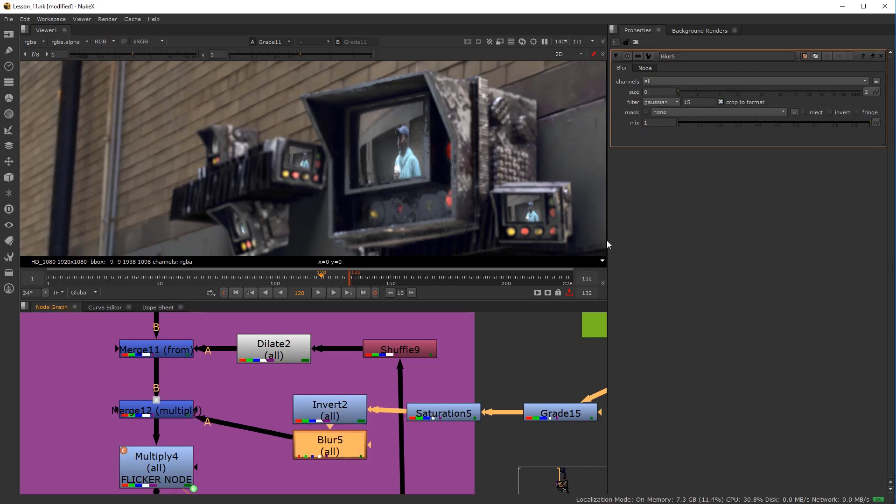
mouse_move(680, 91)
mouse_down()
mouse_move(745, 95)
mouse_move(697, 91)
mouse_up()
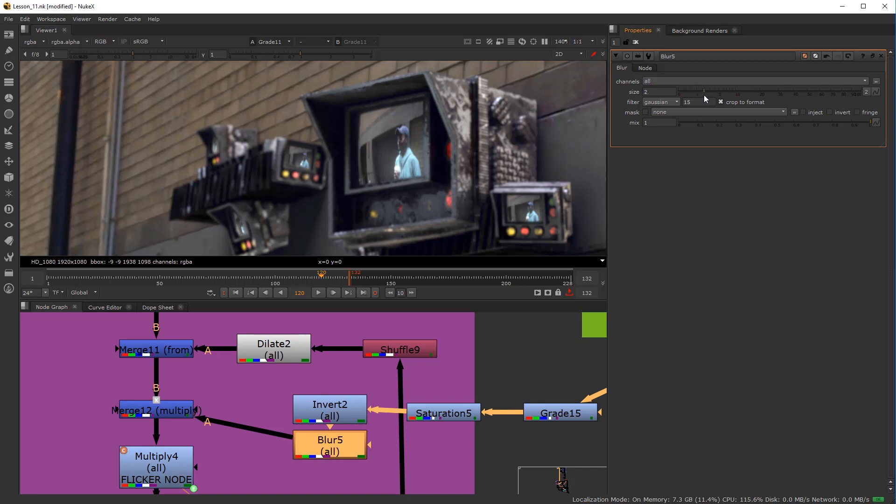
drag(330, 446, 253, 410)
Set the mix of the Merge12 multiply node to 0.075
click(172, 416)
double_click(172, 415)
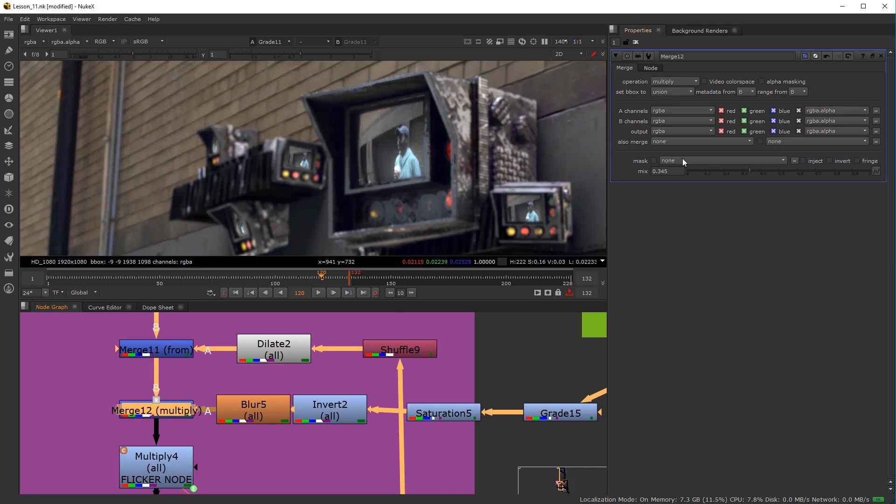
drag(733, 172, 701, 180)
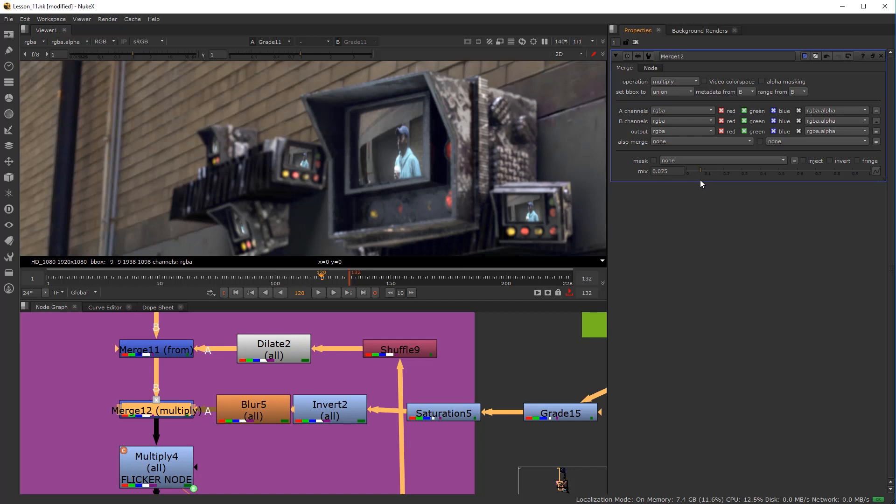
Space out Invert2, Saturation5 and Grade15 in an even row beside the new Blur node
drag(352, 422, 369, 420)
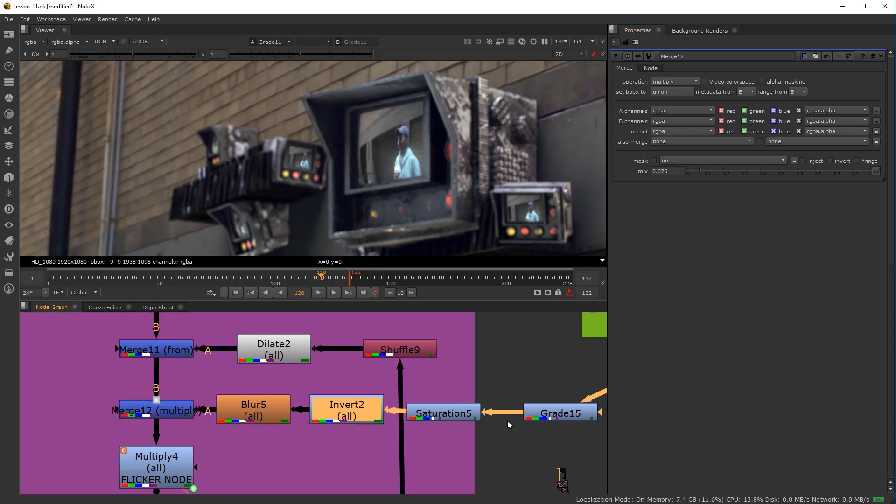
scroll(491, 437, down, 5)
scroll(448, 384, up, 2)
drag(398, 384, 392, 382)
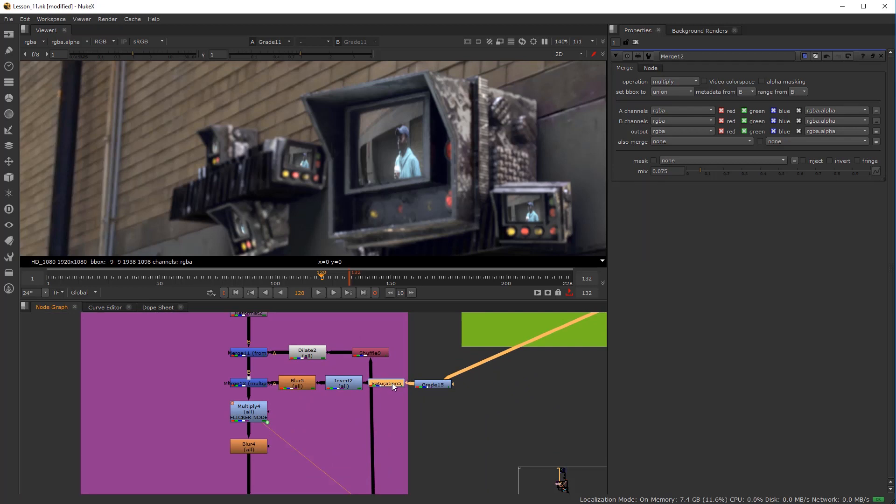
scroll(391, 382, down, 8)
drag(386, 347, 373, 343)
scroll(422, 433, up, 4)
drag(435, 428, 404, 427)
click(382, 428)
Set the relight's Phong1 material to color 0.045, diffuse 0.03 and specular 0.016
drag(403, 463, 408, 375)
scroll(406, 375, up, 2)
drag(391, 429, 437, 426)
scroll(291, 434, down, 5)
drag(297, 474, 343, 395)
scroll(351, 372, up, 2)
drag(408, 470, 386, 471)
scroll(344, 442, down, 4)
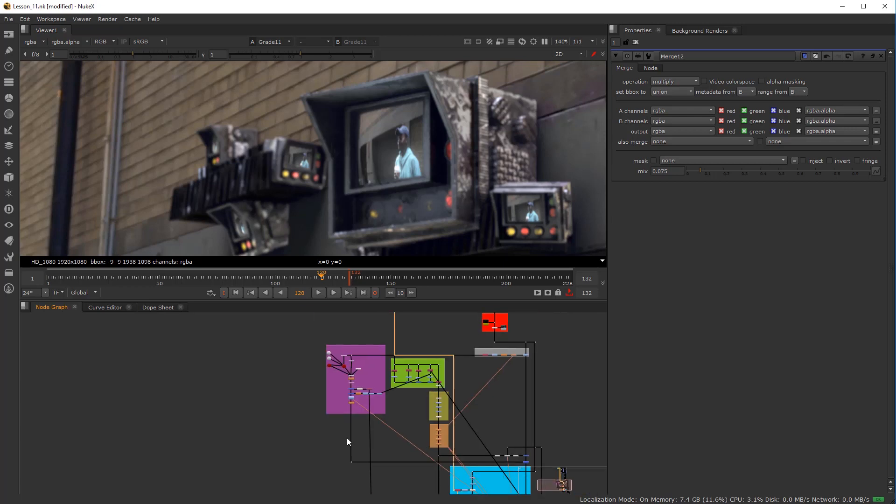
scroll(360, 371, up, 3)
scroll(317, 340, up, 3)
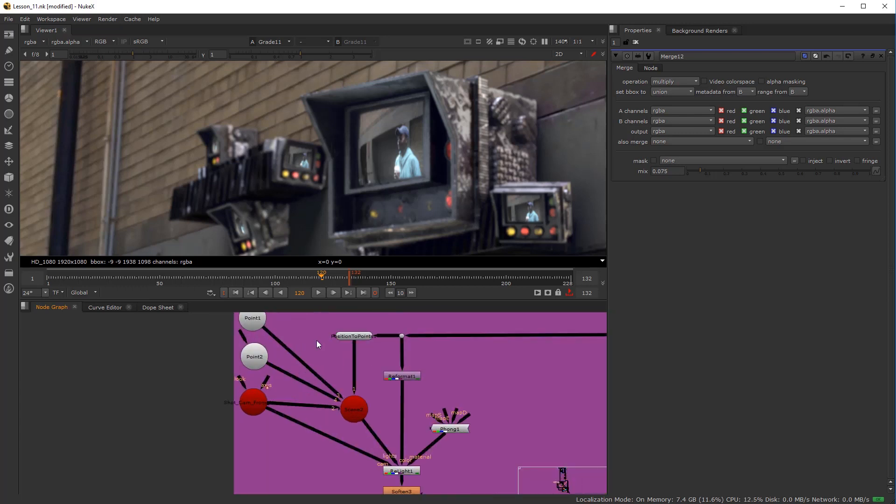
double_click(471, 445)
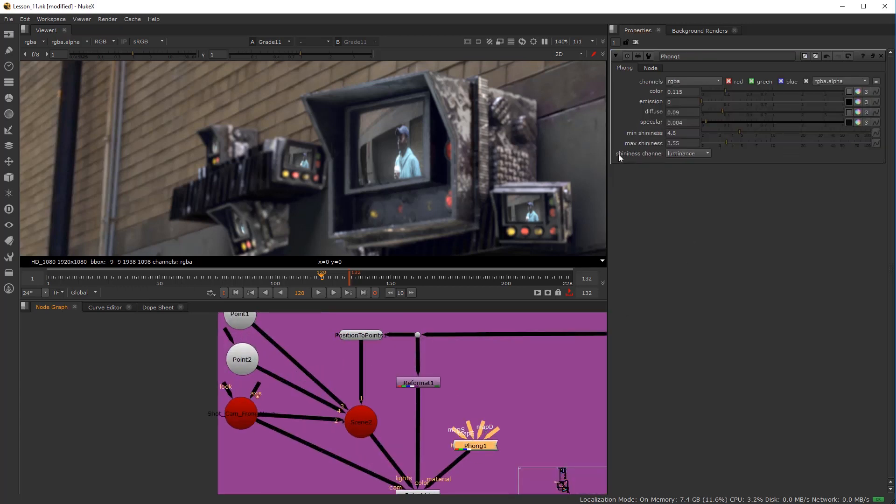
drag(484, 433, 434, 441)
drag(425, 370, 367, 343)
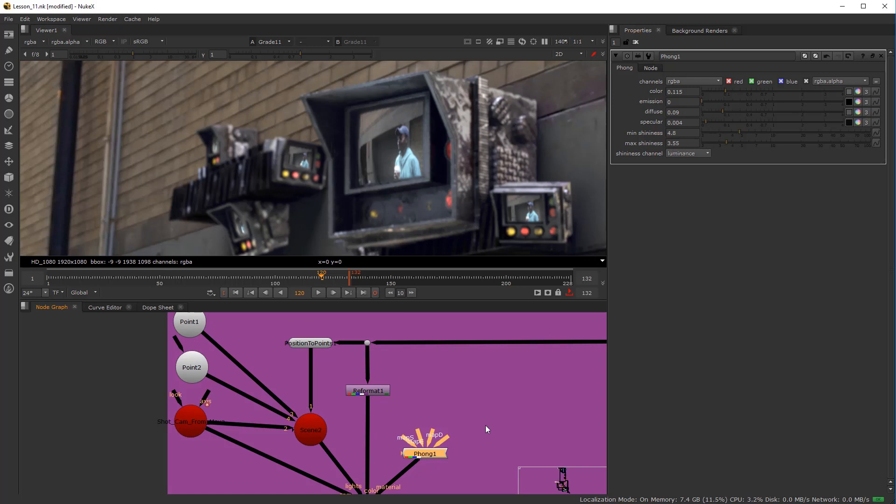
drag(724, 90, 711, 120)
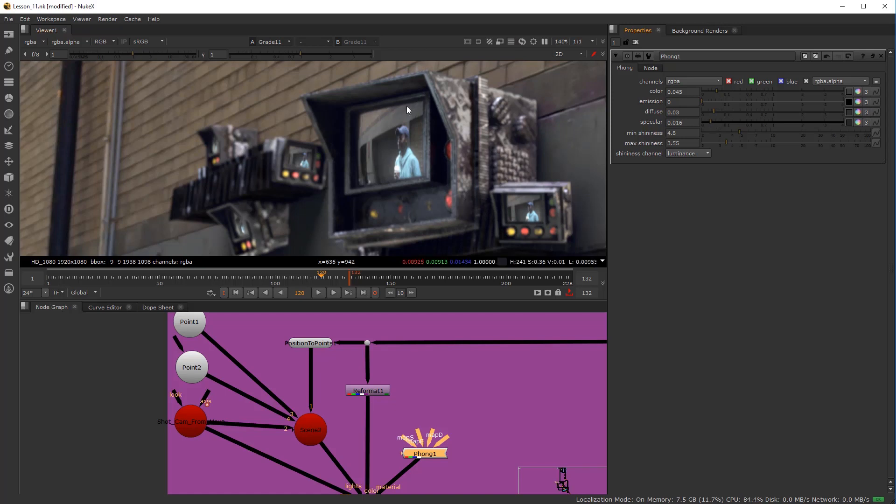
Toggle the Merge10 Flashes node off and on repeatedly to examine the relight's effect on the full composite
scroll(380, 441, down, 7)
scroll(420, 464, up, 1)
drag(433, 483, 366, 393)
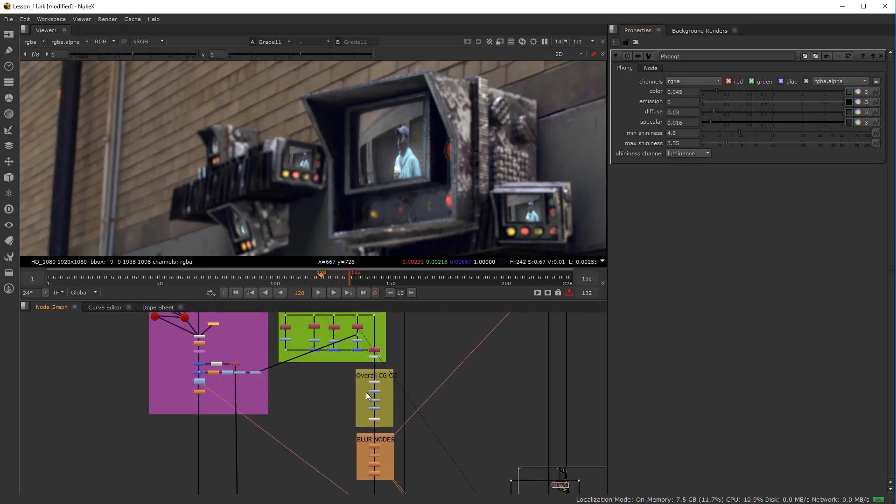
scroll(366, 395, down, 2)
drag(481, 486, 365, 411)
scroll(371, 401, up, 8)
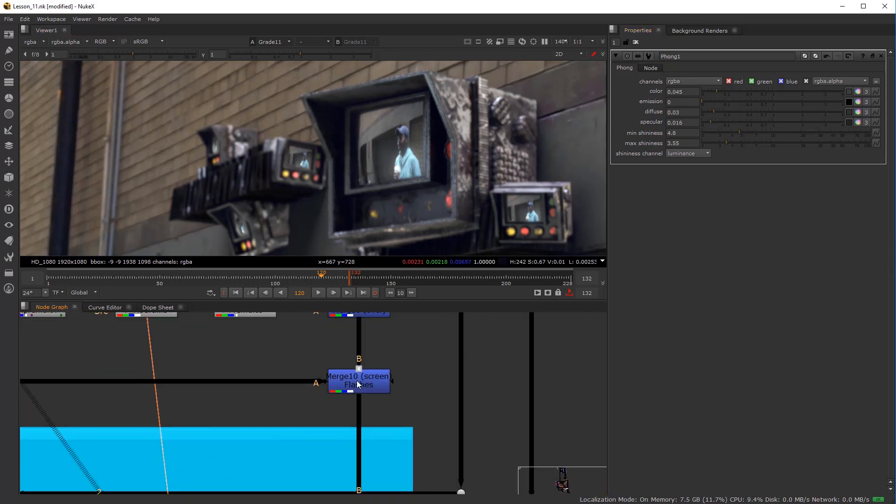
click(358, 383)
key(d)
key(d)
key(d)
key(d)
key(d)
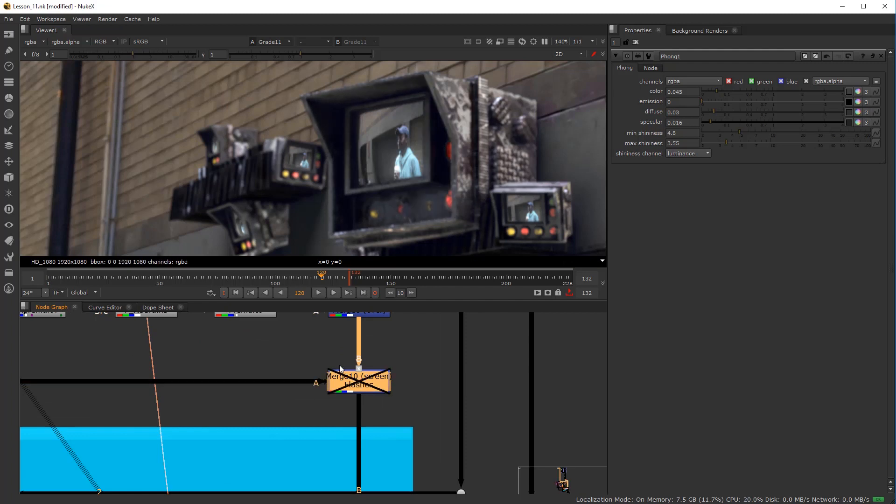
key(d)
key(d)
key(d)
key(d)
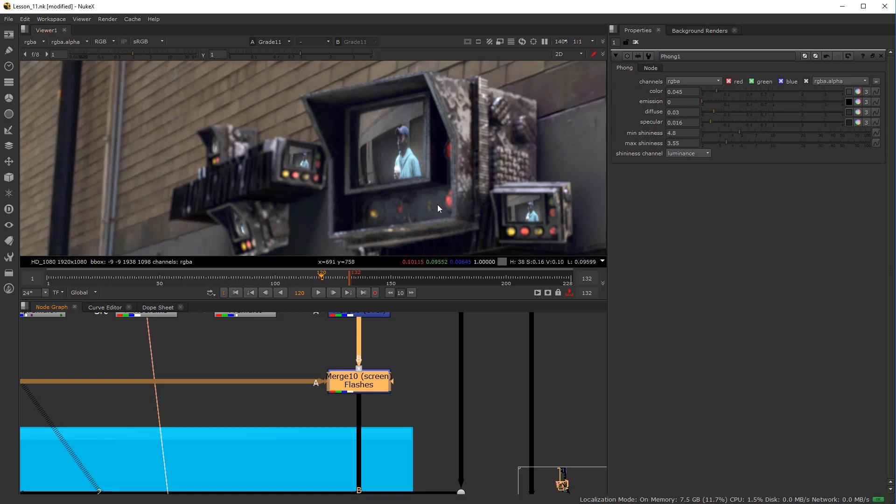
Toggle Merge12 off and on to compare the monitors with and without the specular multiply, close up and wider
scroll(433, 147, up, 4)
scroll(72, 365, down, 8)
scroll(329, 423, up, 10)
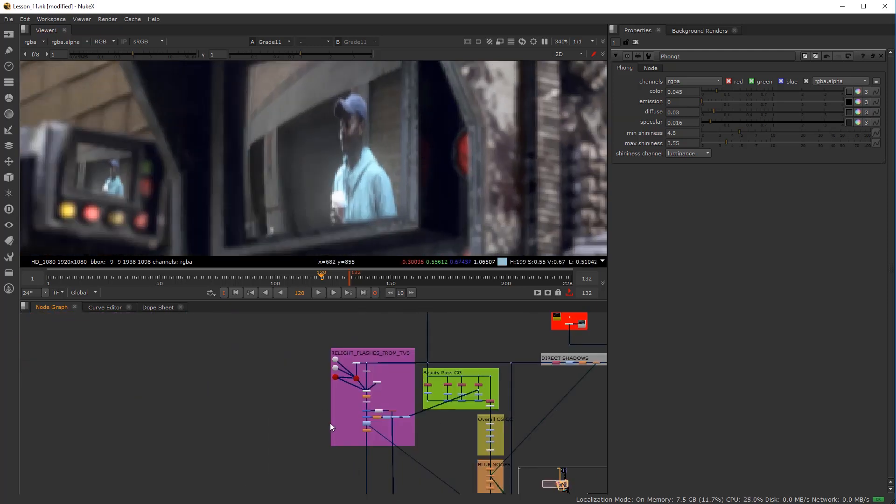
key(d)
key(d)
key(d)
key(d)
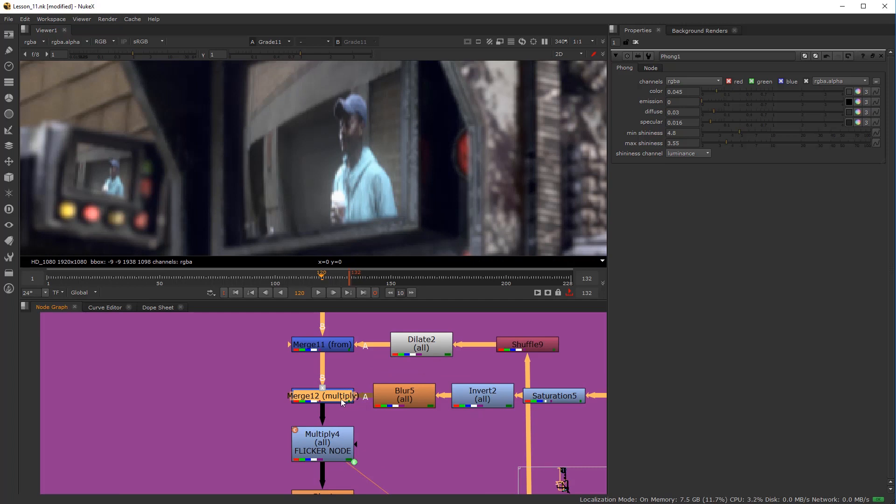
key(d)
scroll(413, 152, down, 4)
key(d)
key(d)
key(d)
key(d)
key(d)
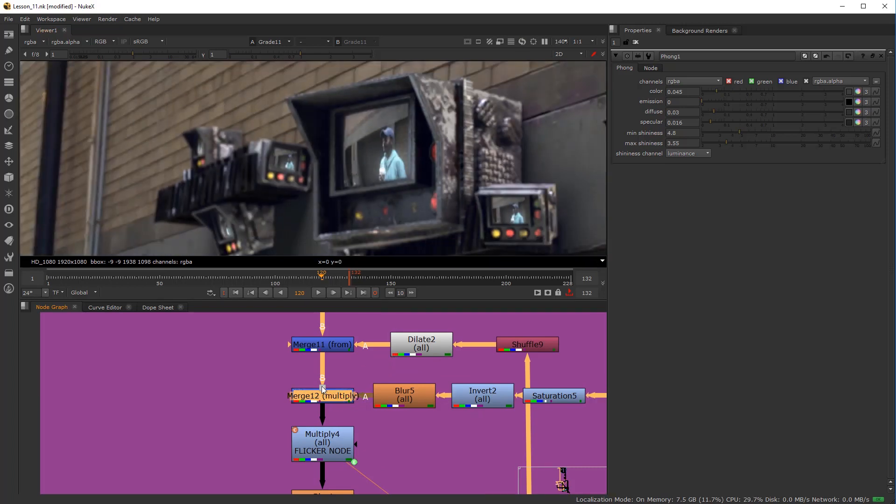
Set Phong1's specular to 0 and its diffuse to 0.21
scroll(338, 399, down, 5)
drag(276, 318, 324, 426)
scroll(298, 333, up, 5)
scroll(346, 389, down, 5)
scroll(446, 436, up, 4)
drag(446, 436, 379, 372)
scroll(463, 439, down, 2)
click(462, 439)
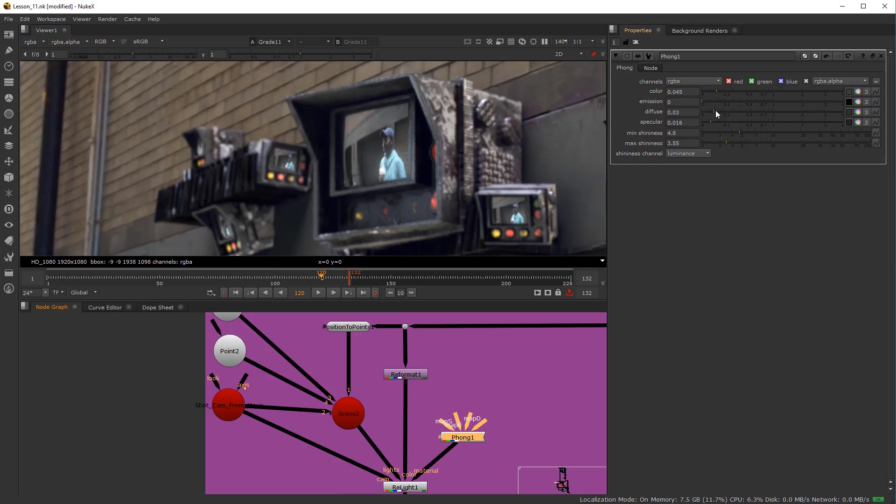
drag(715, 111, 687, 118)
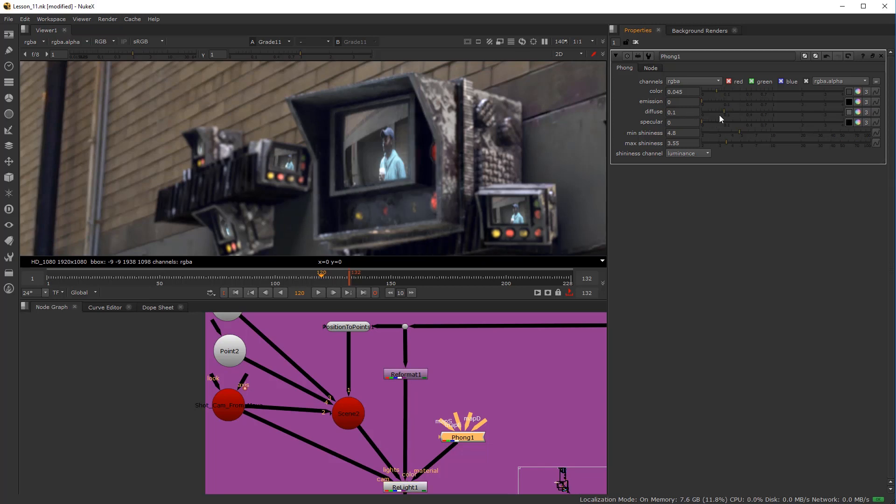
drag(724, 112, 734, 112)
Open the Merge10 Flashes node above the CRT MONITORS section and set its mix to 0.35
scroll(432, 178, down, 5)
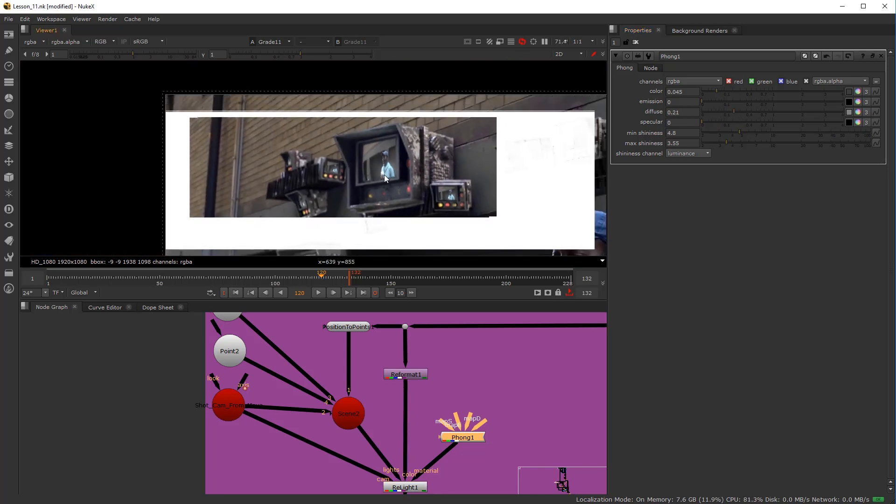
scroll(424, 434, down, 5)
scroll(424, 434, down, 4)
drag(432, 435, 273, 360)
scroll(349, 397, up, 1)
drag(516, 486, 417, 335)
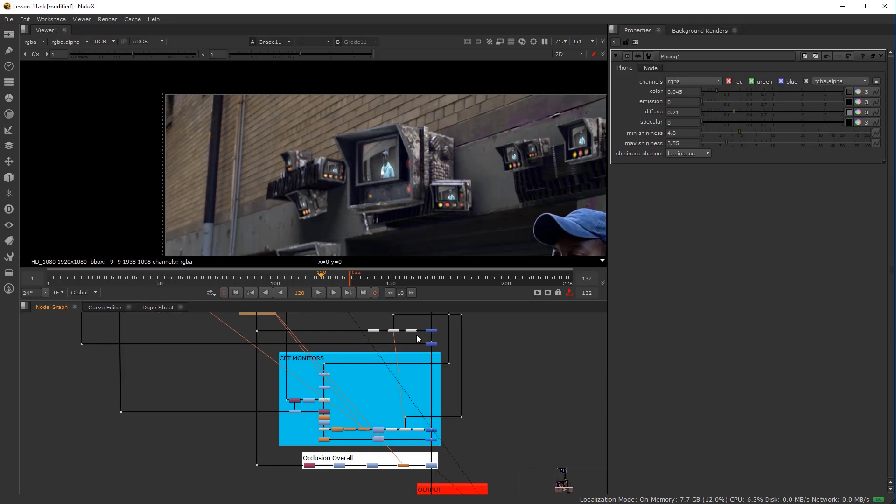
scroll(424, 332, up, 6)
scroll(447, 357, up, 3)
double_click(439, 394)
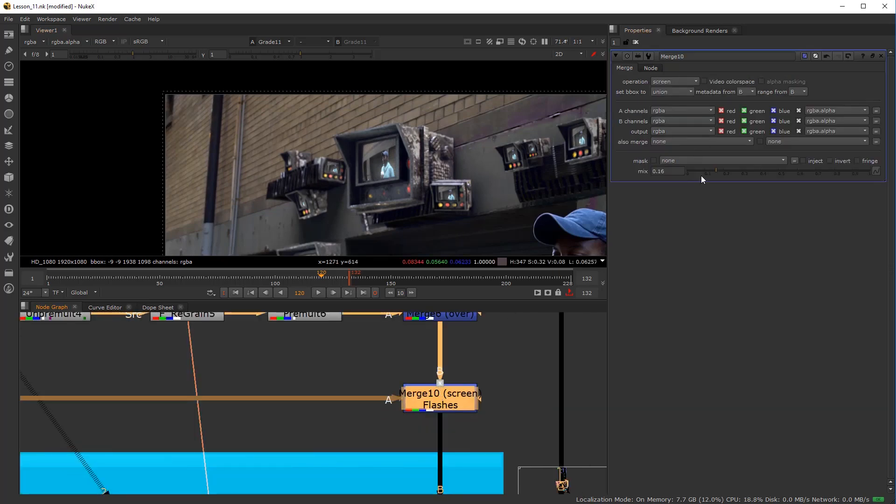
drag(718, 174, 749, 171)
Toggle the Merge10 flashes off and on repeatedly to examine the stronger glow around the monitors
scroll(371, 164, up, 5)
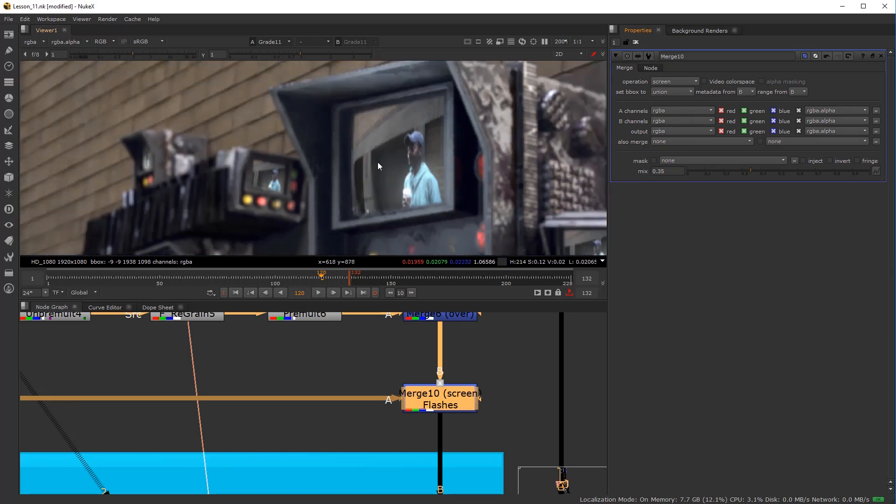
key(d)
key(d)
key(d)
key(d)
key(d)
key(d)
key(d)
key(d)
key(d)
key(d)
key(d)
key(d)
scroll(426, 182, down, 5)
scroll(419, 186, up, 3)
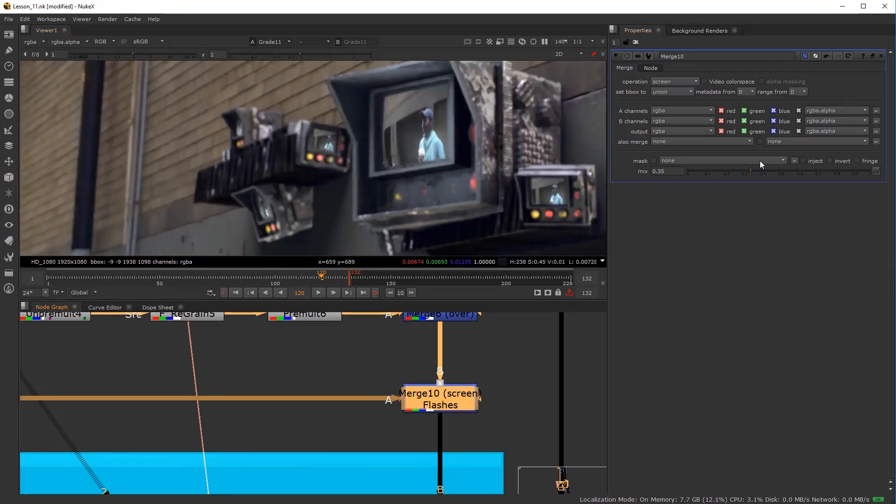
Set Merge10's mix to 0.25 and check the result across the whole frame
mouse_move(742, 169)
mouse_down()
mouse_move(716, 174)
mouse_move(733, 175)
mouse_up()
scroll(385, 156, down, 3)
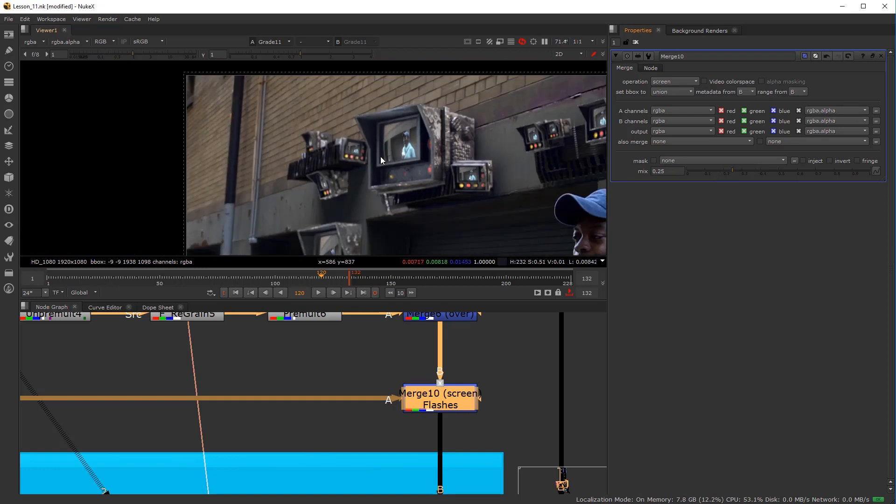
scroll(380, 168, down, 2)
scroll(385, 383, down, 6)
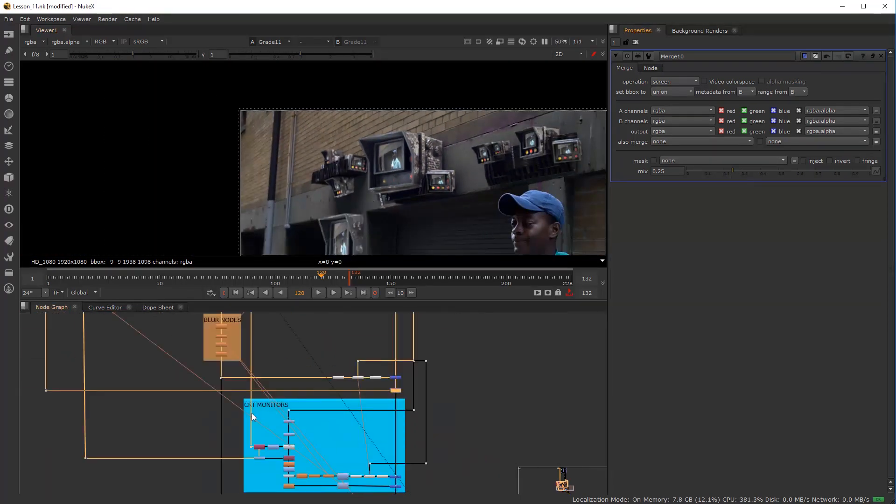
drag(268, 411, 331, 412)
drag(390, 208, 334, 186)
scroll(334, 186, down, 1)
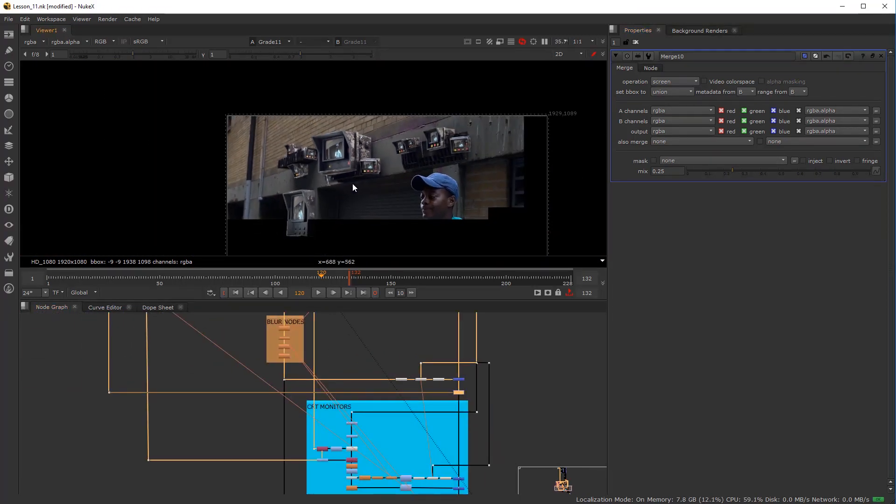
Route the connection from the Beauty Pass CG section to Grade15 at right angles with two dots
scroll(322, 391, down, 3)
drag(173, 372, 271, 463)
scroll(359, 442, up, 4)
scroll(535, 404, up, 2)
scroll(431, 363, up, 1)
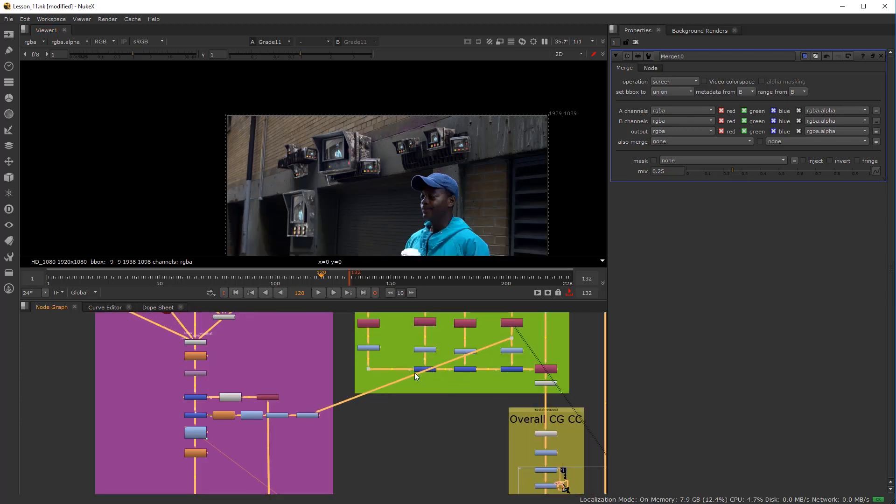
drag(413, 376, 482, 416)
drag(496, 377, 492, 340)
drag(484, 417, 492, 416)
click(368, 451)
scroll(368, 451, down, 5)
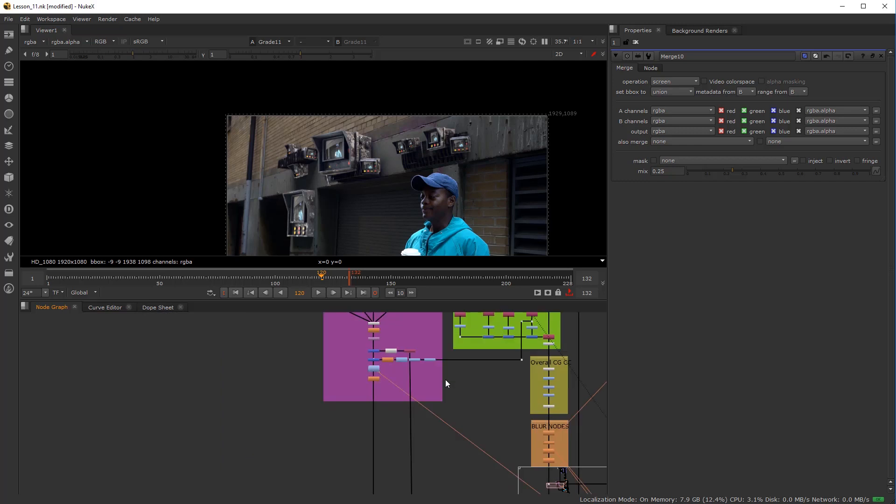
scroll(379, 156, up, 3)
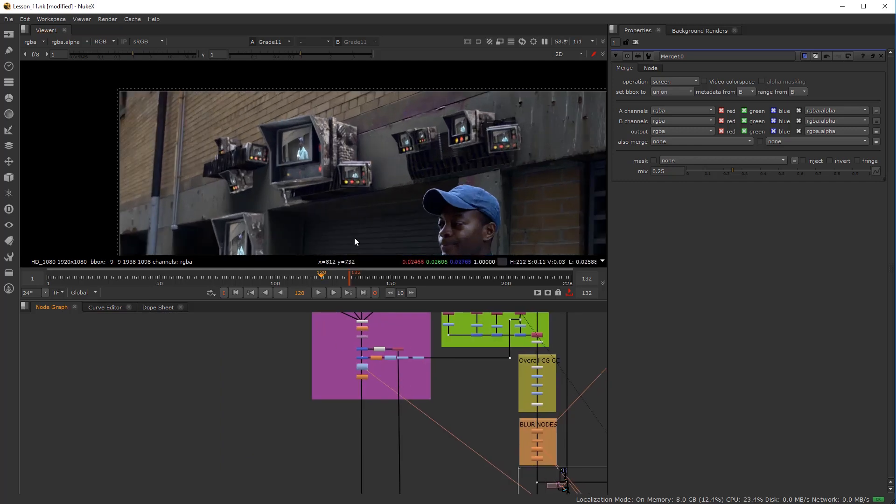
scroll(389, 388, down, 6)
scroll(417, 357, up, 3)
scroll(418, 357, up, 8)
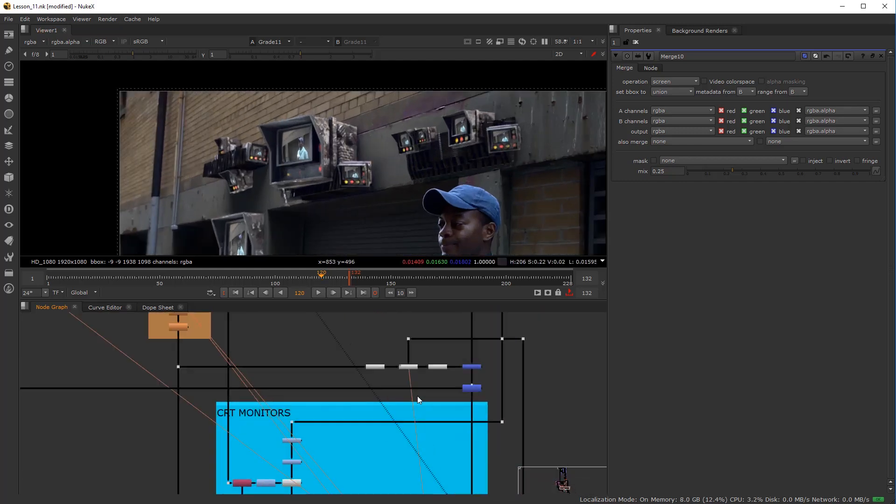
drag(381, 355, 327, 388)
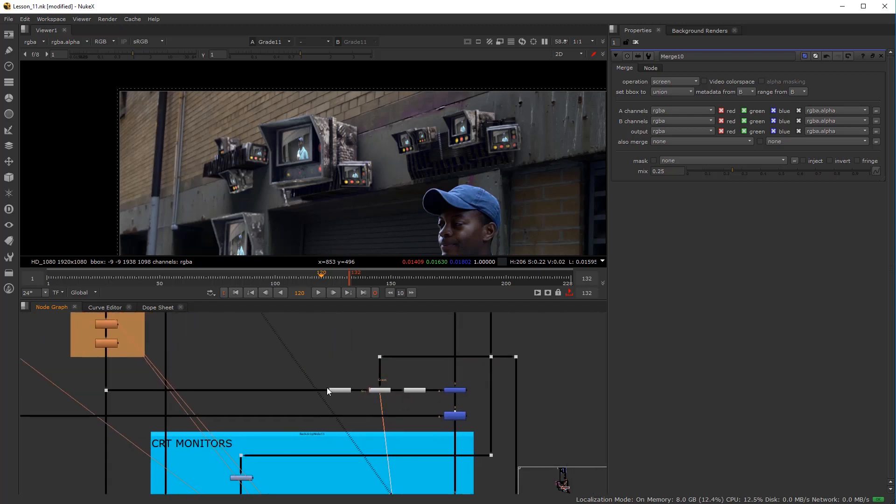
Find the Merge6 over node above the CRT MONITORS section and view its output
scroll(133, 370, up, 2)
drag(109, 341, 106, 392)
scroll(428, 369, down, 3)
drag(428, 370, 374, 419)
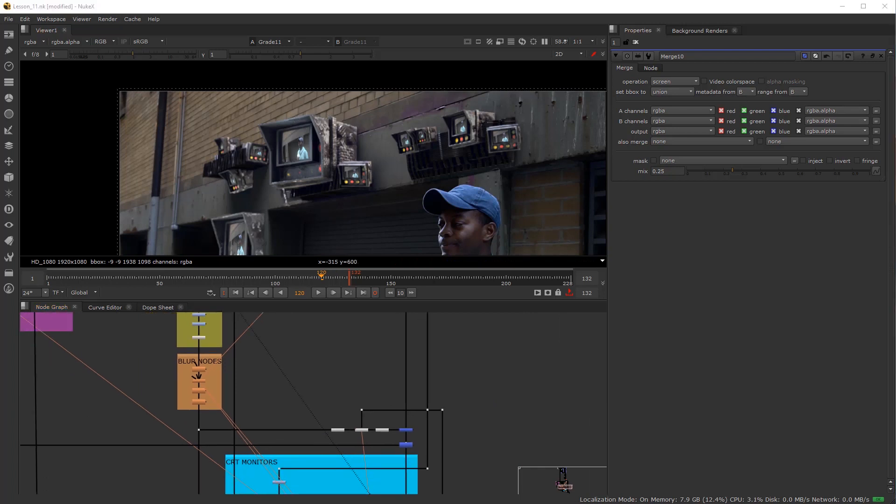
scroll(374, 413, up, 8)
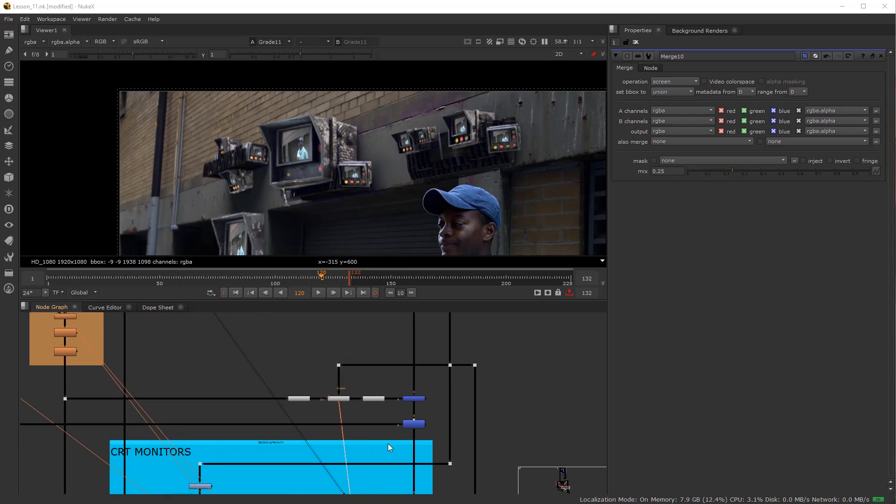
click(451, 340)
key(1)
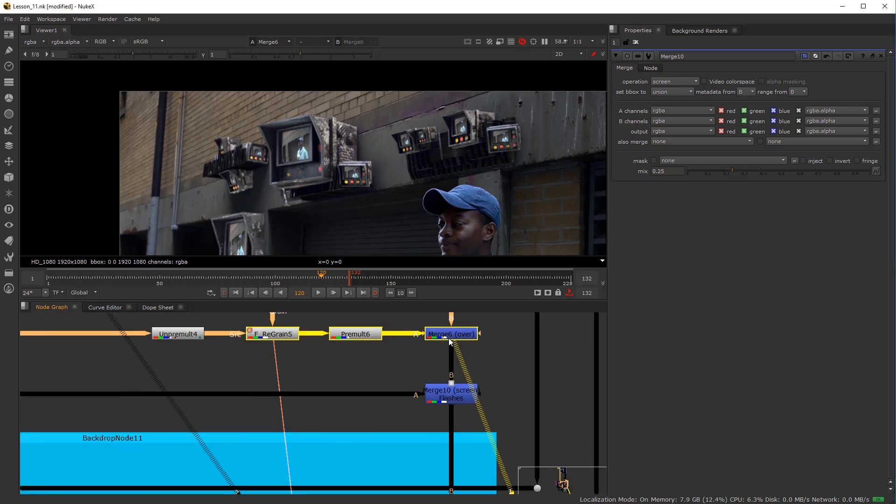
Examine the monitors in Merge6's output across the frame and the node rows around Merge6 and Merge10
scroll(471, 172, down, 2)
drag(446, 168, 420, 123)
drag(341, 132, 346, 147)
scroll(427, 368, down, 10)
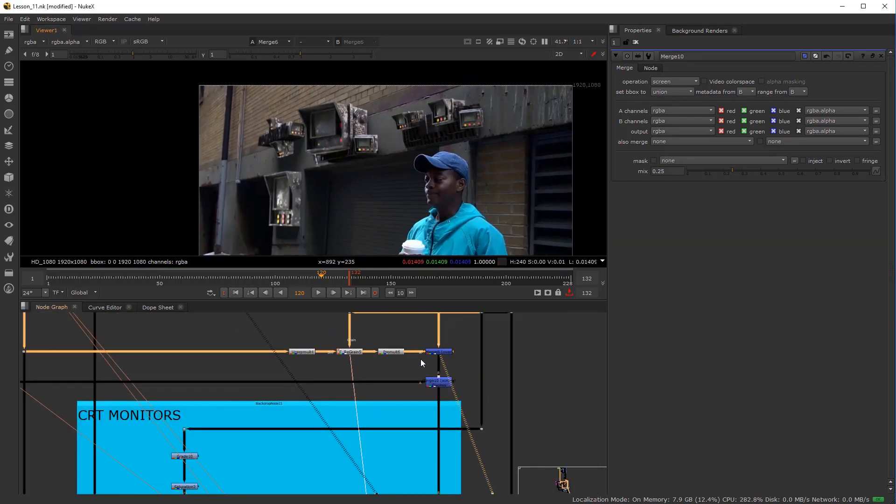
drag(427, 354, 432, 410)
scroll(434, 433, up, 6)
scroll(434, 436, down, 6)
drag(396, 387, 432, 349)
scroll(441, 413, up, 5)
click(414, 378)
key(1)
click(420, 397)
scroll(418, 395, down, 4)
scroll(472, 350, up, 5)
click(476, 346)
key(1)
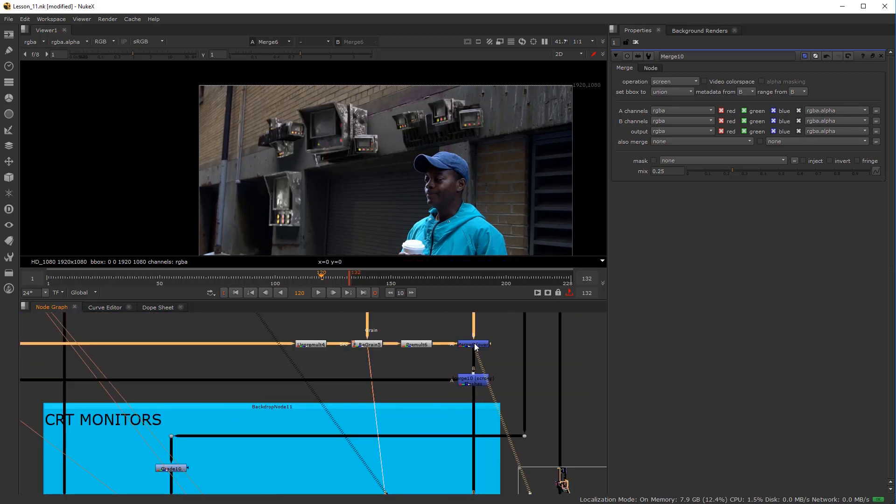
Move the row with Unpremult4, F_ReGrain5, Premult6 and Merge6 up to make room above the Merge10 Flashes node
scroll(424, 356, down, 1)
scroll(316, 355, up, 1)
scroll(197, 344, down, 3)
scroll(140, 351, up, 1)
drag(138, 351, 446, 347)
scroll(446, 385, up, 5)
scroll(500, 374, down, 3)
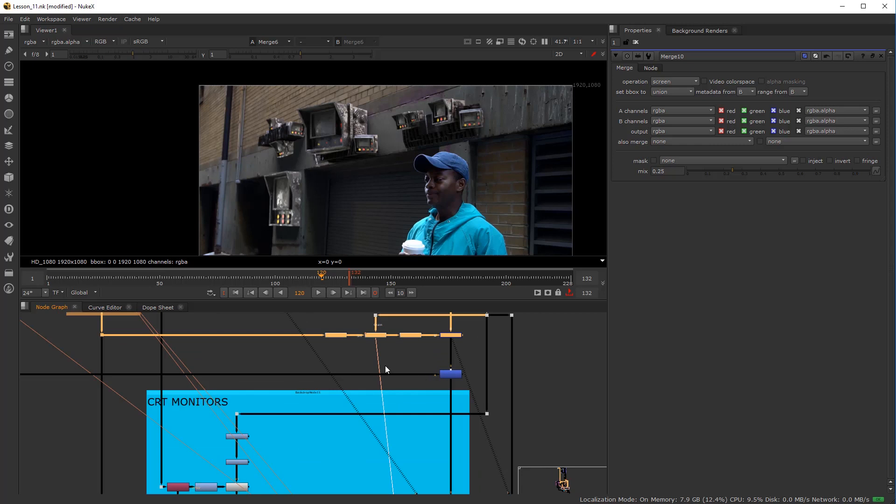
scroll(438, 378, up, 3)
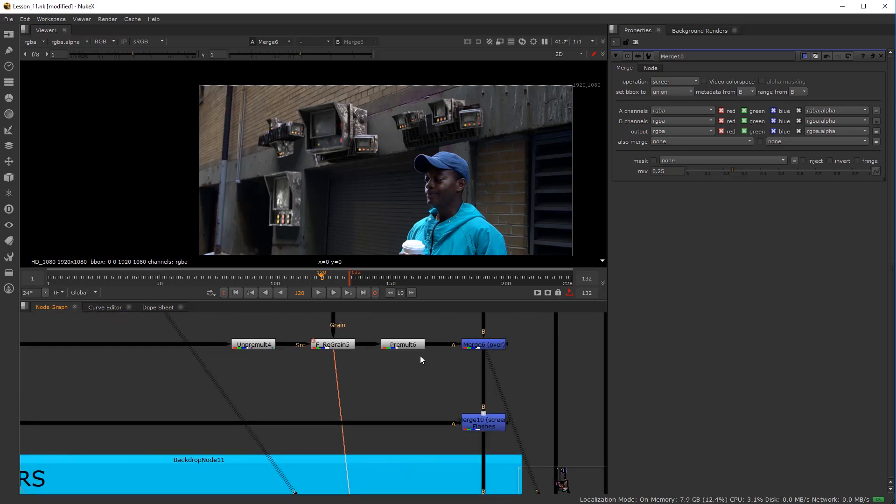
key(Tab)
text(ligh)
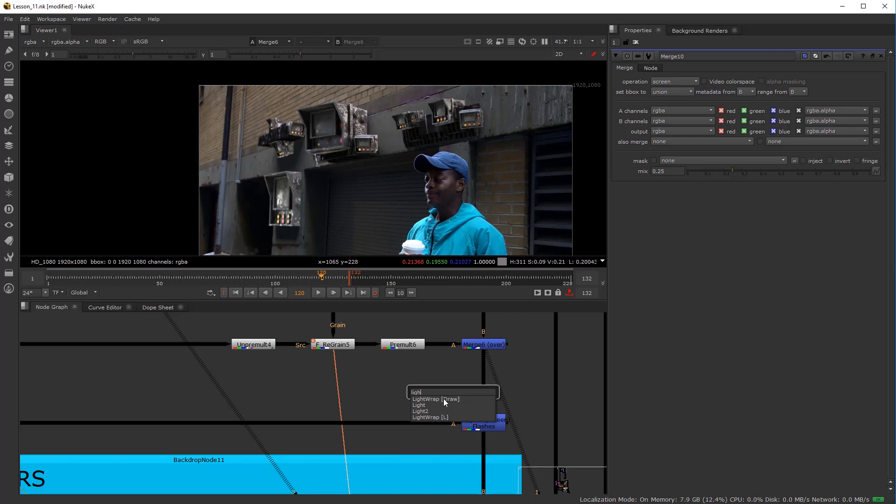
click(446, 400)
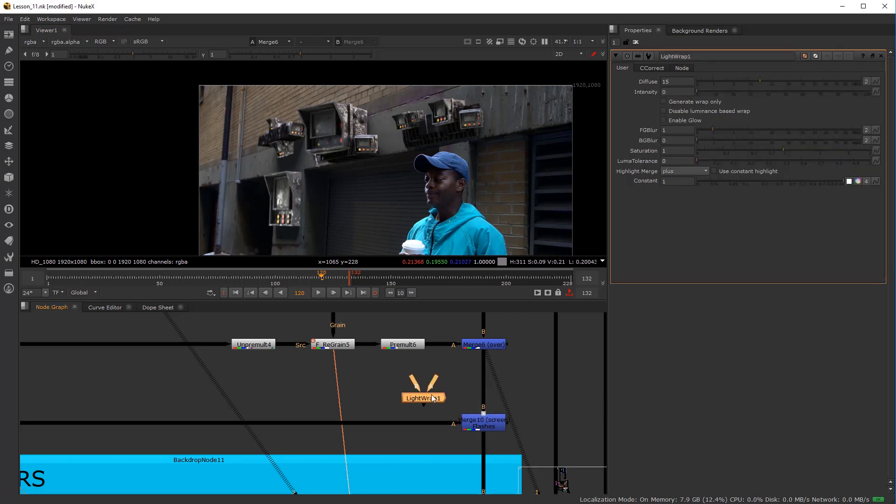
scroll(432, 394, up, 3)
key(Delete)
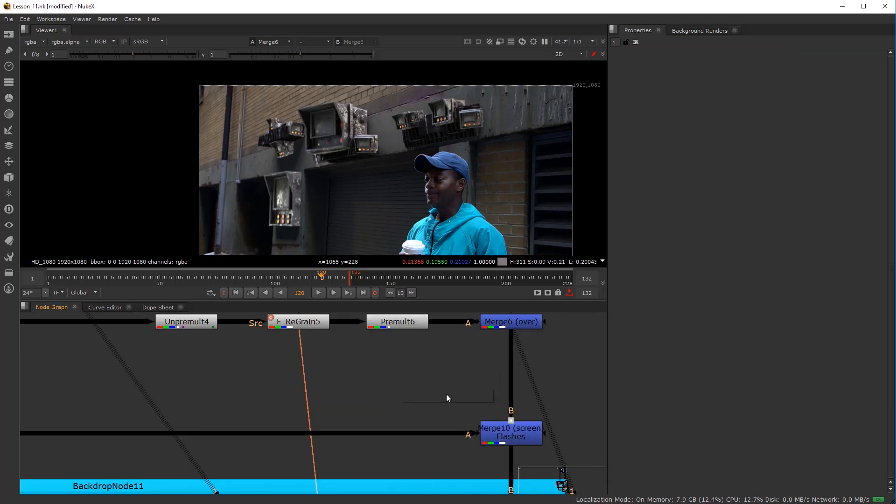
Add a LightWrap [L] node in the free space below Premult6
key(Tab)
text(light)
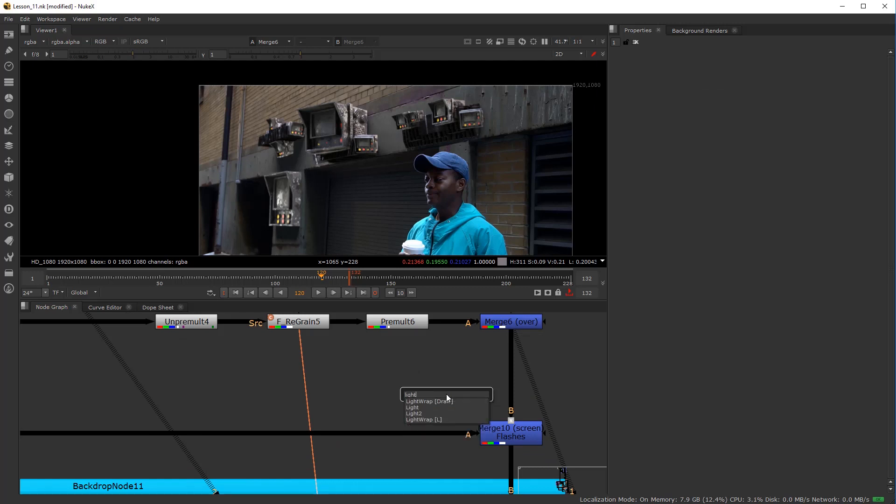
click(433, 419)
scroll(404, 383, down, 2)
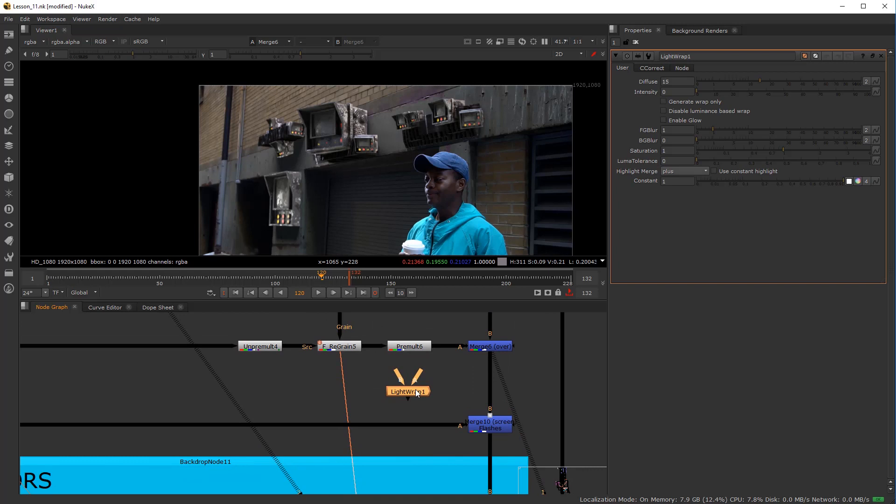
Connect LightWrap1's A input to Premult6 and its B input to a new dot on the pipe above Merge6
scroll(415, 389, up, 2)
drag(421, 356, 407, 329)
drag(419, 391, 436, 427)
scroll(418, 388, down, 2)
scroll(439, 414, up, 1)
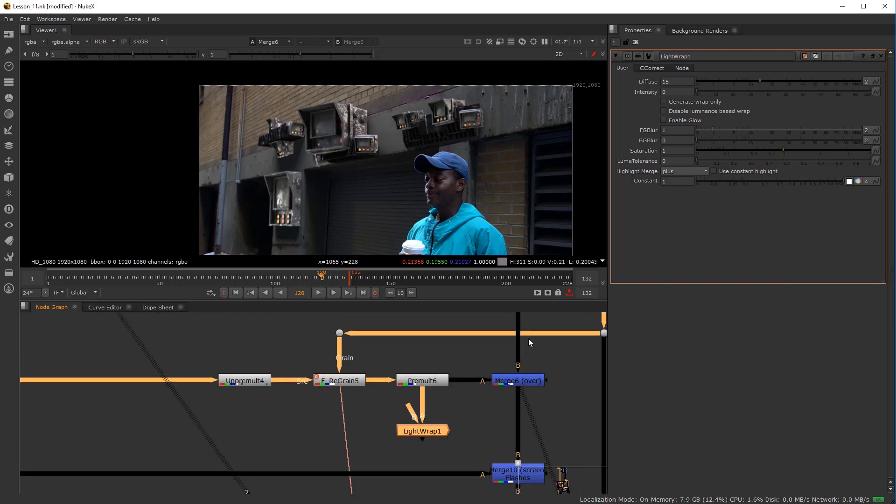
ctrl+click(518, 346)
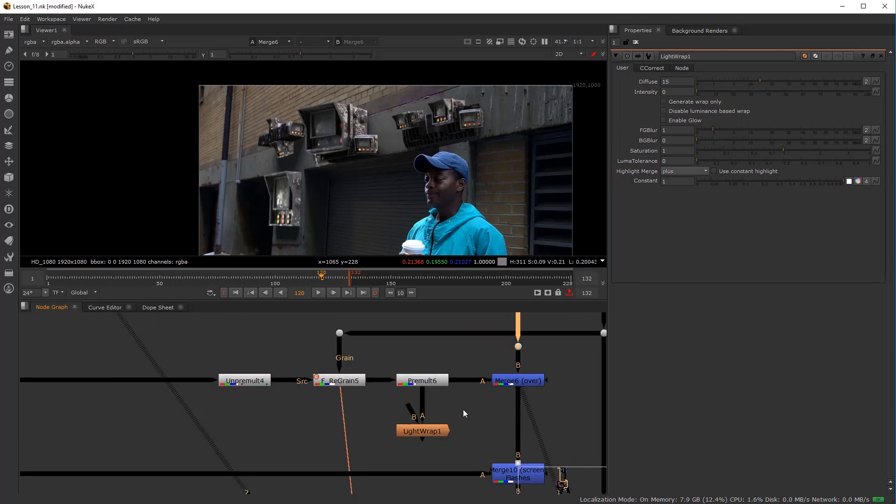
drag(411, 411, 519, 348)
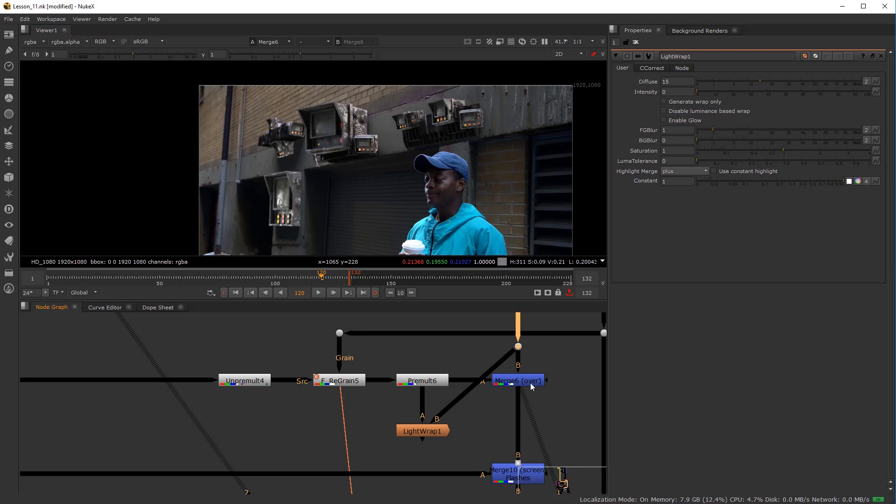
View LightWrap1 and set it to generate wrap only, with Diffuse 2.1 and Intensity 11.5
click(427, 430)
key(1)
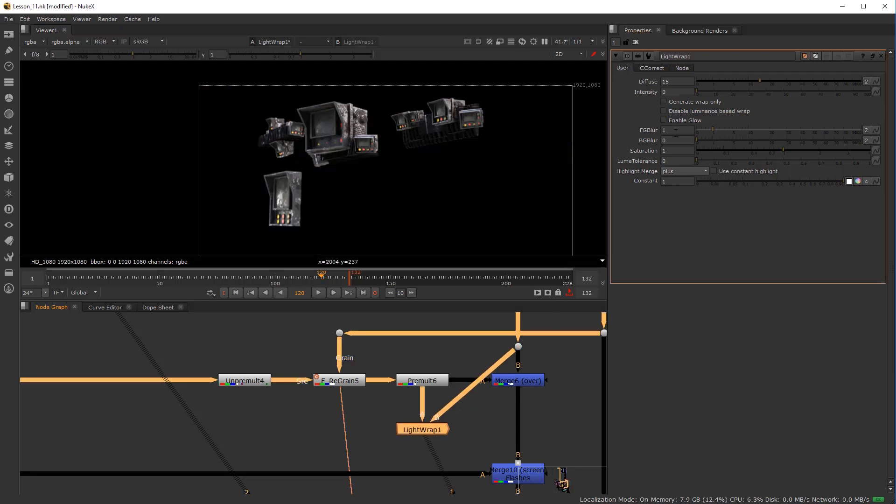
click(664, 102)
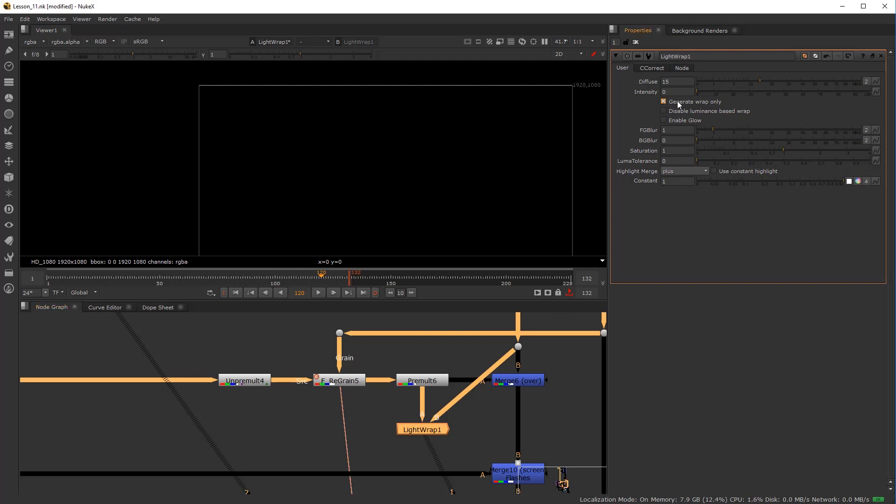
mouse_move(699, 91)
mouse_down()
mouse_move(738, 92)
mouse_move(717, 84)
mouse_move(738, 82)
mouse_move(693, 92)
mouse_move(716, 93)
mouse_up()
scroll(313, 107, up, 3)
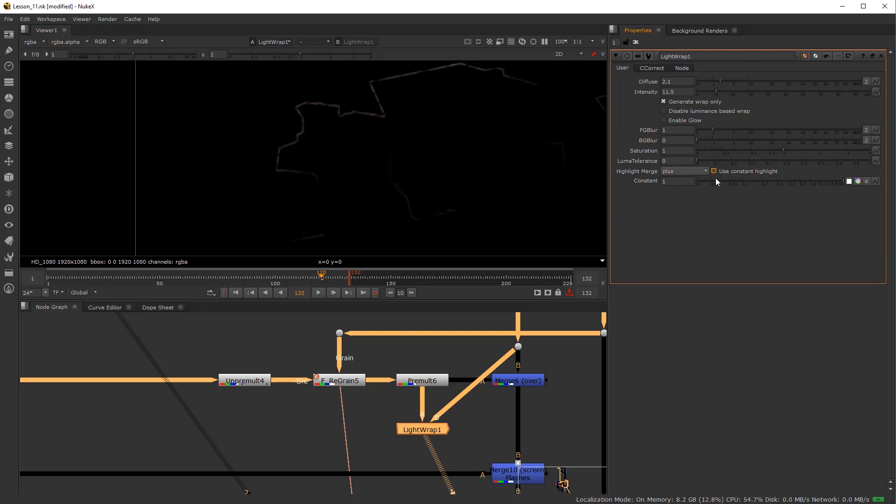
Try disabling the luminance based wrap to compare the monitor outlines, and turn that option back off
click(664, 112)
scroll(399, 154, down, 4)
scroll(399, 154, up, 1)
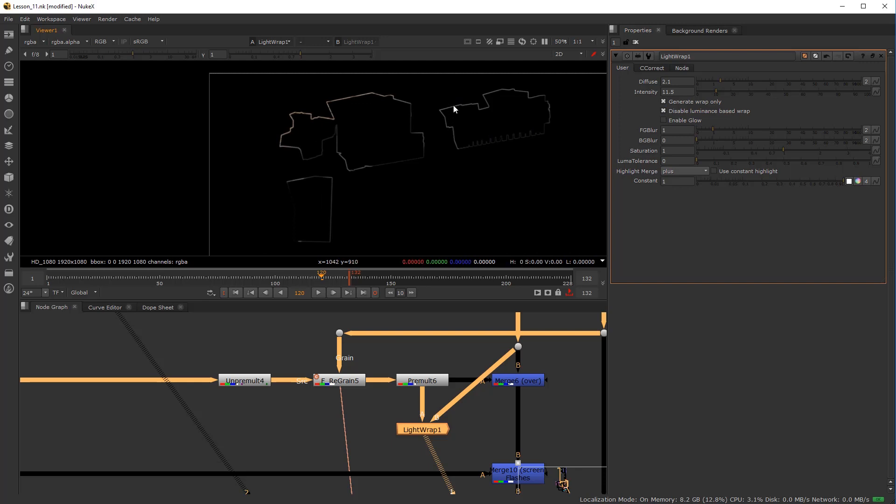
click(664, 111)
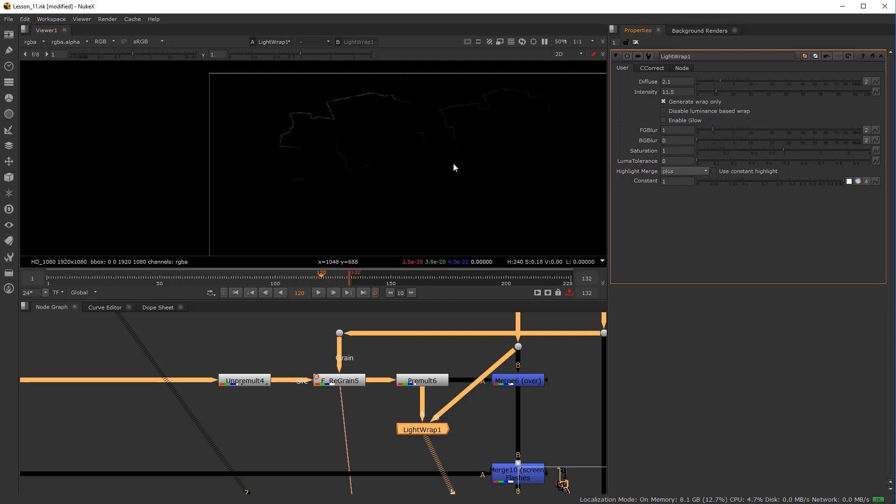
scroll(355, 161, up, 3)
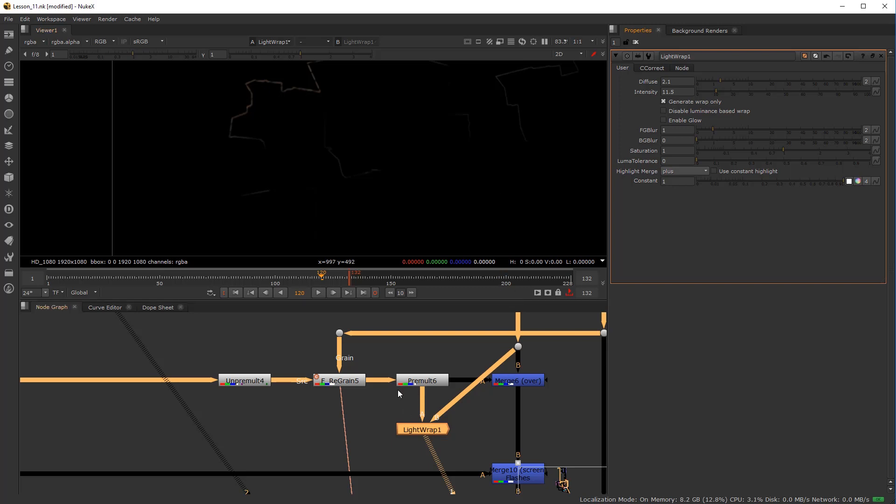
Add a Merge node below Merge6 with LightWrap1 as its A input and set its operation to max
click(484, 436)
key(m)
drag(489, 422, 428, 429)
drag(428, 429, 427, 422)
click(526, 425)
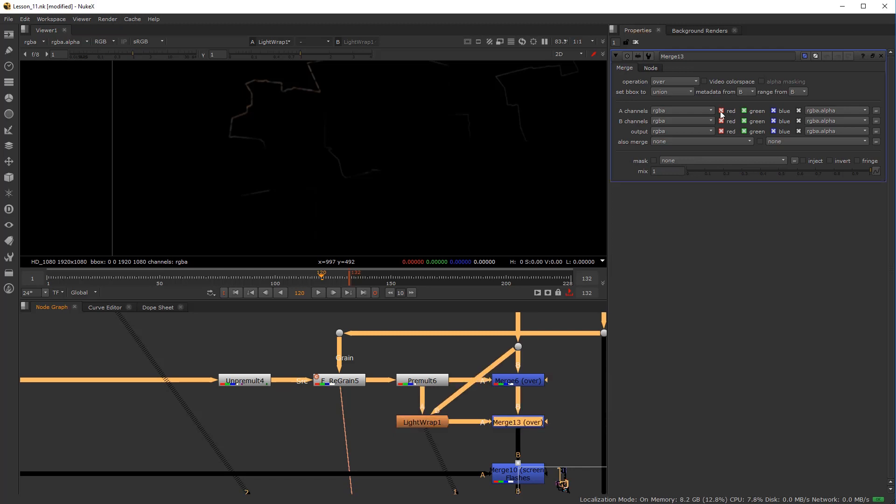
click(674, 82)
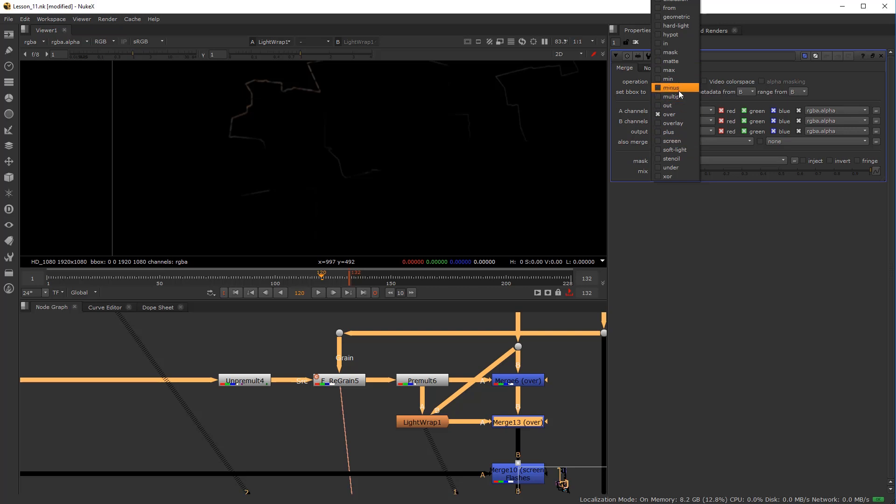
click(678, 70)
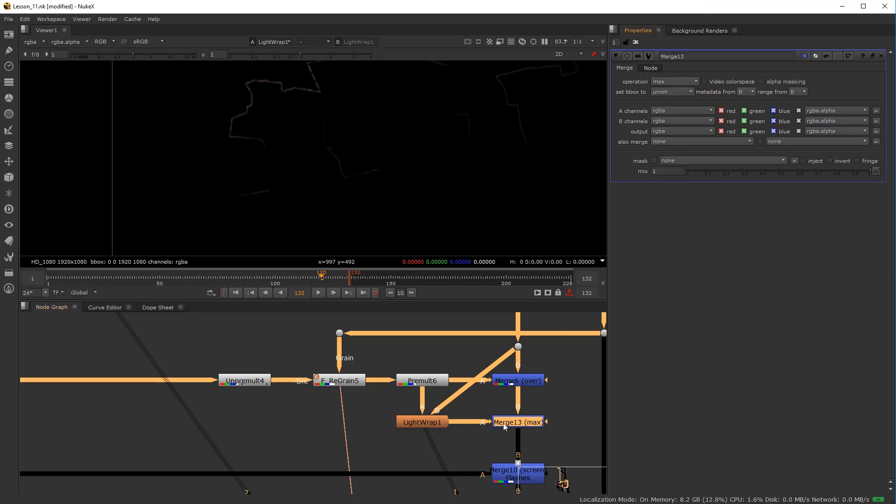
View Merge13 and toggle it off and on repeatedly to compare the wrap on the large monitor's top edge
key(1)
key(d)
key(d)
drag(408, 158, 411, 240)
scroll(408, 134, up, 9)
key(d)
key(d)
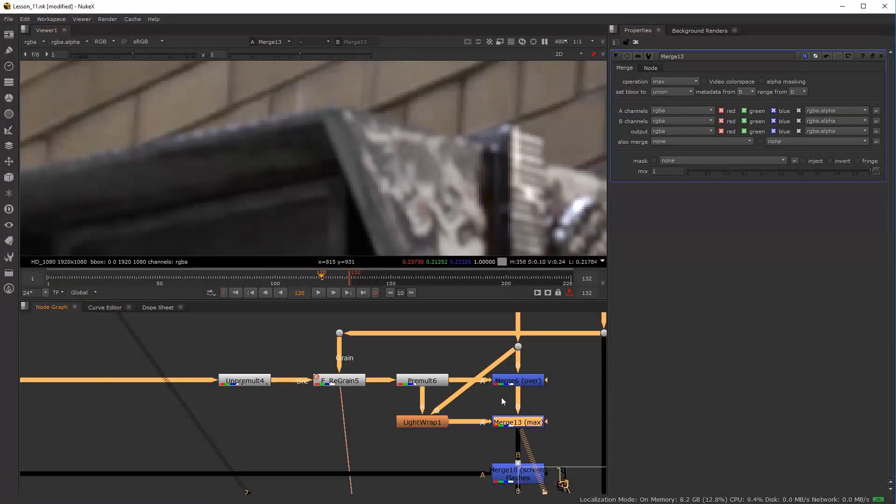
key(d)
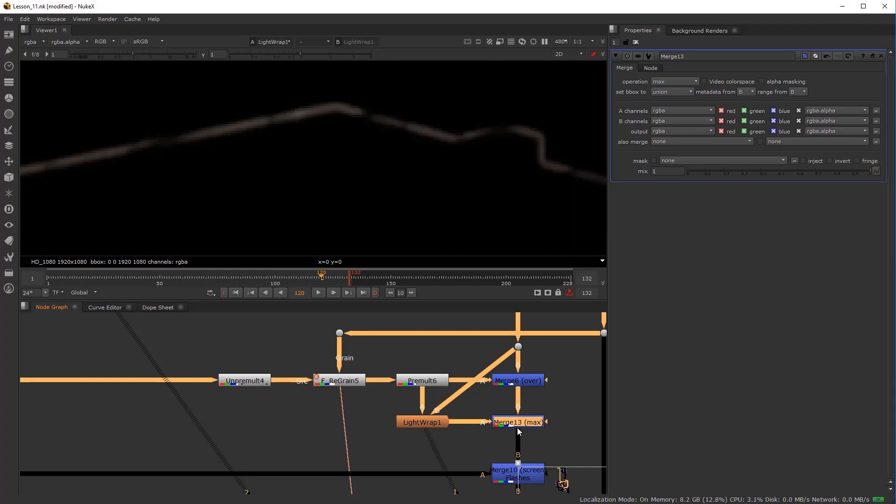
key(d)
key(d)
key(d)
key(d)
key(d)
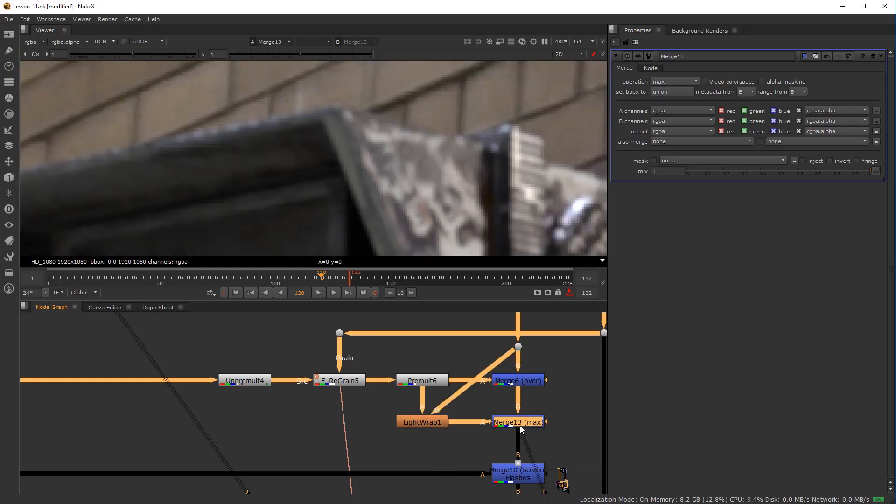
Change Merge13's operation to screen and toggle the node to compare the wrapped edge
click(679, 82)
click(680, 150)
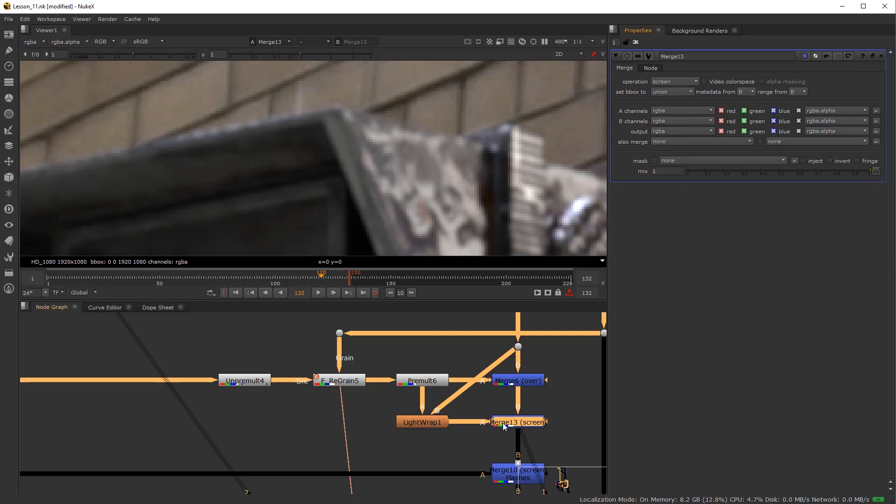
key(d)
key(d)
key(d)
key(d)
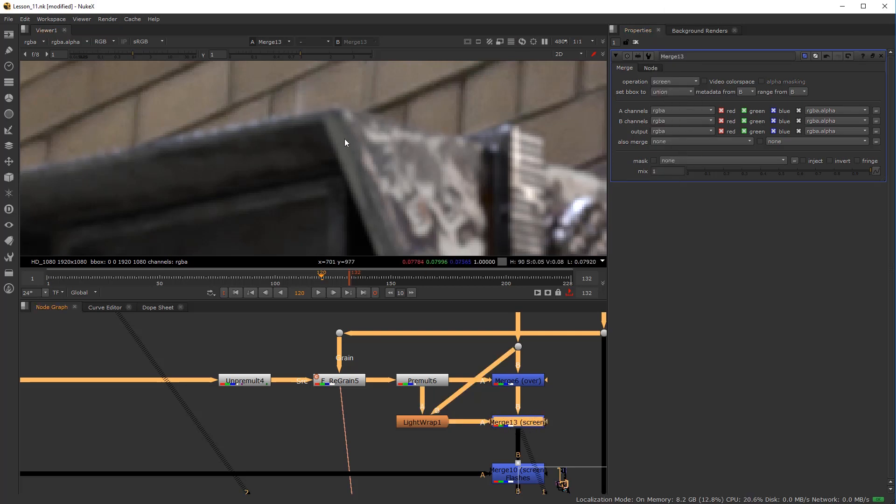
Toggle Merge13 off and on to compare the wrap along the large monitor's edges and the neighbouring monitors
scroll(264, 116, up, 3)
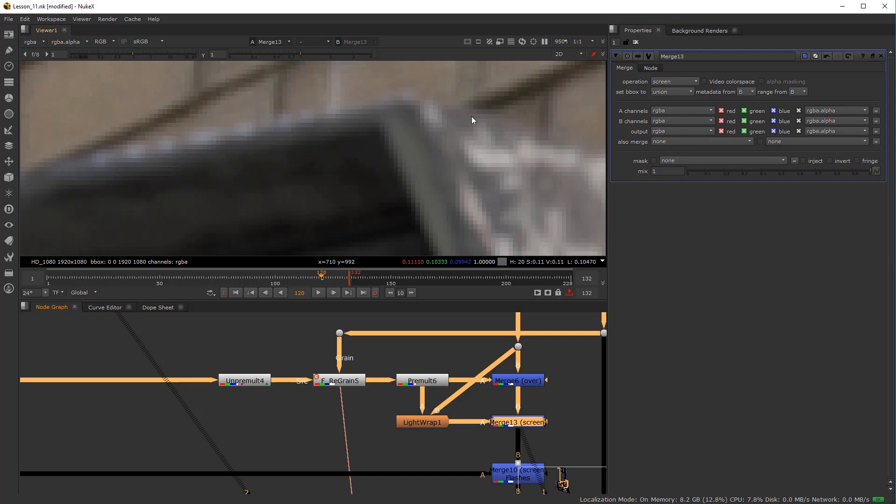
scroll(472, 116, down, 4)
click(411, 423)
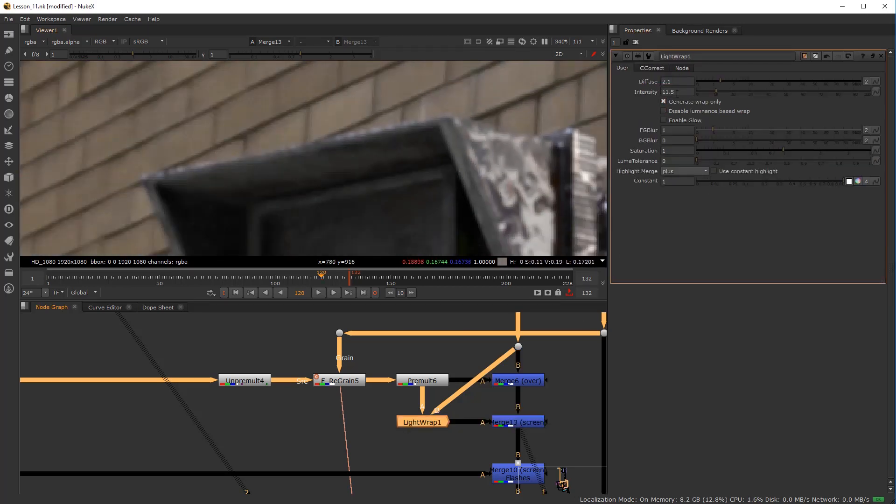
click(525, 424)
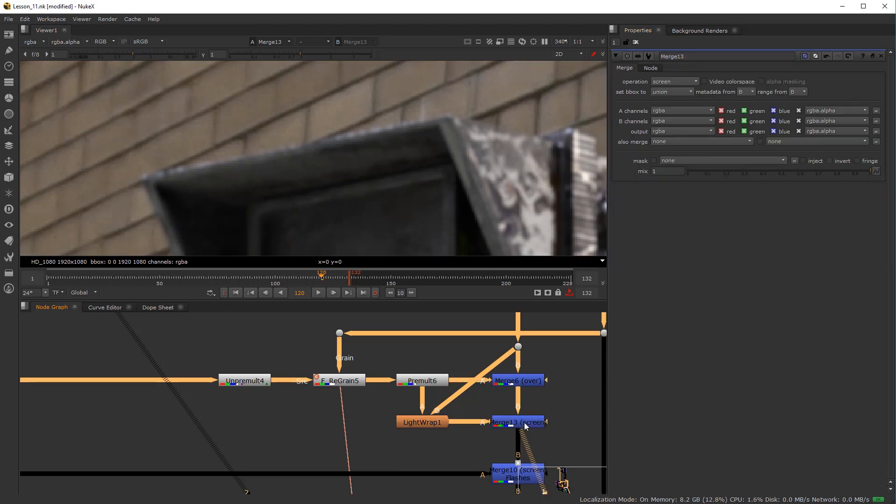
scroll(497, 167, down, 4)
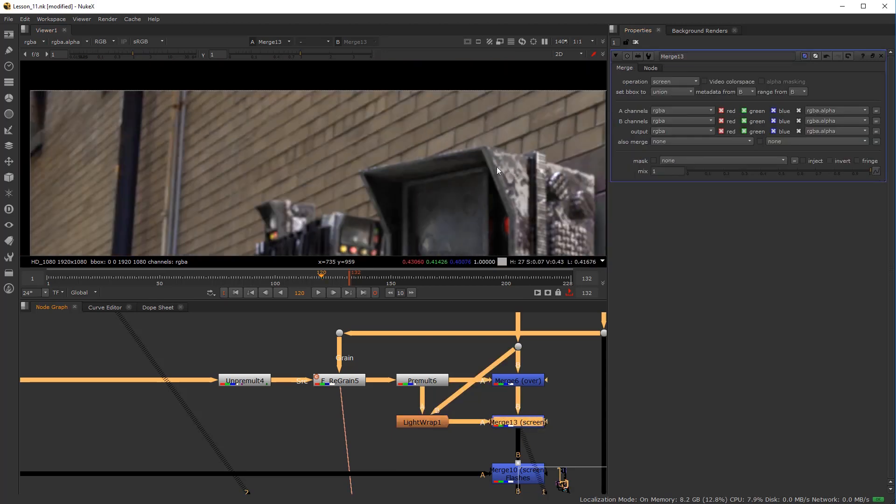
scroll(505, 114, up, 5)
scroll(506, 116, up, 5)
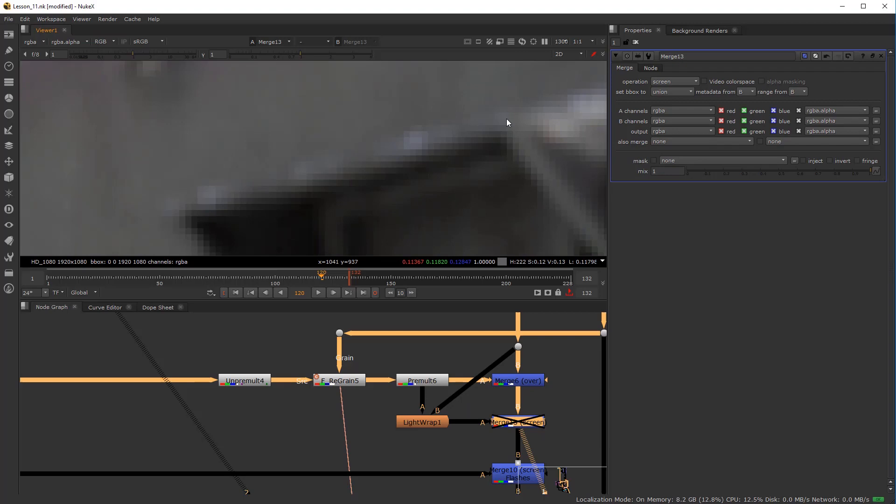
scroll(455, 145, down, 8)
key(d)
key(d)
key(d)
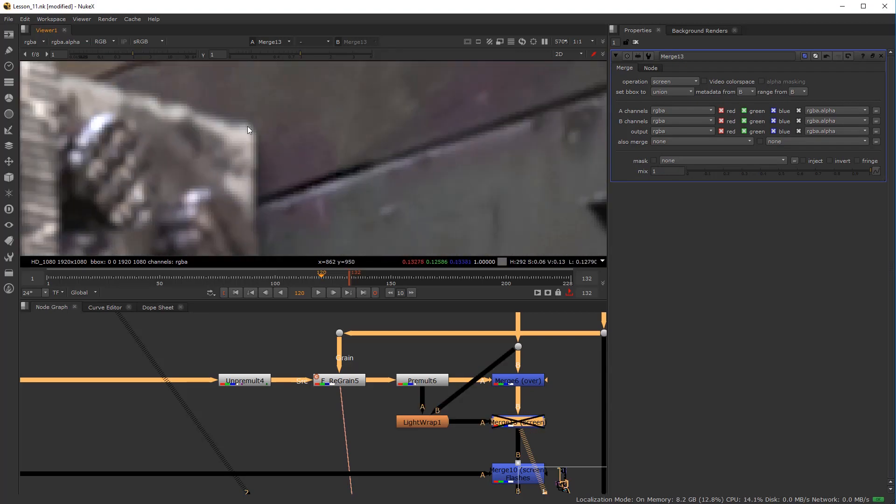
key(d)
drag(208, 166, 428, 182)
key(d)
key(d)
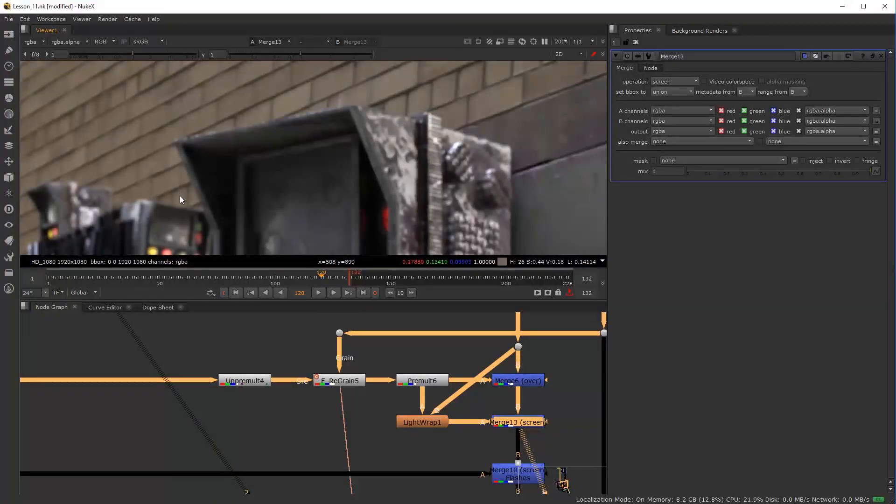
Compare the edge wrap on the small monitors beside the large one by toggling Merge13
drag(47, 206, 295, 188)
key(d)
key(d)
scroll(292, 144, up, 6)
key(d)
key(d)
Set LightWrap1's Diffuse to 2.9 and its Intensity to 6.5 while checking the small monitor's outline
click(424, 424)
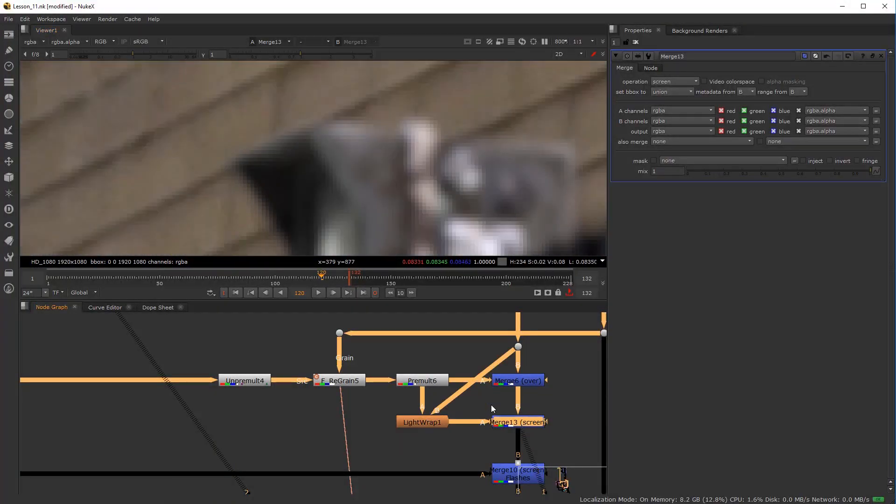
double_click(434, 422)
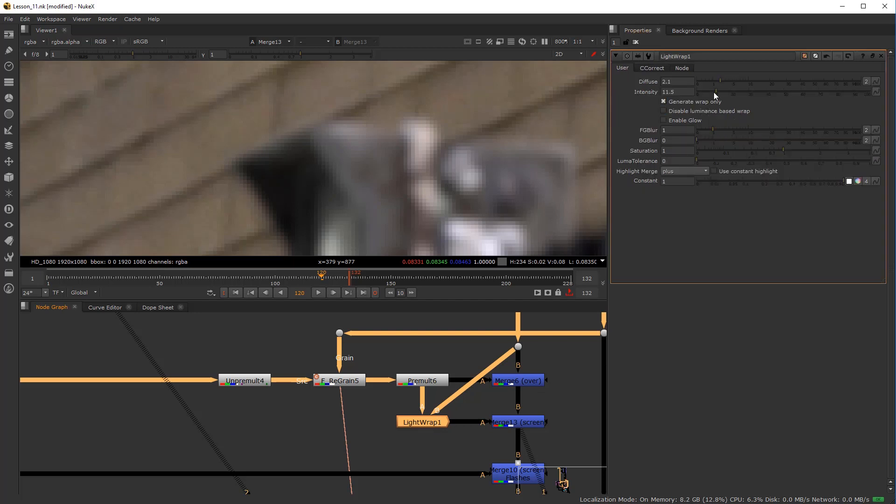
mouse_move(715, 90)
mouse_down()
mouse_move(704, 91)
mouse_move(800, 100)
mouse_move(630, 85)
mouse_move(730, 96)
mouse_move(719, 92)
mouse_up()
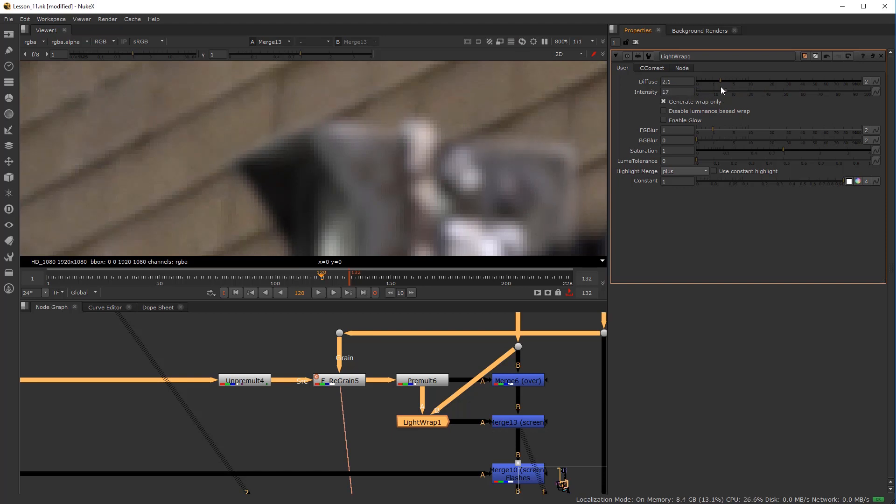
drag(721, 78, 708, 90)
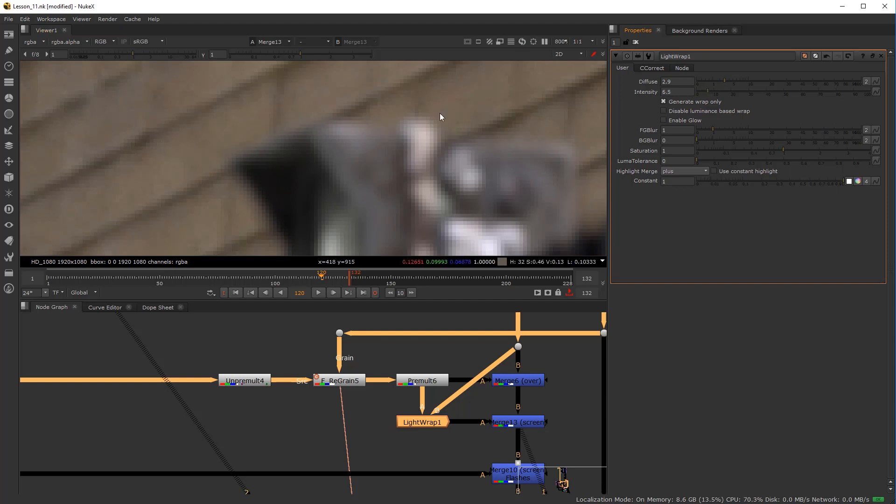
scroll(412, 212, down, 5)
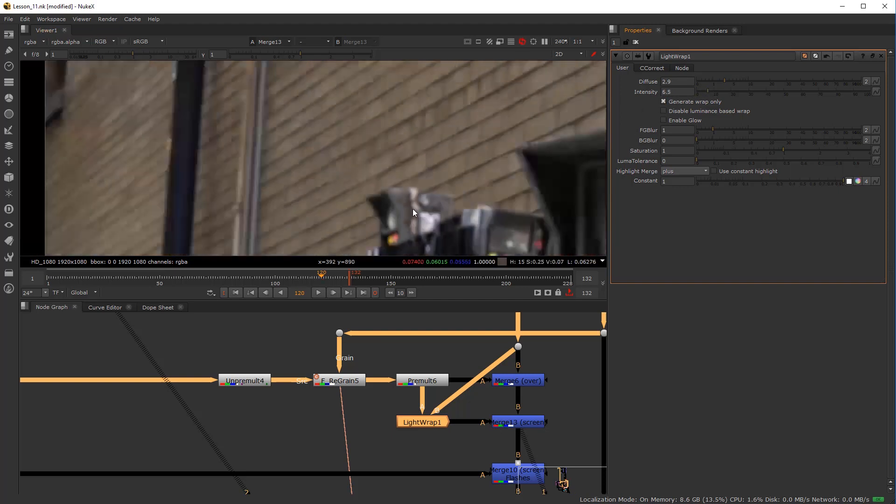
View the final comp in the OUTPUT backdrop, first at its first dot and at the Write2 node
scroll(413, 209, down, 10)
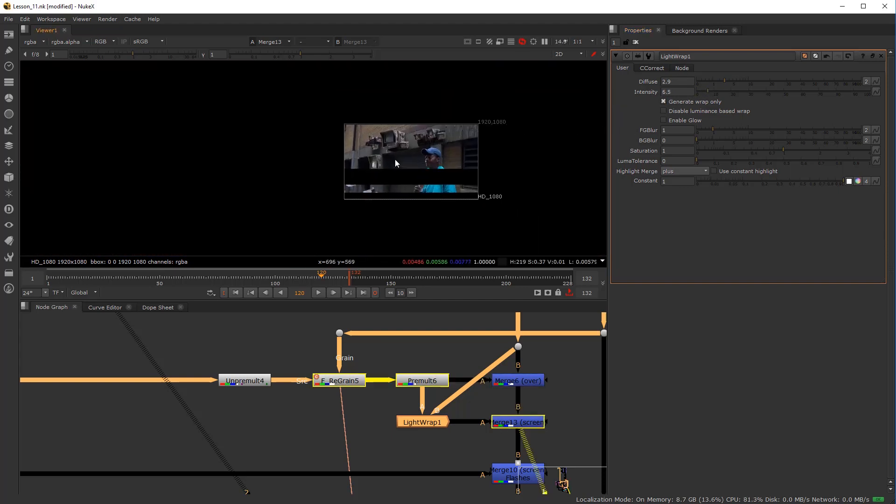
scroll(394, 159, up, 1)
scroll(454, 402, down, 6)
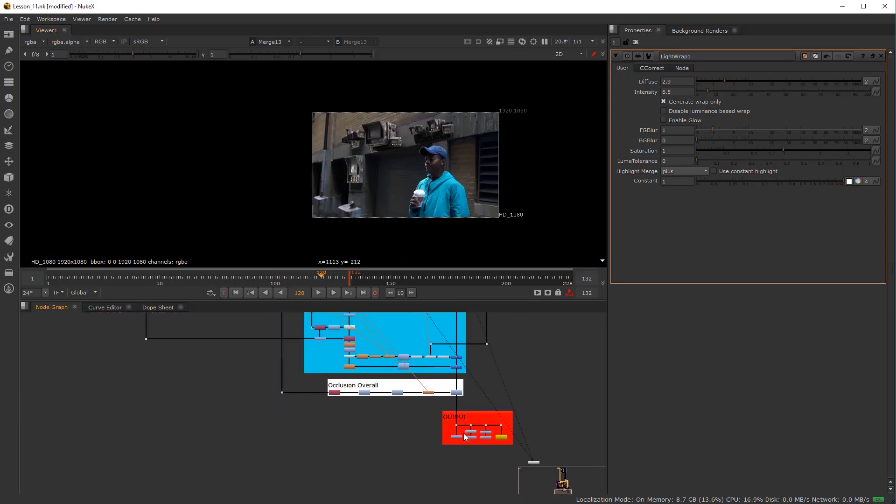
scroll(464, 431, up, 5)
click(443, 384)
key(1)
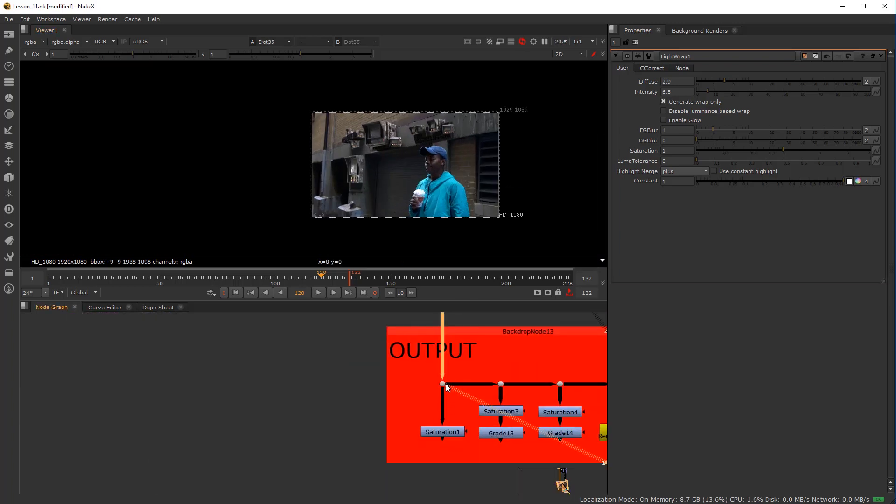
scroll(446, 378, down, 4)
scroll(506, 396, up, 3)
click(526, 399)
key(1)
scroll(542, 405, down, 3)
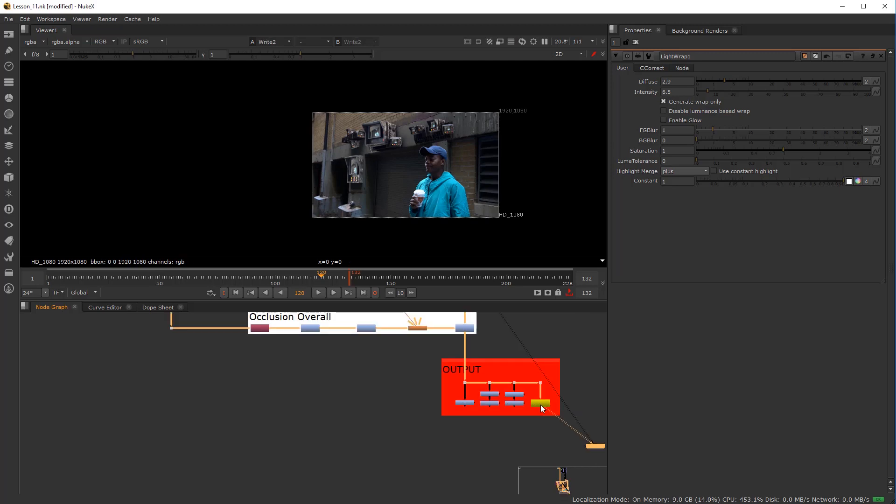
Save the script, then maximize the viewer and fit the full frame in it
click(9, 19)
click(34, 66)
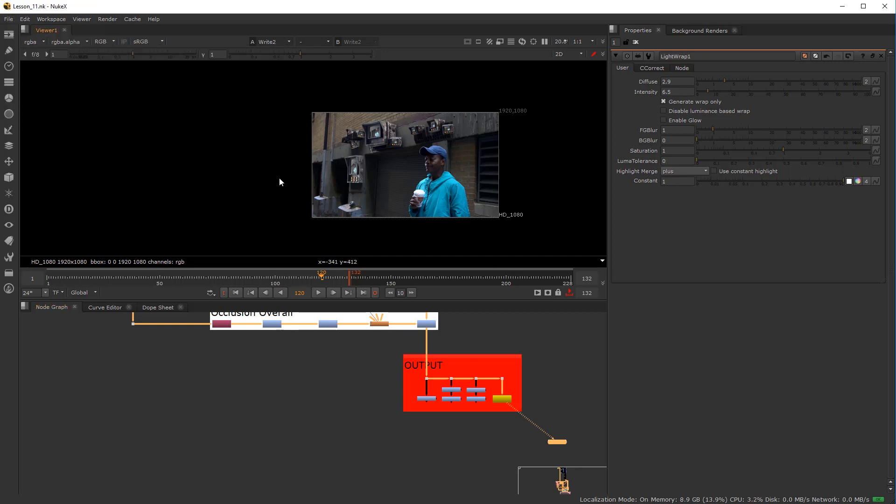
key(space)
key(f)
scroll(427, 252, down, 1)
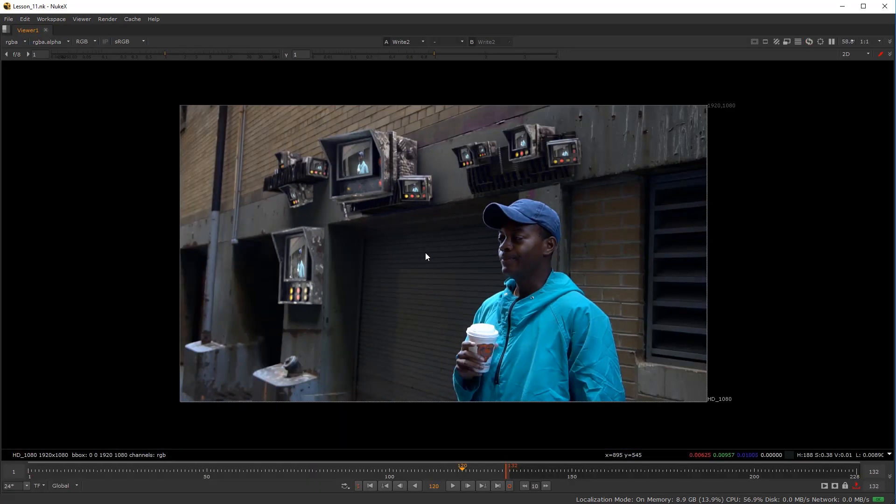
scroll(423, 254, up, 1)
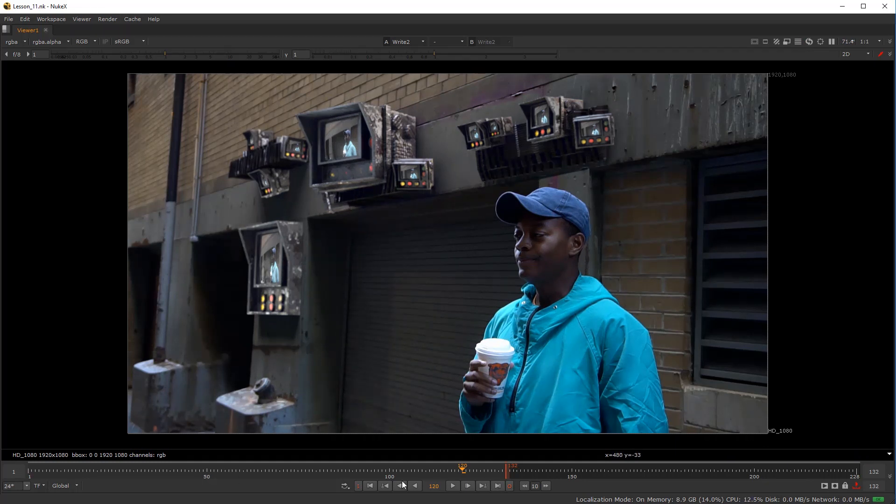
Start playback of the Write2 output, jump to frame 25, stop playback and go to frame 10
click(453, 486)
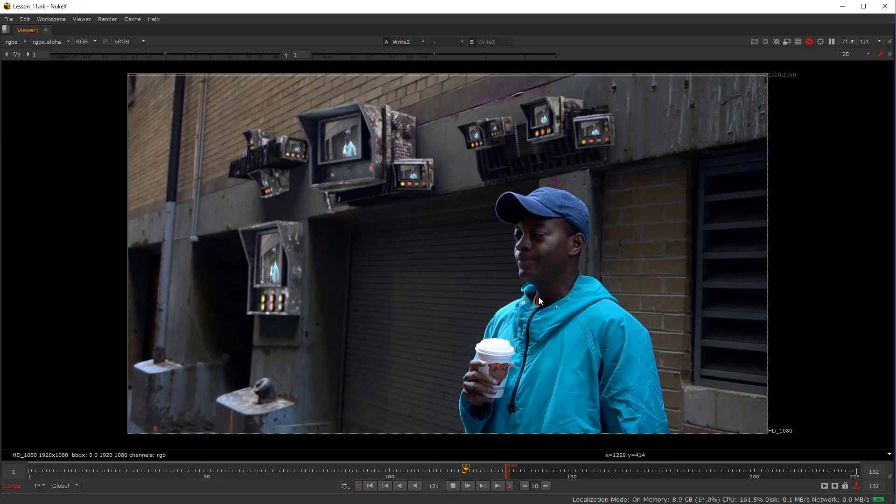
scroll(259, 473, down, 3)
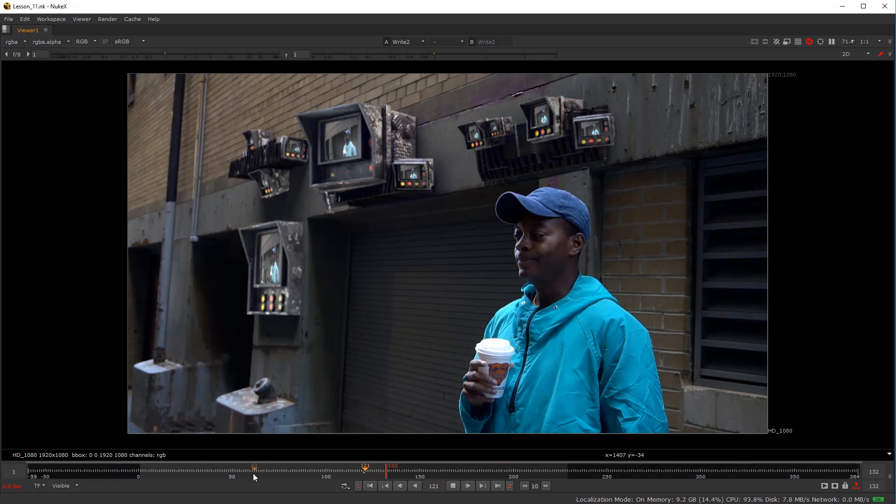
click(183, 477)
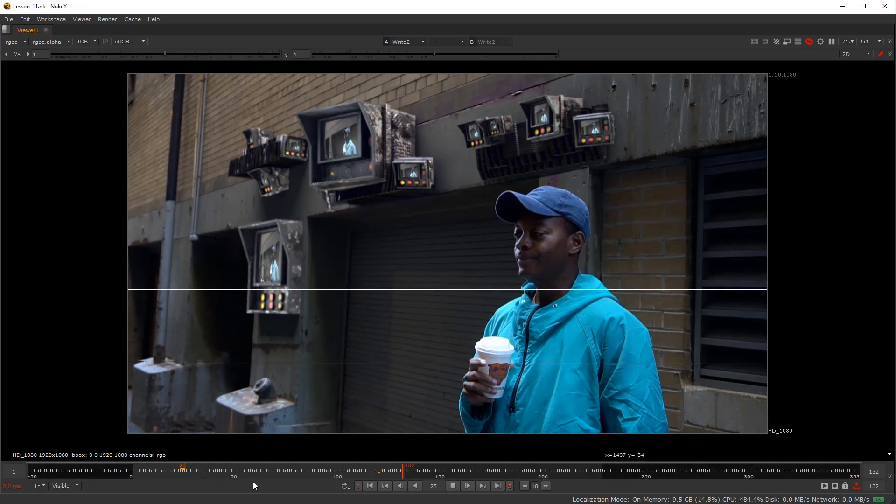
click(453, 486)
click(152, 469)
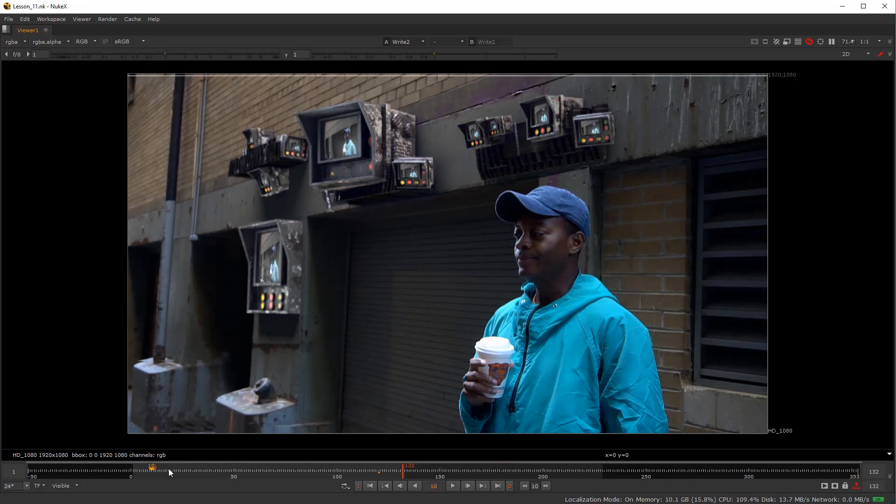
Move the playhead to frame 18 and set the viewer's playback range to frames 1–228
key(i)
click(168, 471)
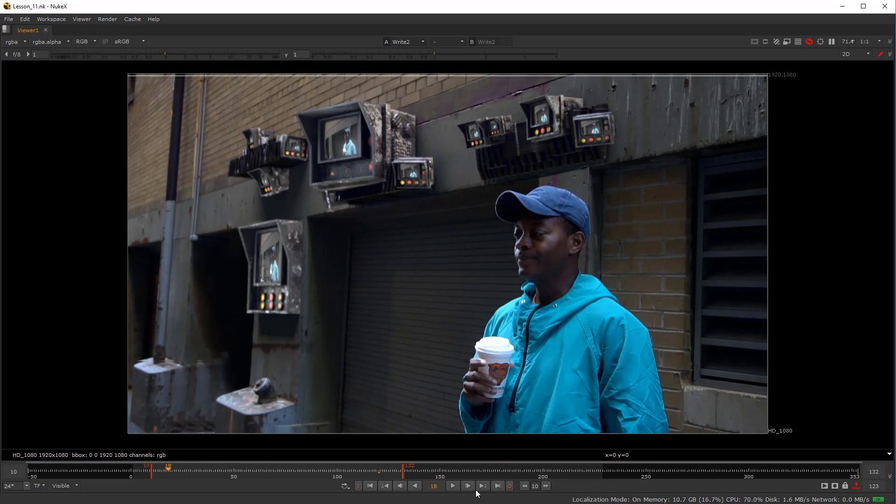
drag(150, 468, 131, 468)
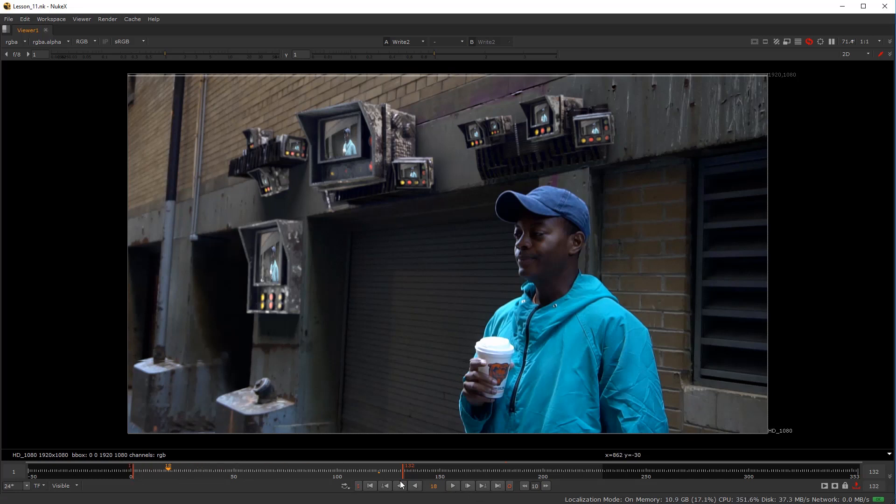
drag(491, 474, 601, 469)
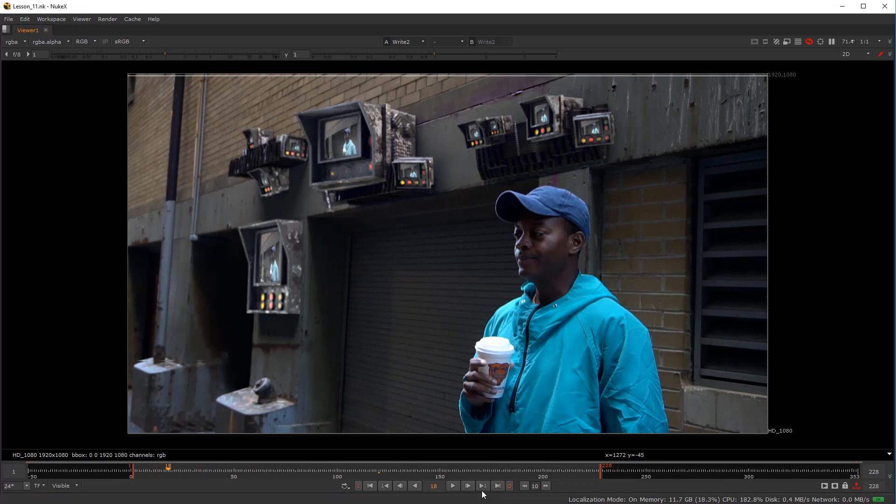
Play the comp from frame 18 and turn the viewer overlay off
click(452, 486)
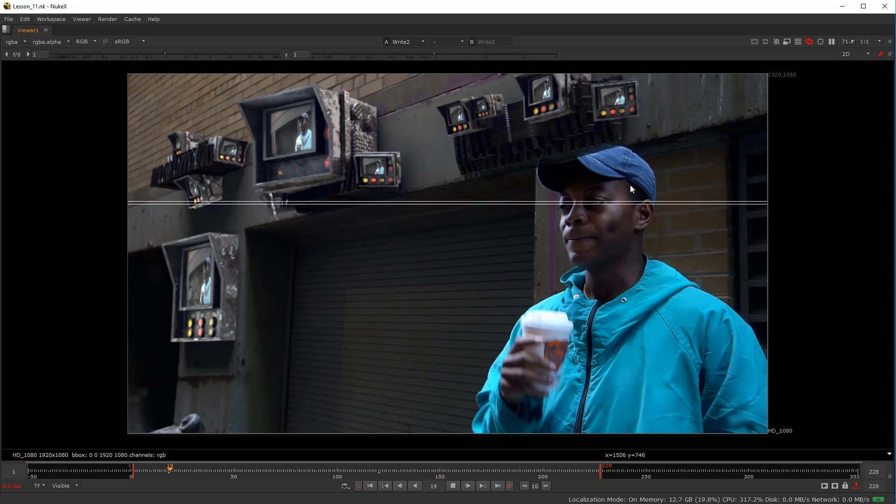
key(o)
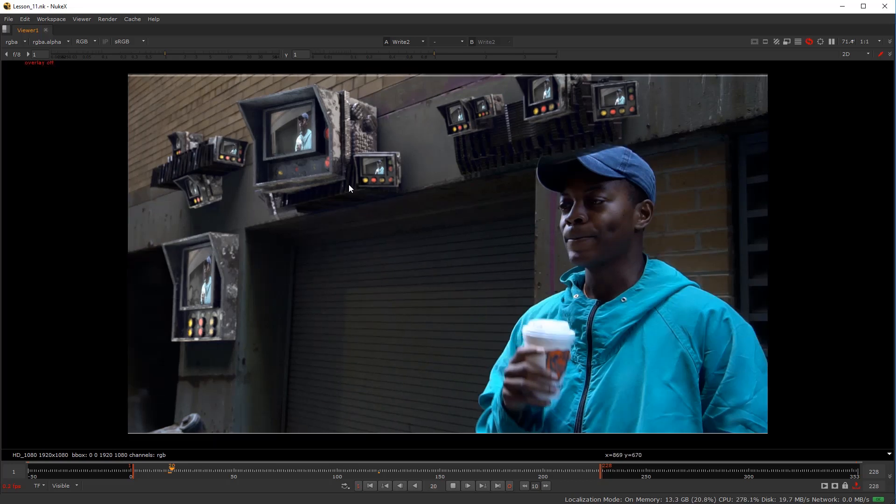